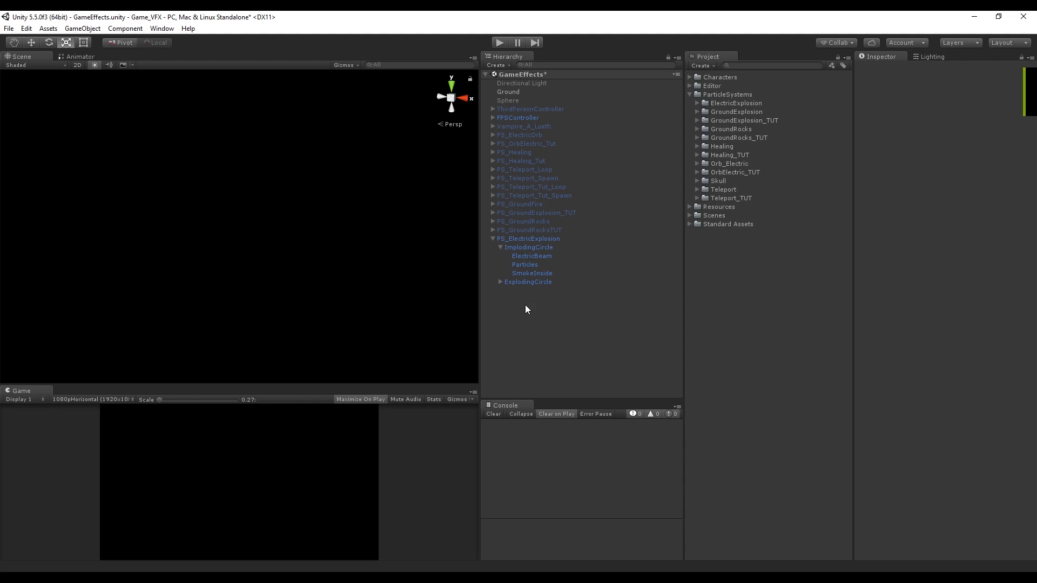
# Step: Create an empty game object in the scene and name it PS_ElectricExplosion_TUT
pyautogui.rightClick(519, 312)
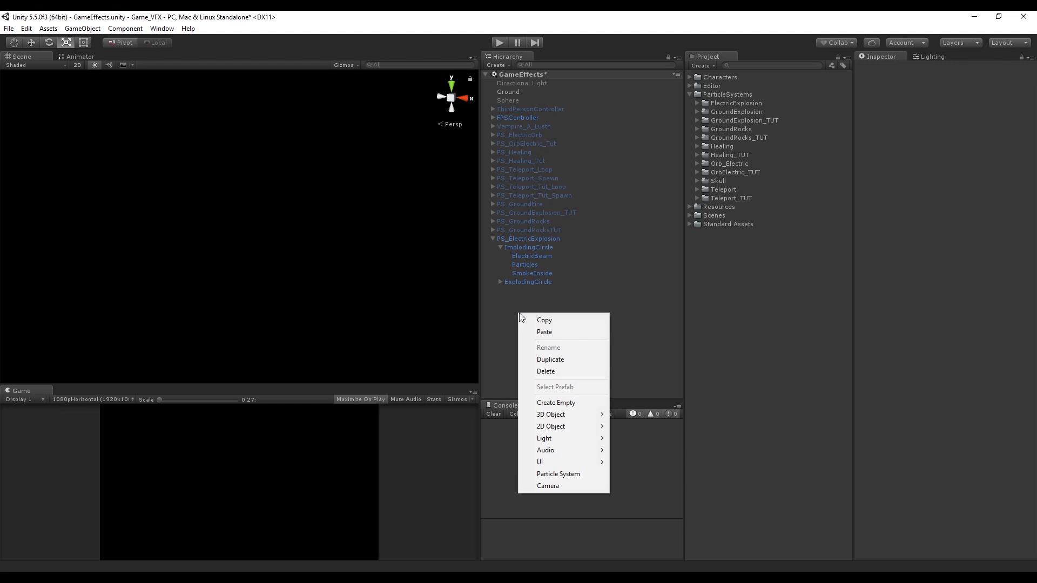
pyautogui.click(580, 404)
pyautogui.click(911, 68)
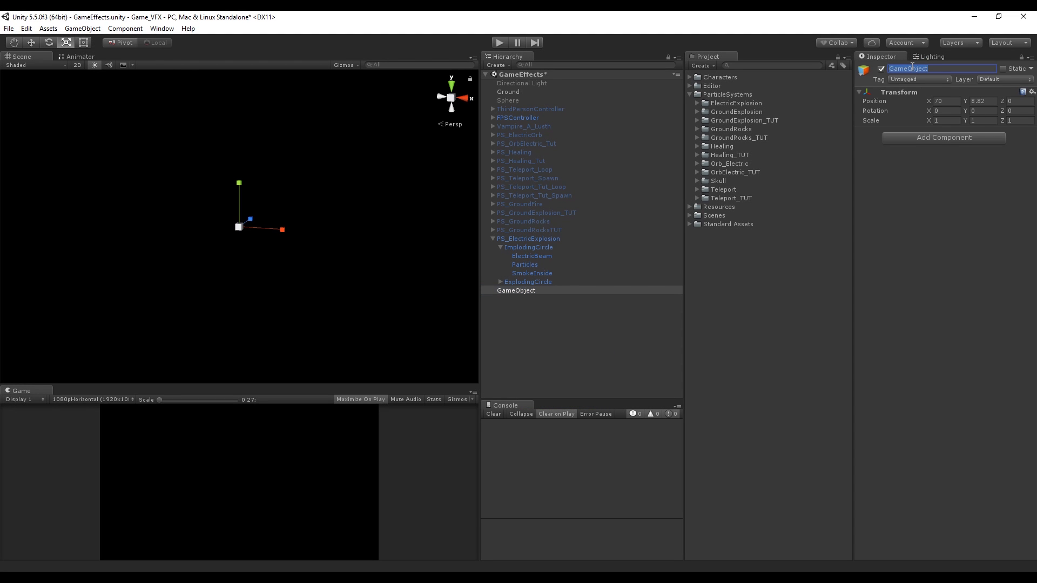
pyautogui.write('Ps')
pyautogui.write('_ElectricExplosion')
pyautogui.press('Return')
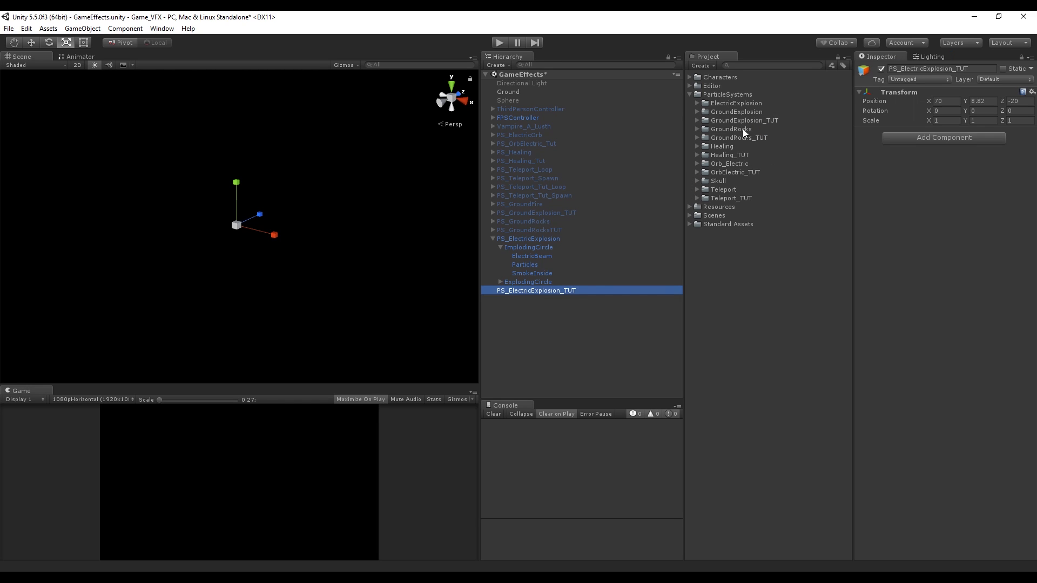
# Step: Create a folder named ElectricExplosion_TUT inside the ParticleSystems folder
pyautogui.click(761, 104)
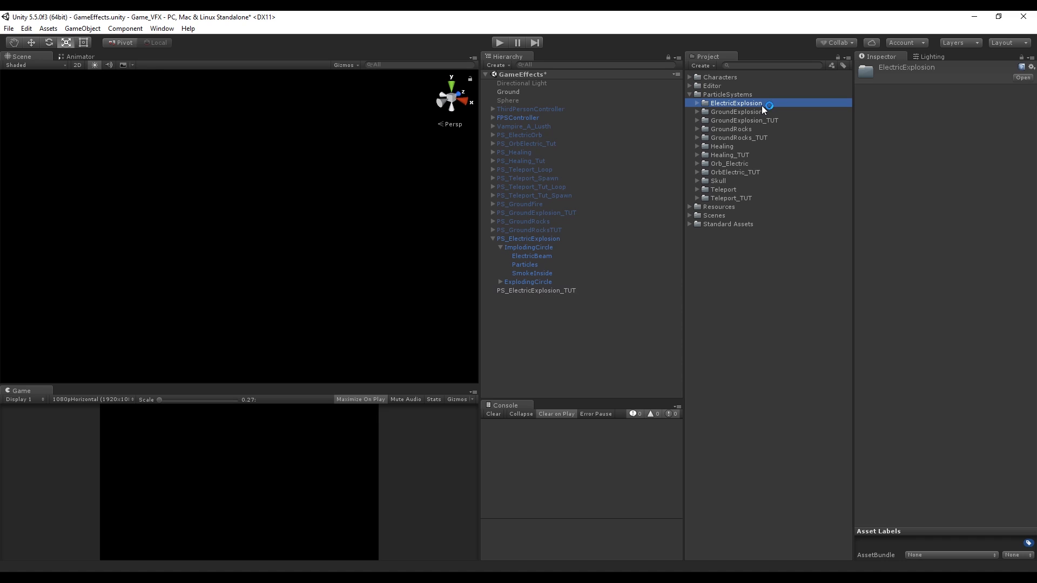
pyautogui.rightClick(734, 95)
pyautogui.click(872, 106)
pyautogui.write('ElectricExplosion')
pyautogui.write('_TUT')
pyautogui.press('Return')
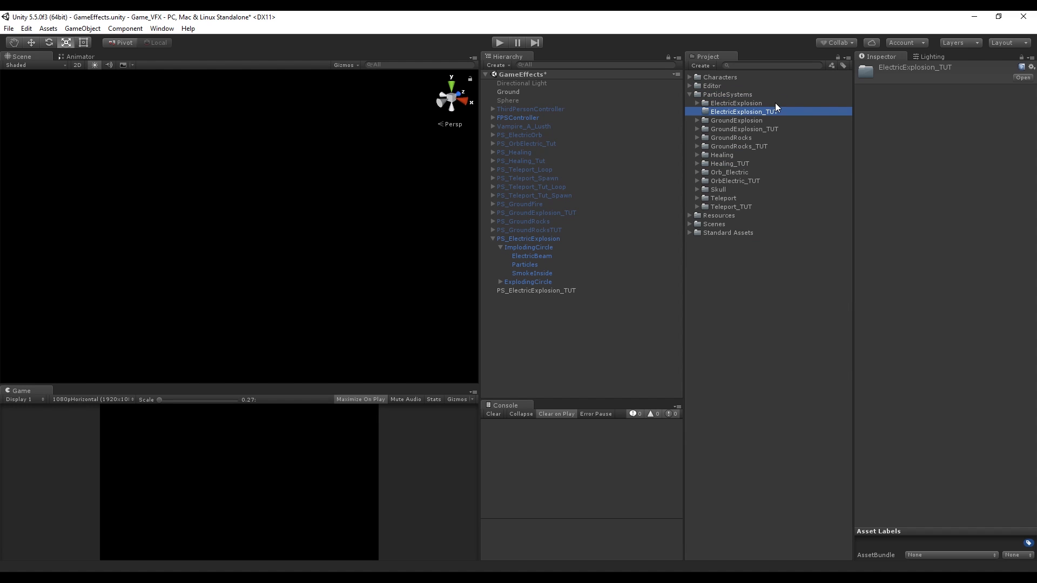
# Step: Add a particle system as a child of PS_ElectricExplosion_TUT and name it ImplodingCircle
pyautogui.rightClick(549, 292)
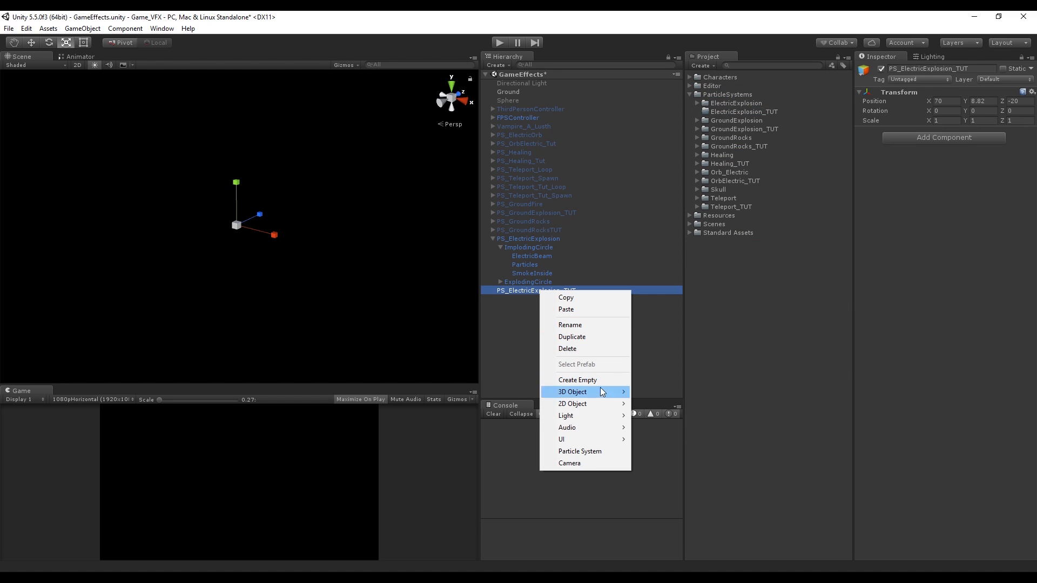
pyautogui.click(581, 452)
pyautogui.click(909, 68)
pyautogui.write('Implo')
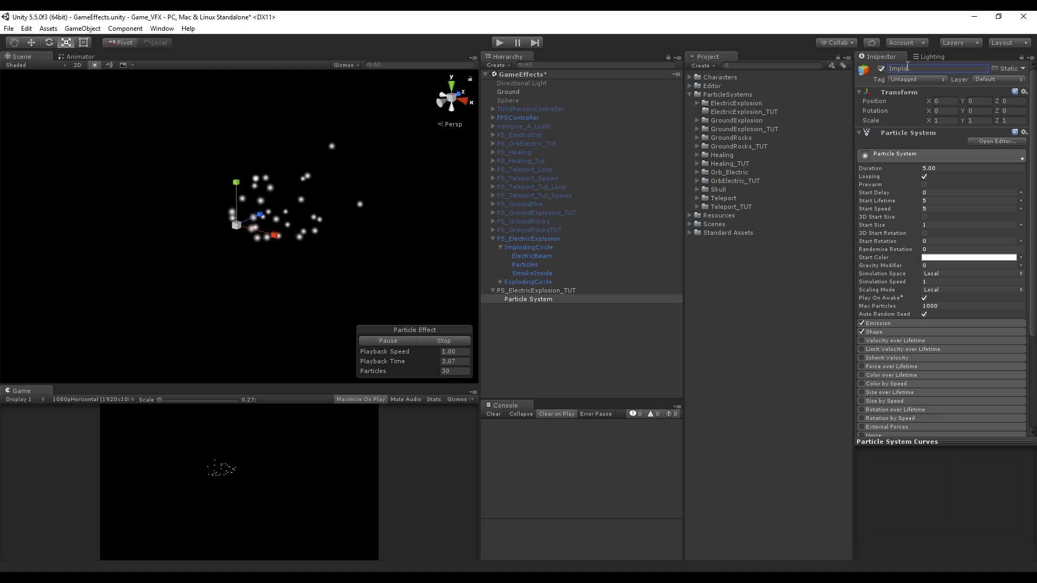
pyautogui.write('dingCircle')
pyautogui.press('Return')
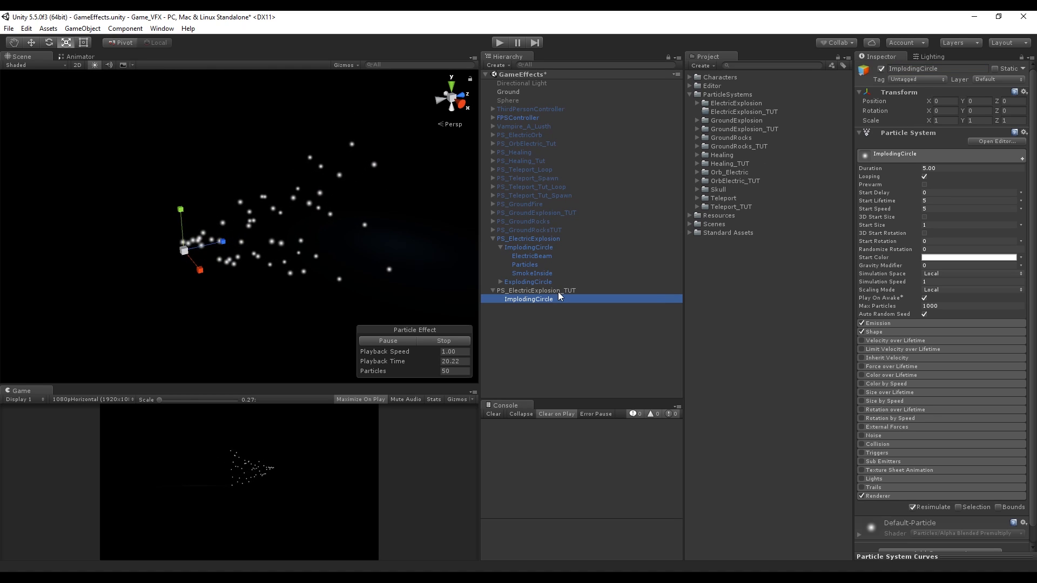
# Step: Set the new ImplodingCircle particle system's duration to 6 and its X rotation to -90
pyautogui.click(943, 168)
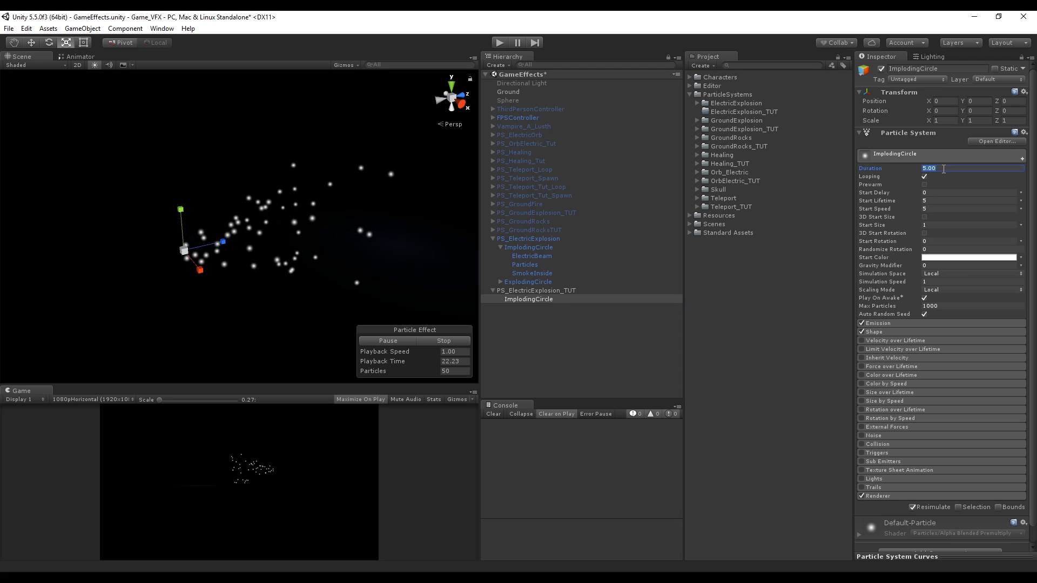
pyautogui.write('6')
pyautogui.press('Return')
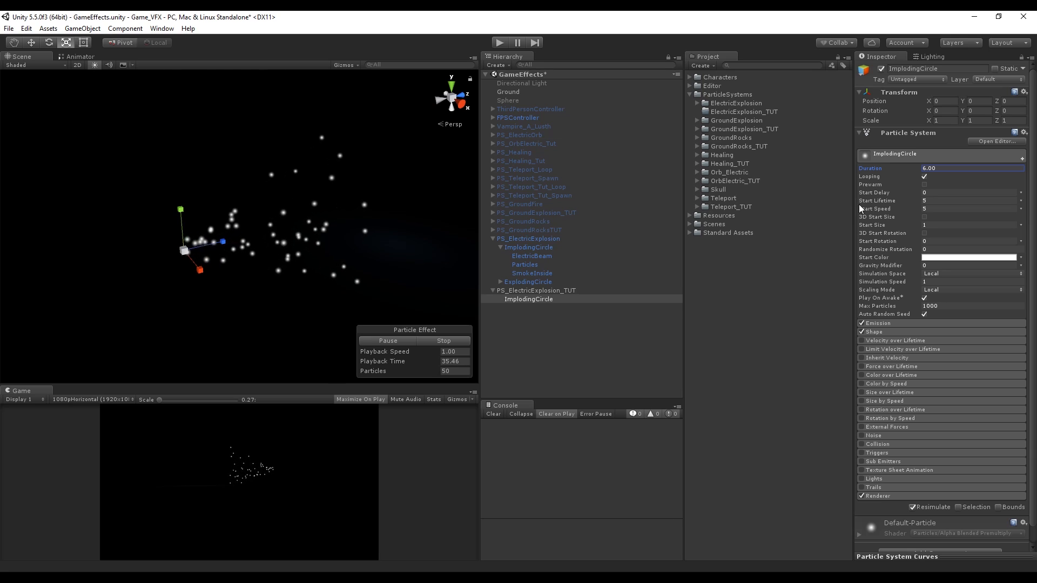
pyautogui.click(939, 111)
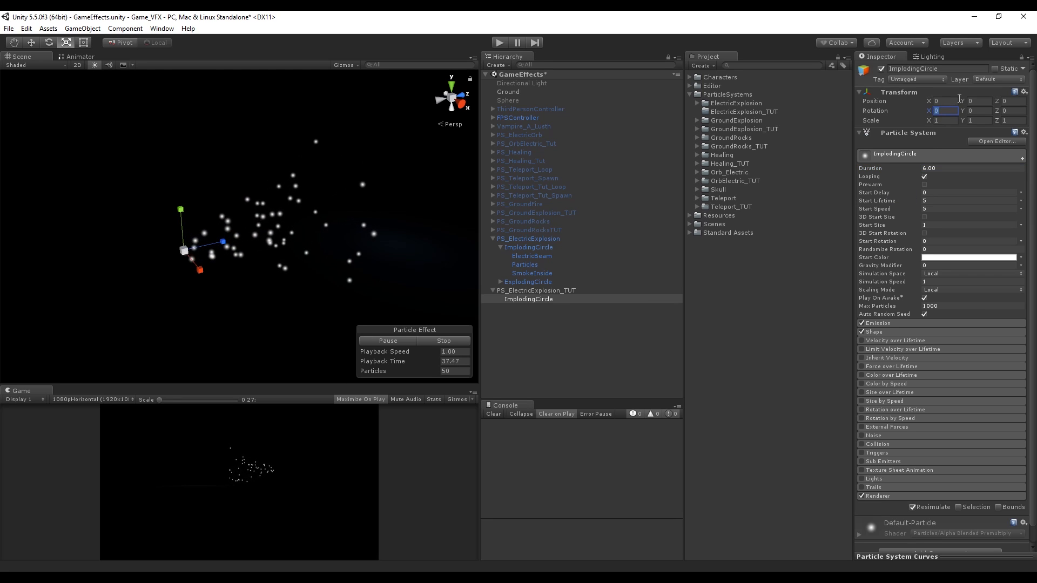
pyautogui.write('-90')
pyautogui.scroll(-1, 891, 367)
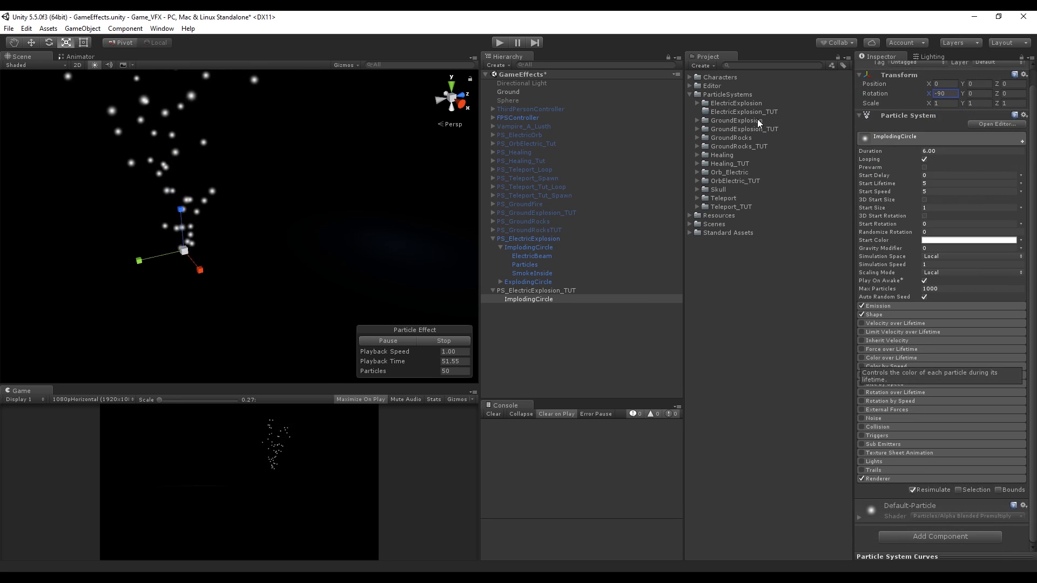
# Step: Create a material named ImplodingCircle inside the ElectricExplosion_TUT folder
pyautogui.click(748, 112)
pyautogui.rightClick(747, 114)
pyautogui.moveTo(789, 120)
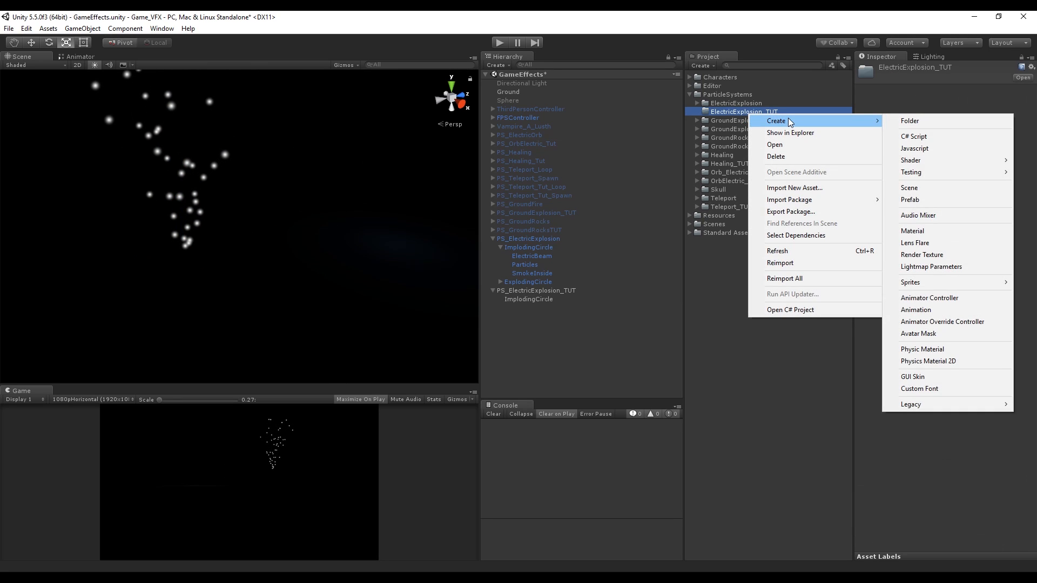
pyautogui.click(926, 230)
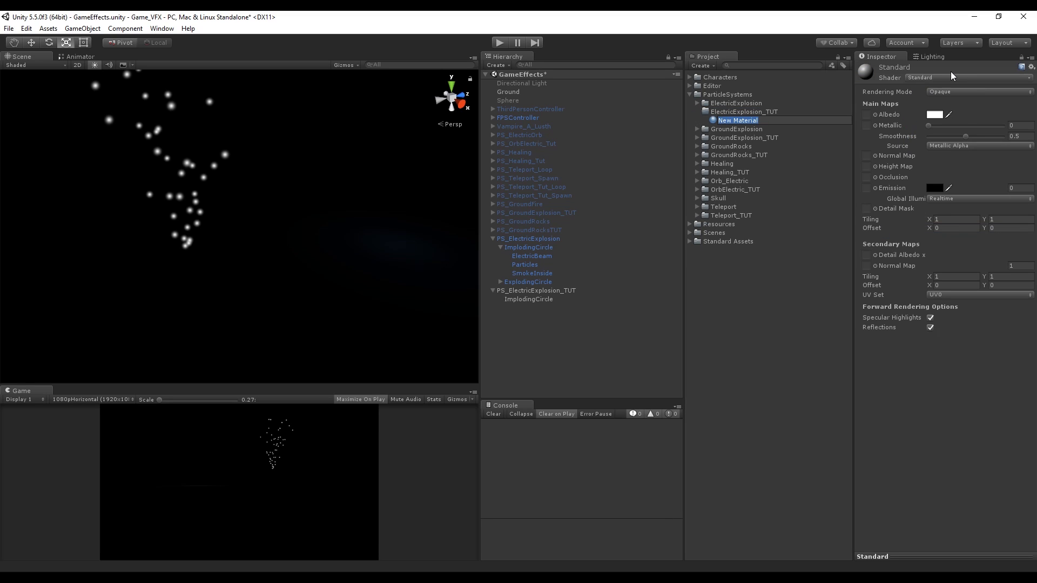
pyautogui.write('impl')
pyautogui.press('BackSpace')
pyautogui.press('BackSpace')
pyautogui.press('BackSpace')
pyautogui.press('BackSpace')
pyautogui.press('BackSpace')
pyautogui.write('ImplodingCircle')
pyautogui.press('Return')
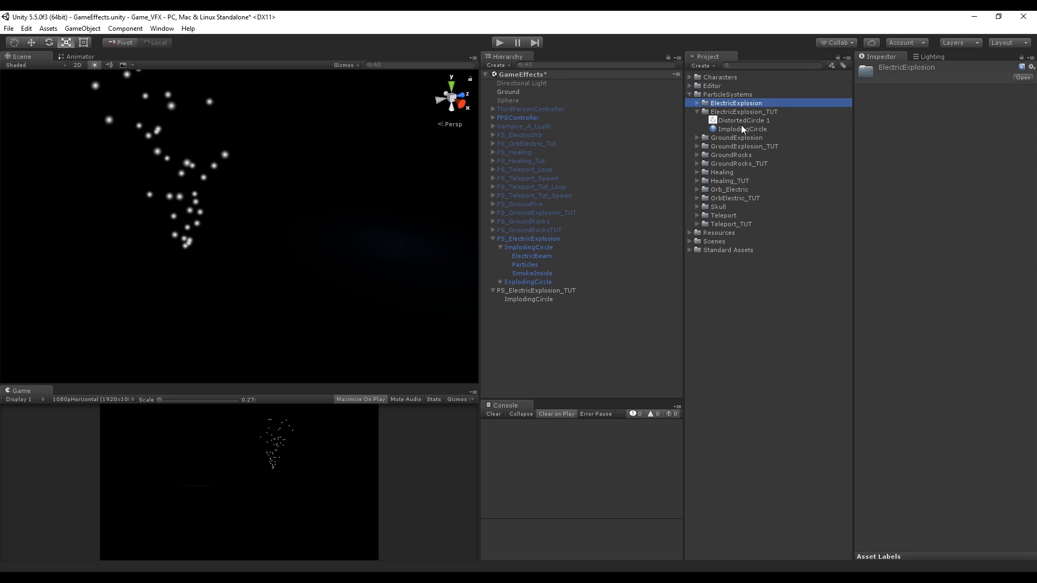
# Step: Rename the DistortedCircle 1 texture to DistortedCircle, and select the ImplodingCircle material
pyautogui.click(741, 127)
pyautogui.click(747, 120)
pyautogui.click(775, 120)
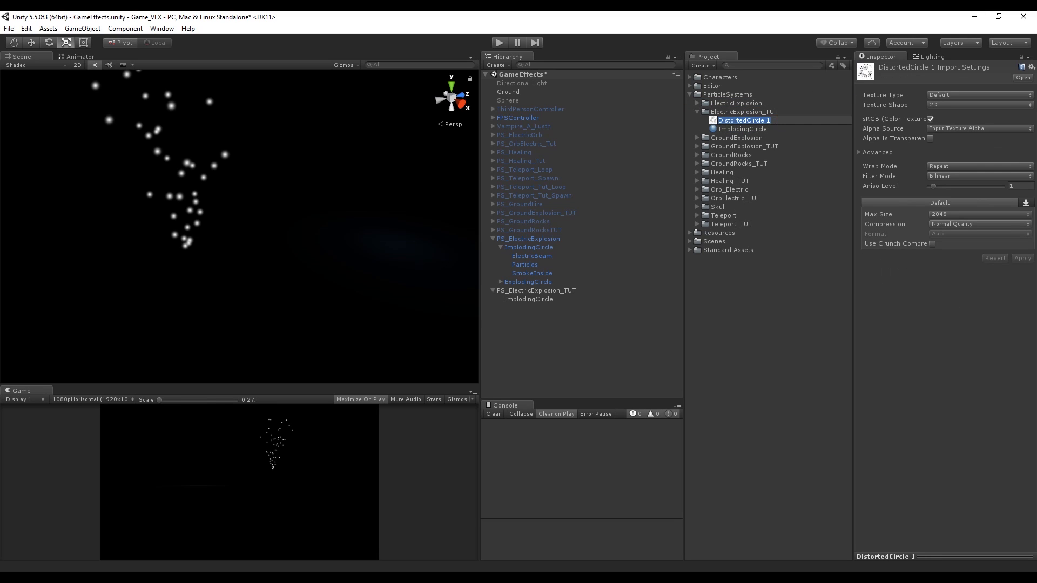
pyautogui.click(776, 120)
pyautogui.press('BackSpace')
pyautogui.press('BackSpace')
pyautogui.press('Return')
pyautogui.click(738, 129)
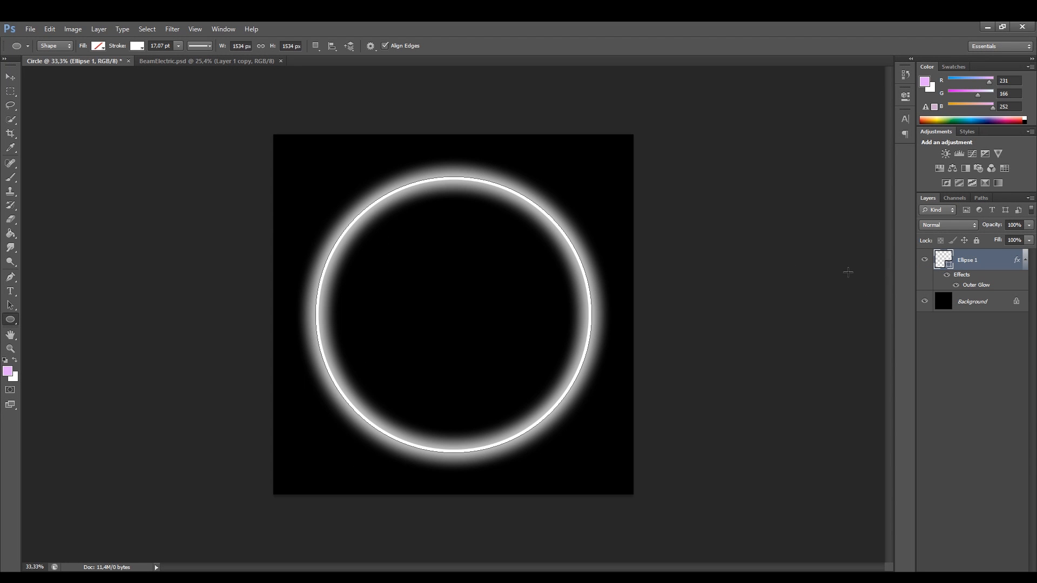
# Step: In Photoshop, hide the Ellipse 1 layer and draw a white-outlined circle about 1675 px in diameter on the black canvas
pyautogui.click(925, 260)
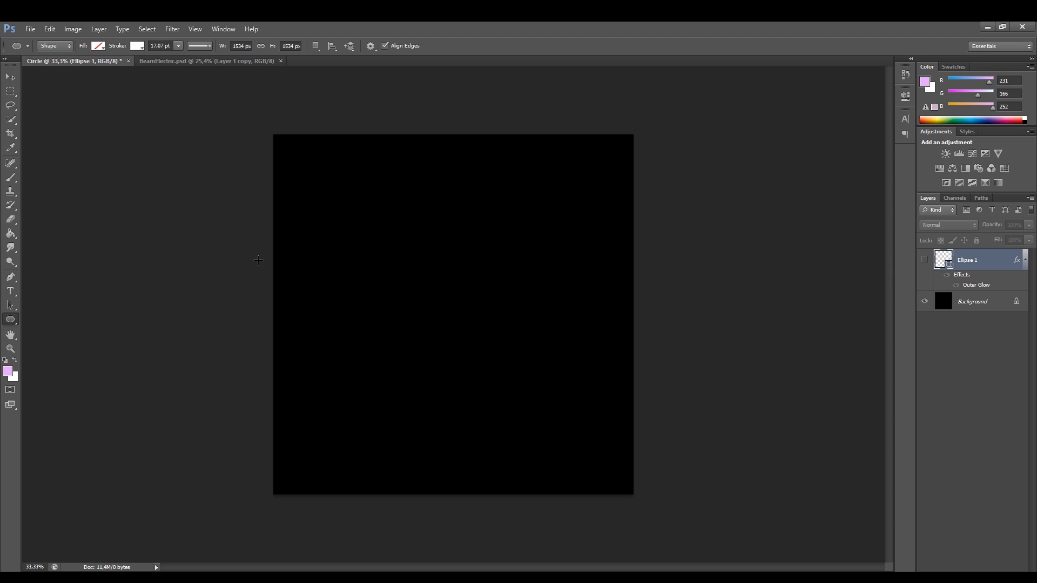
pyautogui.press('d')
pyautogui.moveTo(454, 297)
pyautogui.mouseDown()
pyautogui.moveTo(419, 250)
pyautogui.moveTo(368, 234)
pyautogui.moveTo(314, 147)
pyautogui.mouseUp()
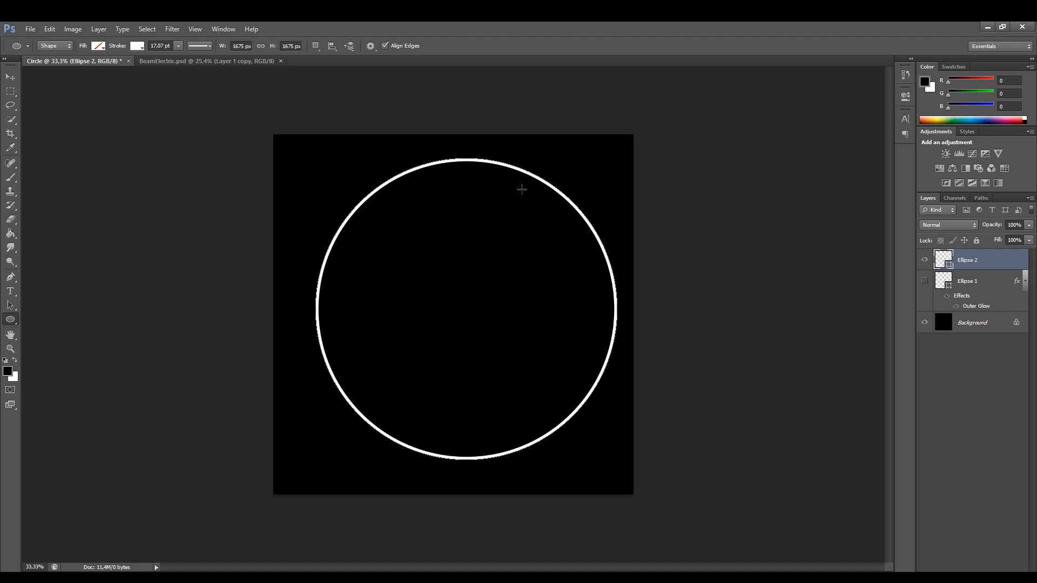
# Step: Review the new circle's fill, stroke colour and stroke width settings, and select the whole canvas
pyautogui.click(100, 47)
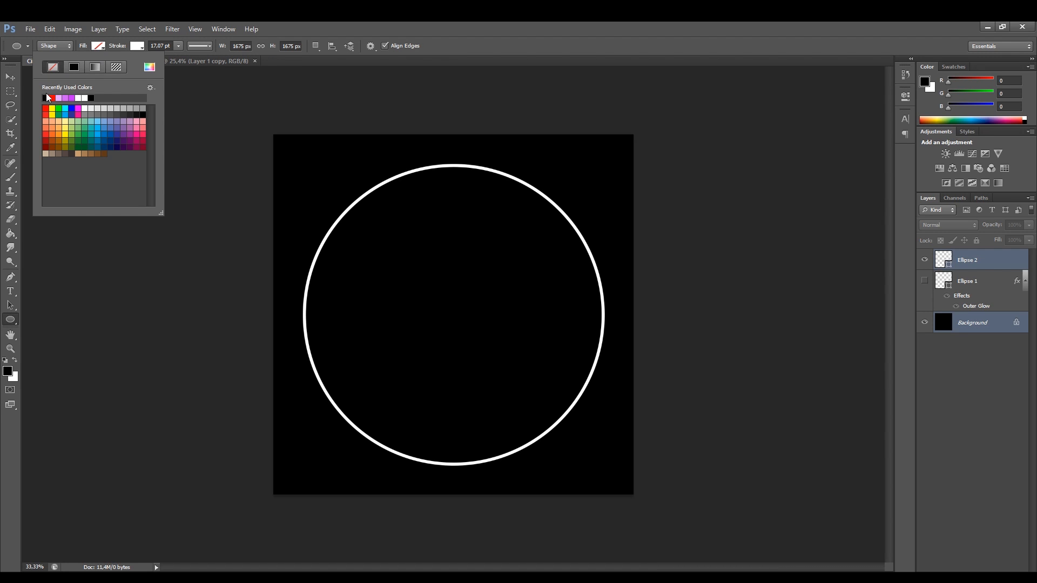
pyautogui.click(137, 46)
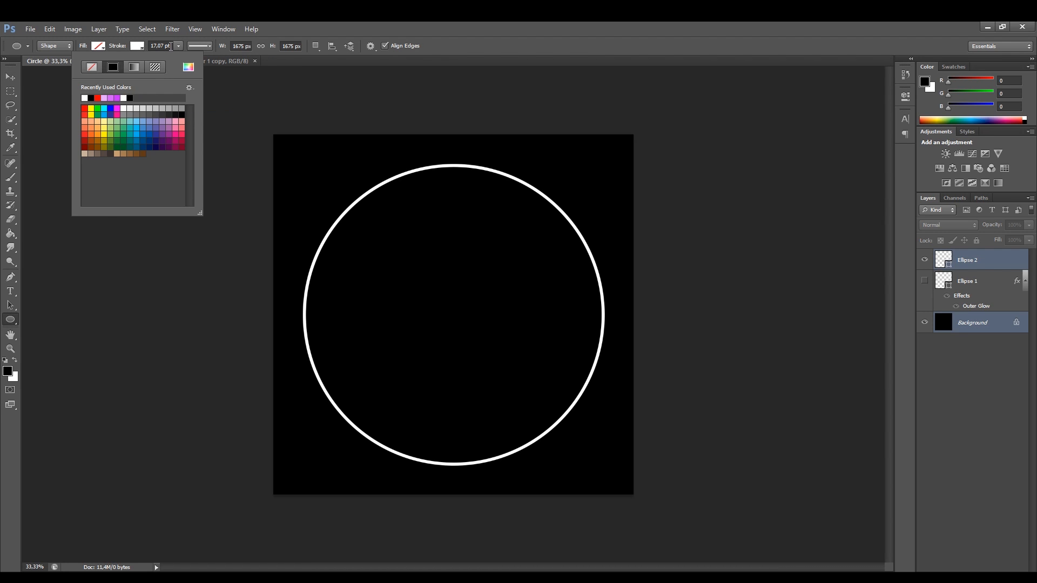
pyautogui.click(165, 46)
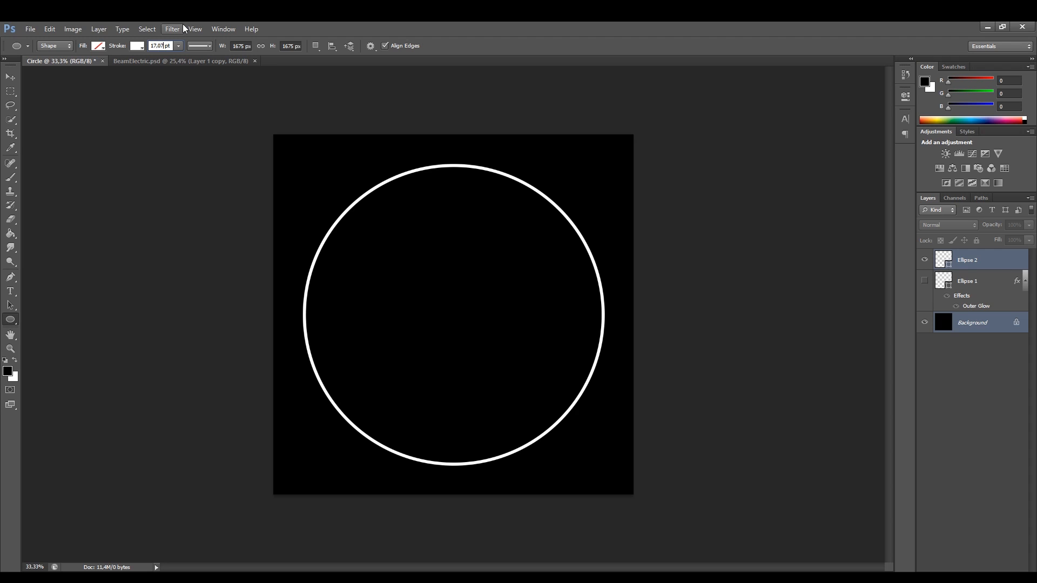
pyautogui.hotkey('ctrl', 'a')
pyautogui.moveTo(171, 46); pyautogui.dragTo(116, 40)
# Step: Apply an Outer Glow layer style to Ellipse 2 with a spread of 3% and a size of about 122 px
pyautogui.doubleClick(986, 265)
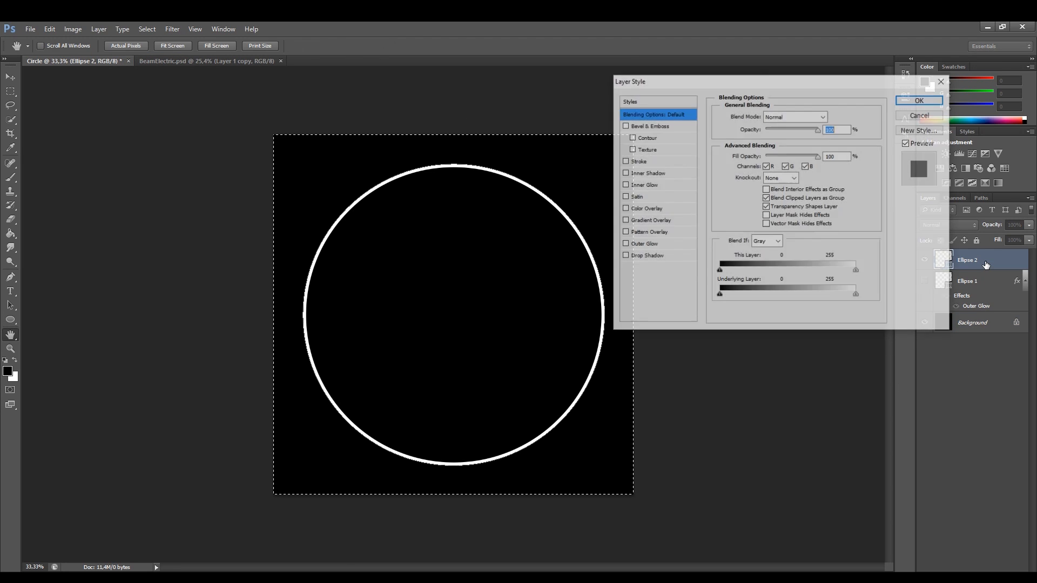
pyautogui.moveTo(747, 86); pyautogui.dragTo(756, 85)
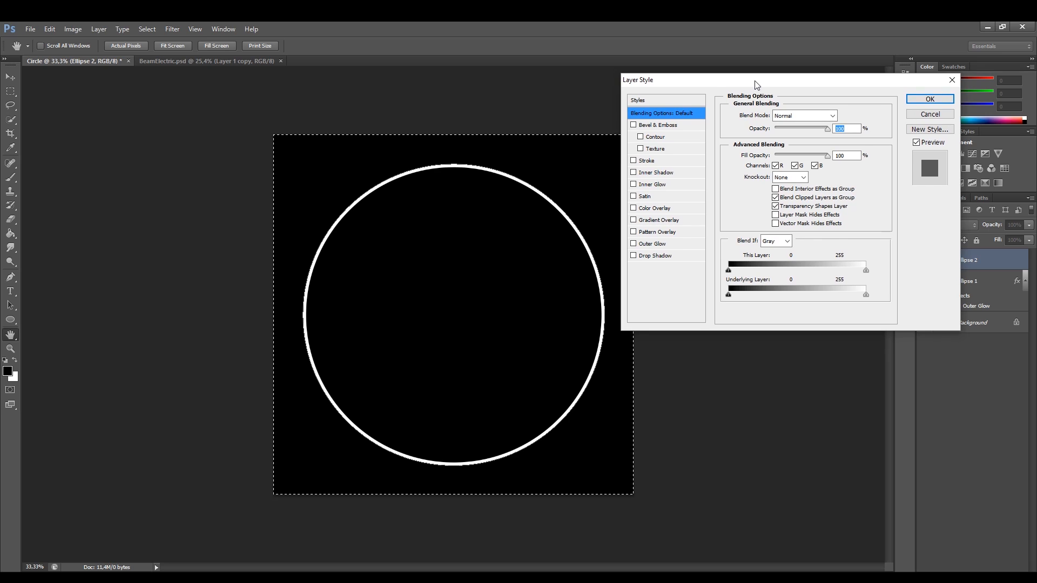
pyautogui.click(634, 243)
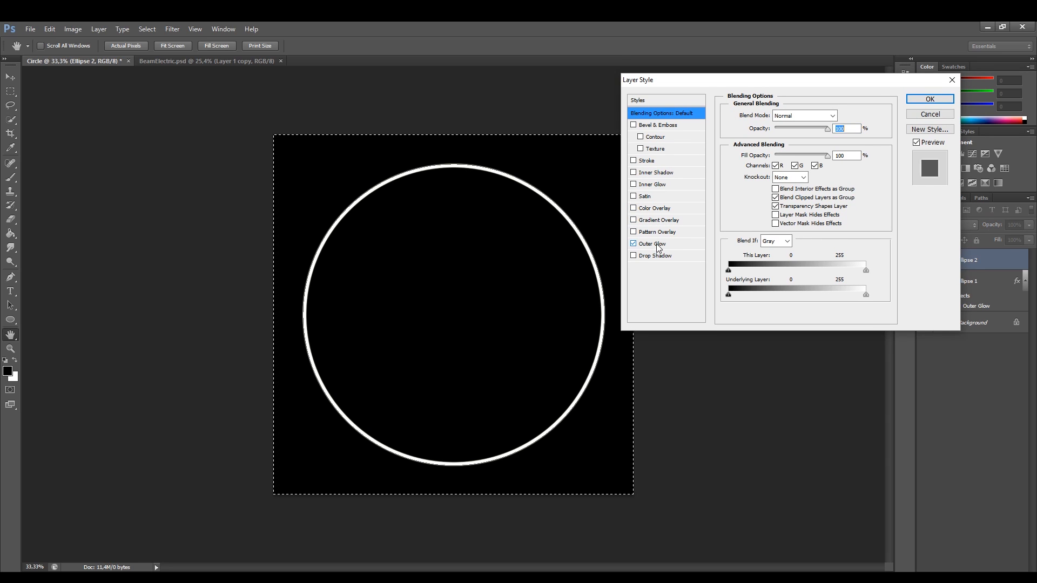
pyautogui.click(657, 244)
pyautogui.click(756, 153)
pyautogui.moveTo(532, 141); pyautogui.dragTo(462, 138)
pyautogui.click(761, 128)
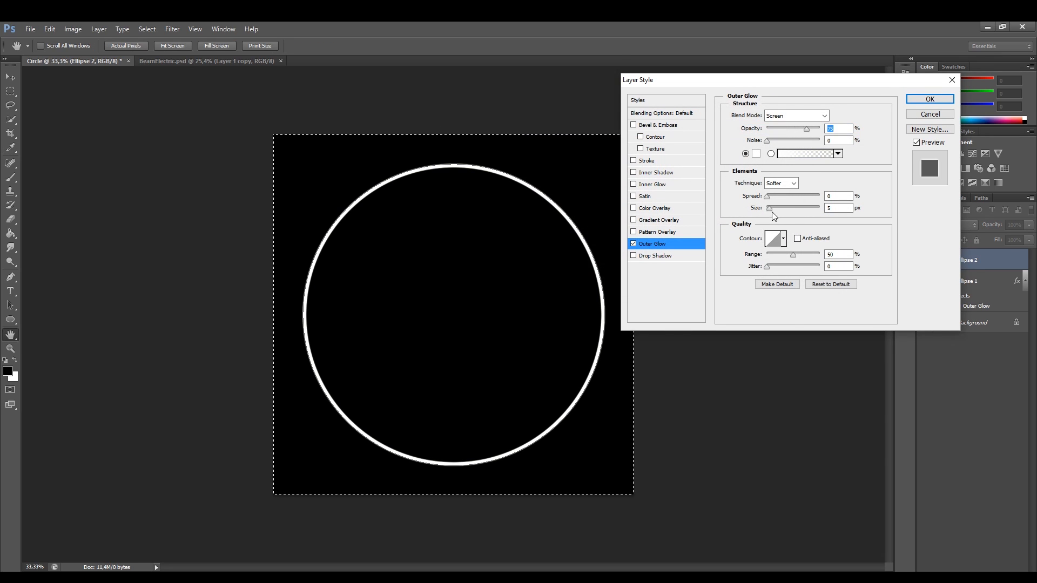
pyautogui.moveTo(767, 208)
pyautogui.mouseDown()
pyautogui.moveTo(792, 217)
pyautogui.moveTo(784, 197)
pyautogui.moveTo(778, 203)
pyautogui.mouseUp()
pyautogui.click(930, 99)
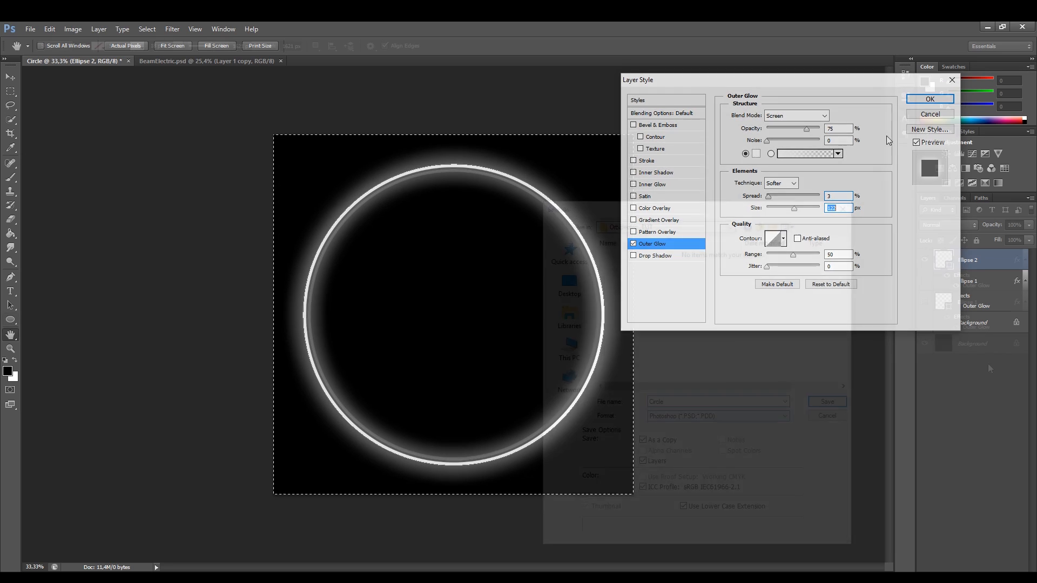
# Step: Hide the Background layer and start saving a copy of the glowing circle, browsing to the parent of the OrbElectric_FX folder
pyautogui.click(924, 343)
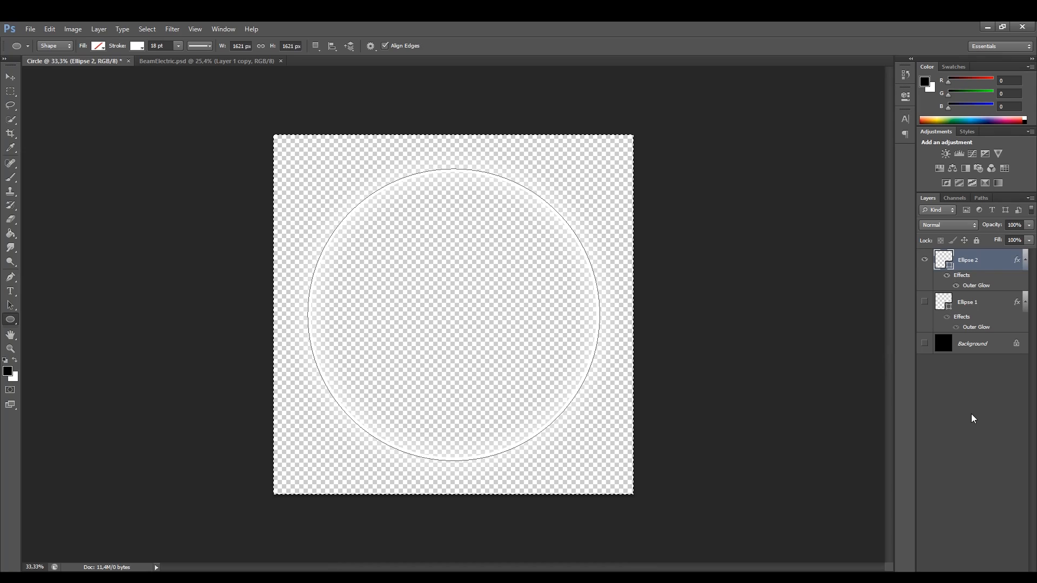
pyautogui.hotkey('ctrl', 'alt', 'a')
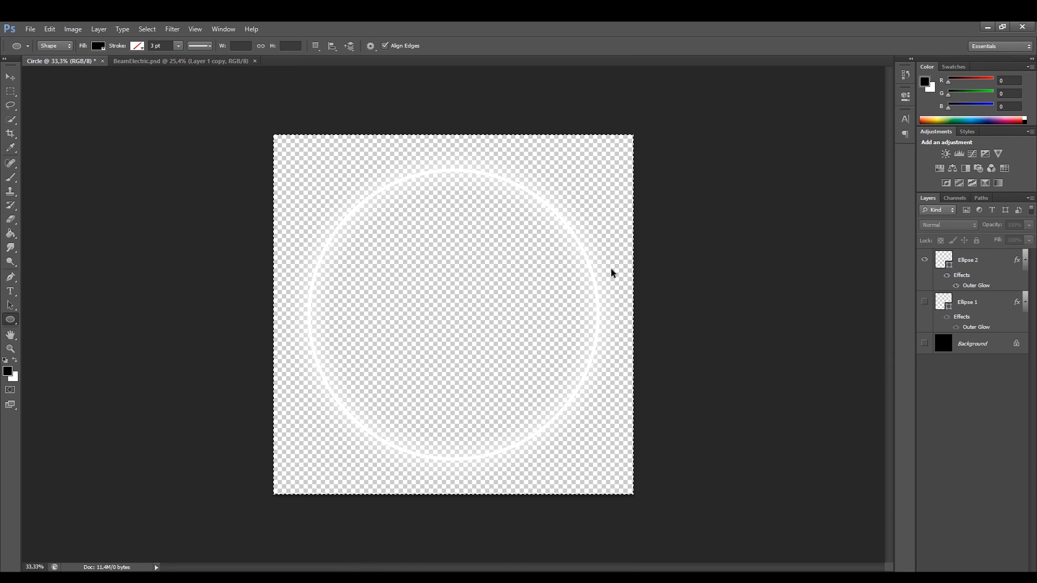
pyautogui.hotkey('ctrl', 'alt', 's')
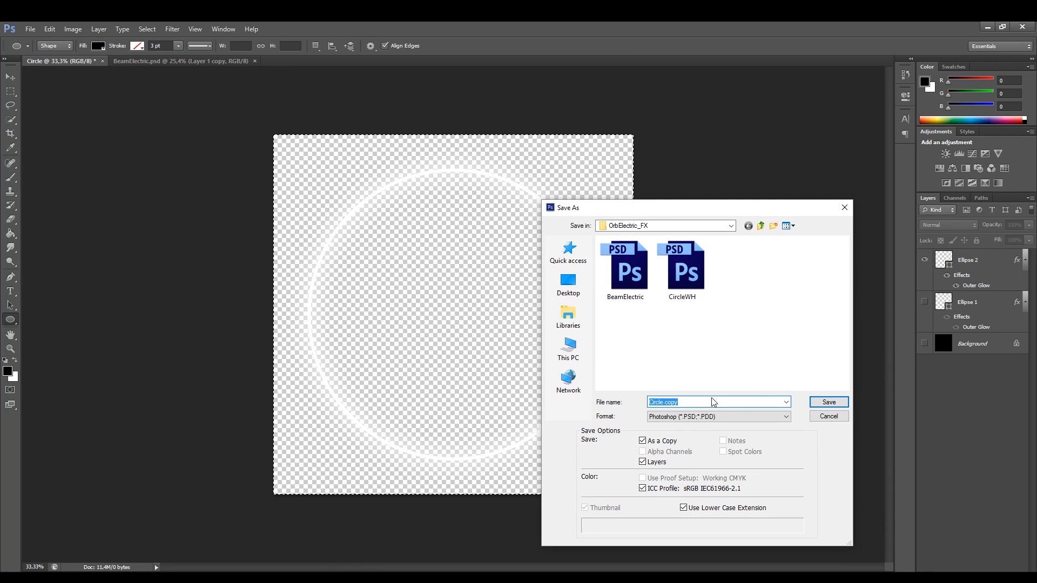
pyautogui.click(761, 226)
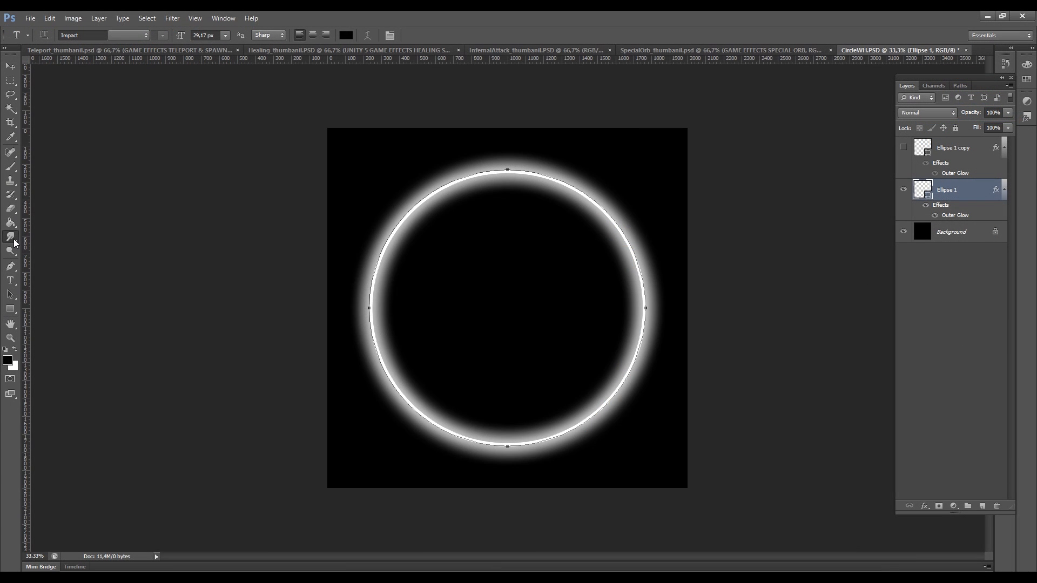
# Step: Rasterize the Ellipse 1 shape for the Smudge tool and reduce the smudge brush size to 224
pyautogui.click(14, 240)
pyautogui.click(576, 181)
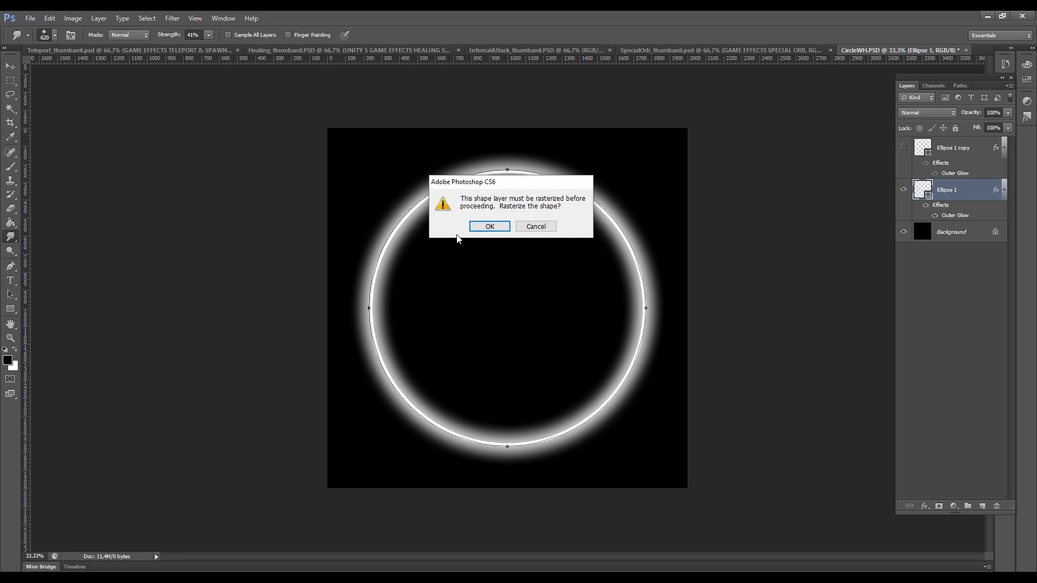
pyautogui.click(481, 227)
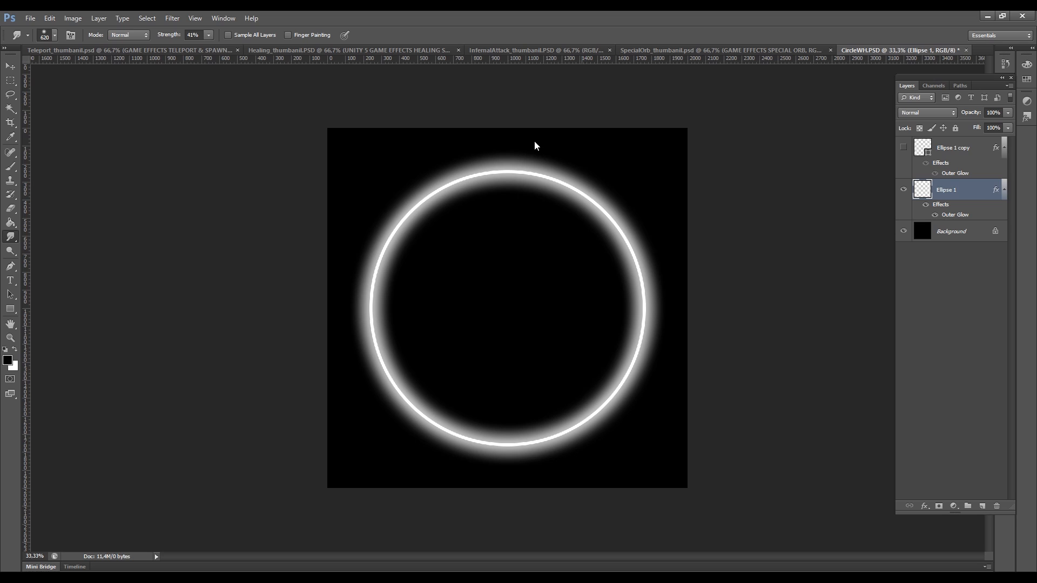
pyautogui.keyDown('alt'); pyautogui.moveTo(562, 197); pyautogui.dragTo(527, 191, button='right'); pyautogui.keyUp('alt')
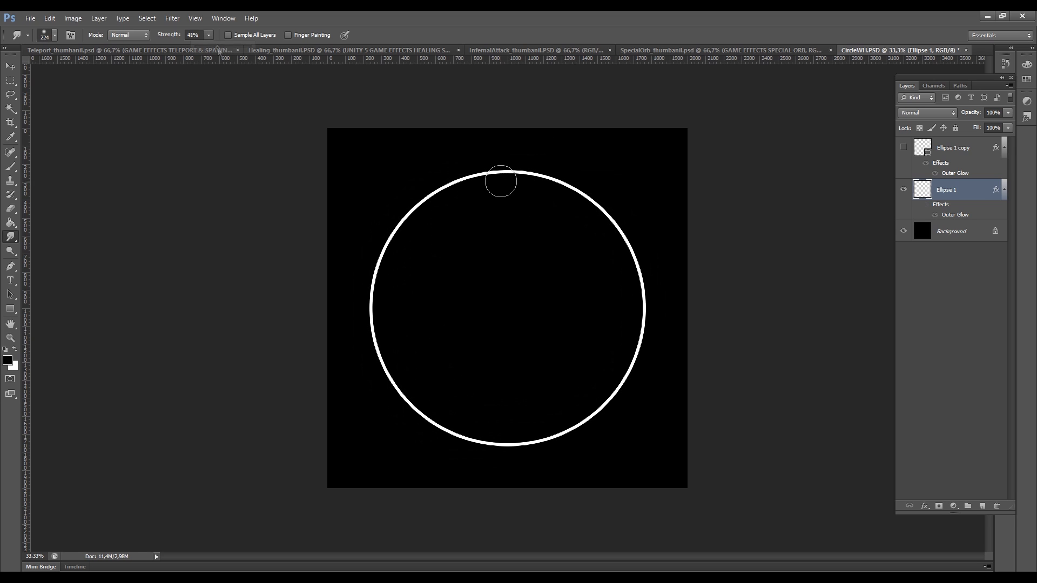
# Step: Smudge the circle's outline inward and outward all the way around to distort it into an irregular wavy ring
pyautogui.moveTo(501, 182)
pyautogui.mouseDown()
pyautogui.moveTo(493, 218)
pyautogui.moveTo(322, 220)
pyautogui.moveTo(384, 414)
pyautogui.moveTo(509, 465)
pyautogui.moveTo(563, 368)
pyautogui.moveTo(530, 331)
pyautogui.moveTo(682, 249)
pyautogui.mouseUp()
pyautogui.moveTo(535, 190); pyautogui.dragTo(519, 155)
pyautogui.moveTo(585, 194); pyautogui.dragTo(554, 166)
pyautogui.keyDown('alt'); pyautogui.scroll(-3, 497, 347); pyautogui.keyUp('alt')
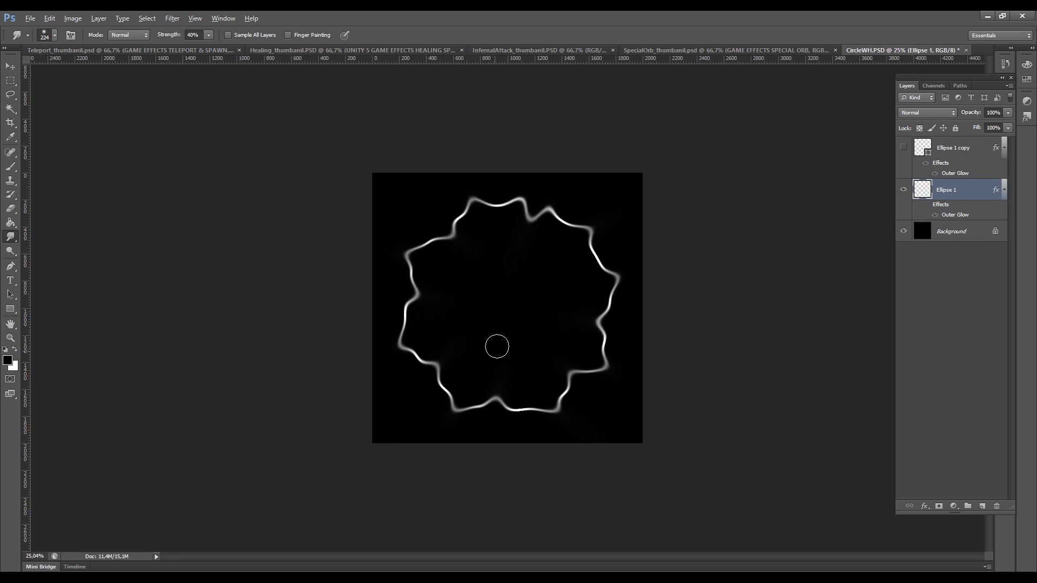
# Step: Re-enable the Outer Glow on the distorted Ellipse 1 layer and adjust it to a tight glow along the wavy ring
pyautogui.keyDown('alt'); pyautogui.scroll(3, 497, 346); pyautogui.keyUp('alt')
pyautogui.doubleClick(937, 204)
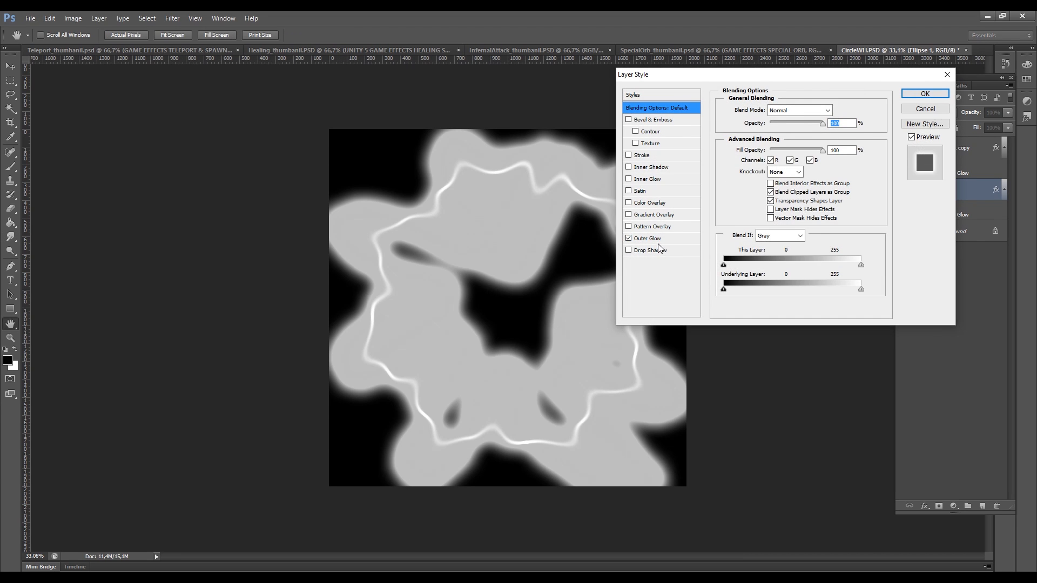
pyautogui.click(651, 239)
pyautogui.moveTo(774, 201); pyautogui.dragTo(762, 192)
pyautogui.click(925, 94)
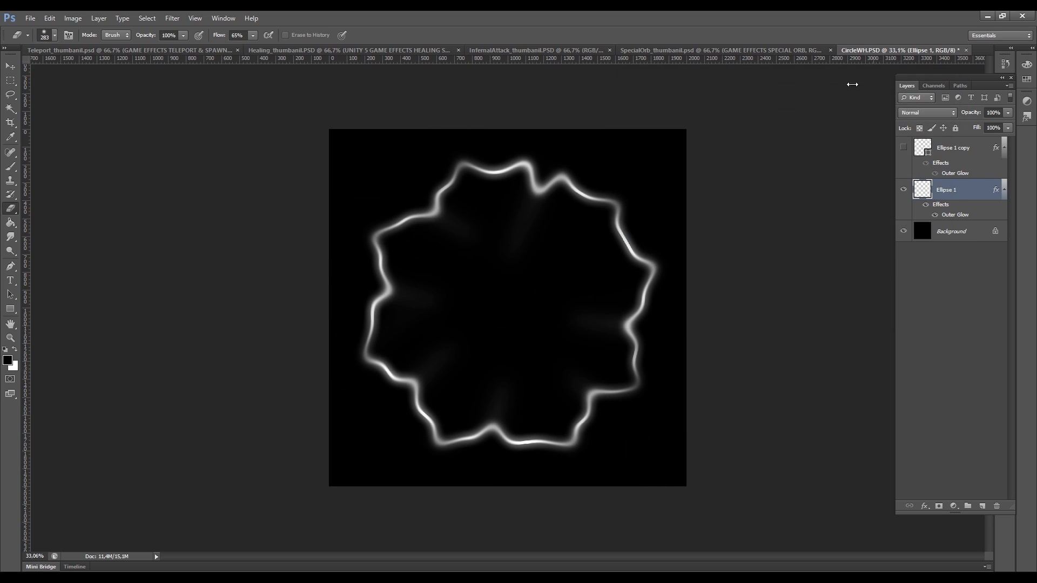
# Step: Hide the Background layer and start saving a copy of the ring into a new ElectricExplosion_FX folder inside GameVFX
pyautogui.click(904, 232)
pyautogui.hotkey('ctrl', 'shift', 's')
pyautogui.click(587, 106)
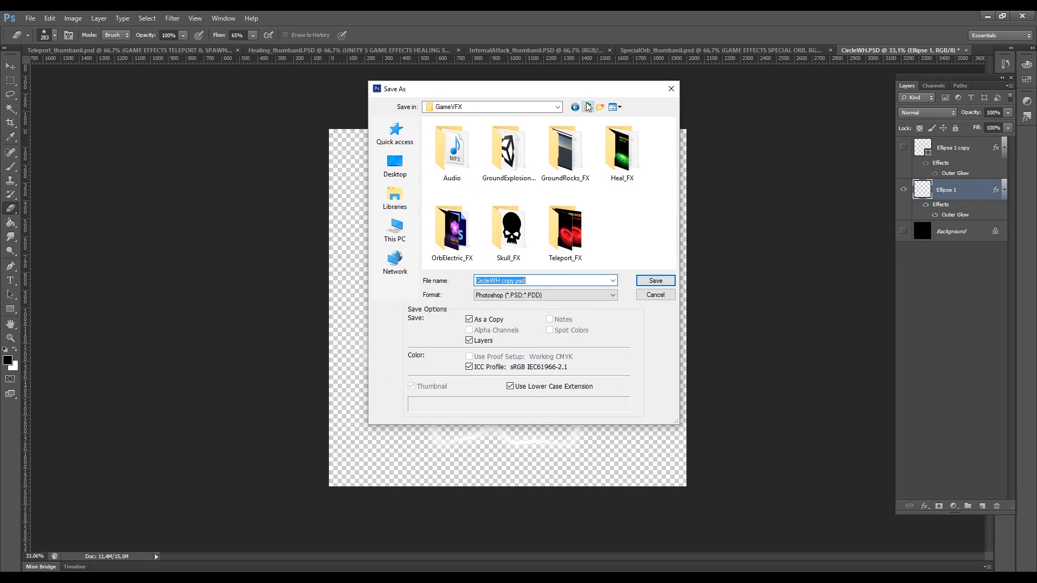
pyautogui.rightClick(610, 202)
pyautogui.click(600, 106)
pyautogui.write('ElectricExplosion_FX')
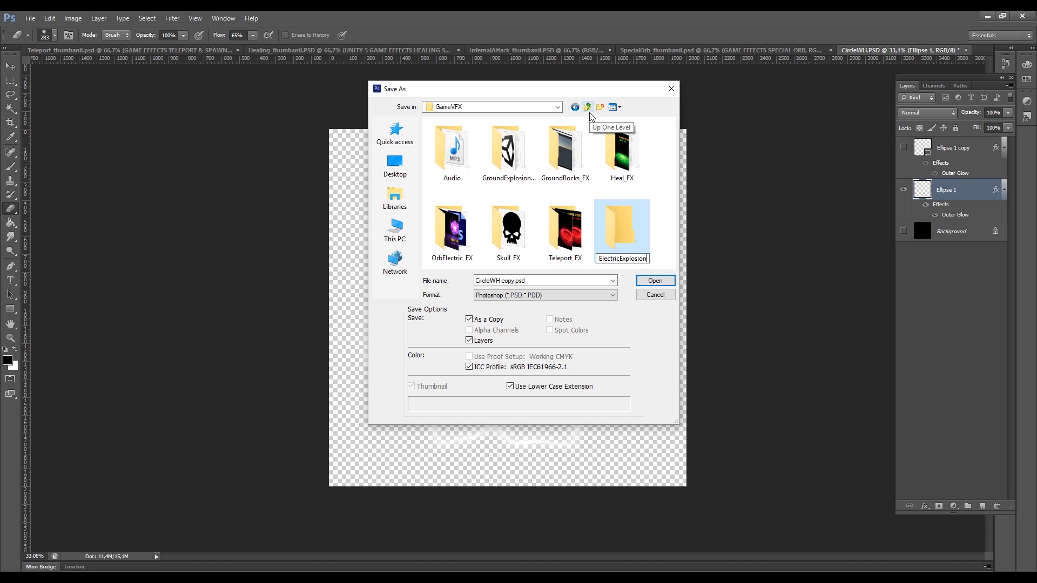
pyautogui.press('Return')
pyautogui.doubleClick(622, 232)
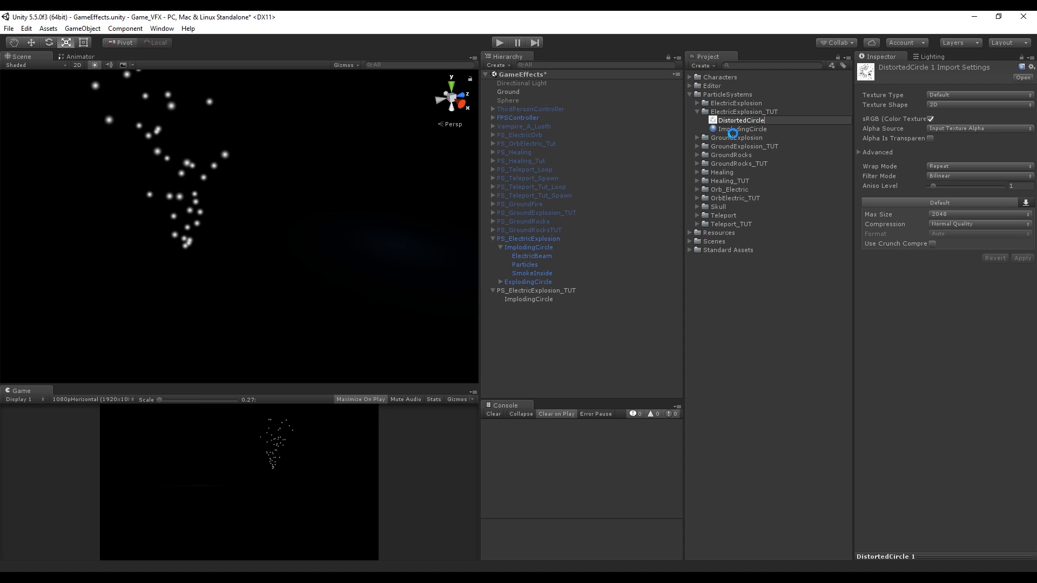
# Step: In Unity, set the ImplodingCircle material's shader to Particles/Additive and assign DistortedCircle as its particle texture
pyautogui.click(739, 130)
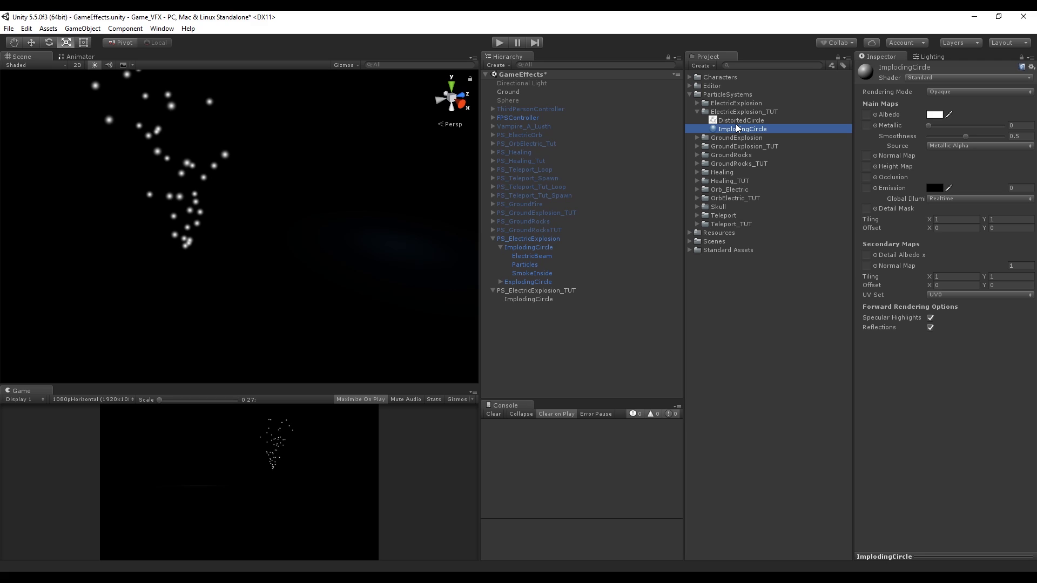
pyautogui.click(946, 77)
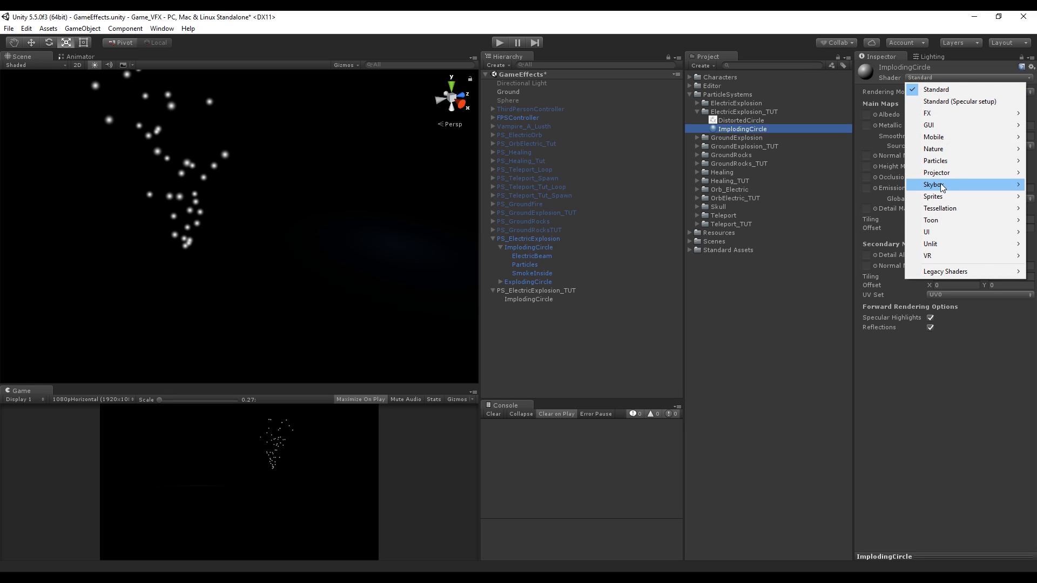
pyautogui.moveTo(949, 160)
pyautogui.click(850, 157)
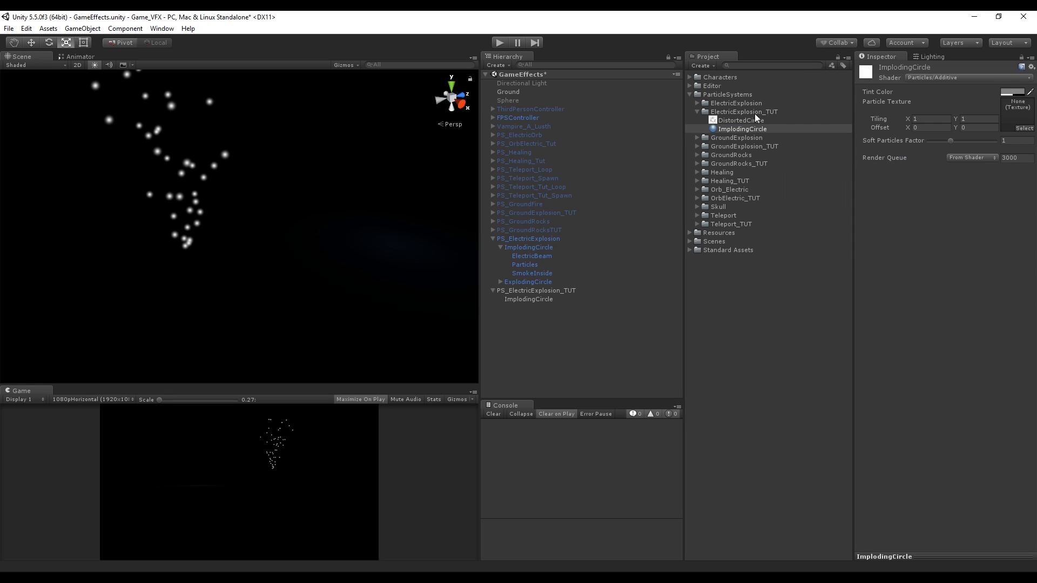
pyautogui.moveTo(951, 135); pyautogui.dragTo(1008, 113)
# Step: Apply the ImplodingCircle material to the ImplodingCircle particle system under PS_ElectricExplosion_TUT and set its Start Speed to 0
pyautogui.moveTo(747, 138); pyautogui.dragTo(530, 299)
pyautogui.click(530, 298)
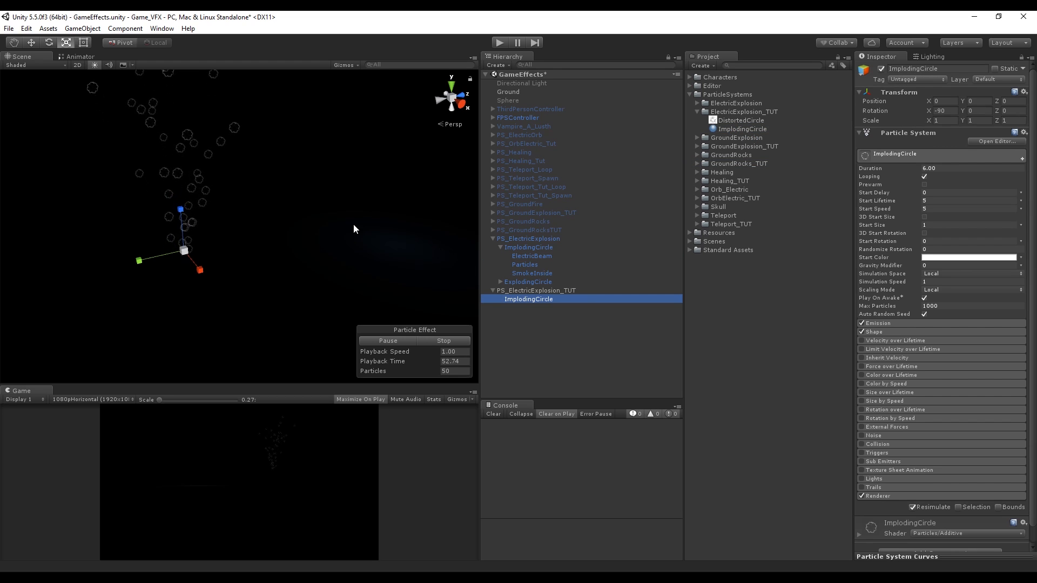
pyautogui.click(938, 209)
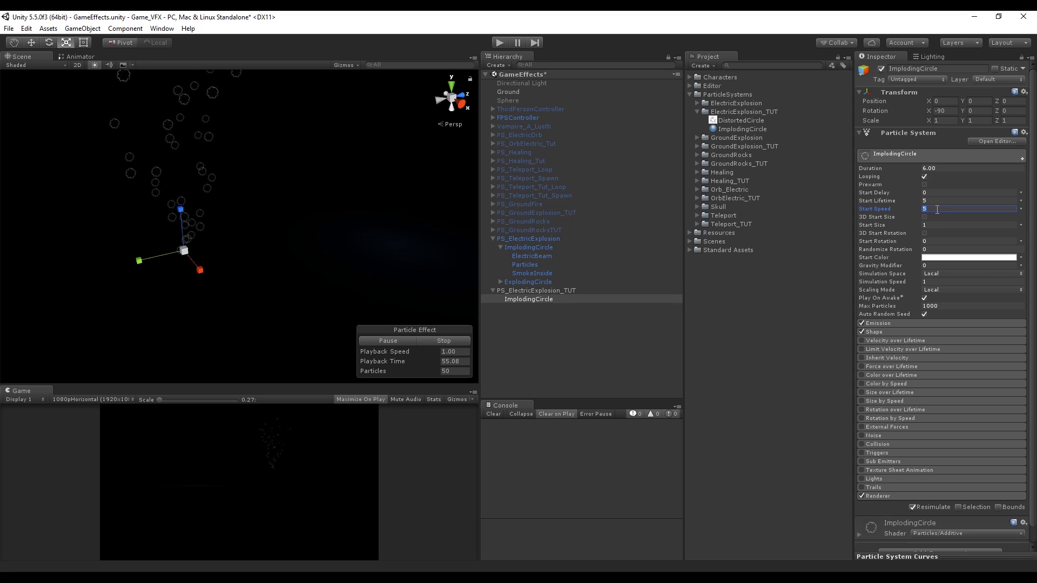
pyautogui.write('0')
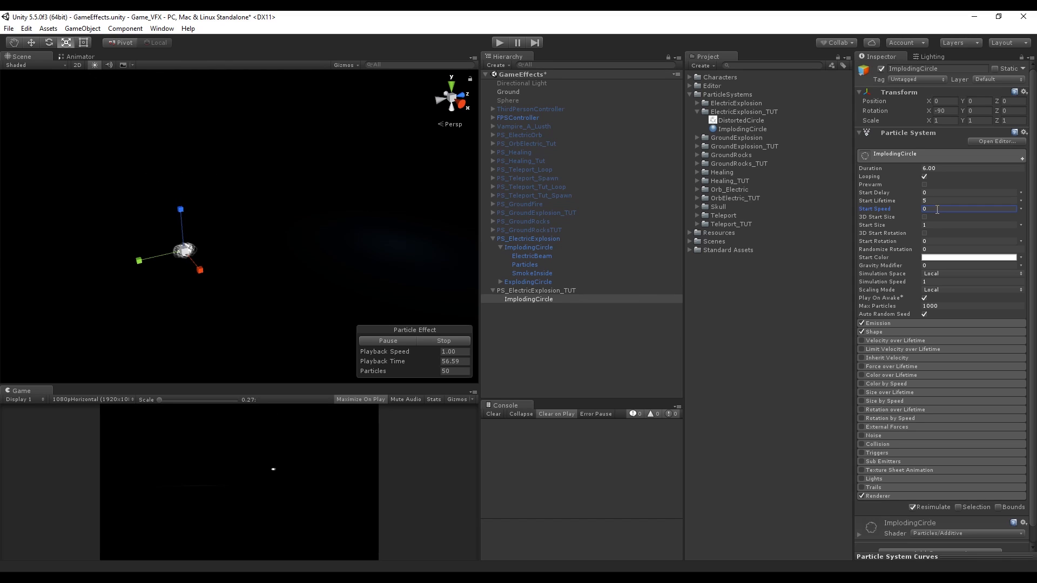
# Step: Make the Start Size random between two constants, 10 and 15
pyautogui.click(1020, 225)
pyautogui.click(987, 259)
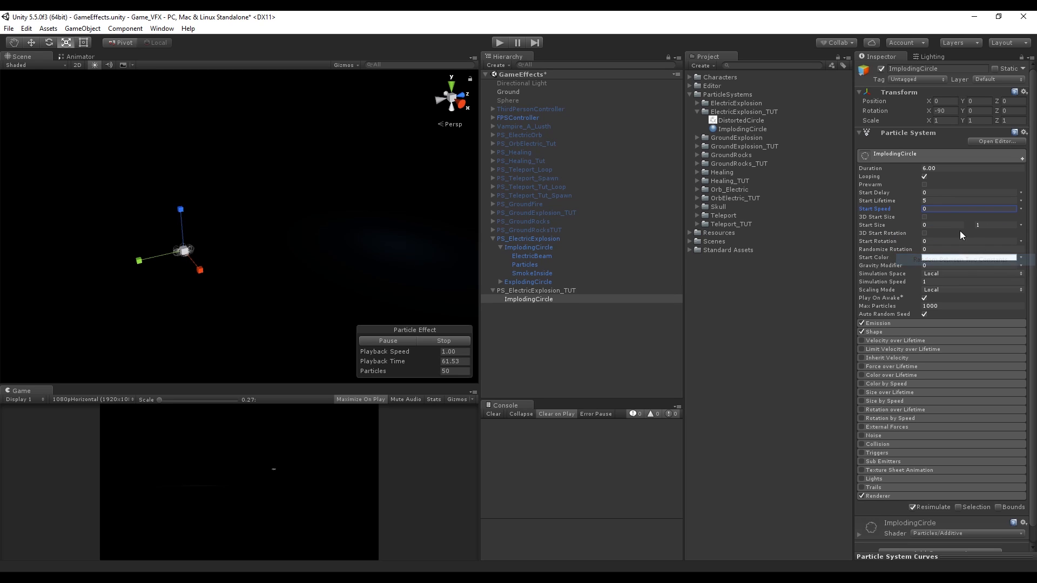
pyautogui.click(952, 223)
pyautogui.write('10')
pyautogui.press('Tab')
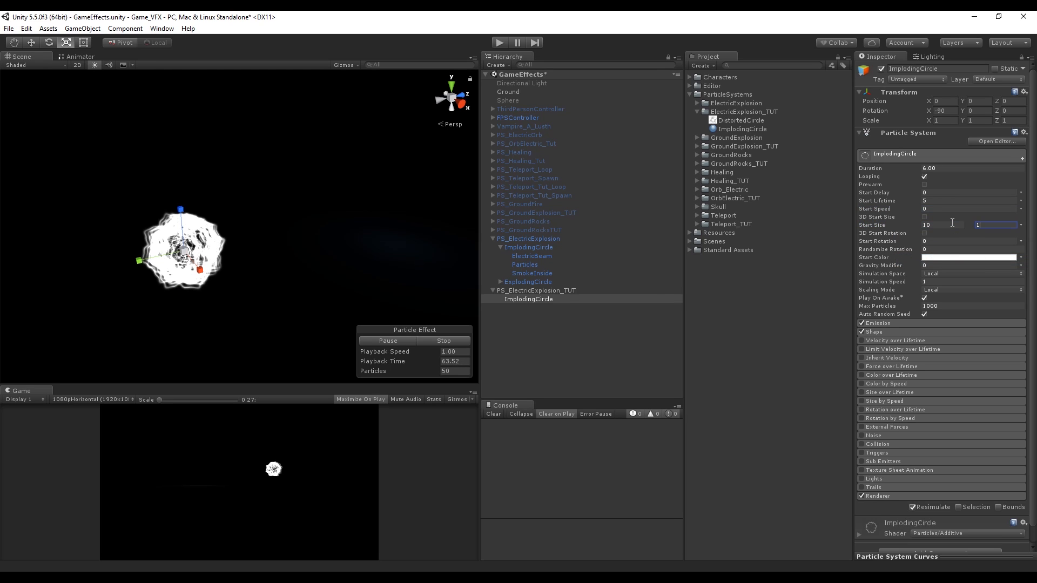
pyautogui.write('15')
# Step: Limit Max Particles to 15 and set the emission Rate over Time to 0
pyautogui.click(940, 306)
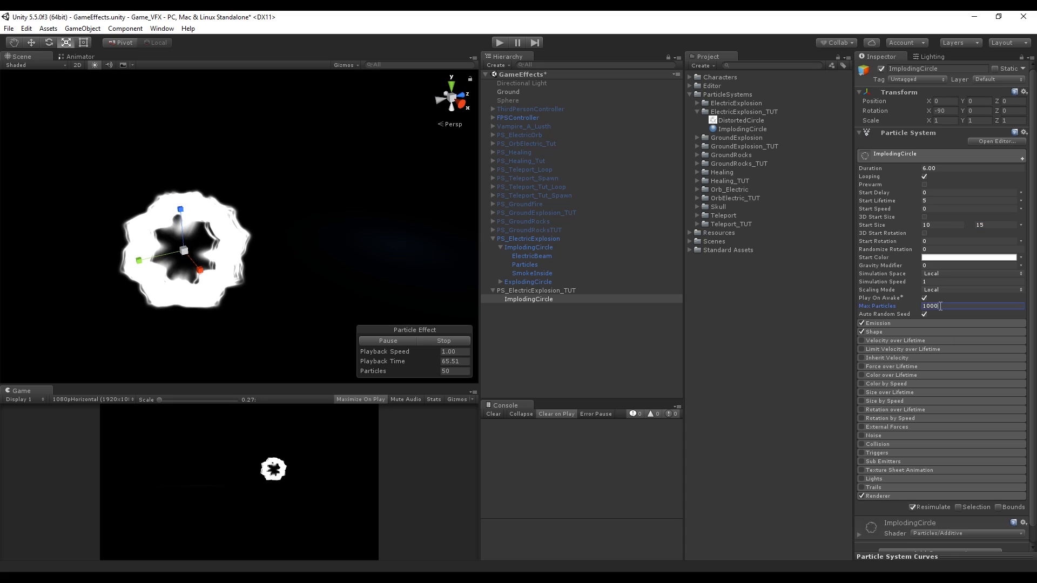
pyautogui.write('15')
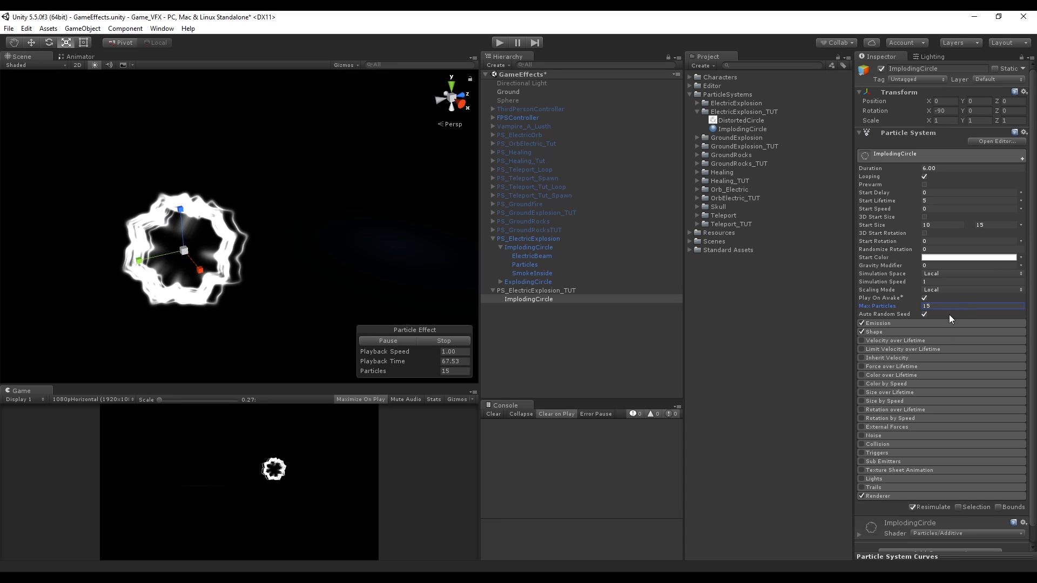
pyautogui.click(924, 323)
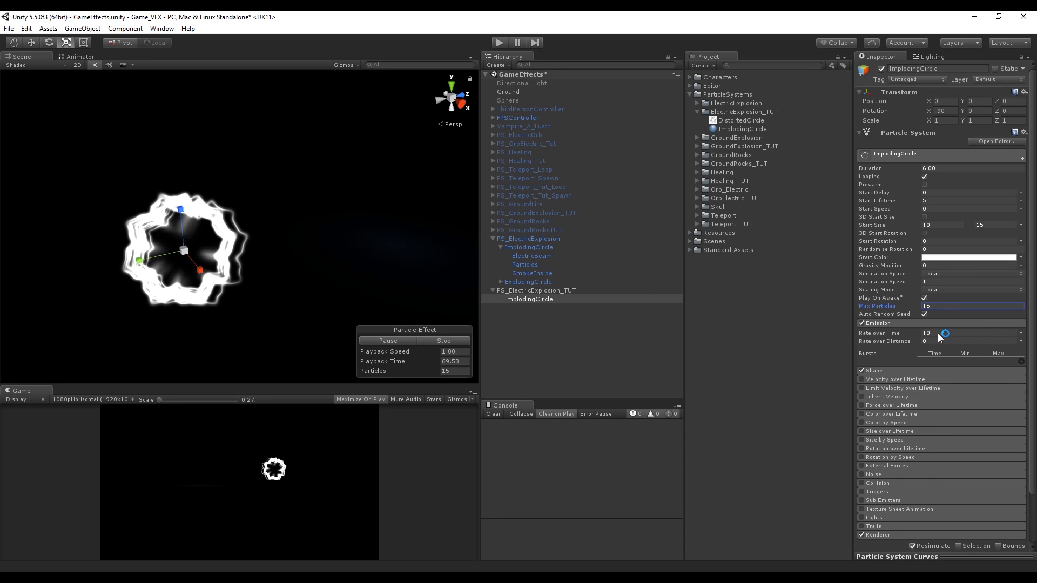
pyautogui.click(938, 333)
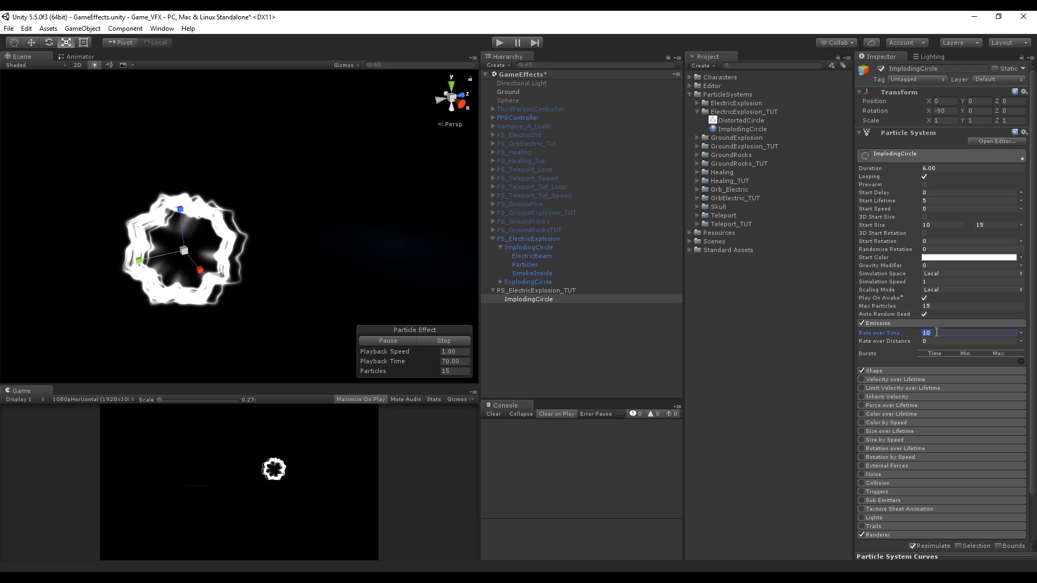
pyautogui.write('0')
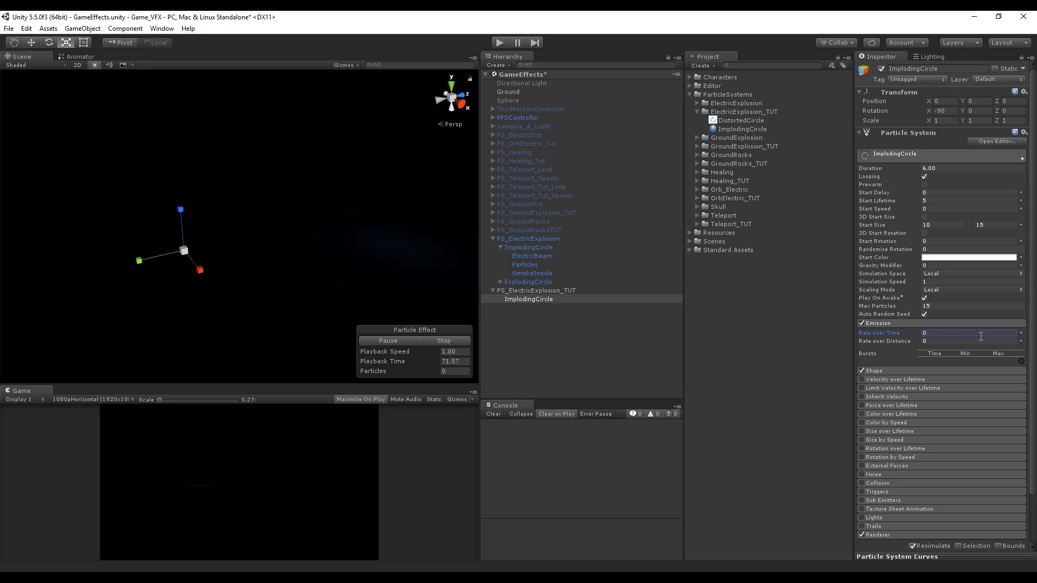
# Step: Add an emission burst at time 0.00 with a minimum of 10 particles
pyautogui.click(1021, 361)
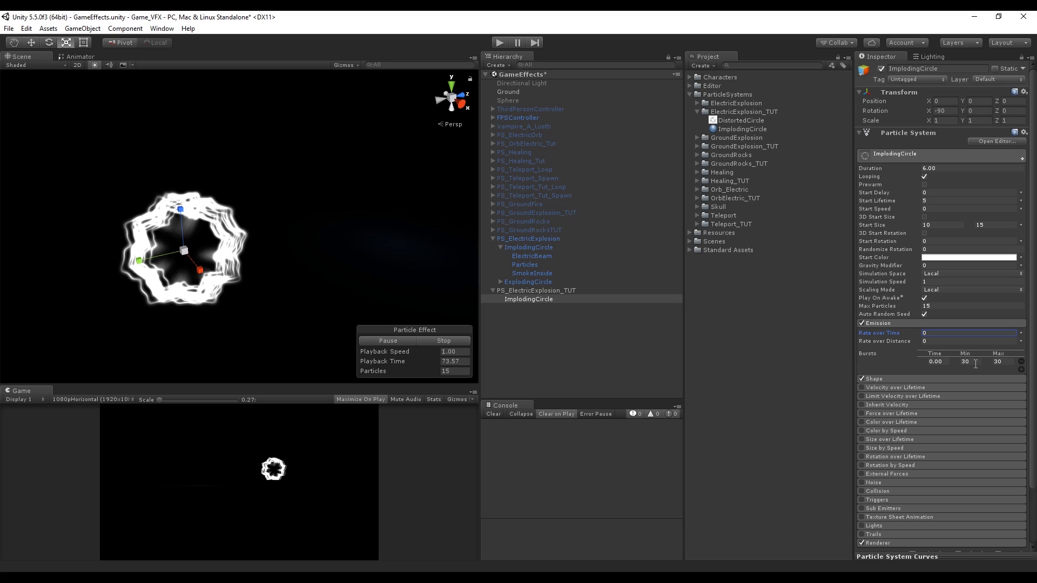
pyautogui.click(976, 362)
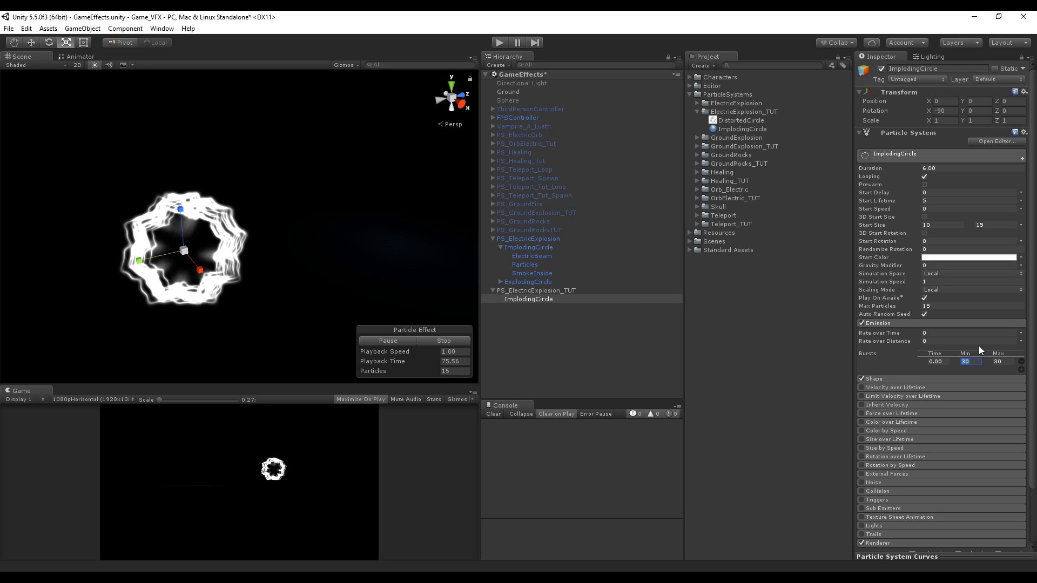
pyautogui.write('10')
pyautogui.press('Tab')
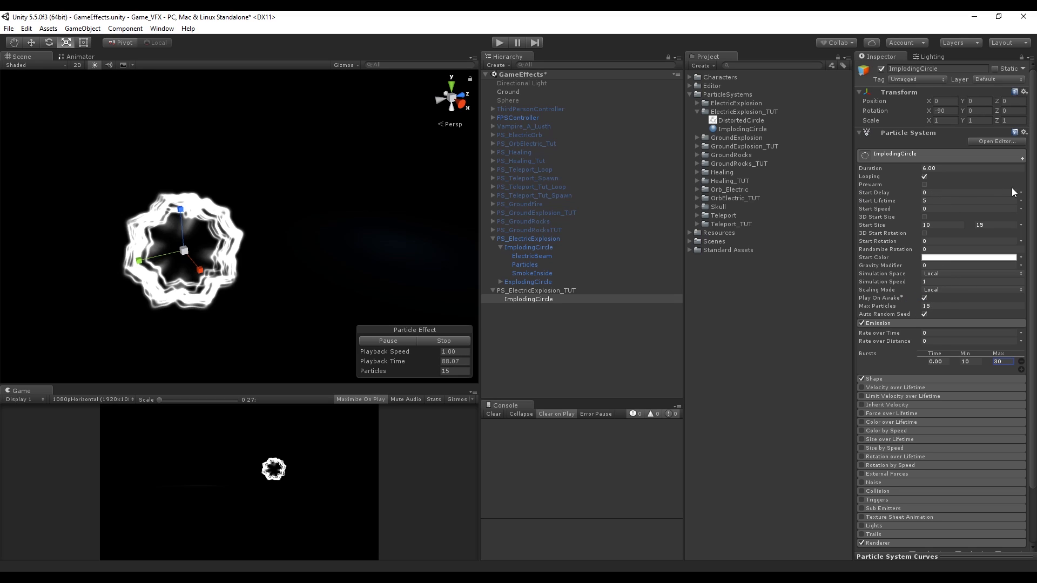
# Step: Make the Start Lifetime random between two constants, 1.4 and 2.4
pyautogui.click(1020, 209)
pyautogui.click(979, 237)
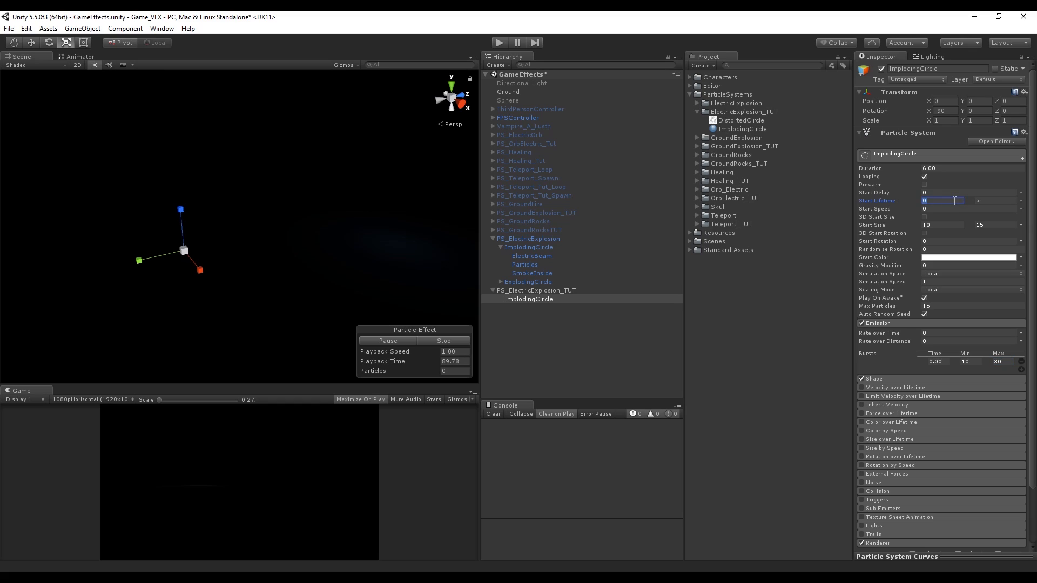
pyautogui.write('1')
pyautogui.write('2')
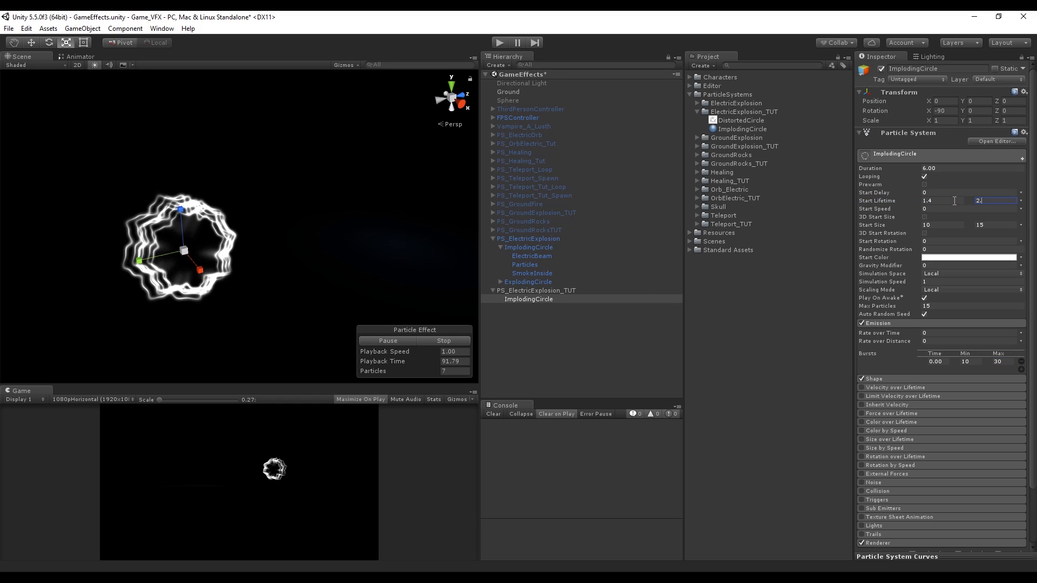
pyautogui.write('.4')
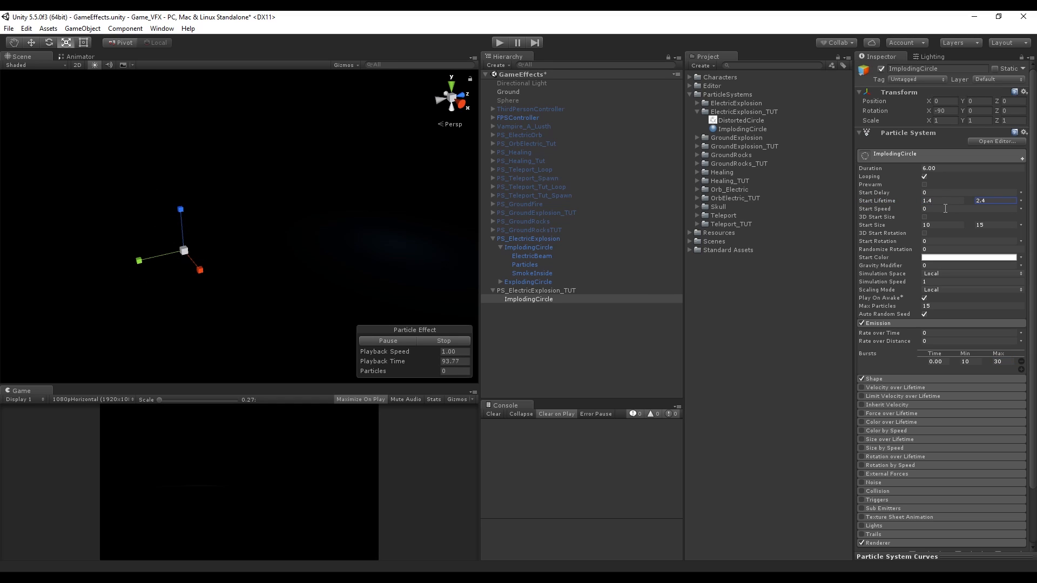
# Step: Make the Start Rotation random between 0 and 360 and set Randomize Rotation to 1
pyautogui.click(1016, 241)
pyautogui.click(972, 273)
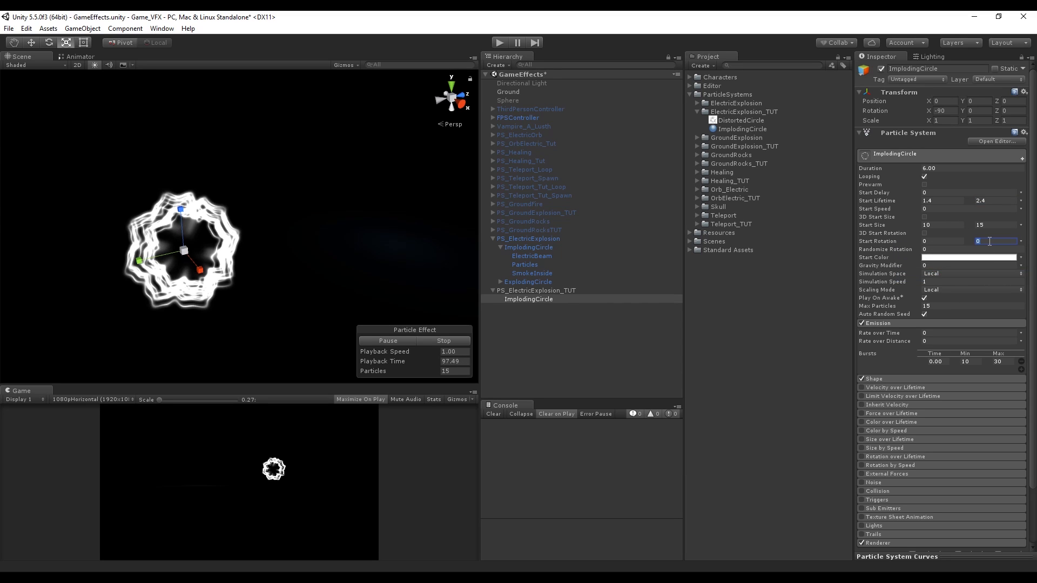
pyautogui.write('360')
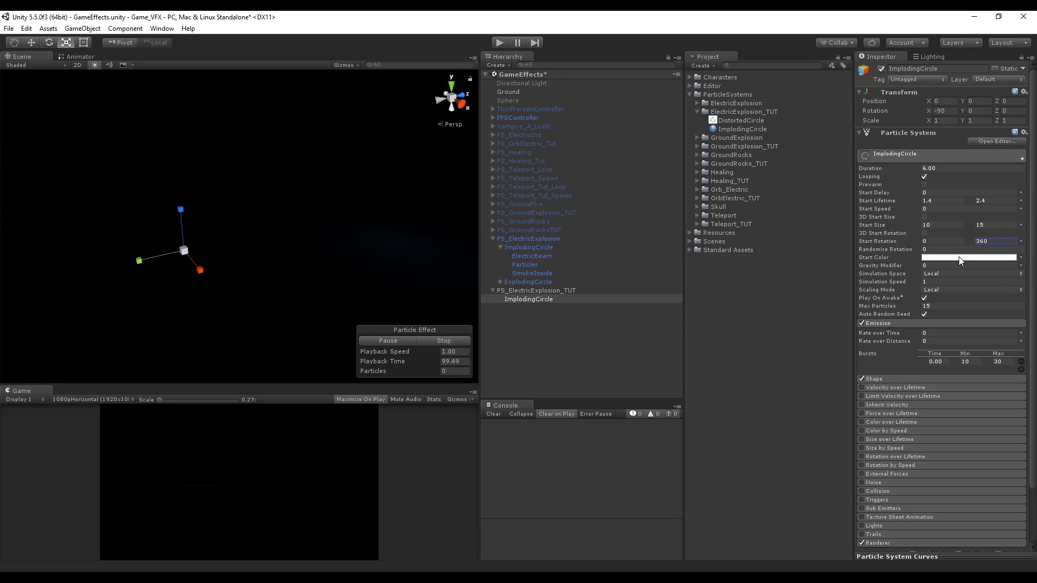
pyautogui.write('1')
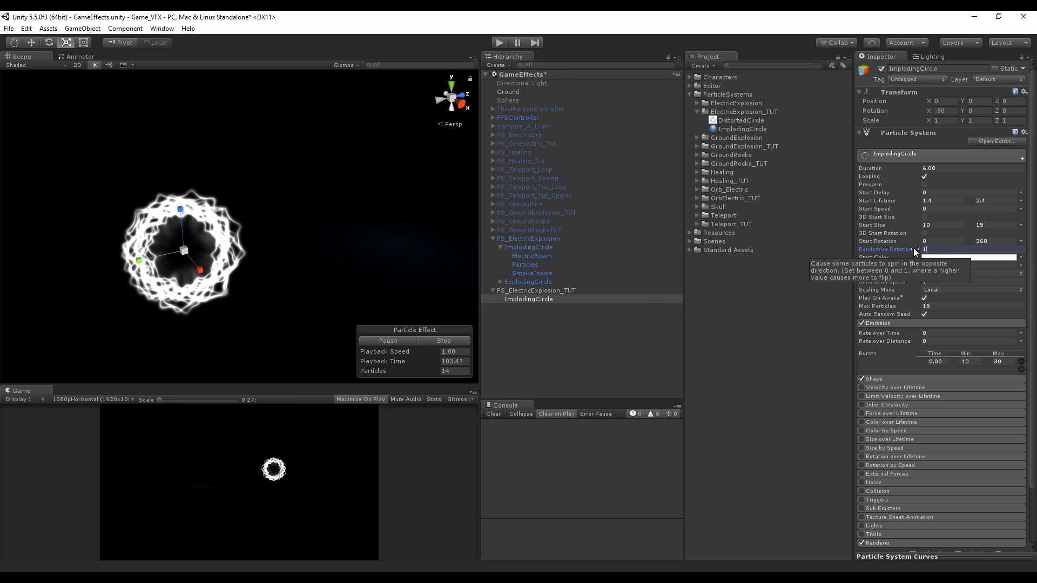
# Step: Disable the particle system's Shape module and collapse the Emission settings
pyautogui.scroll(-3, 960, 266)
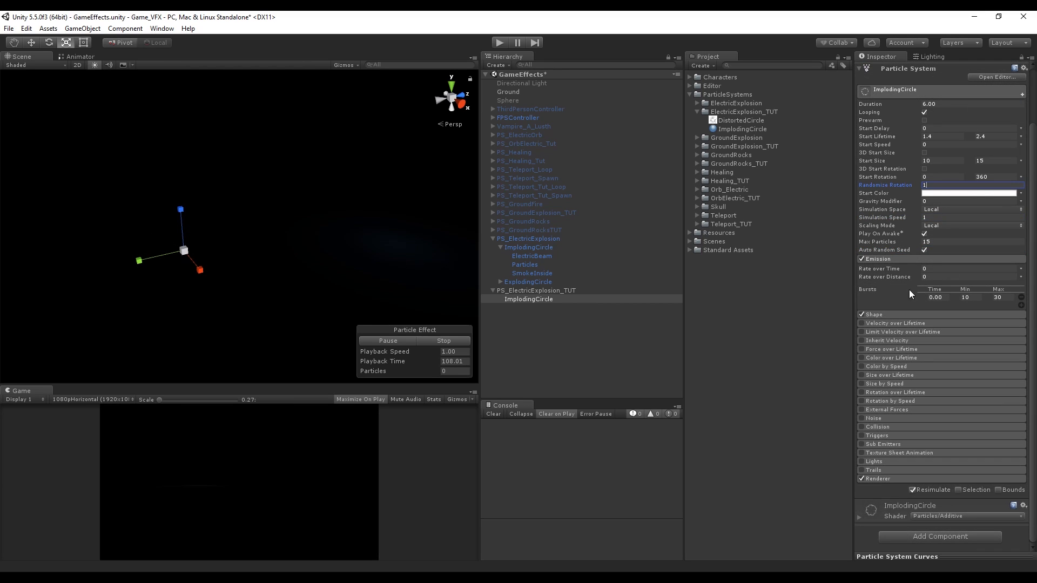
pyautogui.click(862, 315)
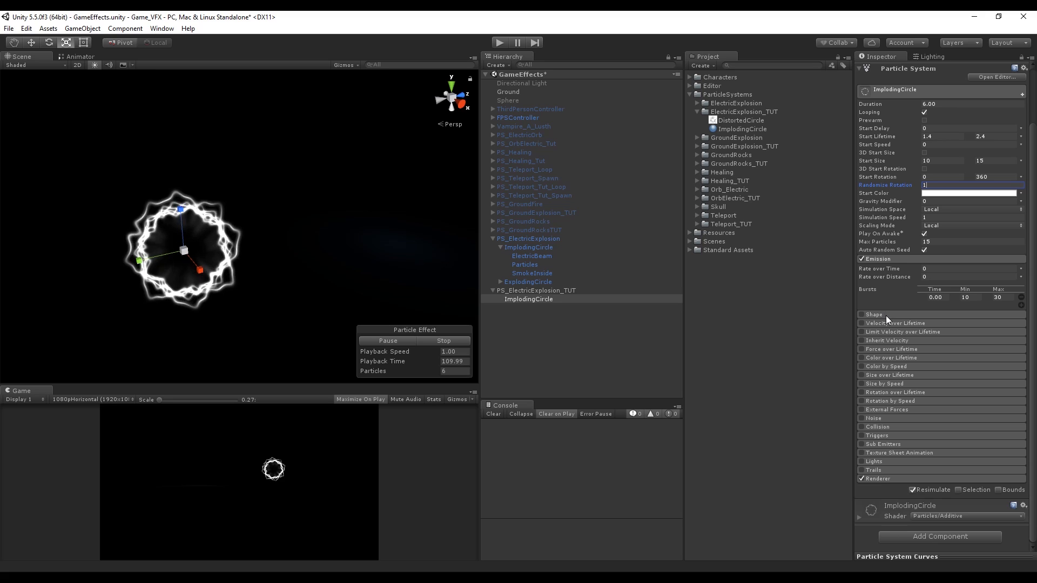
pyautogui.click(885, 316)
pyautogui.click(887, 315)
pyautogui.click(899, 258)
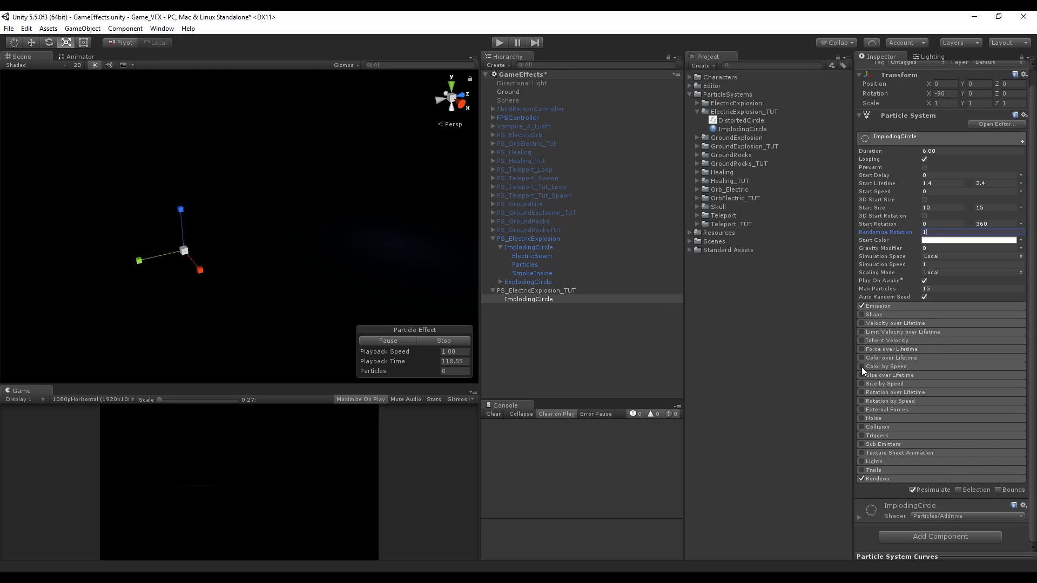
# Step: Enable Color over Lifetime with a white fading gradient preset, adding and removing an alpha key at about 50%
pyautogui.click(861, 358)
pyautogui.click(929, 367)
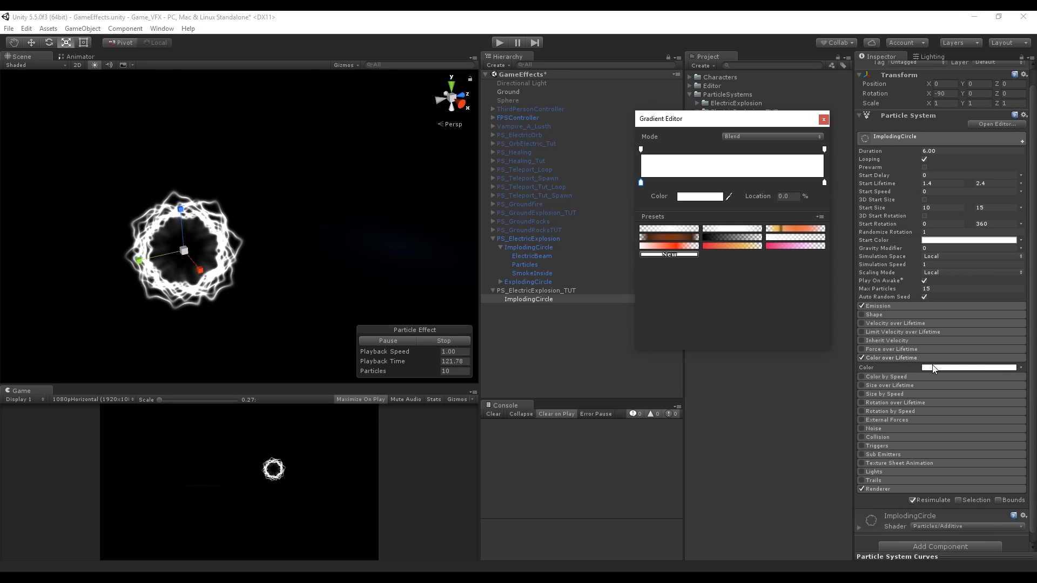
pyautogui.click(721, 229)
pyautogui.click(733, 149)
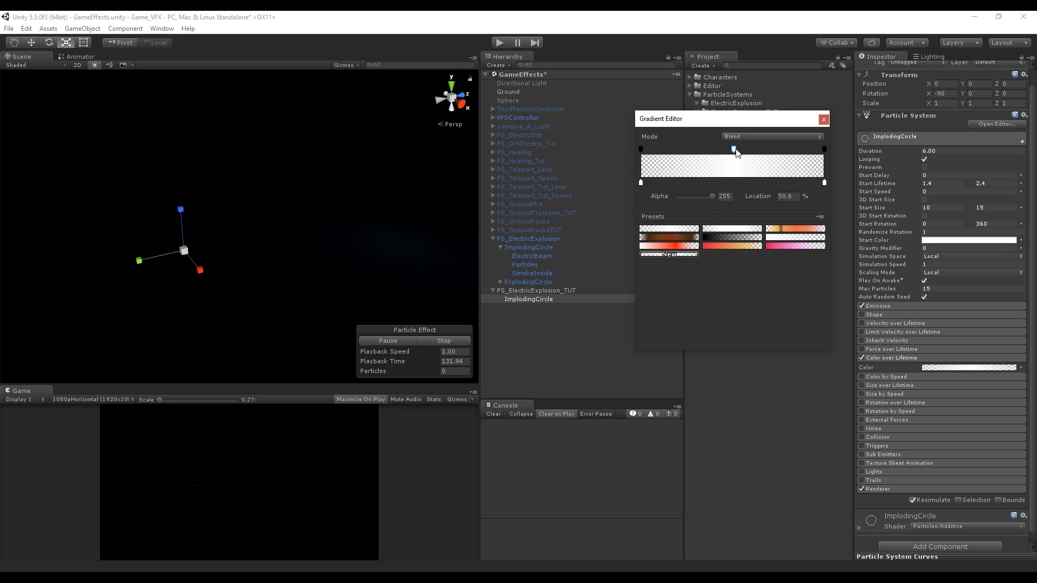
pyautogui.moveTo(736, 153); pyautogui.dragTo(783, 116)
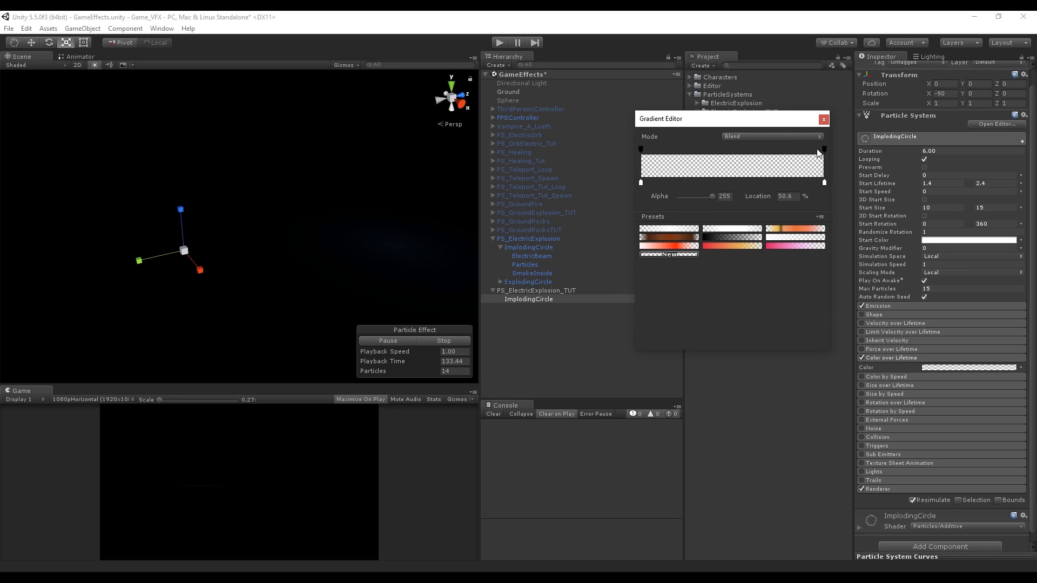
# Step: Set the Color over Lifetime gradient's alpha to fully opaque at the start and 0 at the end, keeping white colors, and collapse the module
pyautogui.click(642, 150)
pyautogui.moveTo(696, 193); pyautogui.dragTo(846, 145)
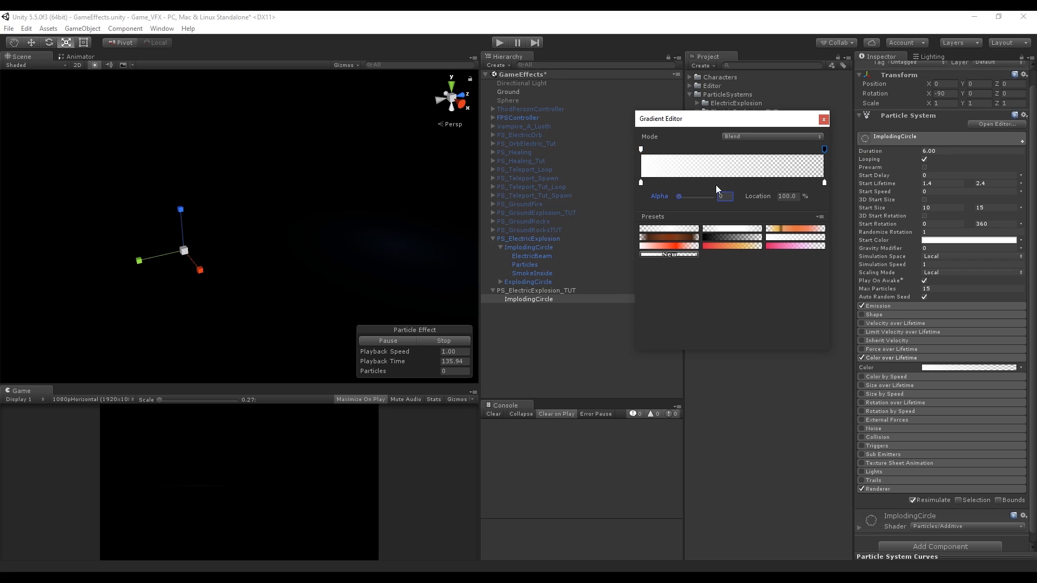
pyautogui.moveTo(685, 196); pyautogui.dragTo(824, 156)
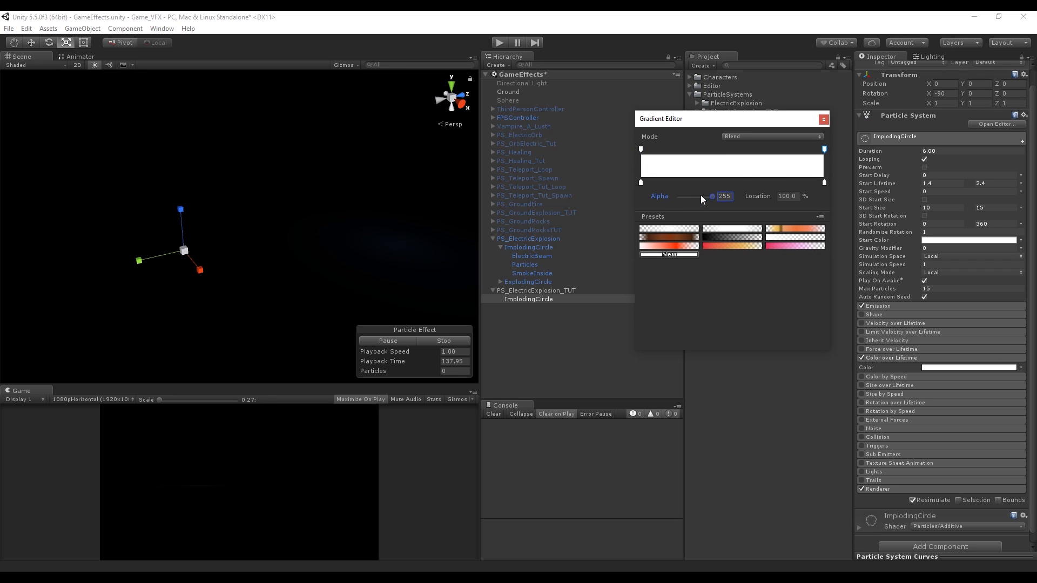
pyautogui.click(824, 183)
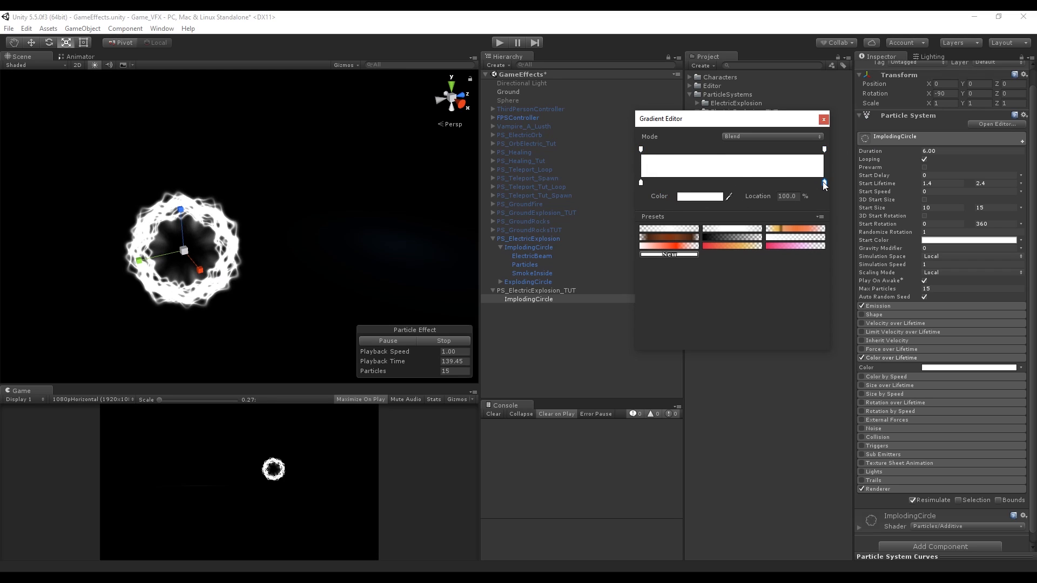
pyautogui.click(773, 137)
pyautogui.click(824, 148)
pyautogui.moveTo(705, 197); pyautogui.dragTo(579, 204)
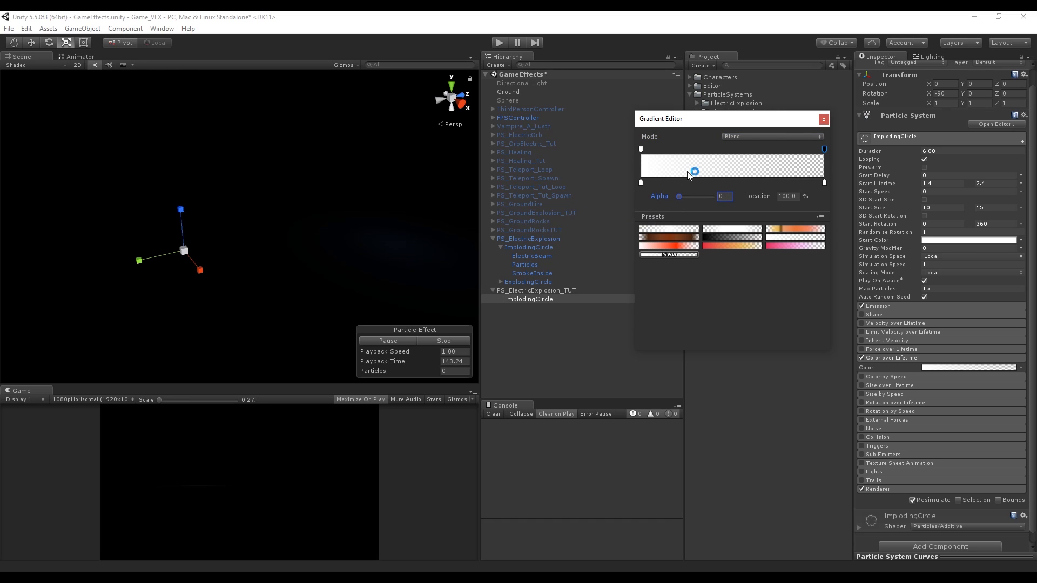
pyautogui.click(822, 121)
pyautogui.click(908, 386)
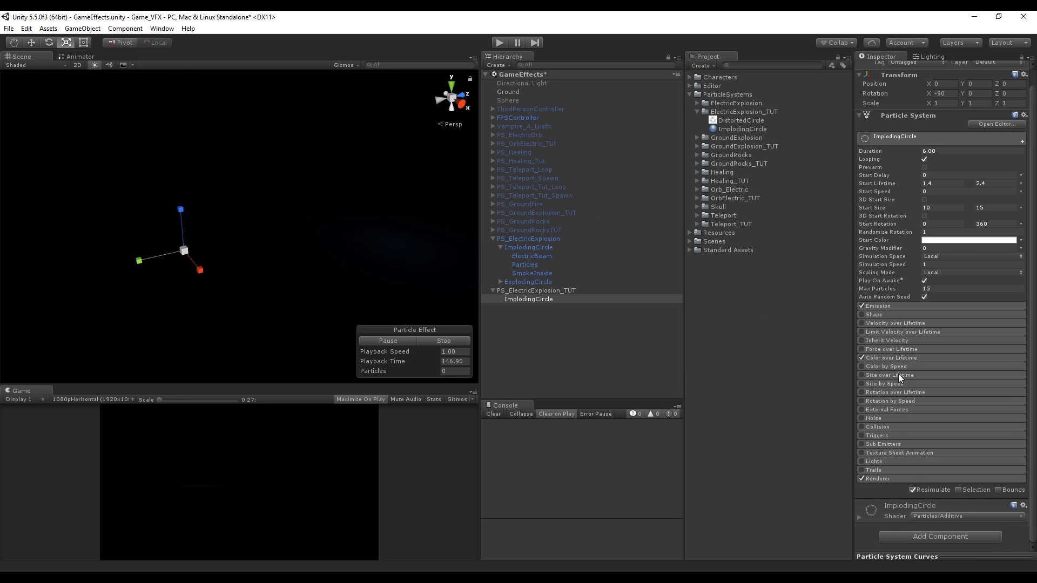
# Step: Enable Size over Lifetime and apply the rising ease-out curve preset to Size
pyautogui.click(861, 375)
pyautogui.click(941, 394)
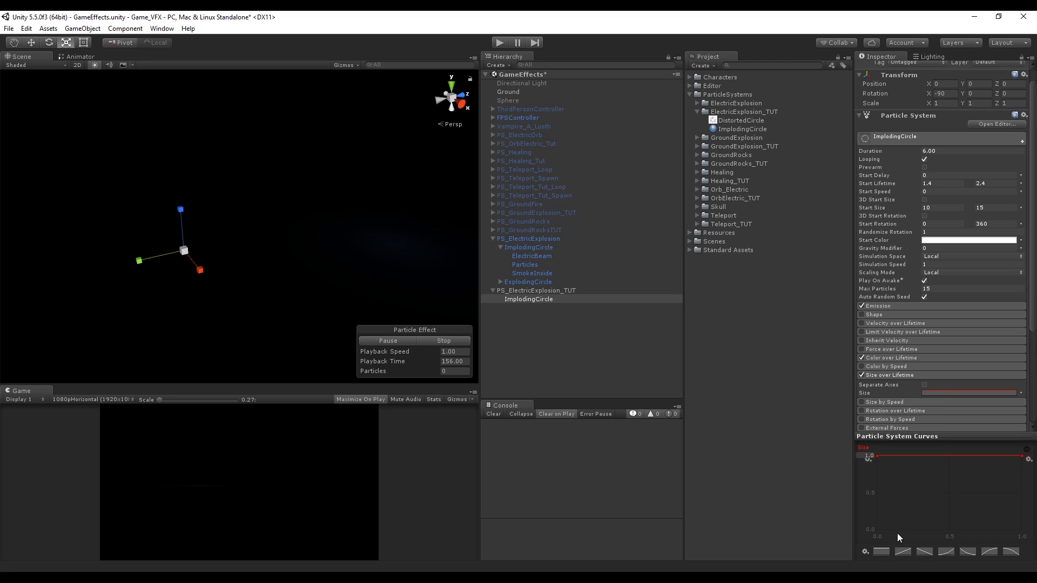
pyautogui.click(986, 552)
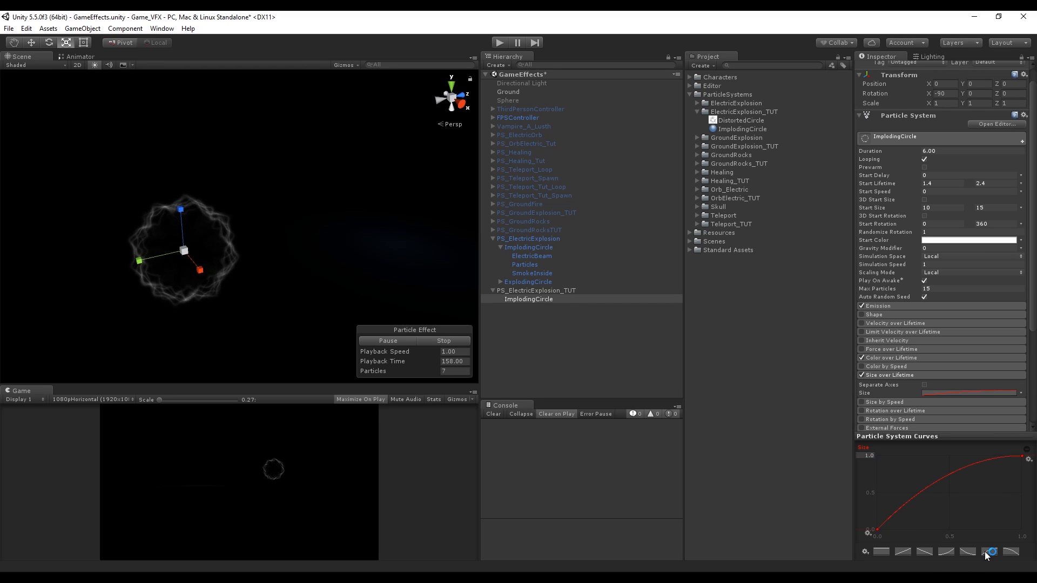
# Step: Reshape the Size curve to start at about 0.45, peak at an added key near a quarter of the lifetime, and end at about 0.5
pyautogui.moveTo(876, 534); pyautogui.dragTo(877, 497)
pyautogui.rightClick(918, 469)
pyautogui.click(924, 474)
pyautogui.moveTo(917, 470); pyautogui.dragTo(914, 461)
pyautogui.moveTo(938, 450); pyautogui.dragTo(941, 455)
pyautogui.moveTo(1022, 456); pyautogui.dragTo(999, 480)
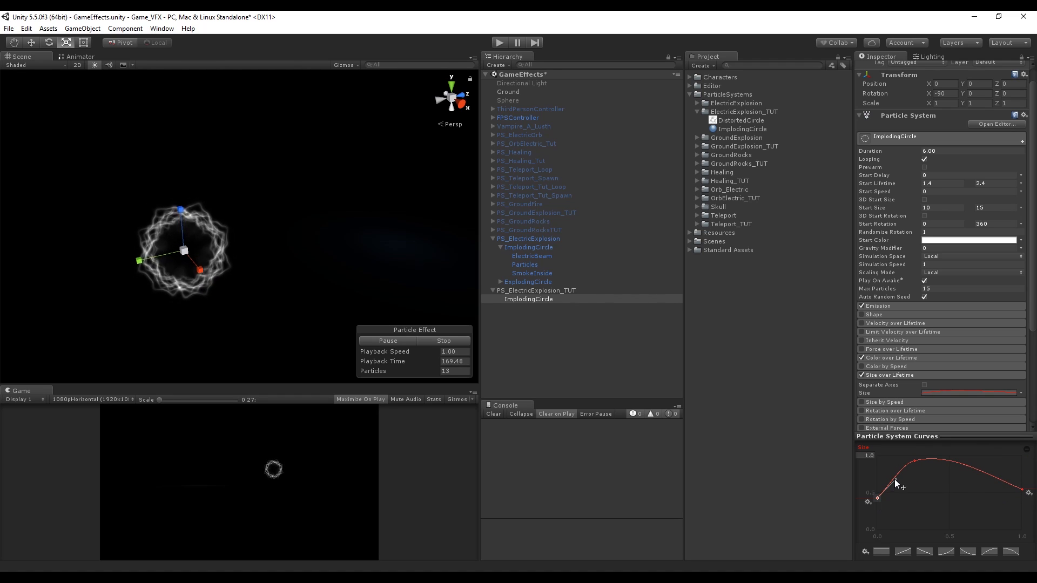
# Step: Raise the Size curve's start to about 0.5, move its middle key to about 0.084, 0.927, and collapse Size over Lifetime
pyautogui.moveTo(878, 498); pyautogui.dragTo(905, 459)
pyautogui.moveTo(931, 453); pyautogui.dragTo(926, 444)
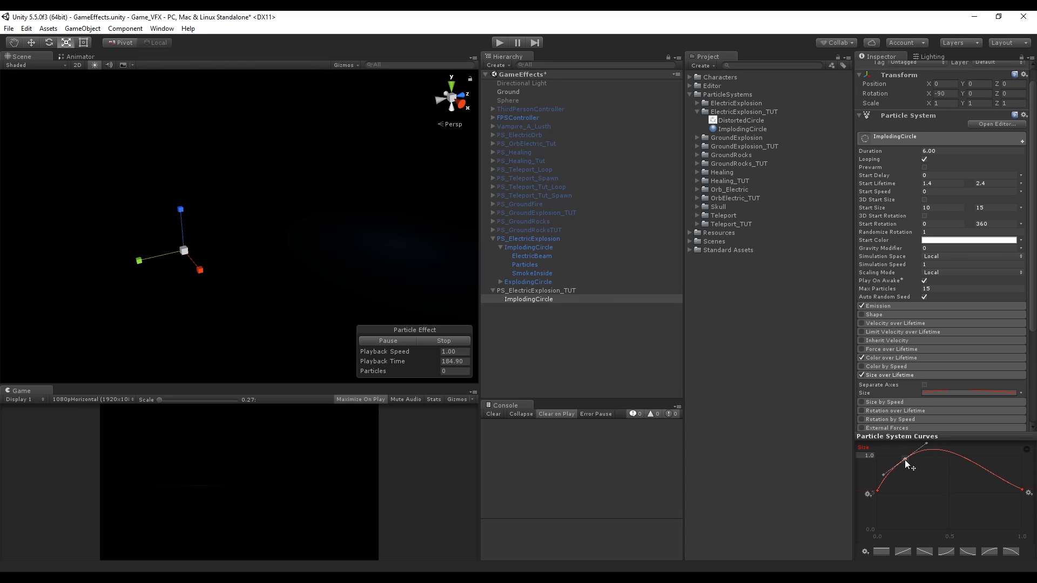
pyautogui.moveTo(905, 459); pyautogui.dragTo(889, 462)
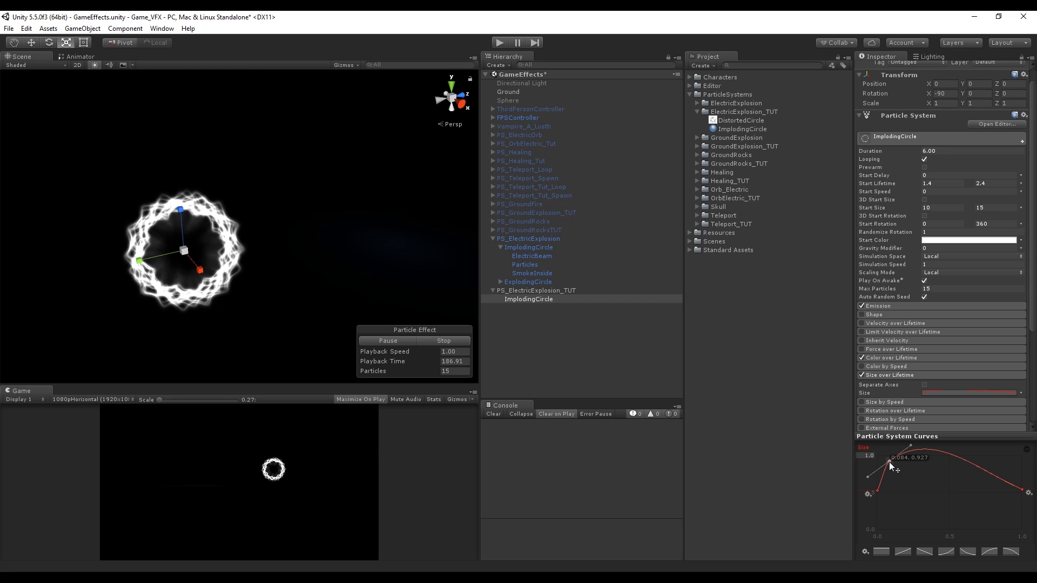
pyautogui.scroll(-3, 924, 346)
pyautogui.click(924, 326)
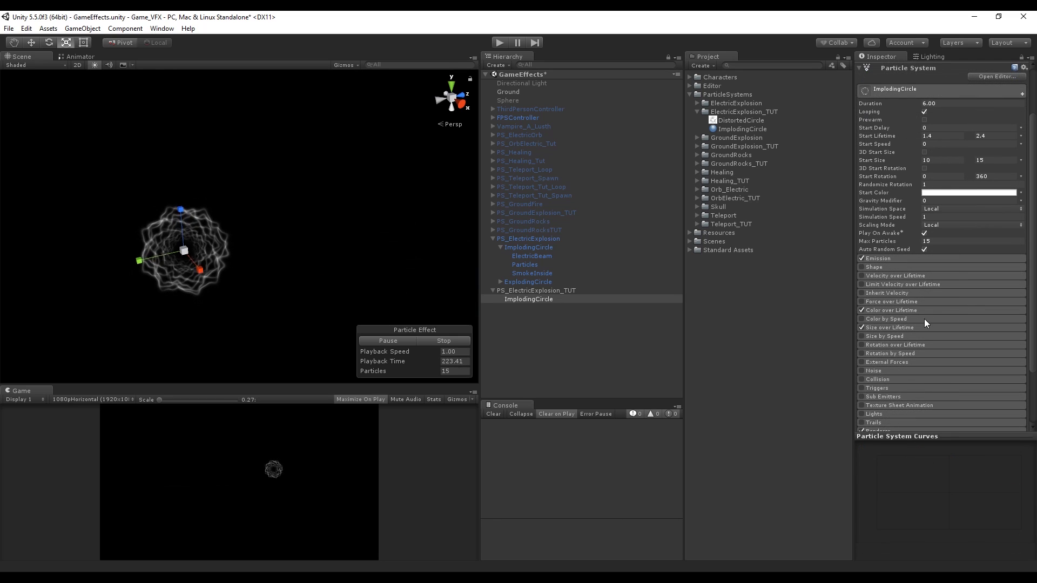
# Step: Enable Rotation over Lifetime and set its Angular Velocity to 90
pyautogui.click(876, 346)
pyautogui.click(862, 345)
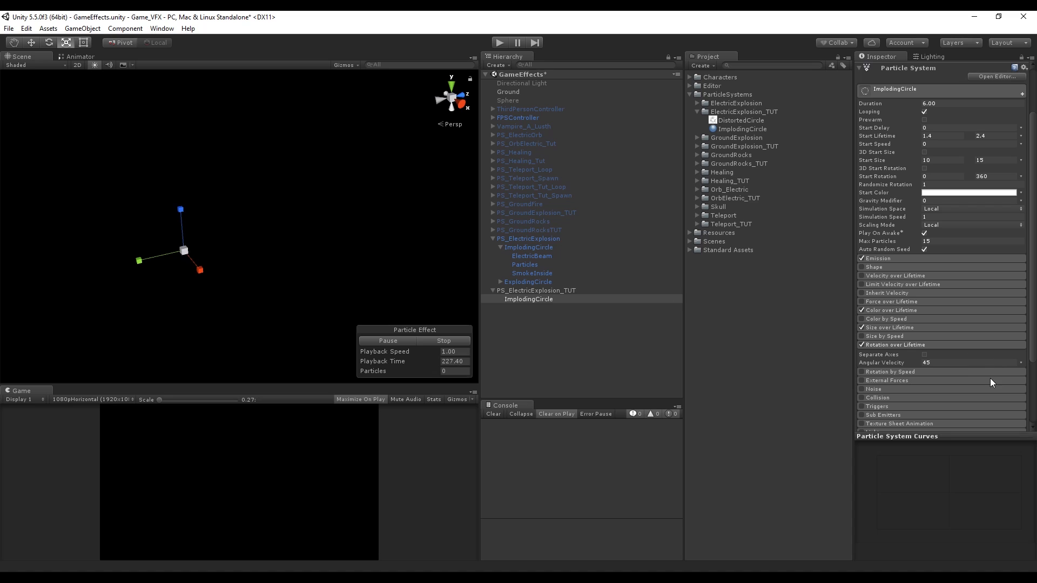
pyautogui.click(992, 363)
pyautogui.write('90')
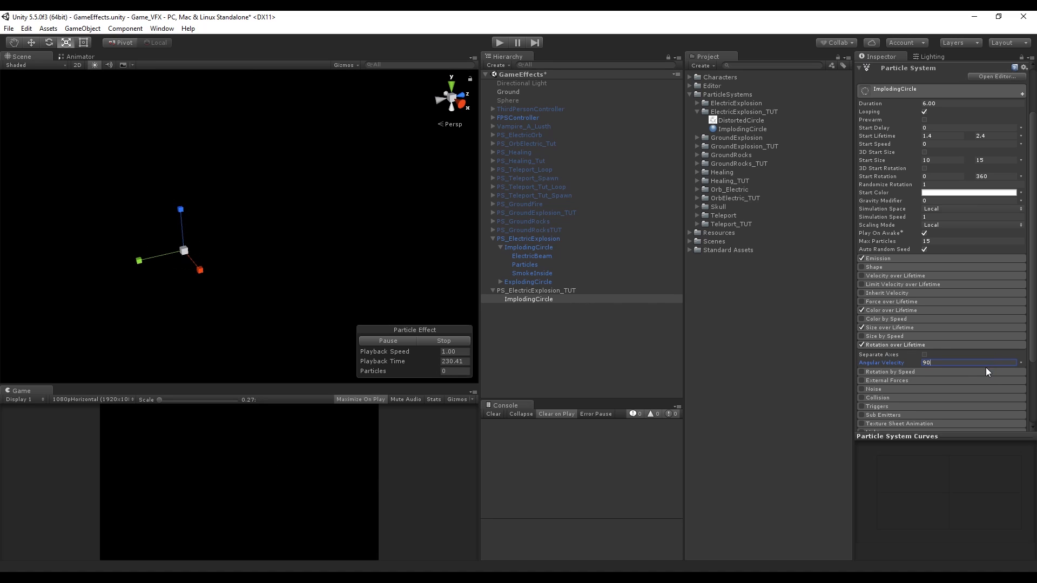
# Step: Make Start Color random between two colors and set the first to blue 2B3AD8 with slightly reduced alpha
pyautogui.scroll(3, 986, 368)
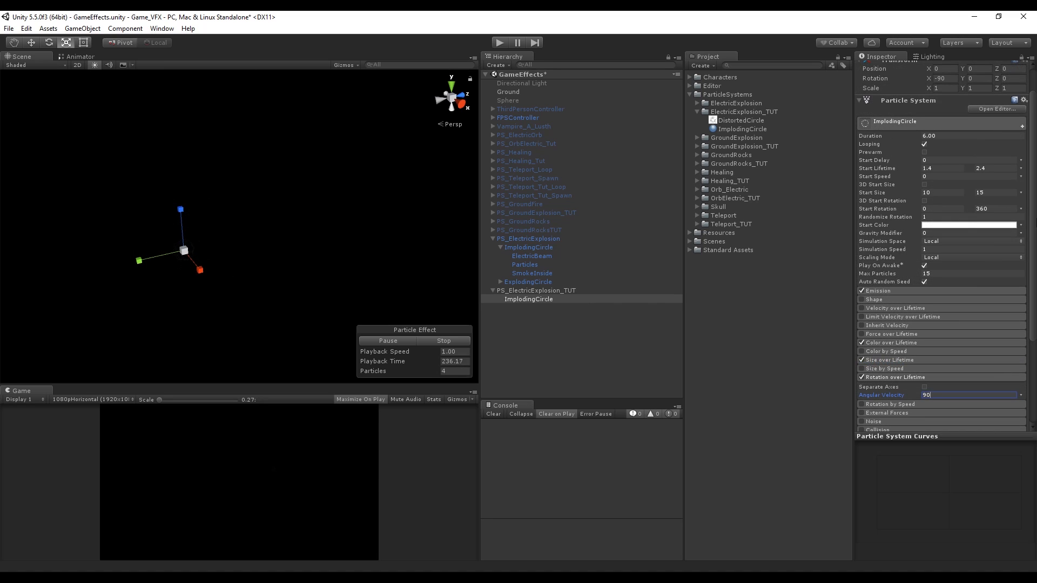
pyautogui.click(1023, 226)
pyautogui.click(982, 261)
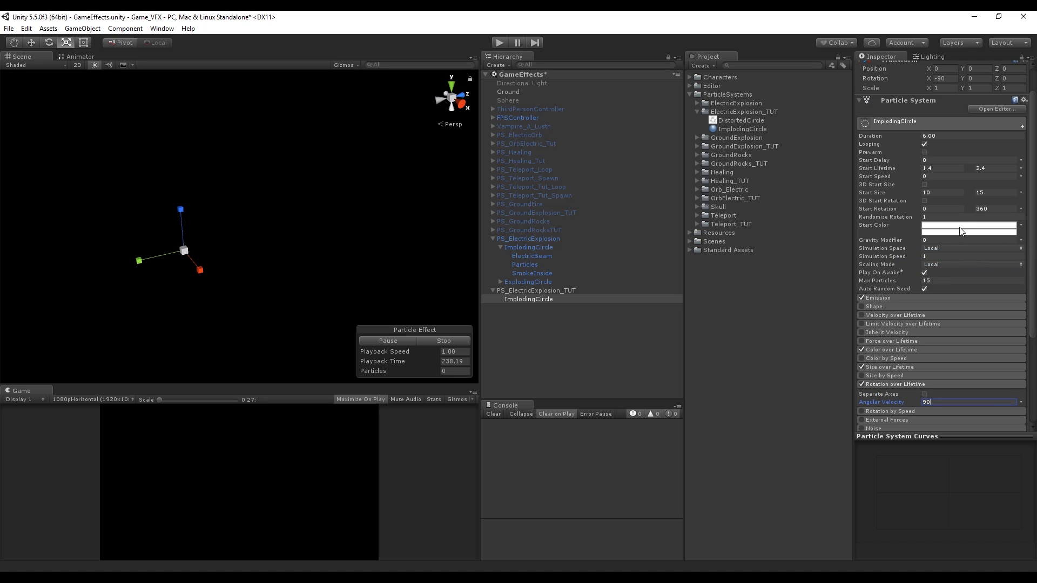
pyautogui.click(959, 227)
pyautogui.moveTo(500, 125); pyautogui.dragTo(491, 117)
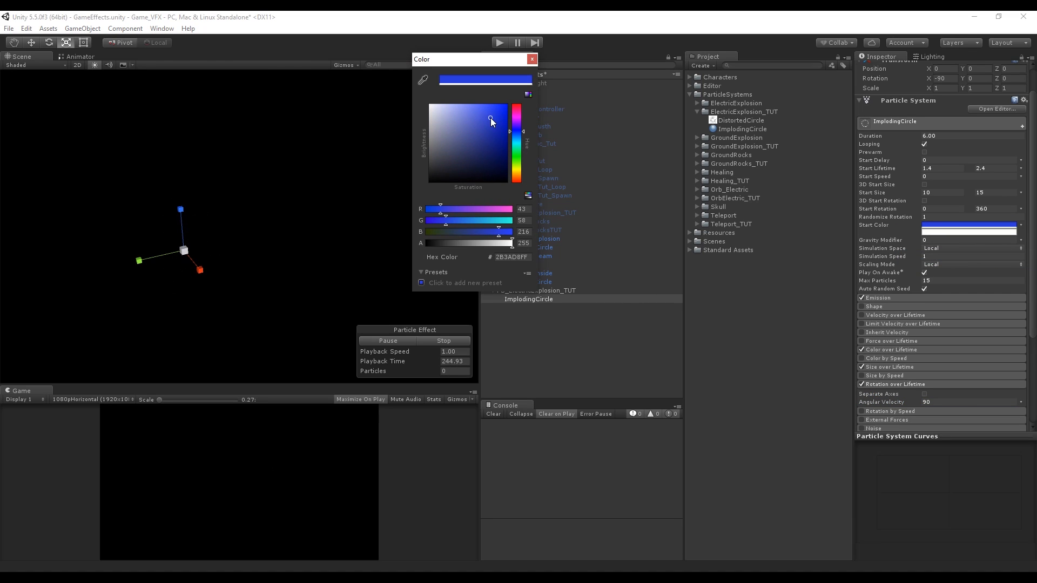
pyautogui.moveTo(512, 243)
pyautogui.mouseDown()
pyautogui.moveTo(496, 243)
pyautogui.moveTo(505, 244)
pyautogui.mouseUp()
# Step: Set the second Start Color to light blue, shift the first toward violet, and collapse the Rotation over Lifetime settings
pyautogui.click(955, 231)
pyautogui.click(516, 140)
pyautogui.click(498, 114)
pyautogui.click(947, 225)
pyautogui.moveTo(515, 131); pyautogui.dragTo(513, 128)
pyautogui.click(924, 233)
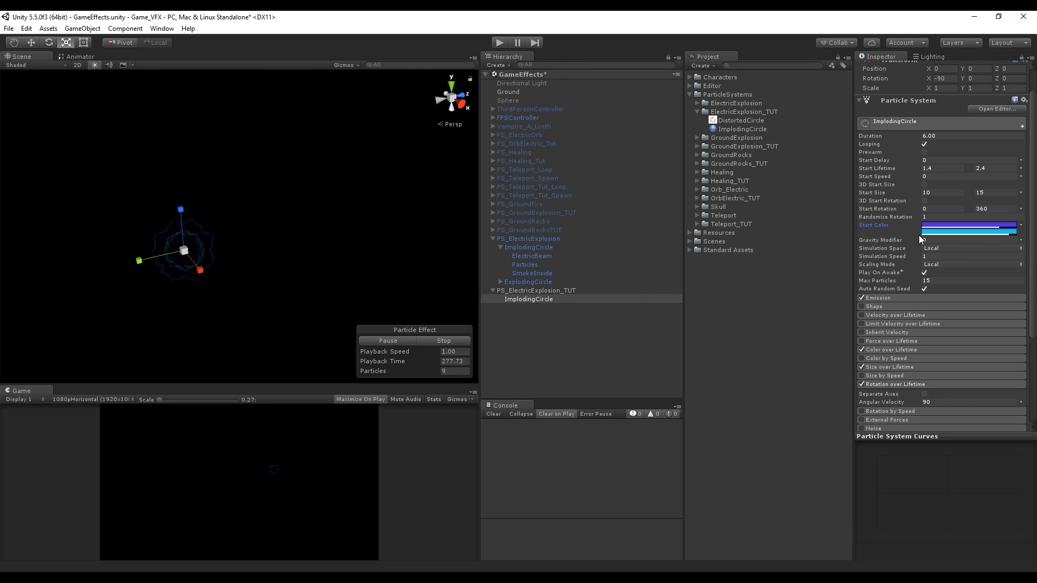
pyautogui.click(532, 59)
pyautogui.scroll(-3, 919, 303)
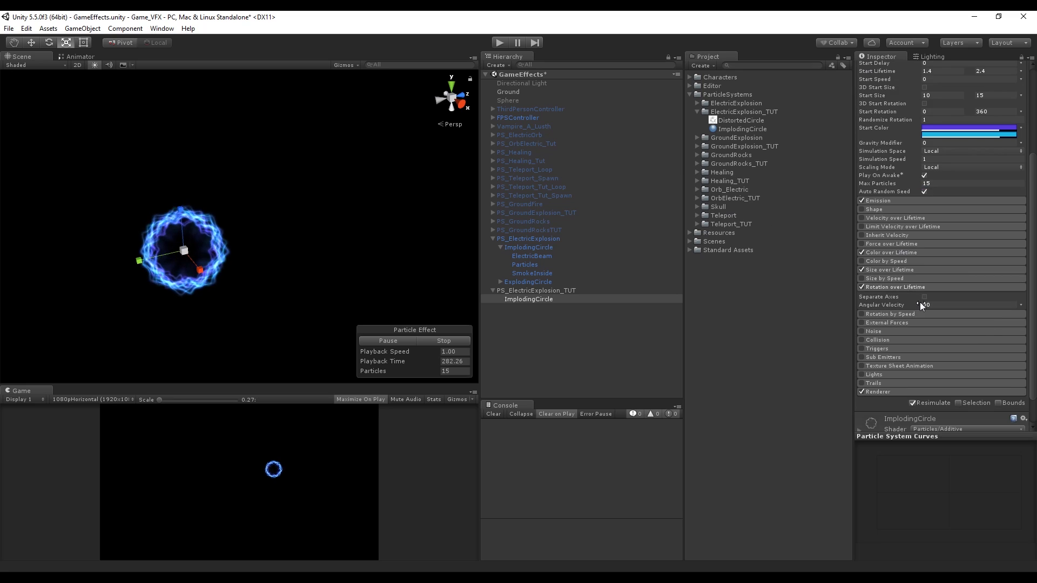
pyautogui.click(916, 286)
# Step: Duplicate the ImplodingCircle particle system under PS_ElectricExplosion_TUT and rename the copy ElectricBeam
pyautogui.rightClick(529, 299)
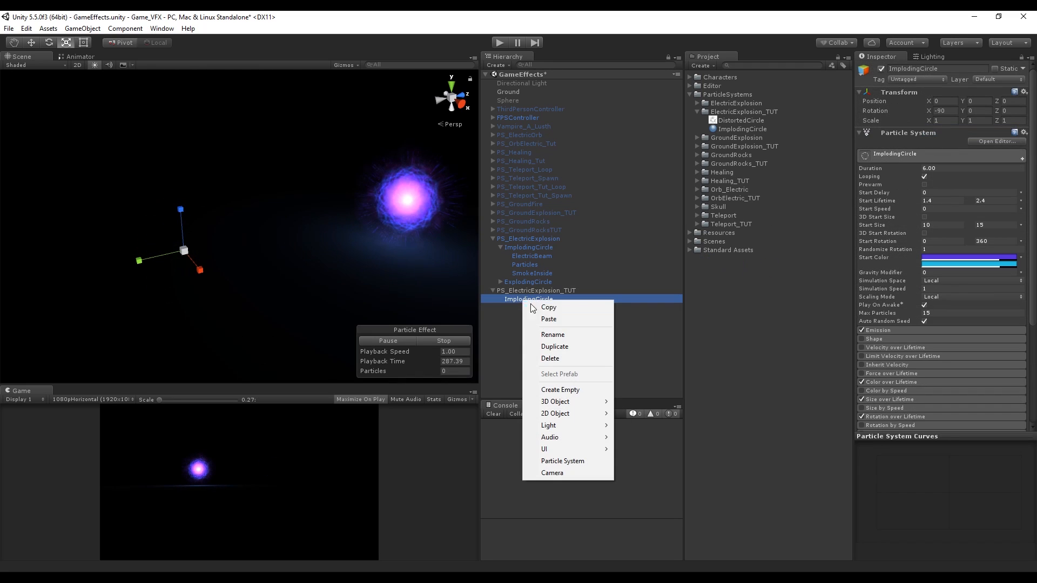
pyautogui.click(545, 344)
pyautogui.click(937, 68)
pyautogui.write('E')
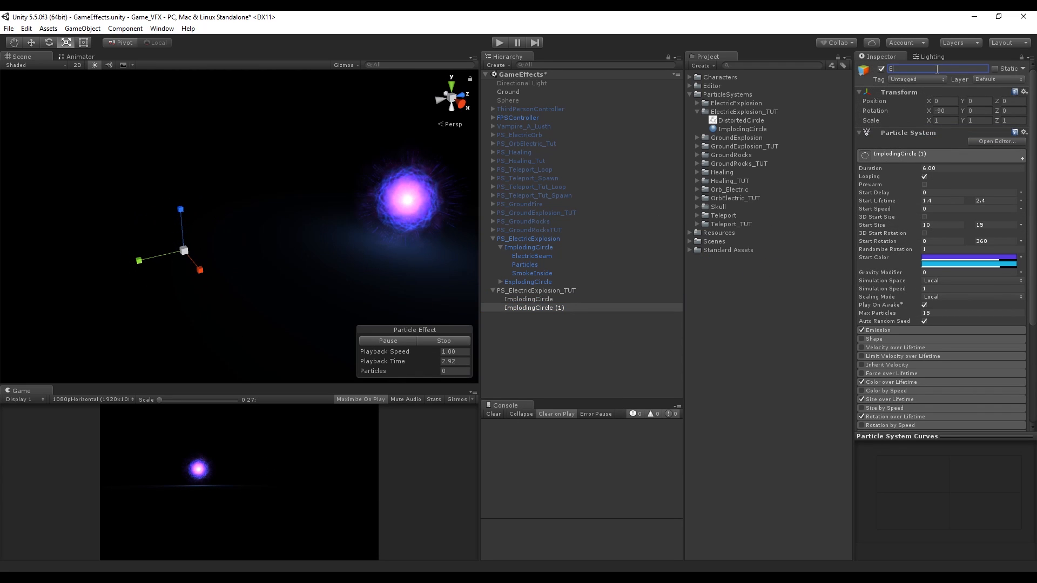
pyautogui.write('lectricBeam')
pyautogui.press('Return')
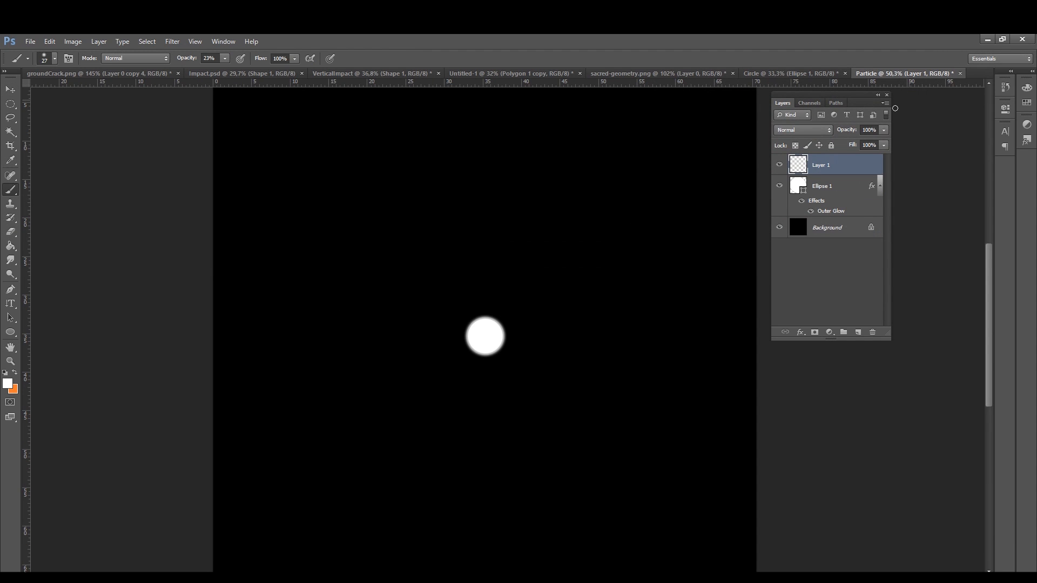
# Step: In Photoshop's Particle document, paint a soft white glow on Layer 1 at the center using a 1306 px brush and a 276 px brush
pyautogui.keyDown('alt'); pyautogui.moveTo(485, 336); pyautogui.dragTo(588, 308, button='right'); pyautogui.keyUp('alt')
pyautogui.keyDown('alt'); pyautogui.scroll(-2, 508, 329); pyautogui.keyUp('alt')
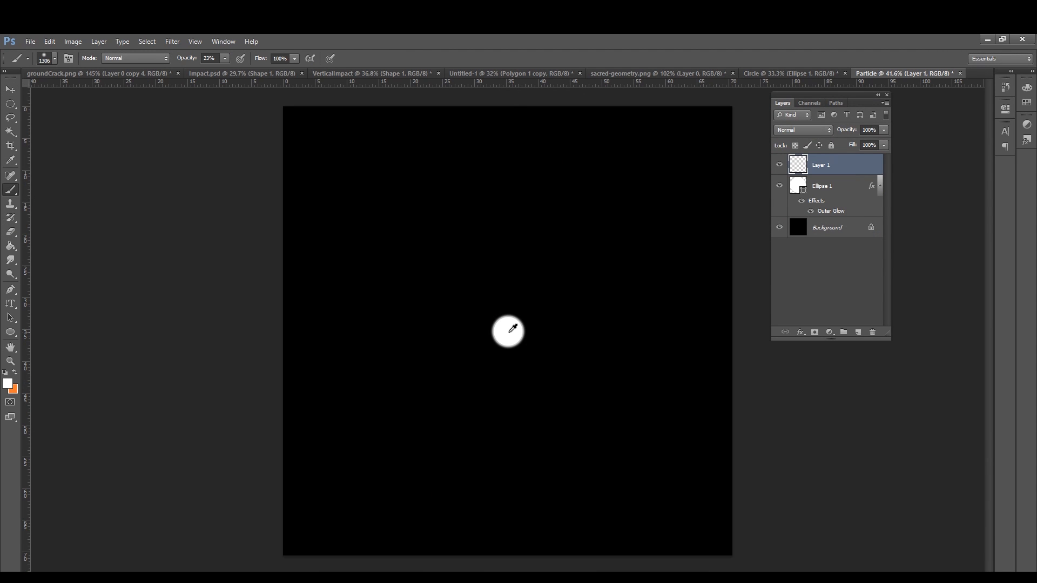
pyautogui.click(510, 330)
pyautogui.moveTo(514, 330)
pyautogui.keyDown('alt'); pyautogui.mouseDown(button='right')
pyautogui.moveTo(463, 339)
pyautogui.moveTo(500, 338)
pyautogui.moveTo(488, 338)
pyautogui.moveTo(499, 321)
pyautogui.moveTo(482, 306)
pyautogui.mouseUp(button='right'); pyautogui.keyUp('alt')
pyautogui.click(509, 332)
pyautogui.click(508, 332)
pyautogui.click(507, 331)
pyautogui.click(511, 331)
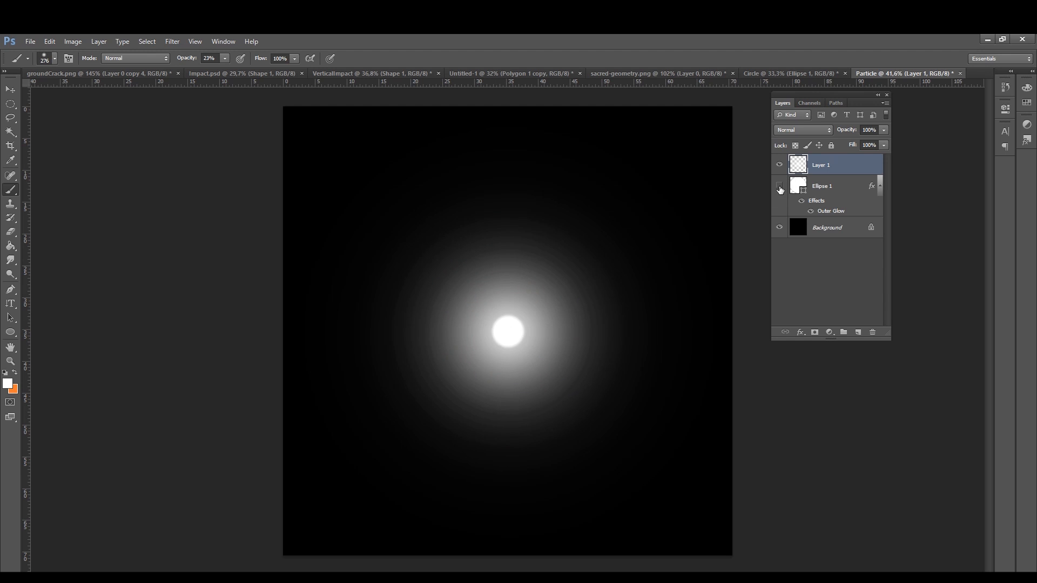
# Step: Hide the Ellipse 1 layer and start a free transform on the painted glow in Layer 1, leaving it without changes
pyautogui.click(779, 187)
pyautogui.keyDown('alt'); pyautogui.scroll(-3, 599, 346); pyautogui.keyUp('alt')
pyautogui.hotkey('ctrl', 't')
pyautogui.press('Escape')
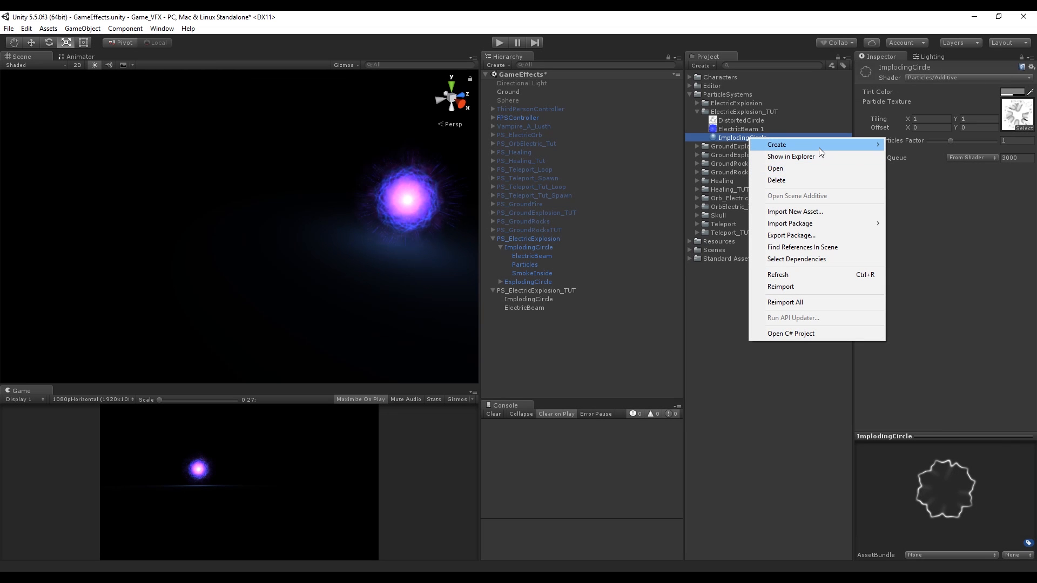
# Step: Back in Unity, duplicate the ImplodingCircle material in the ElectricExplosion_TUT folder and rename the copy ElectricBeam
pyautogui.click(722, 123)
pyautogui.click(726, 137)
pyautogui.hotkey('ctrl', 'd')
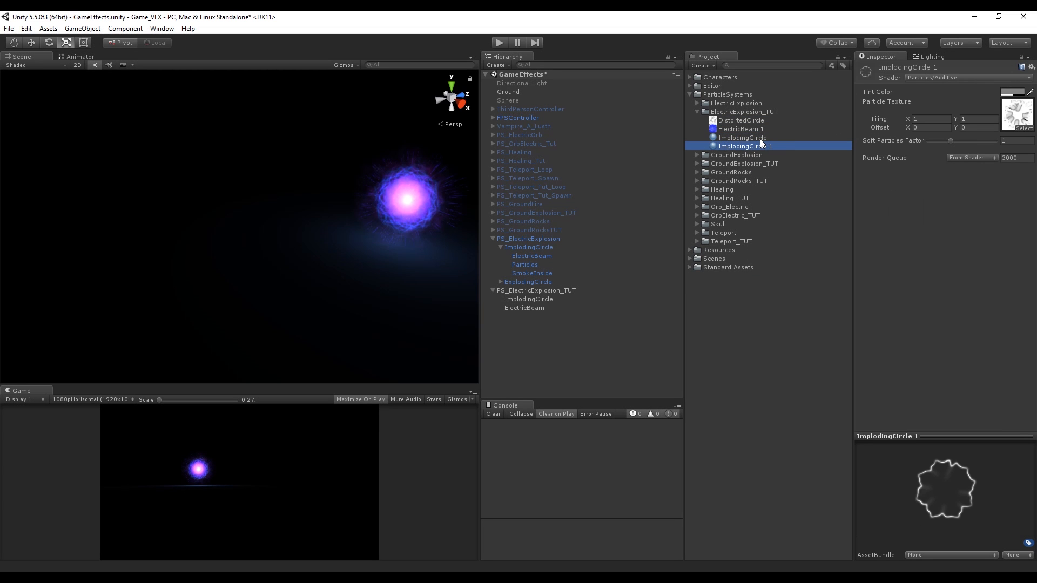
pyautogui.click(761, 147)
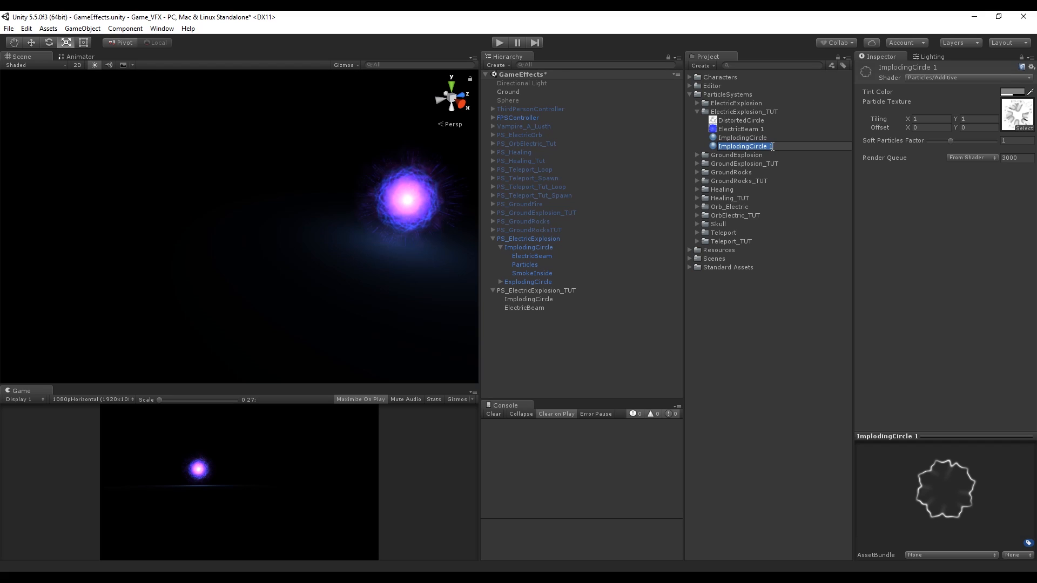
pyautogui.write('ElectricBeam')
pyautogui.press('Return')
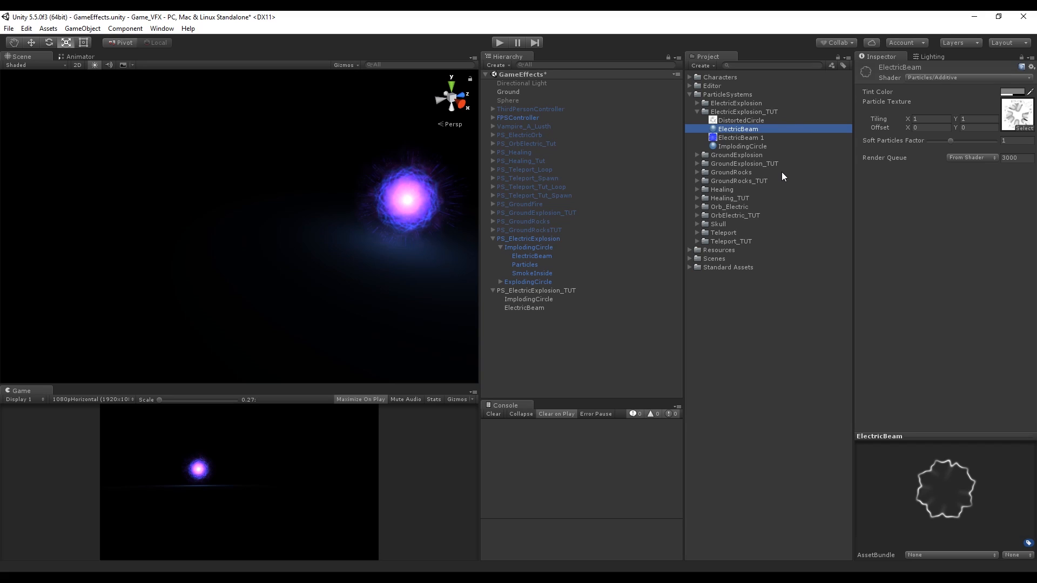
# Step: Assign the ElectricBeam 1 texture to the ElectricBeam material and apply the material to the new ElectricBeam particle system
pyautogui.click(731, 144)
pyautogui.click(728, 130)
pyautogui.click(730, 137)
pyautogui.moveTo(730, 137); pyautogui.dragTo(1017, 114)
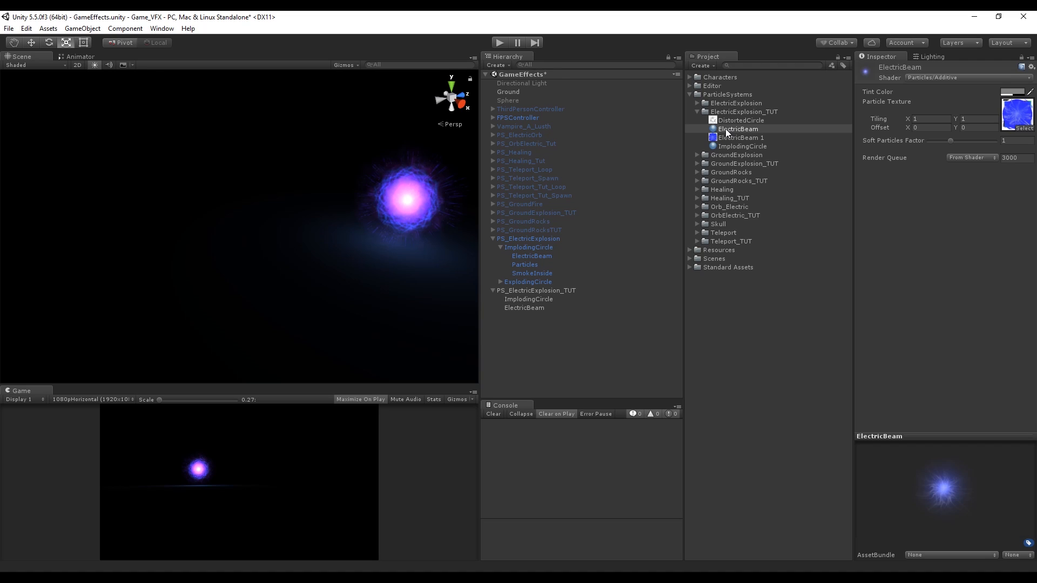
pyautogui.moveTo(724, 129); pyautogui.dragTo(534, 306)
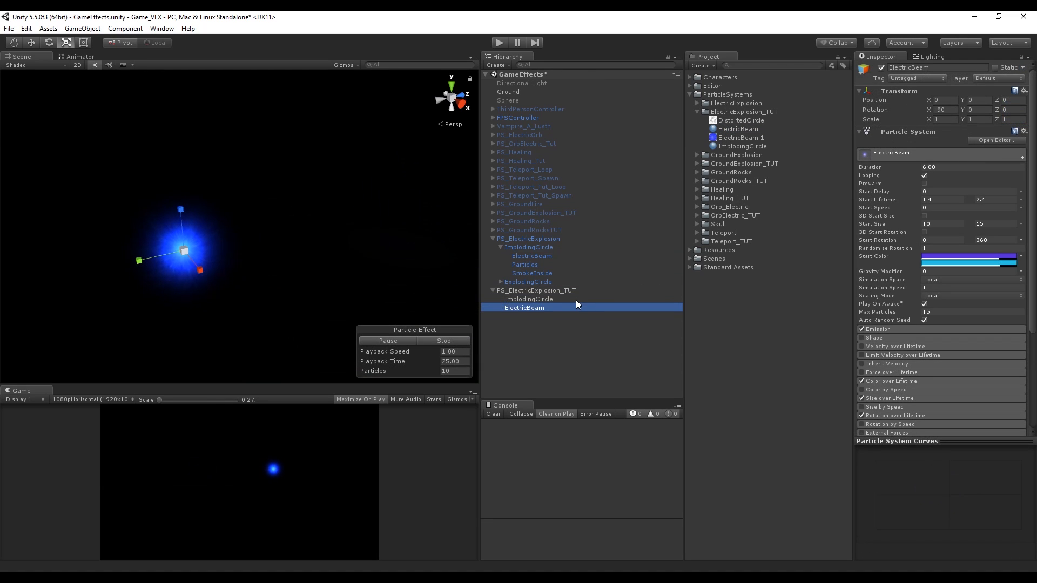
# Step: Set the ImplodingCircle particle system's Max Particle Size to 3 in its Renderer module
pyautogui.click(576, 300)
pyautogui.scroll(-6, 912, 365)
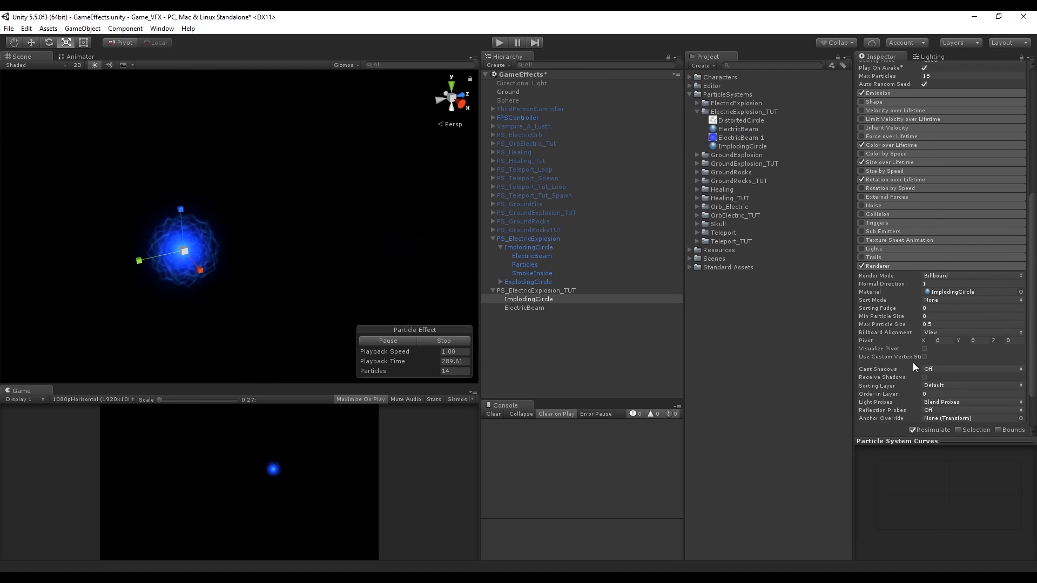
pyautogui.scroll(-3, 913, 364)
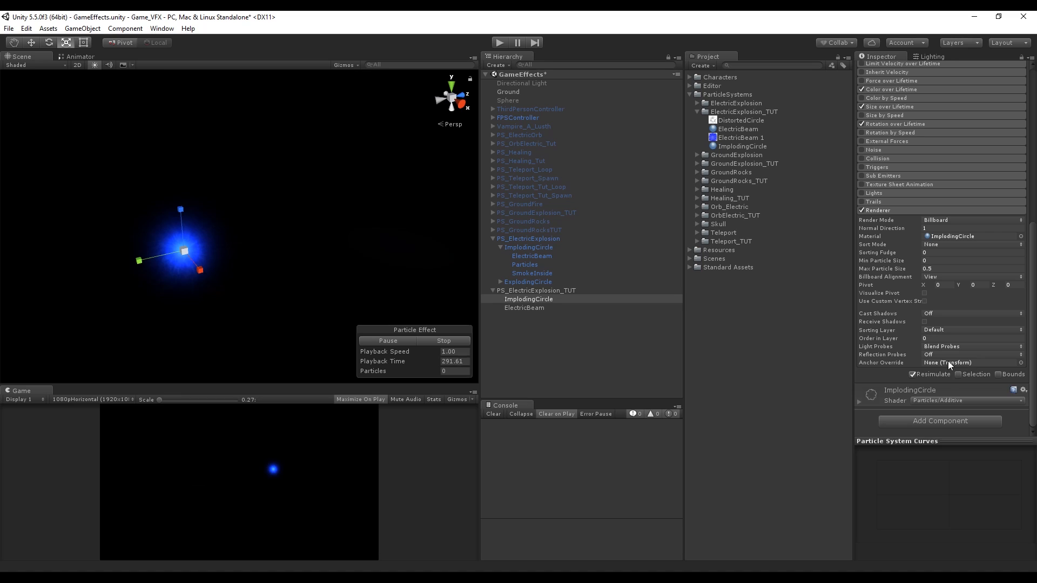
pyautogui.moveTo(944, 268); pyautogui.dragTo(912, 268)
pyautogui.write('3')
# Step: Examine the imploding circle and electric beam particles up close and from farther away in the scene
pyautogui.click(364, 223)
pyautogui.scroll(5, 183, 244)
pyautogui.scroll(-1, 164, 264)
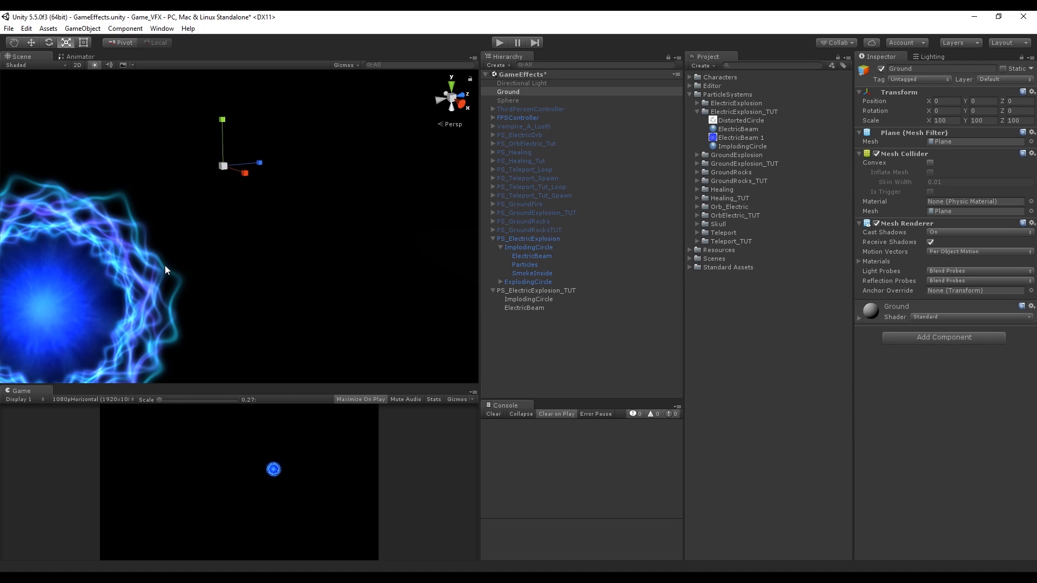
pyautogui.moveTo(165, 265); pyautogui.dragTo(208, 256, button='middle')
pyautogui.doubleClick(527, 299)
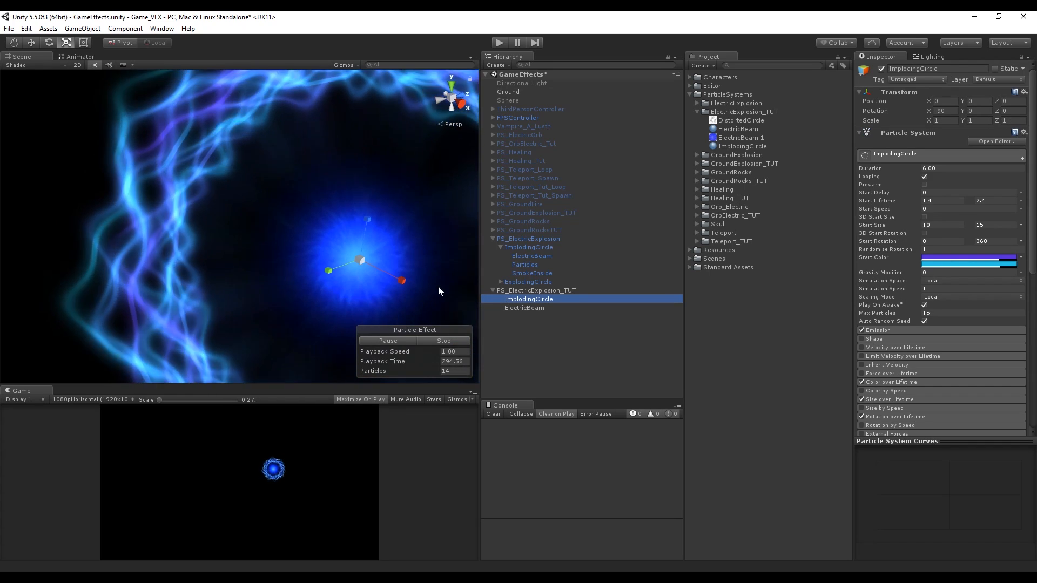
pyautogui.scroll(3, 401, 278)
pyautogui.scroll(-5, 401, 279)
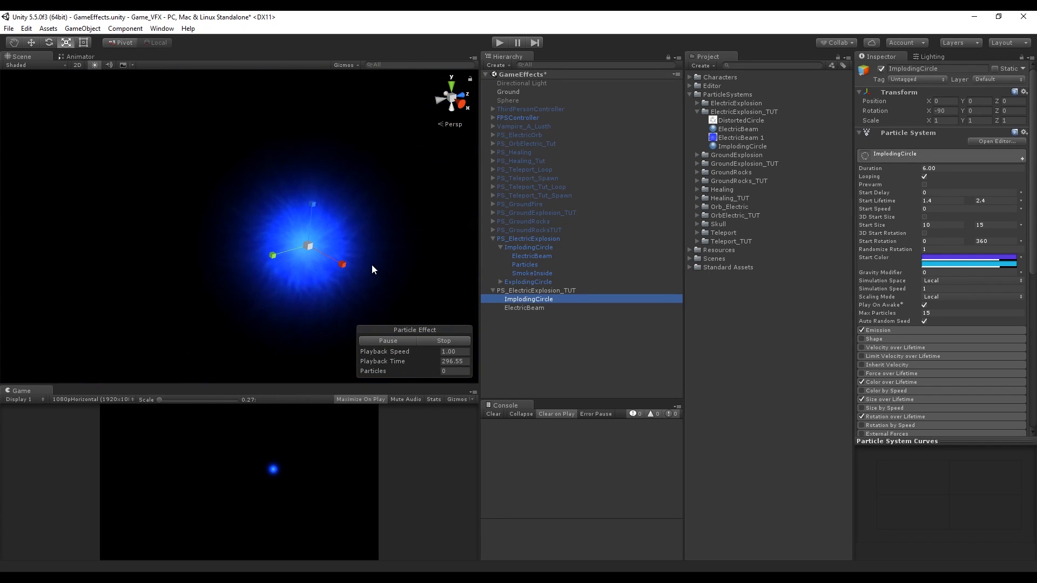
pyautogui.moveTo(372, 264); pyautogui.dragTo(332, 265, button='middle')
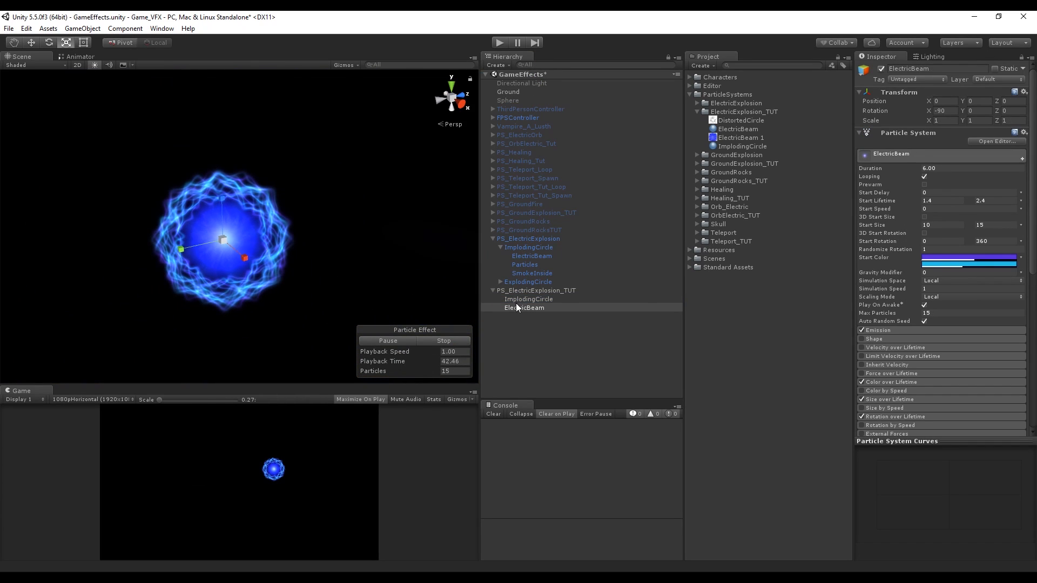
# Step: Make ElectricBeam a child of the tutorial ImplodingCircle and set its Start Size range to 9 and 12
pyautogui.moveTo(517, 306); pyautogui.dragTo(535, 298)
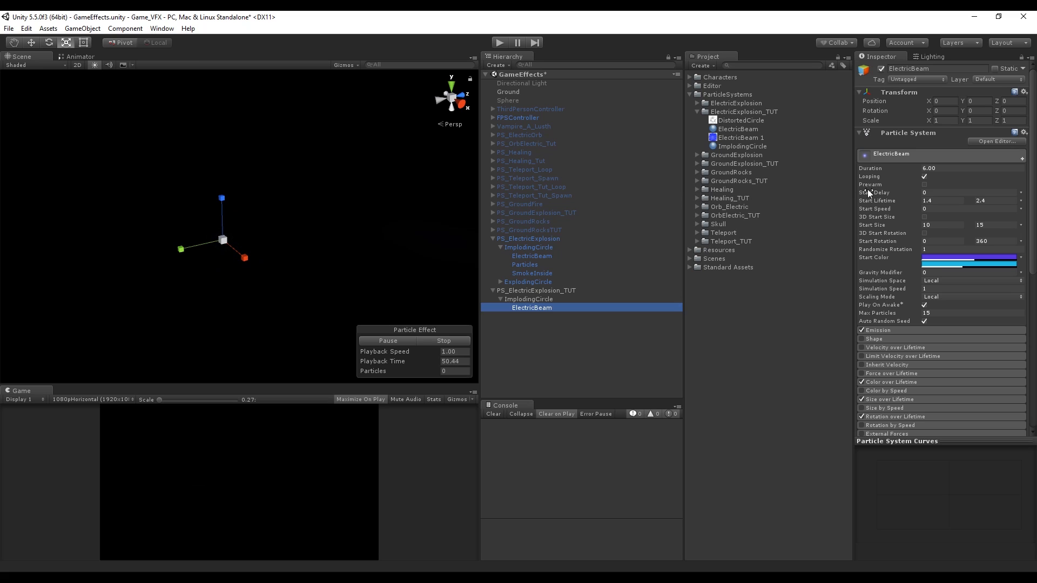
pyautogui.click(937, 225)
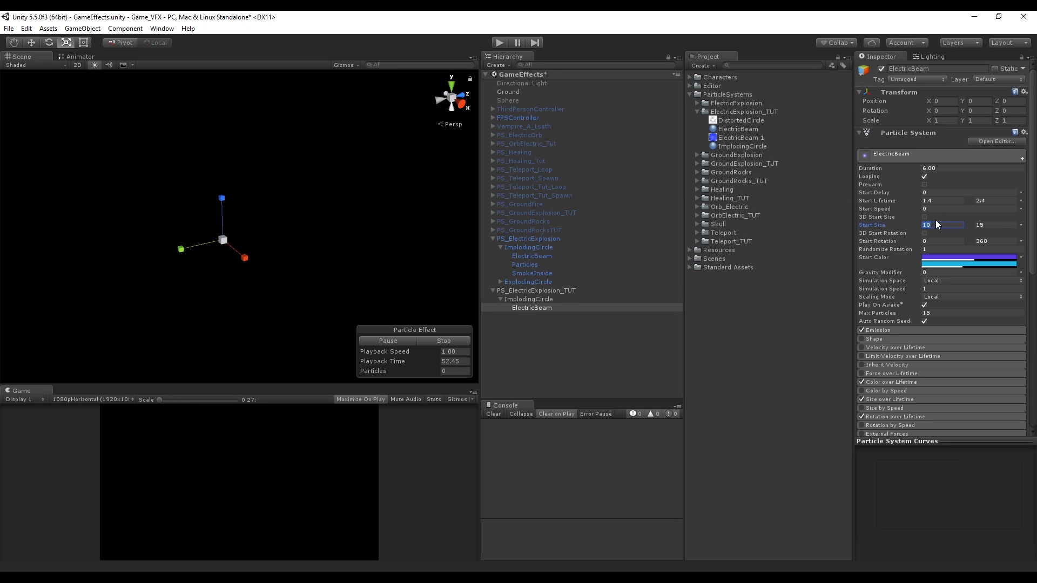
pyautogui.press('Tab')
pyautogui.write('1')
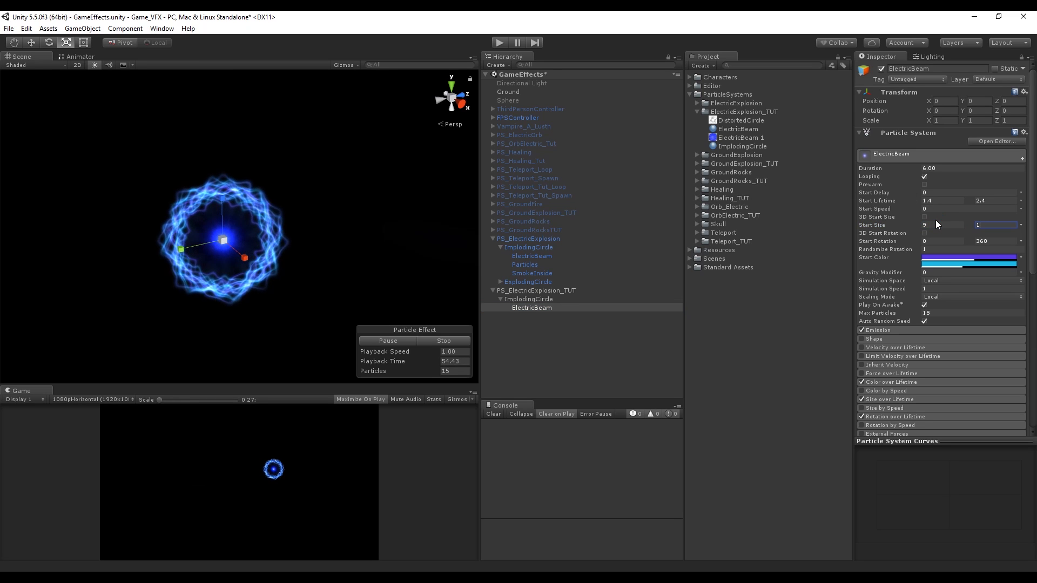
pyautogui.write('2')
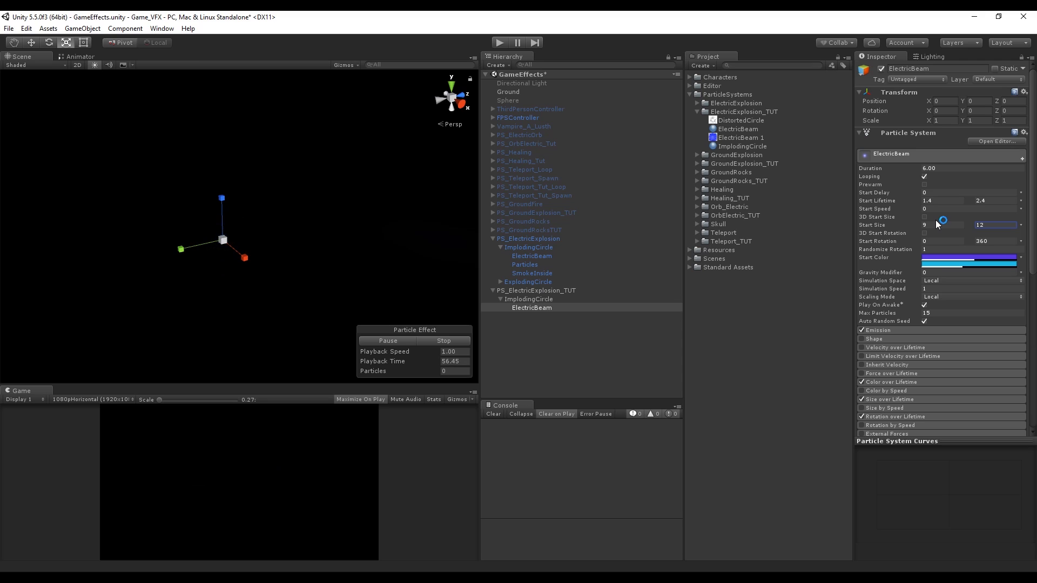
# Step: Change the first of ElectricBeam's two start colors to magenta and enable its Lights module
pyautogui.scroll(-10, 945, 290)
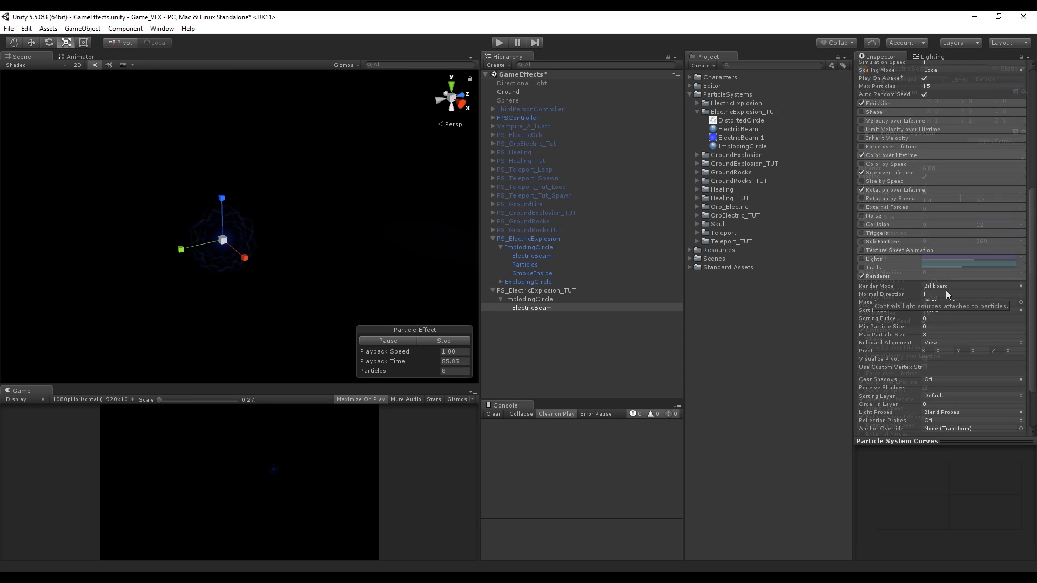
pyautogui.click(888, 246)
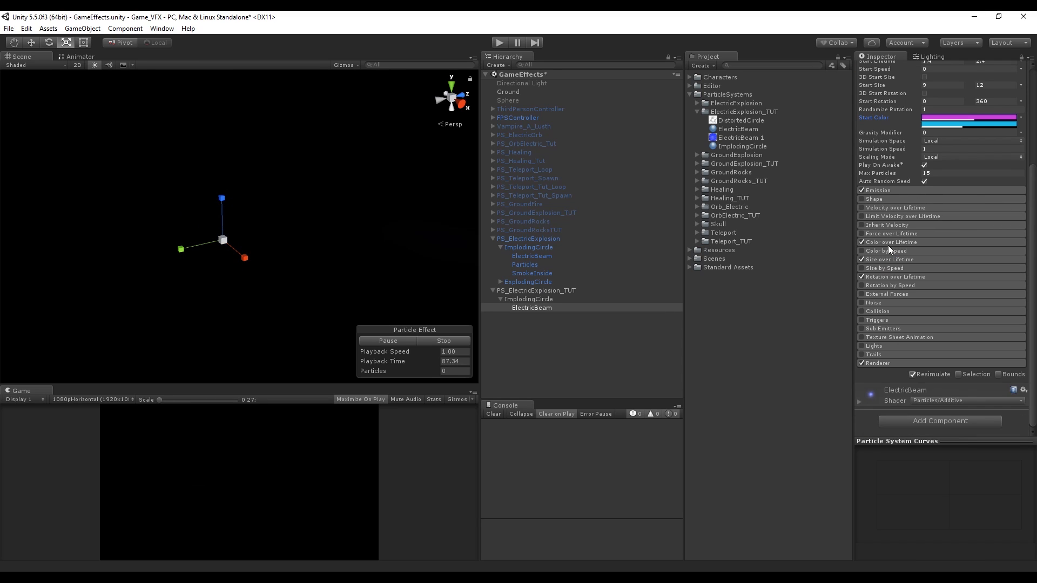
pyautogui.click(880, 346)
pyautogui.click(861, 346)
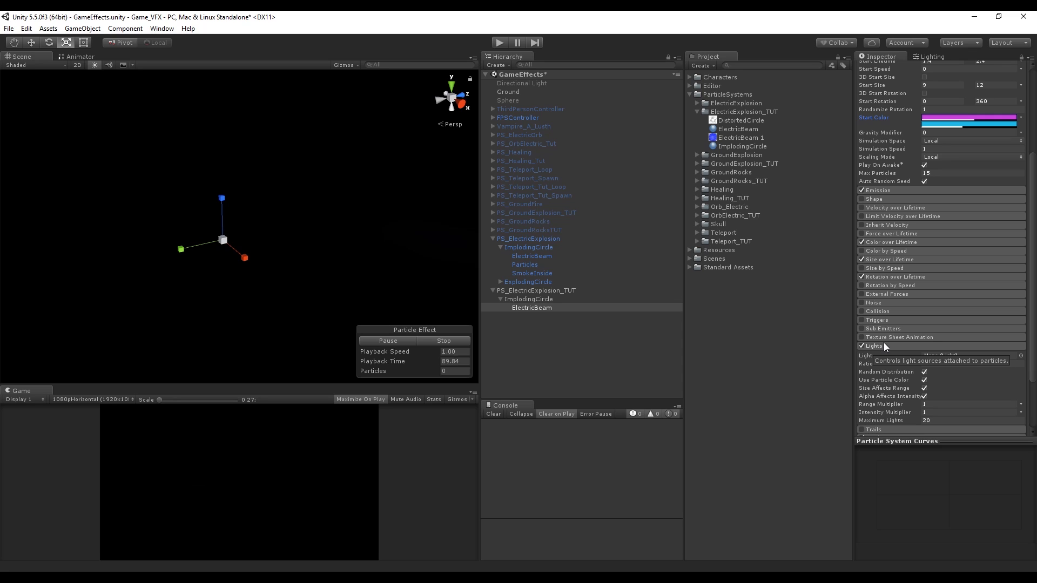
# Step: Create a point light in the scene, name it BeamLight and set its Range to 4
pyautogui.click(718, 108)
pyautogui.rightClick(549, 376)
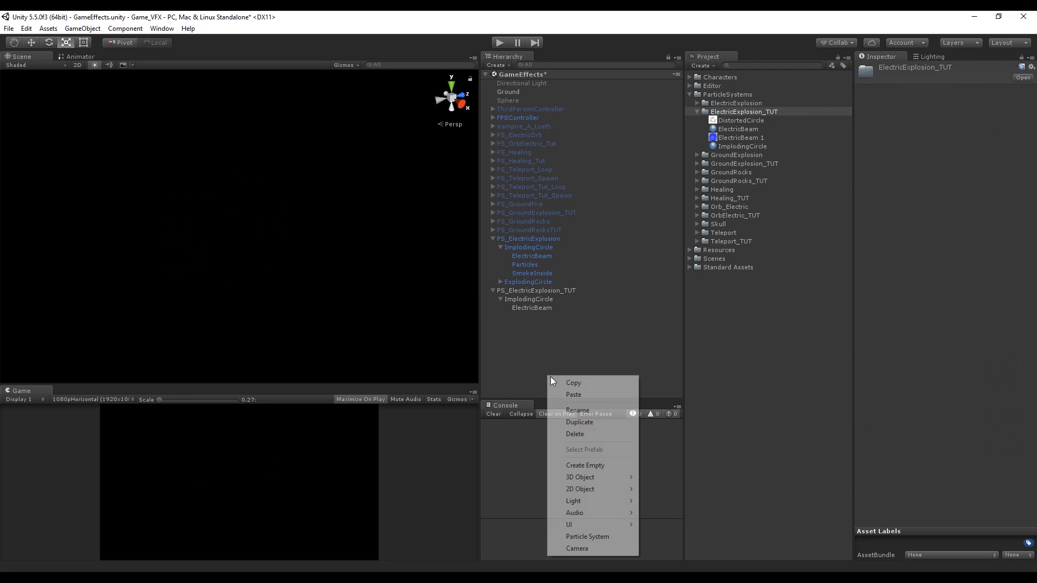
pyautogui.moveTo(603, 501)
pyautogui.click(656, 513)
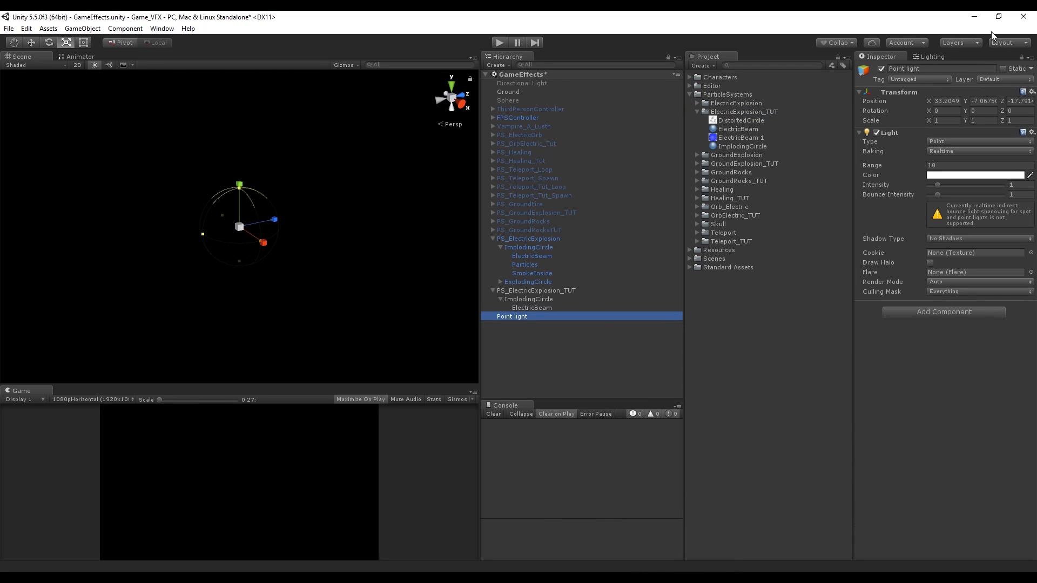
pyautogui.click(941, 67)
pyautogui.write('BeamLight')
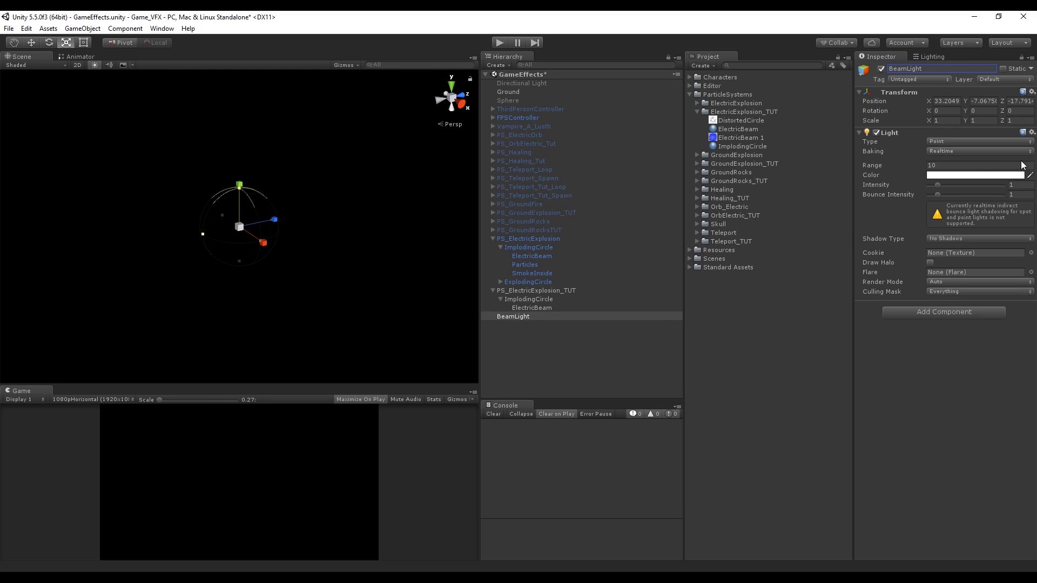
pyautogui.click(971, 166)
pyautogui.write('4')
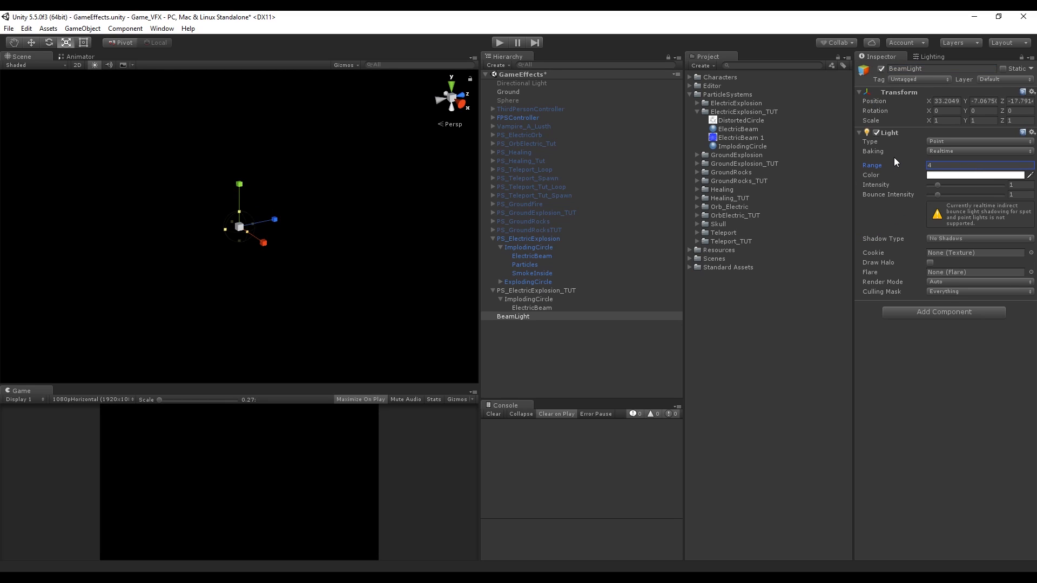
# Step: Save BeamLight as a prefab in the ElectricExplosion_TUT folder and delete the light from the scene
pyautogui.moveTo(520, 316); pyautogui.dragTo(739, 113)
pyautogui.click(520, 317)
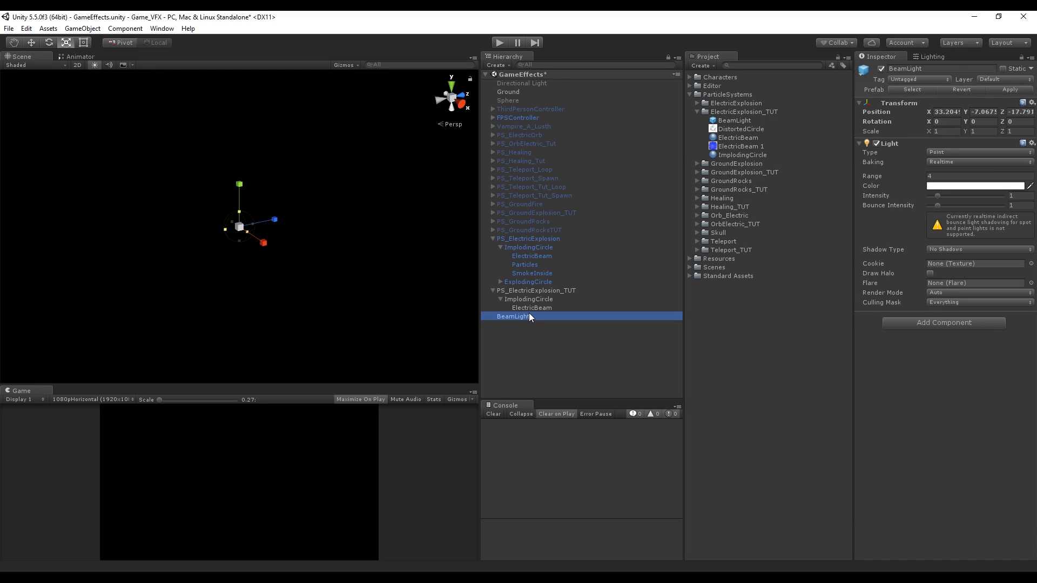
pyautogui.press('Delete')
# Step: Assign the BeamLight prefab as the light in the ElectricBeam particle system's Lights module
pyautogui.click(530, 308)
pyautogui.scroll(-3, 967, 320)
pyautogui.scroll(-3, 966, 321)
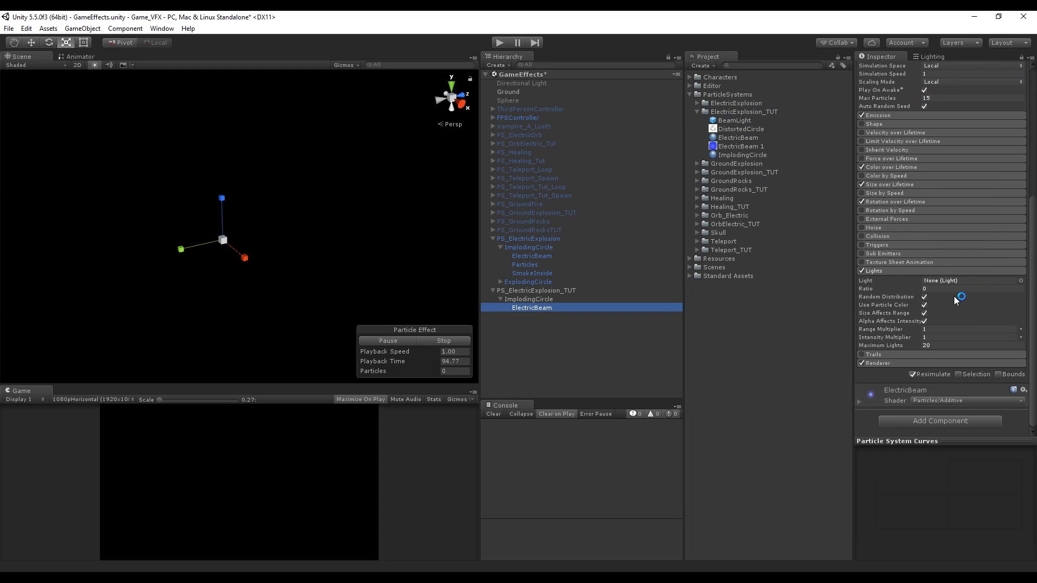
pyautogui.moveTo(734, 123); pyautogui.dragTo(974, 282)
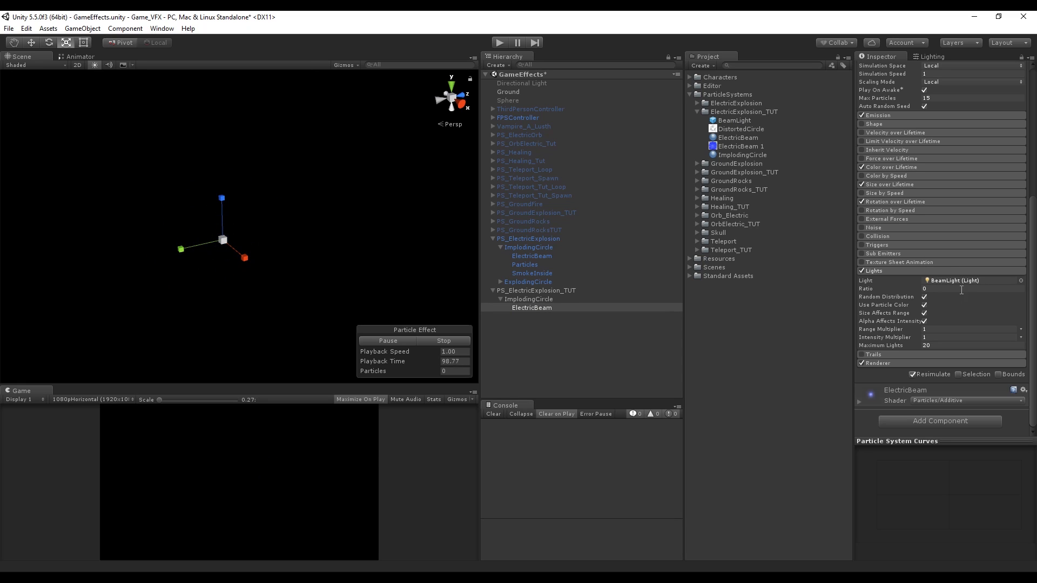
# Step: In ElectricBeam's Lights module, set Ratio to 1, Maximum Lights to 2, Intensity Multiplier to about 2.85 and Range Multiplier to about 0.87
pyautogui.click(962, 289)
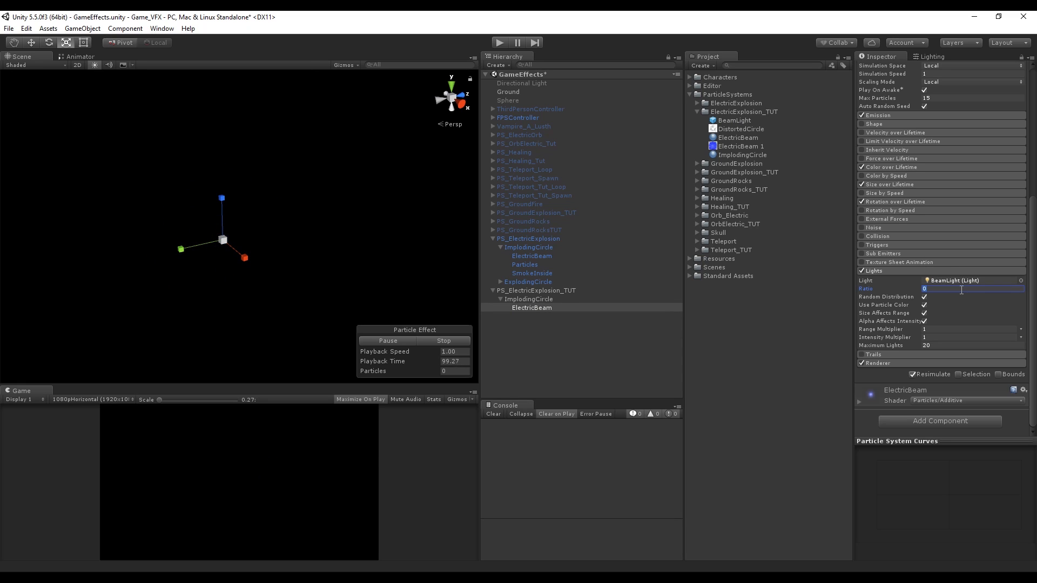
pyautogui.click(940, 344)
pyautogui.write('2')
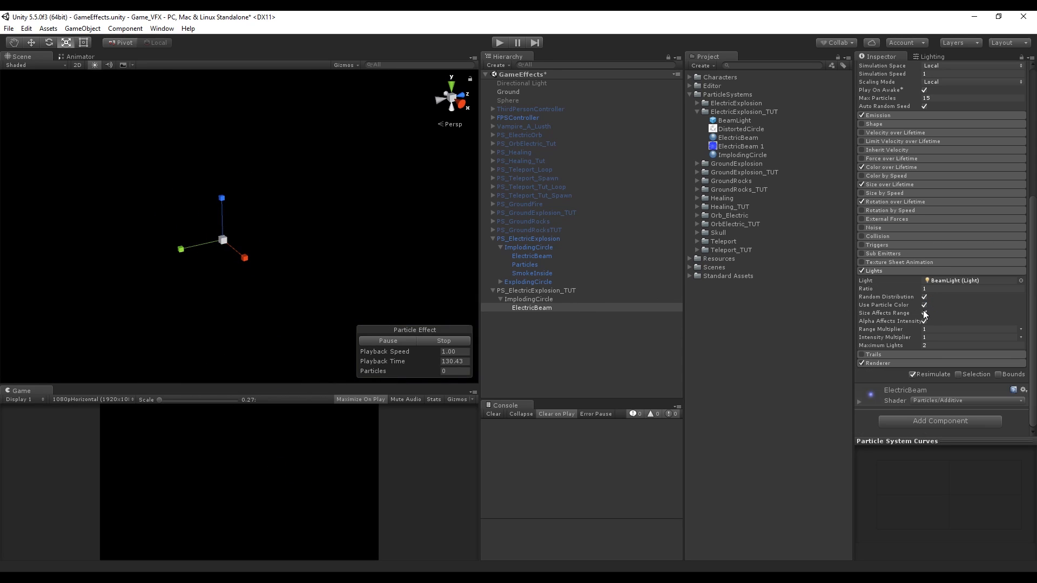
pyautogui.moveTo(917, 339)
pyautogui.mouseDown()
pyautogui.moveTo(952, 334)
pyautogui.moveTo(914, 329)
pyautogui.mouseUp()
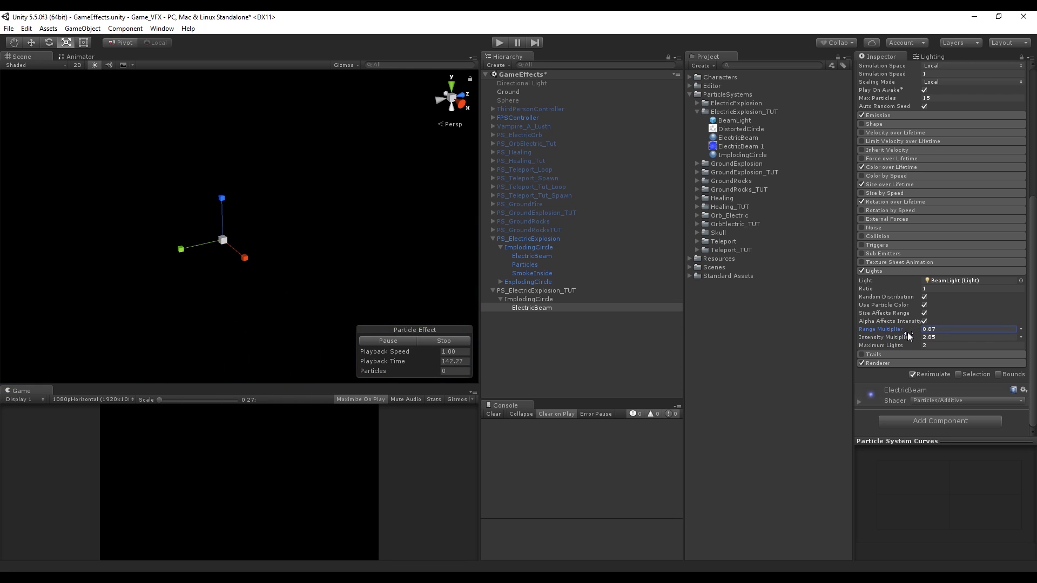
# Step: Create a particle system under PS_ElectricExplosion_TUT, name it Particles and move it to the hierarchy's root level
pyautogui.click(531, 290)
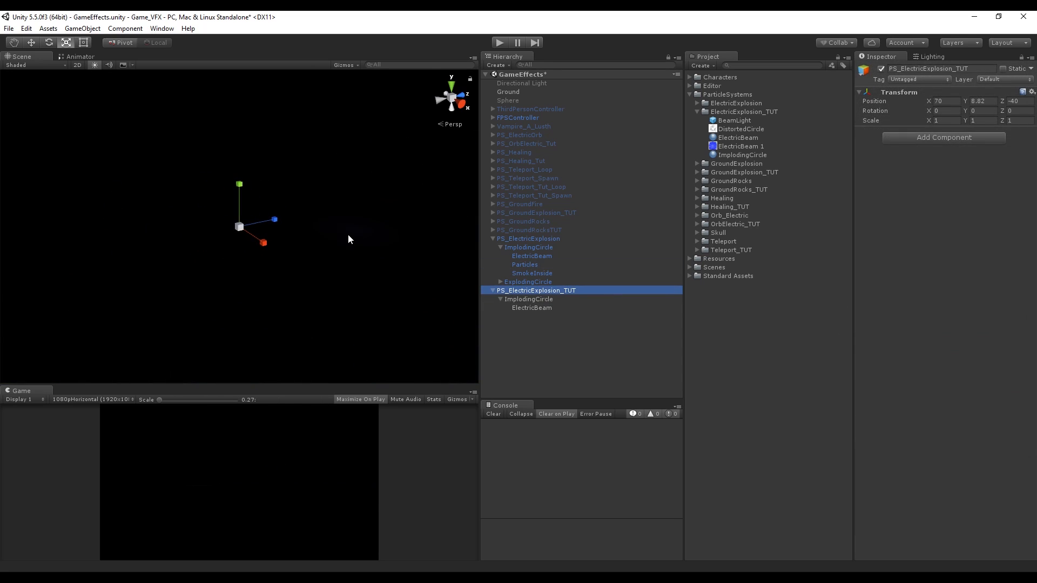
pyautogui.rightClick(538, 290)
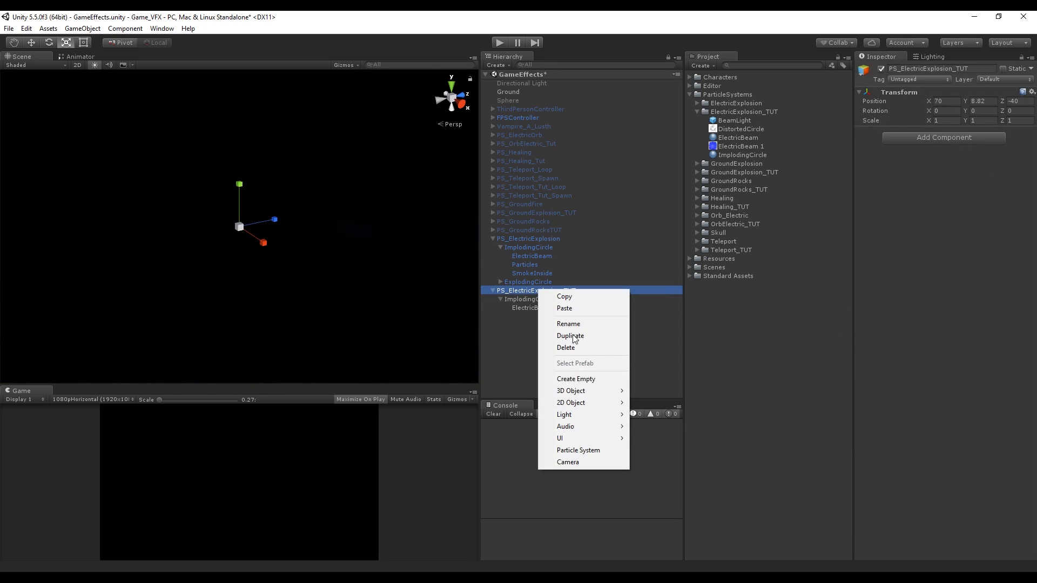
pyautogui.click(601, 446)
pyautogui.click(919, 69)
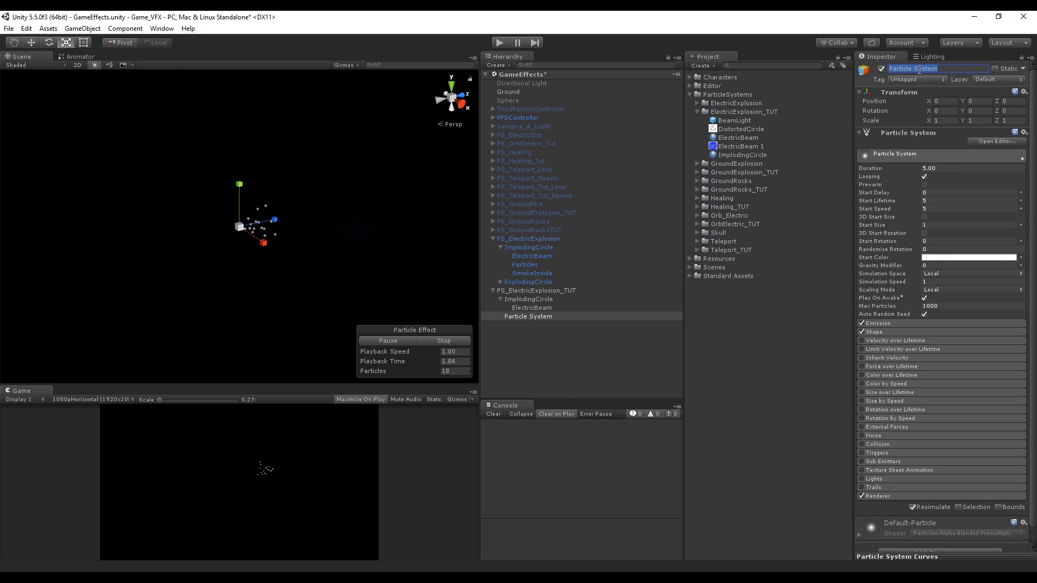
pyautogui.write('Partic')
pyautogui.press('Return')
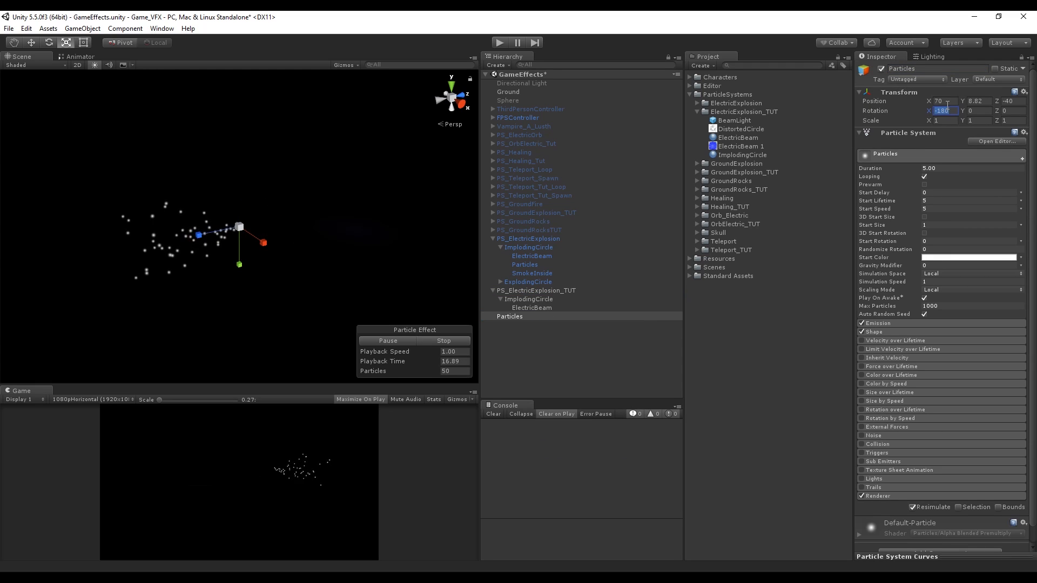
# Step: Set the Particles object's X rotation to -90 and its particle system Duration to 6
pyautogui.click(941, 111)
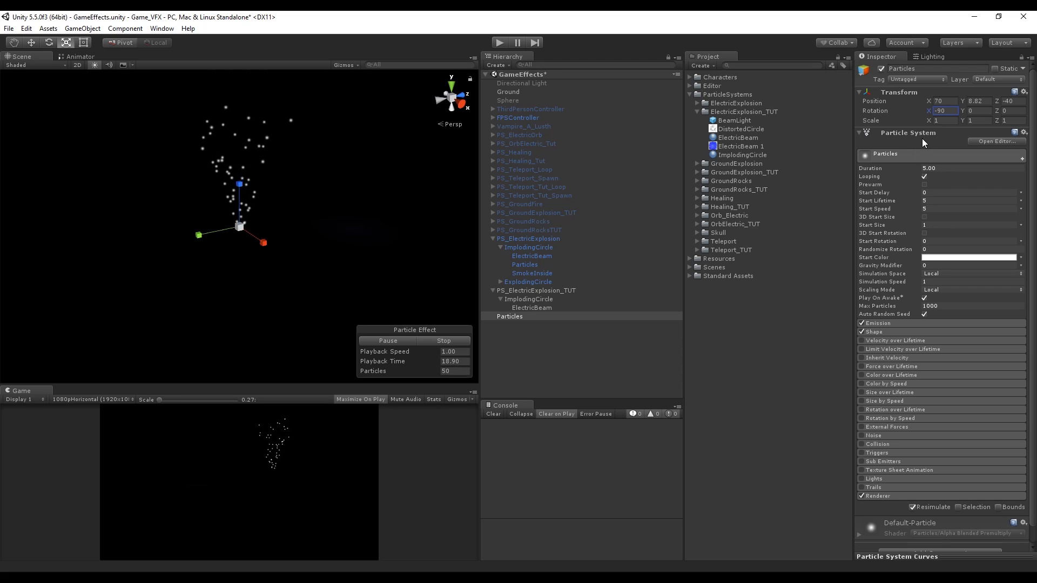
pyautogui.click(953, 170)
pyautogui.write('6')
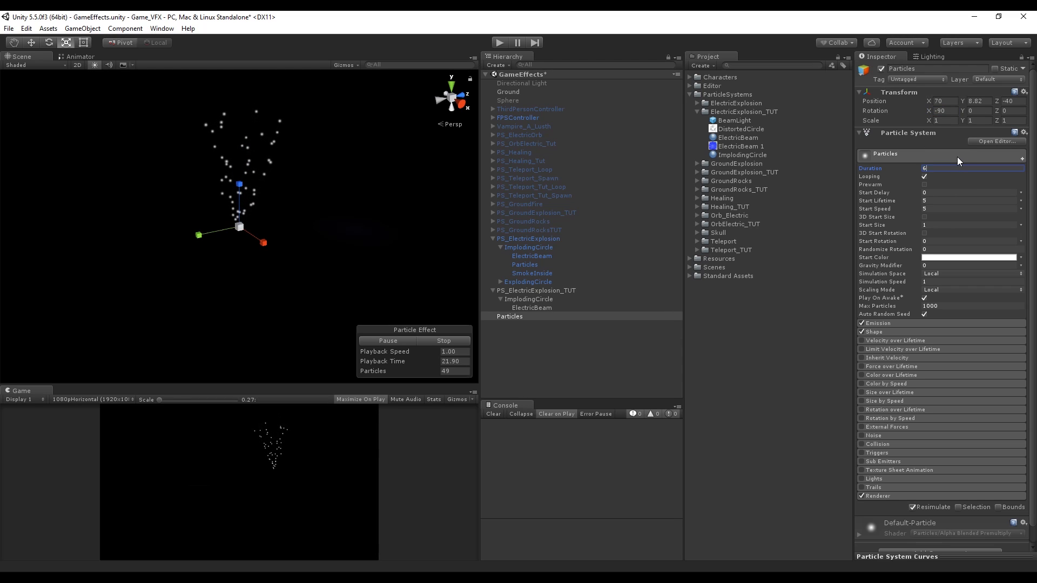
pyautogui.press('Return')
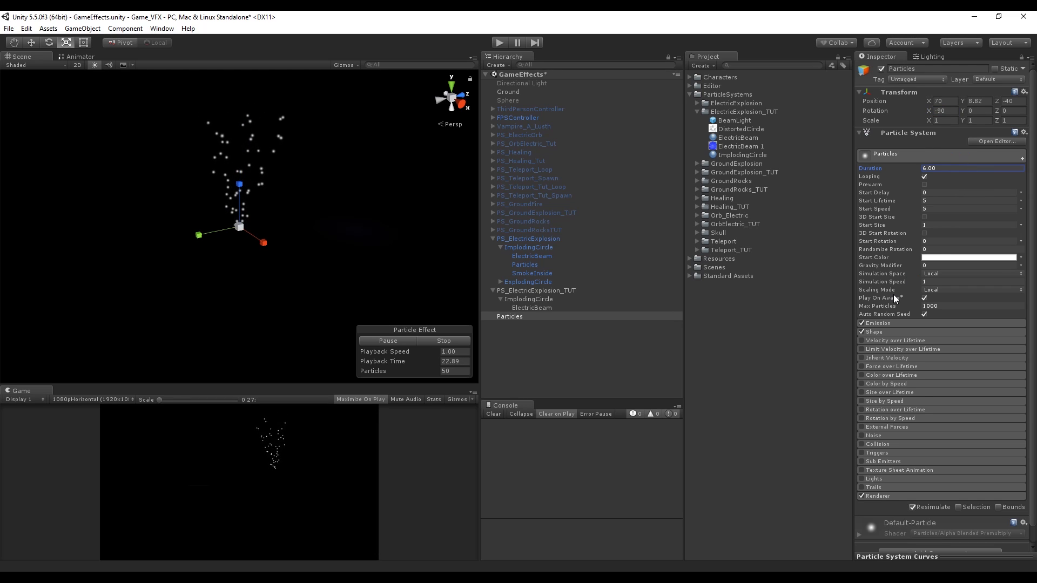
# Step: Apply the ElectricBeam material from the ElectricExplosion_TUT folder to the Particles system
pyautogui.scroll(-1, 951, 202)
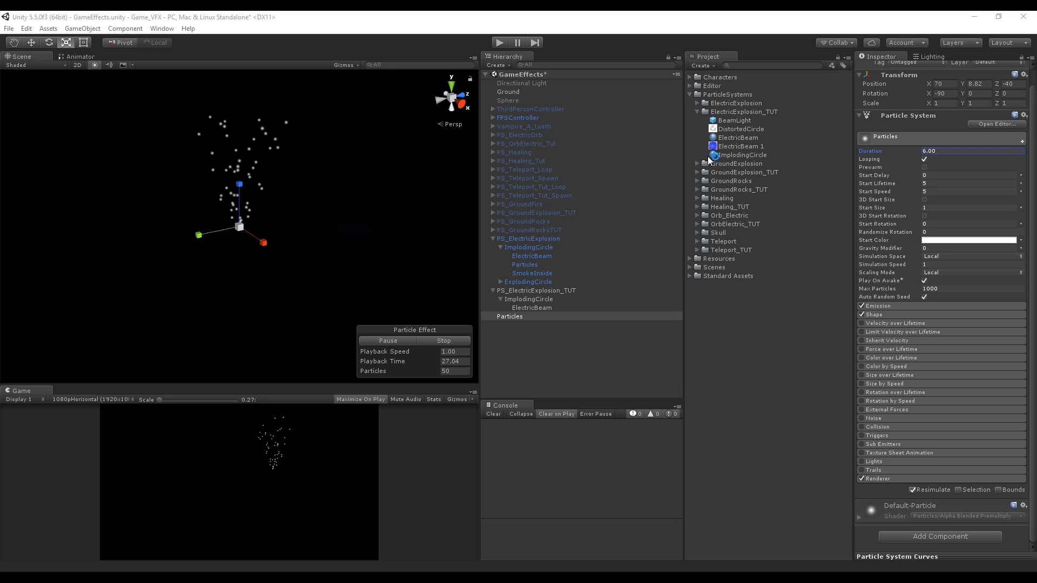
pyautogui.moveTo(742, 137); pyautogui.dragTo(509, 315)
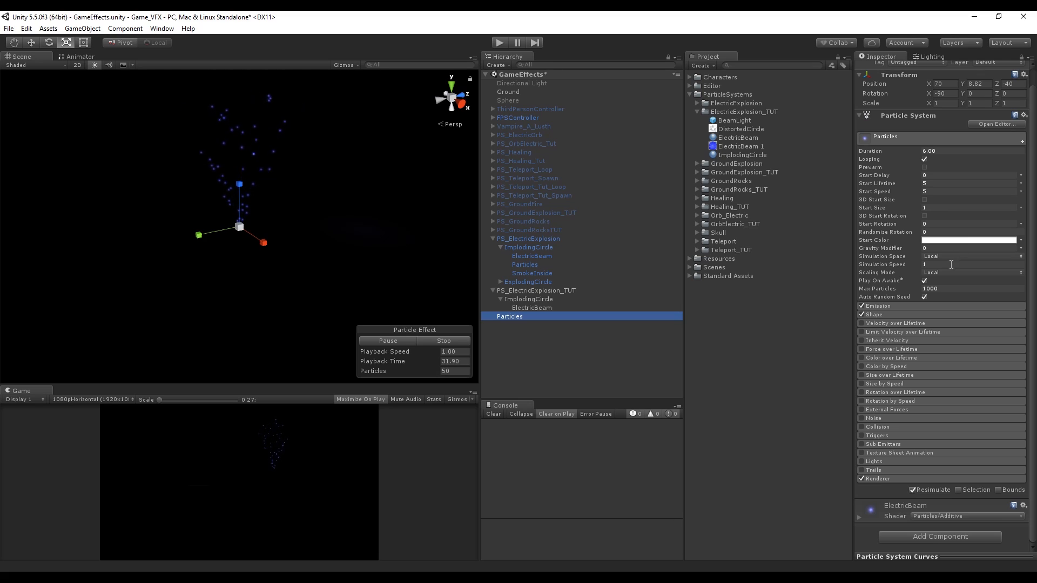
# Step: Set the Particles emission shape to a Sphere with Radius 8.5 and enable Emit from Shell
pyautogui.click(922, 315)
pyautogui.click(939, 324)
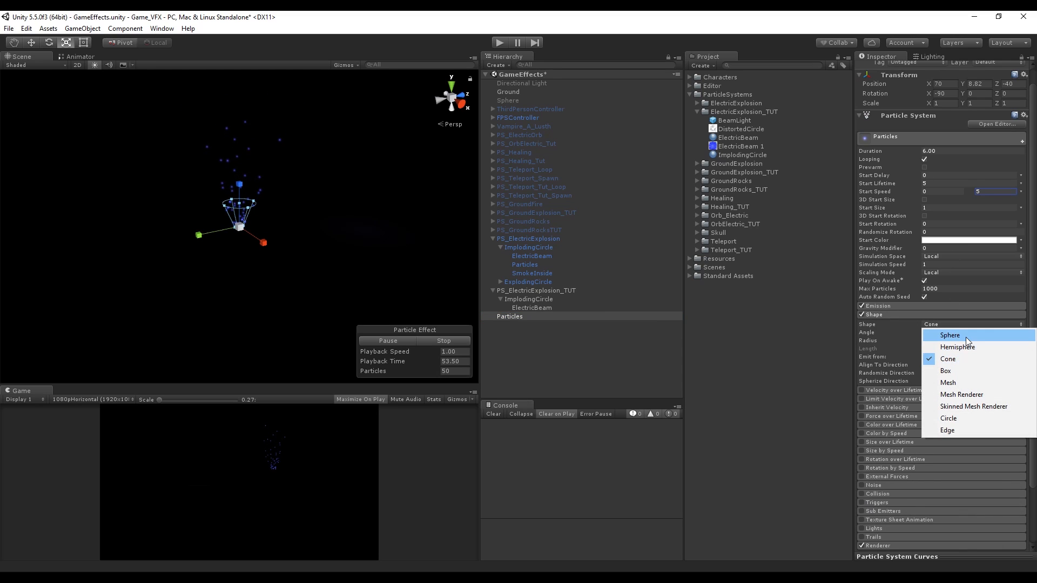
pyautogui.click(966, 337)
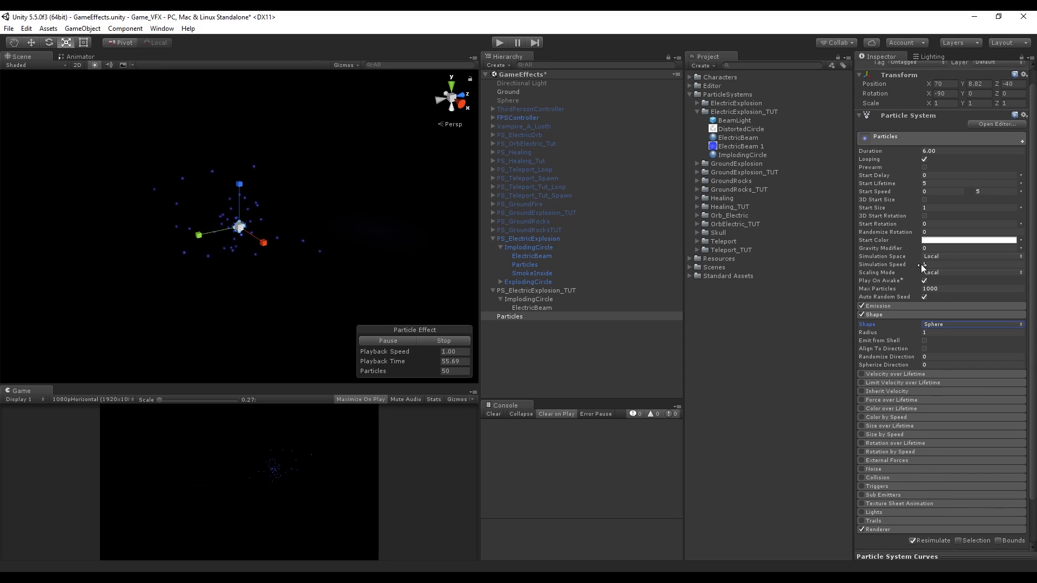
pyautogui.click(937, 332)
pyautogui.write('8.5')
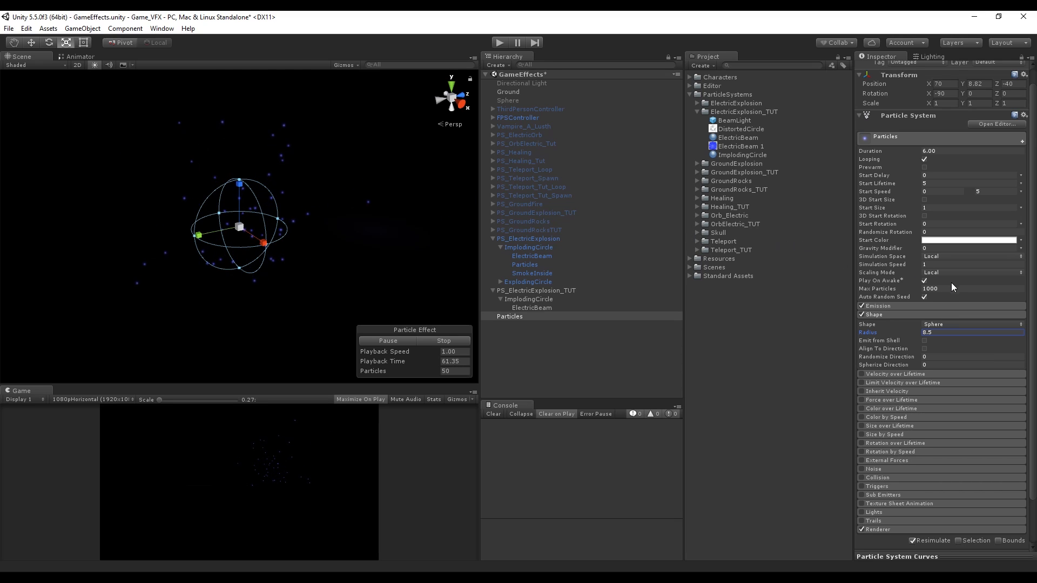
pyautogui.click(925, 341)
# Step: Set the Particles Start Speed range to -1 and -6, and Start Lifetime to random between two constants, 1.8 and 2.2
pyautogui.scroll(2, 912, 324)
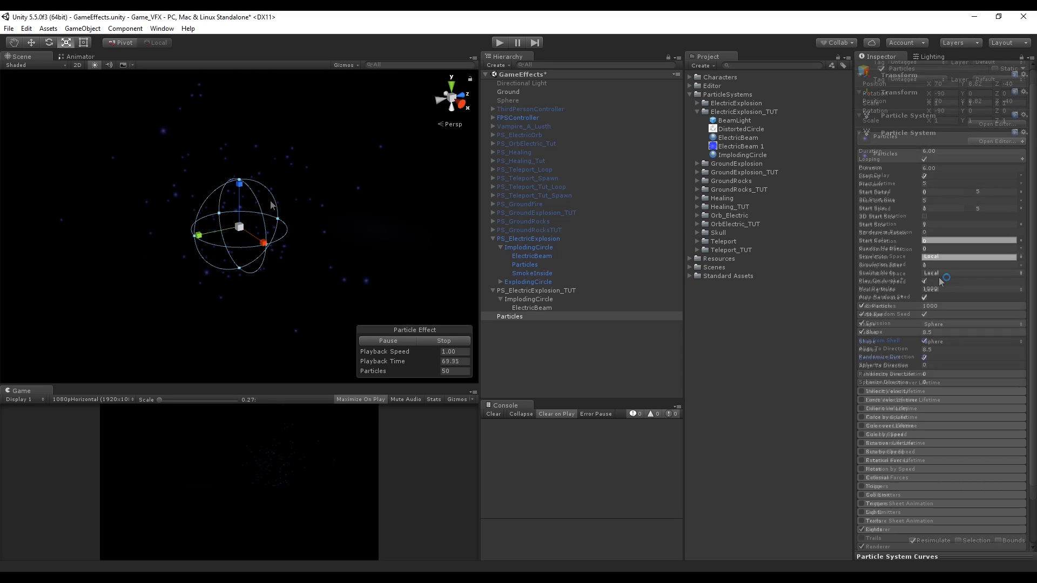
pyautogui.click(942, 209)
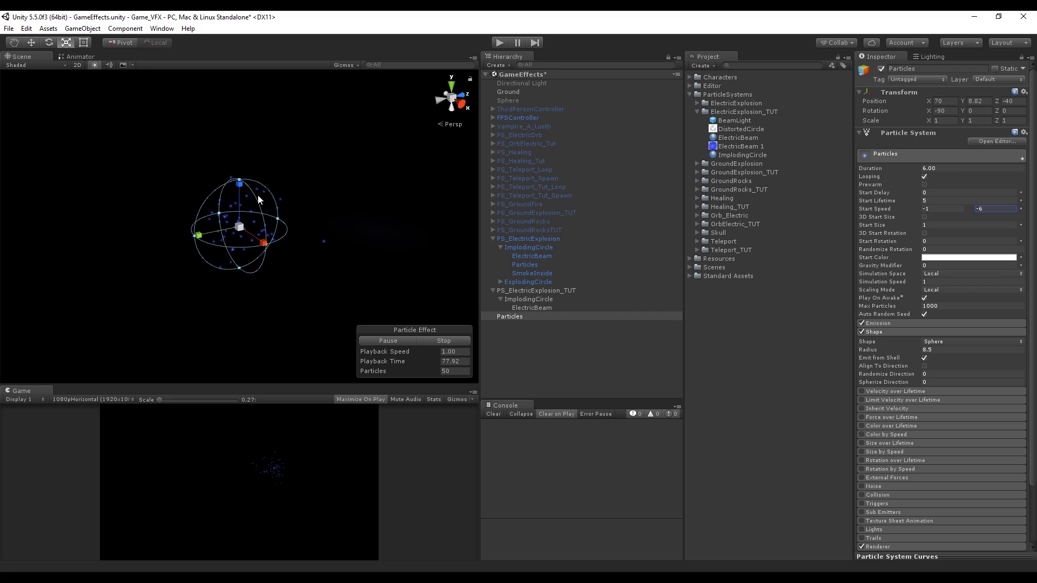
pyautogui.click(1021, 201)
pyautogui.click(949, 234)
pyautogui.click(951, 202)
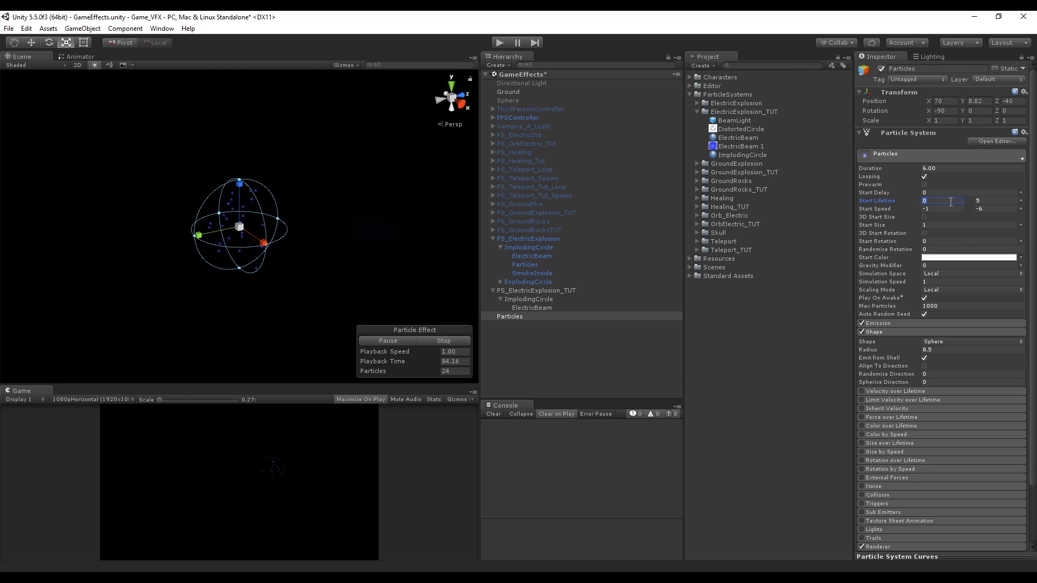
pyautogui.click(984, 201)
pyautogui.write('2.2')
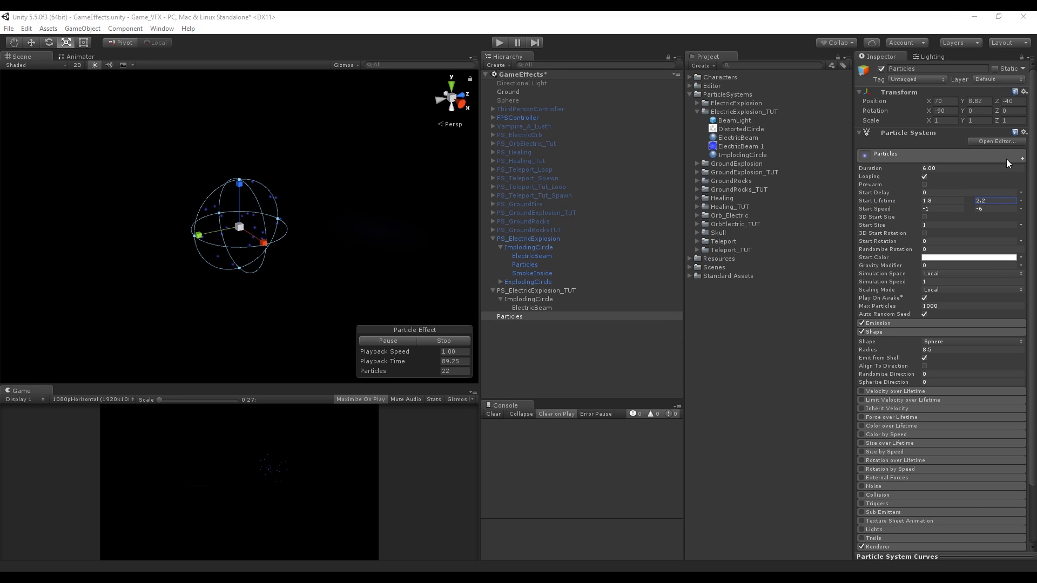
# Step: Set the Particles emission Rate over Time to 0 and add three emission bursts
pyautogui.scroll(-3, 918, 265)
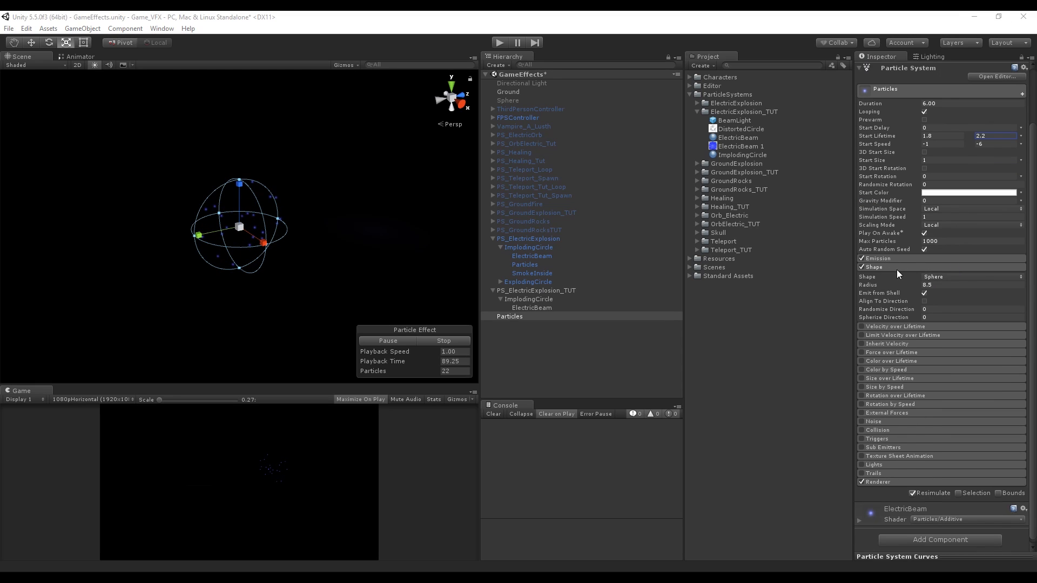
pyautogui.click(903, 259)
pyautogui.click(962, 268)
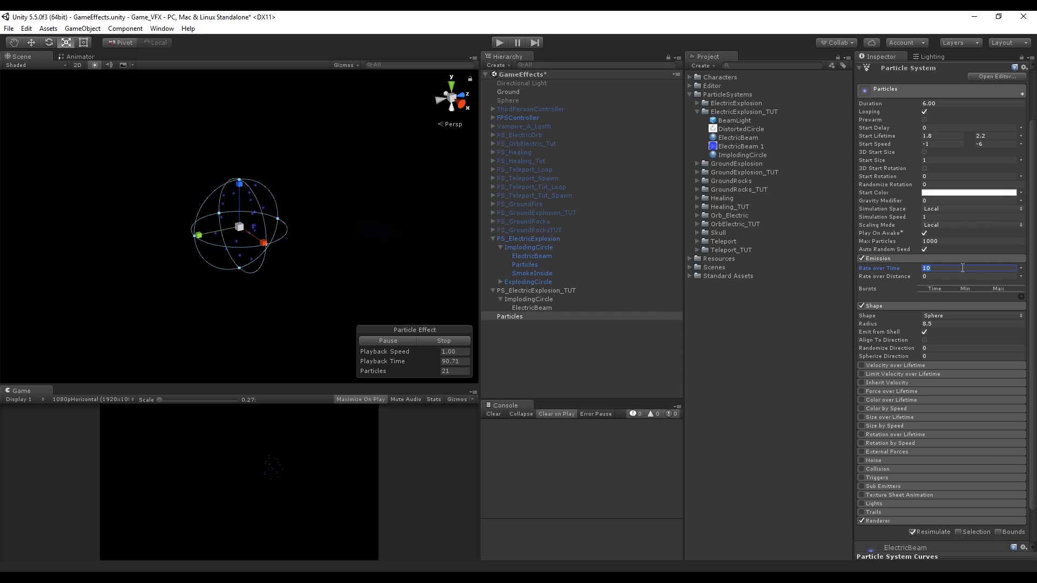
pyautogui.click(1021, 297)
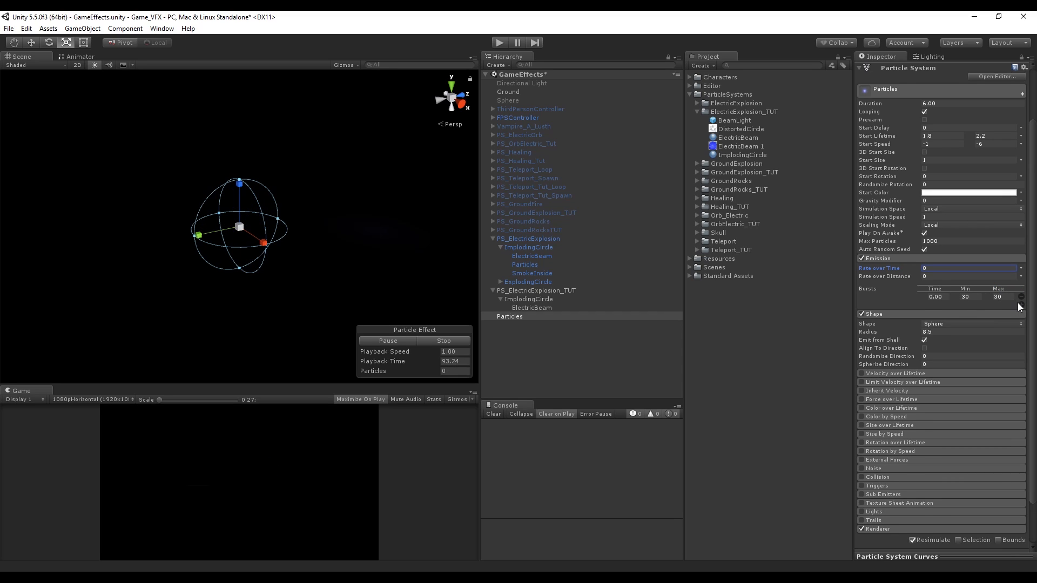
pyautogui.click(1022, 305)
pyautogui.click(1022, 313)
# Step: Time the second and third bursts at 0.20 and 0.40, with counts of 70–150 for the first two and 30–50 for the third
pyautogui.click(942, 305)
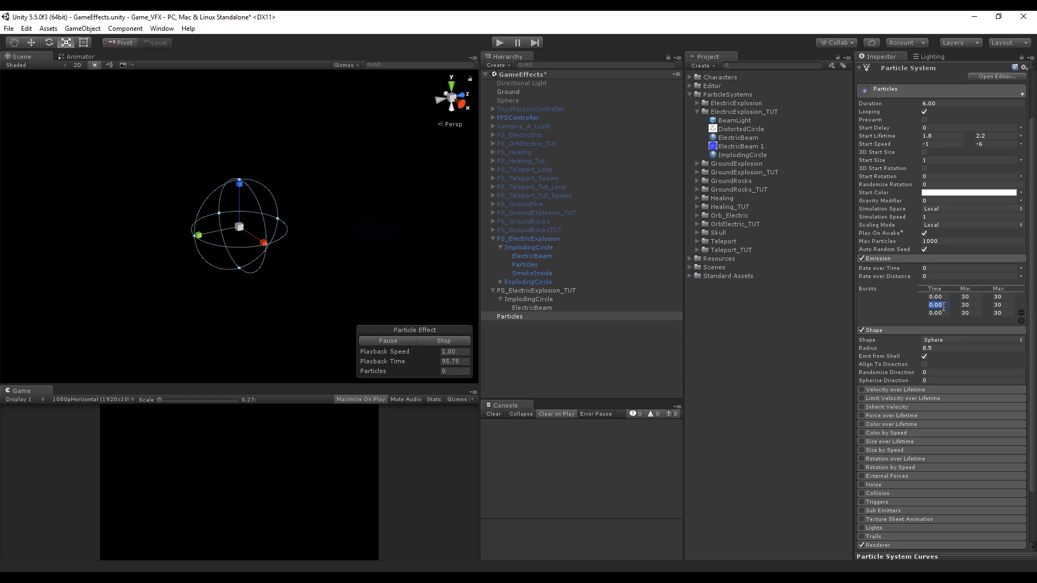
pyautogui.write('.2')
pyautogui.click(948, 312)
pyautogui.write('.4')
pyautogui.press('Return')
pyautogui.click(1003, 314)
pyautogui.write('50')
pyautogui.click(1004, 297)
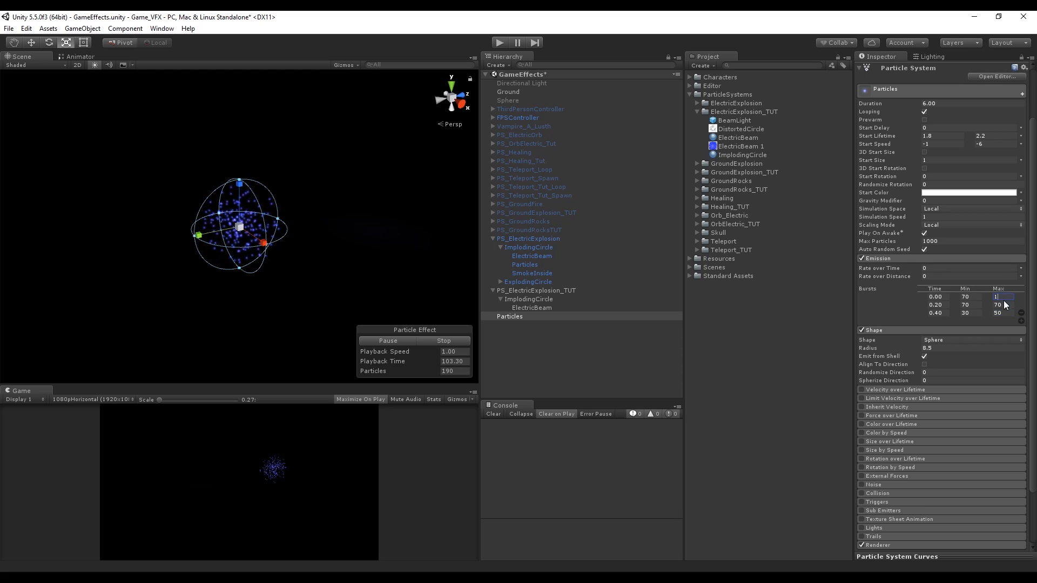
pyautogui.write('18')
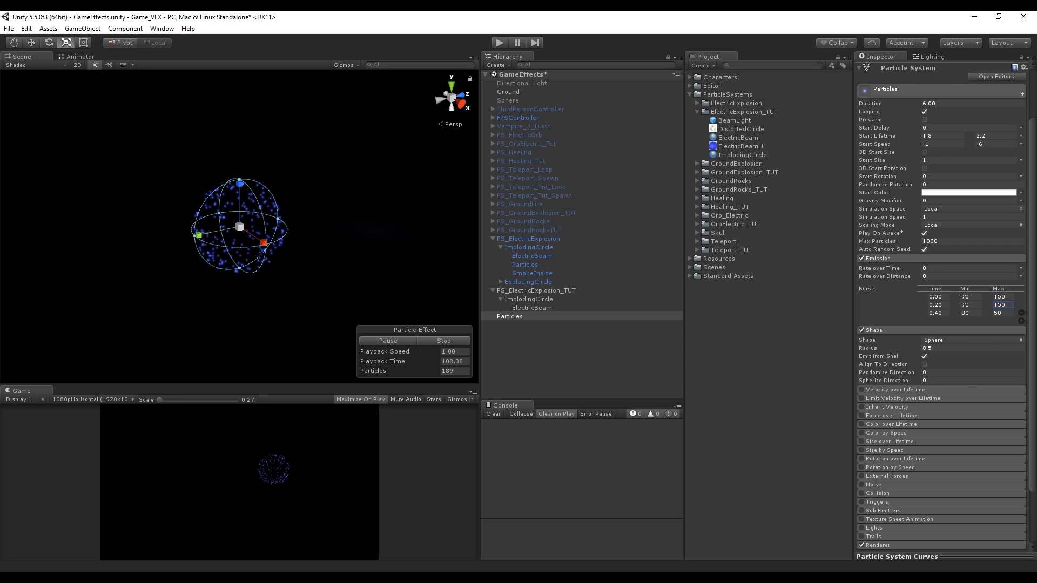
# Step: Enable Color over Lifetime on Particles and apply a white gradient preset that fades to transparent, adjusting its alpha keys
pyautogui.scroll(-3, 941, 316)
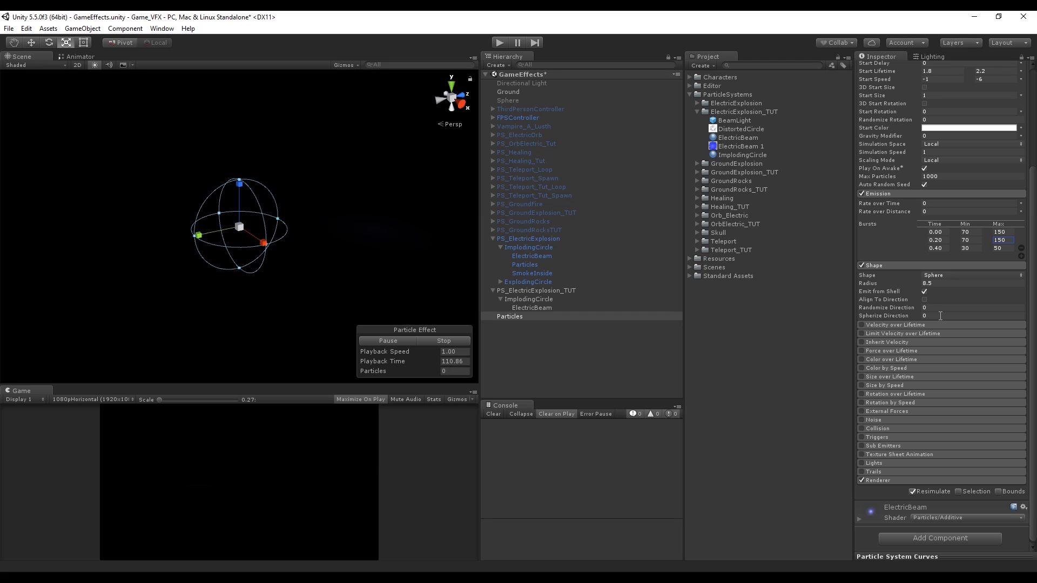
pyautogui.click(861, 359)
pyautogui.click(862, 358)
pyautogui.click(972, 368)
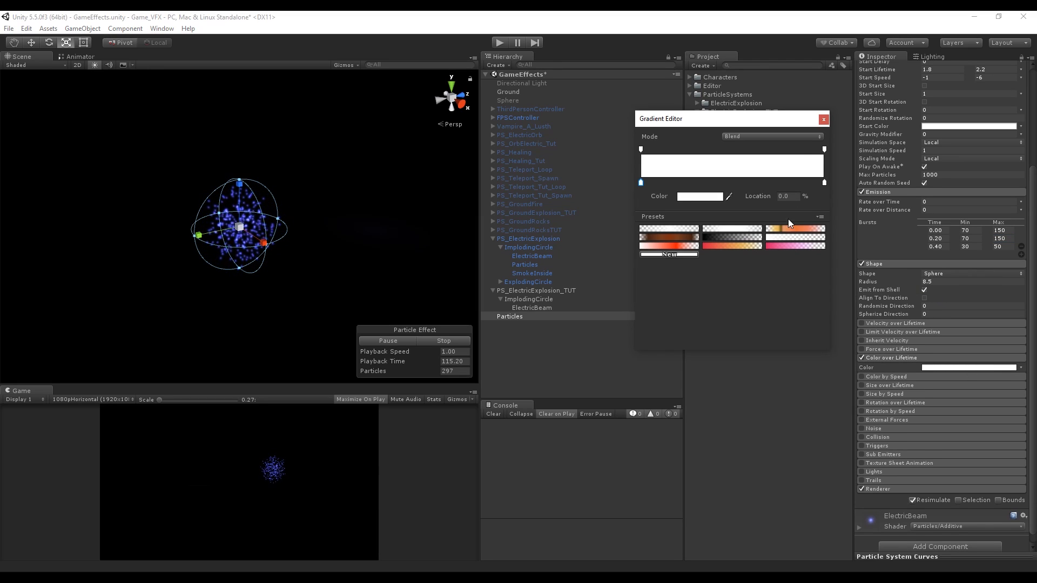
pyautogui.click(740, 229)
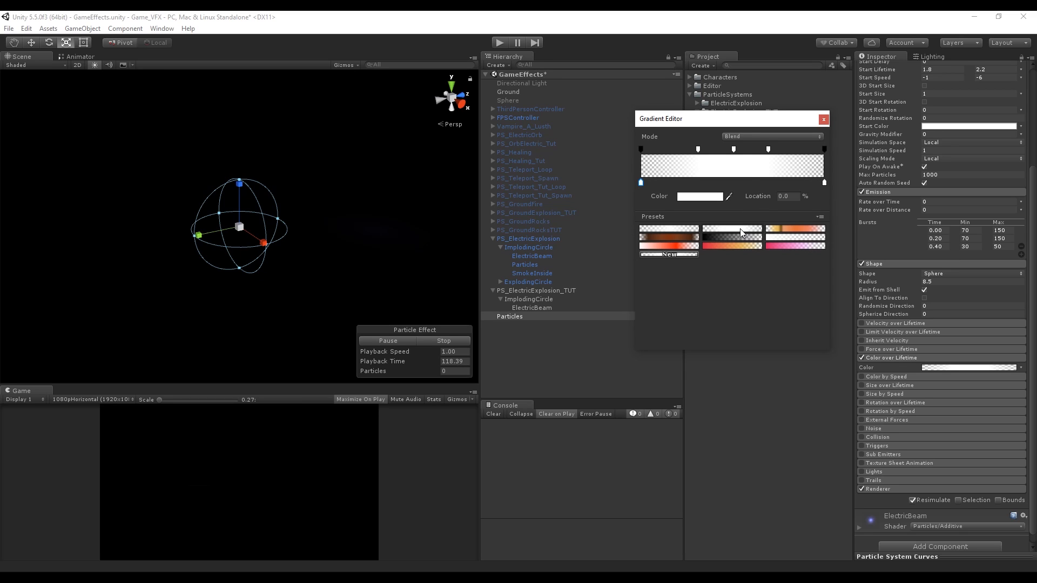
pyautogui.click(679, 232)
pyautogui.moveTo(748, 150); pyautogui.dragTo(776, 160)
pyautogui.click(824, 119)
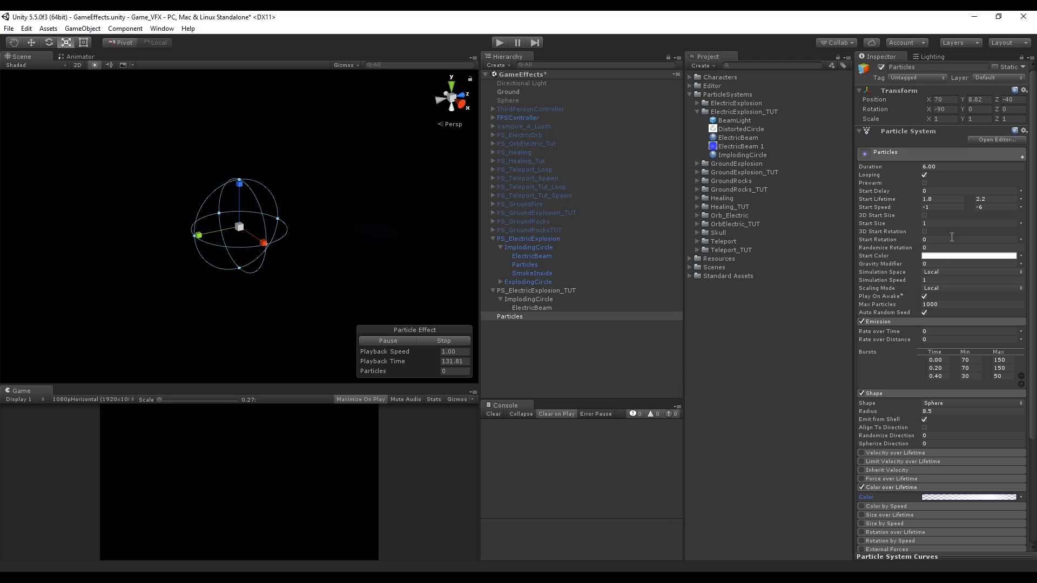
# Step: Set the Particles Start Size to random between two constants, 0.1 and 0.4
pyautogui.click(1021, 223)
pyautogui.click(959, 257)
pyautogui.click(958, 224)
pyautogui.scroll(5, 265, 233)
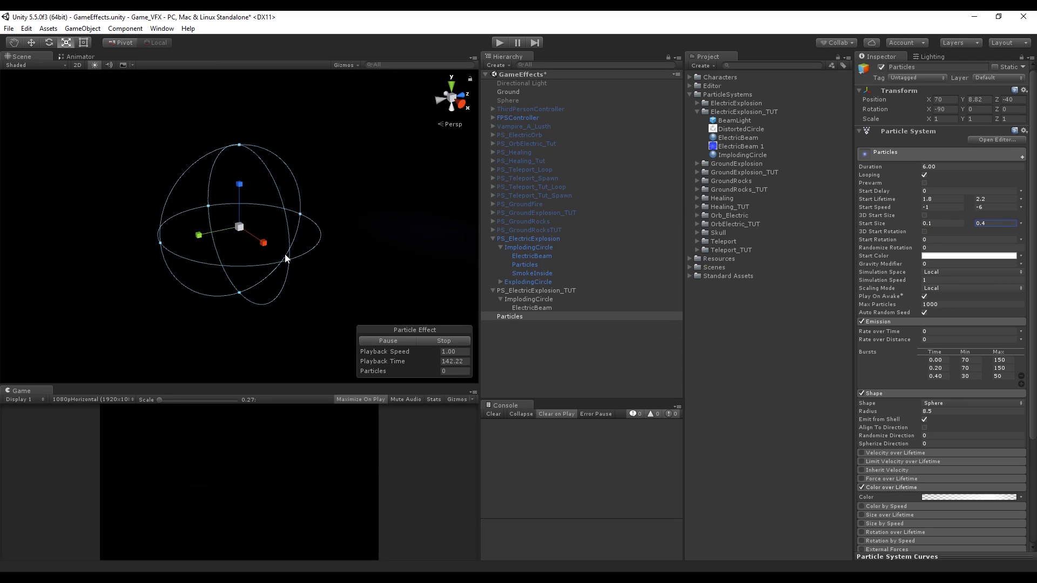
# Step: Enable Size over Lifetime on Particles and apply the preset curve that starts at 1 and falls increasingly steeply
pyautogui.scroll(-5, 965, 306)
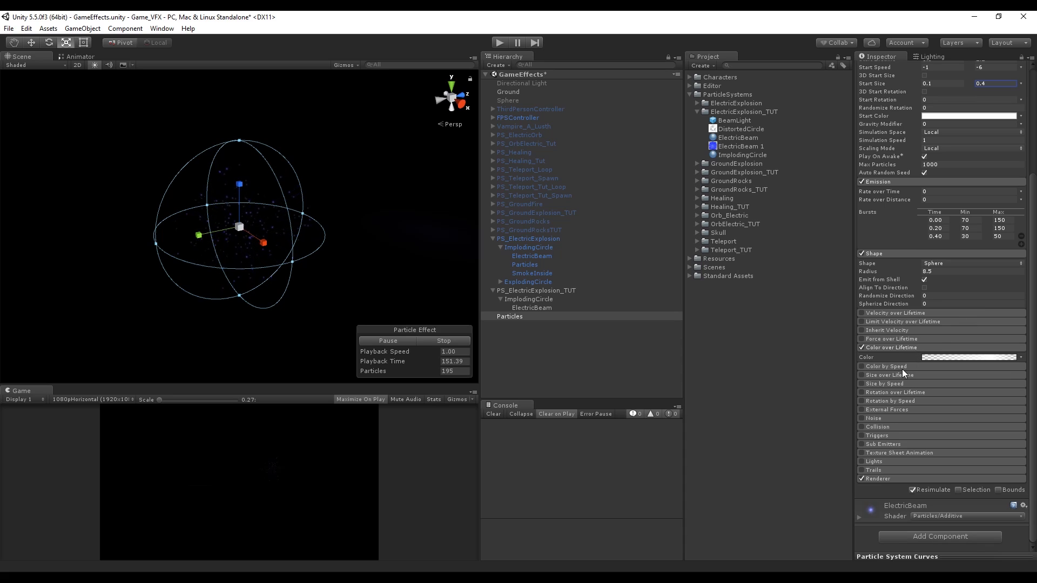
pyautogui.click(898, 374)
pyautogui.click(862, 375)
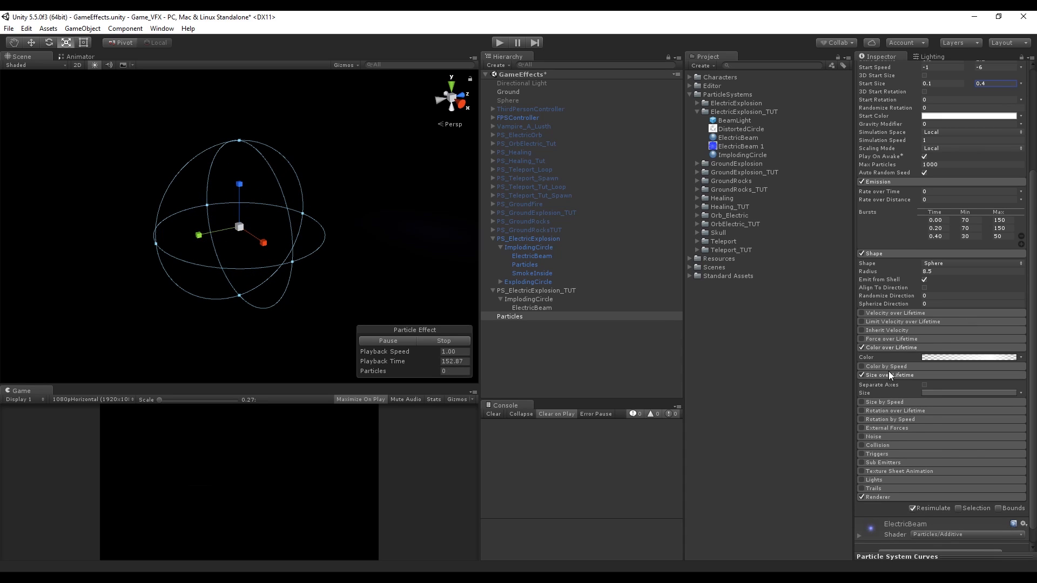
pyautogui.click(942, 393)
pyautogui.moveTo(925, 555); pyautogui.dragTo(922, 454)
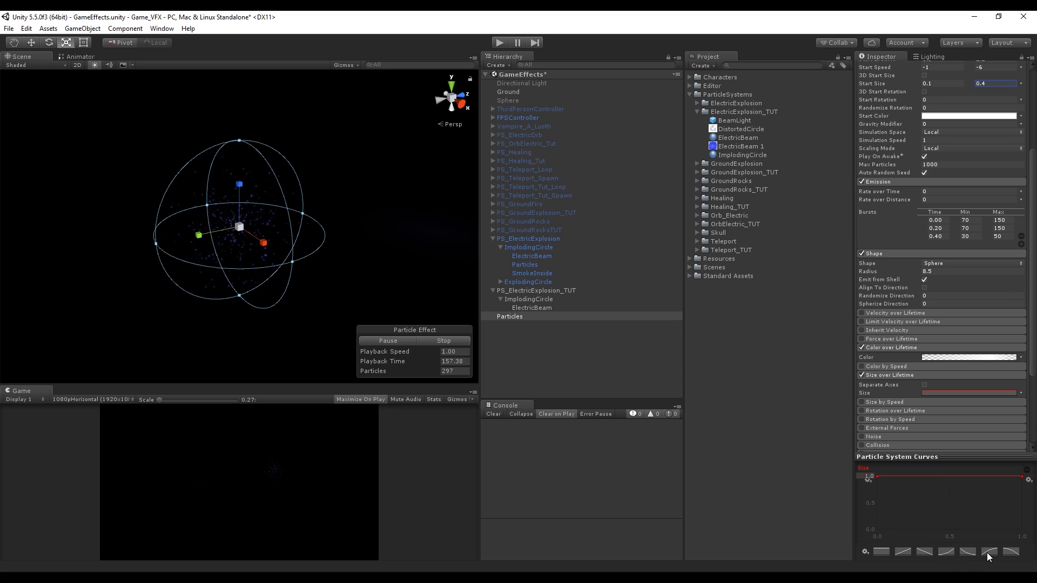
pyautogui.click(1010, 552)
pyautogui.moveTo(949, 454); pyautogui.dragTo(943, 516)
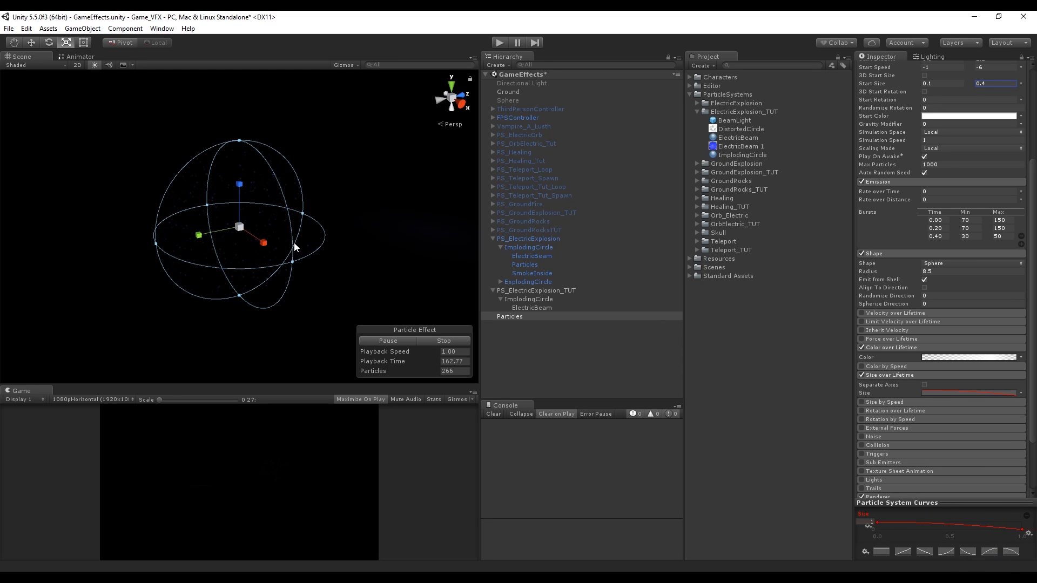
# Step: Open the Particles renderer's Max Particle Size for editing and enable the Trails module
pyautogui.scroll(-4, 937, 367)
pyautogui.scroll(-2, 876, 302)
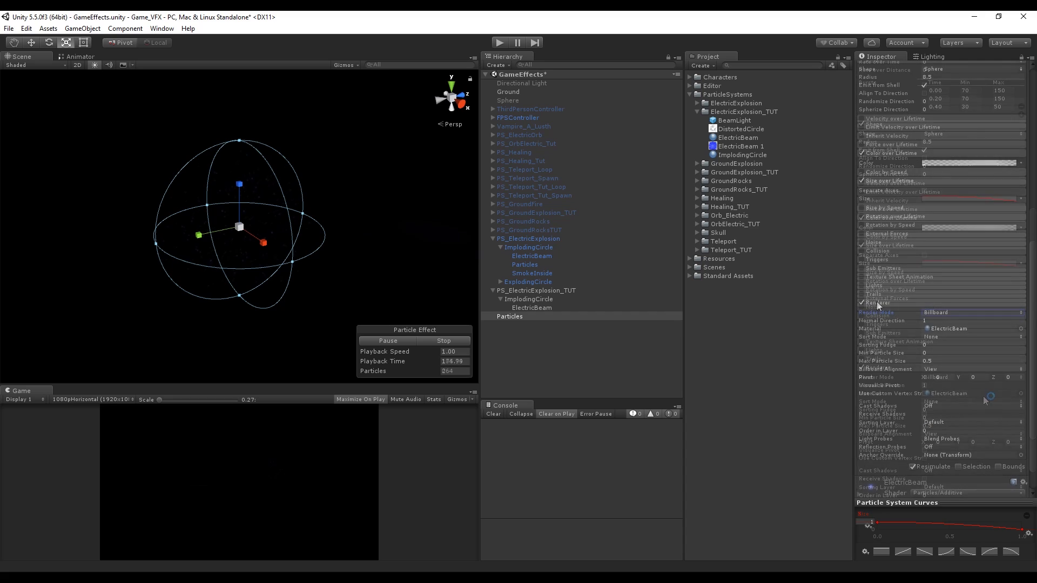
pyautogui.click(946, 361)
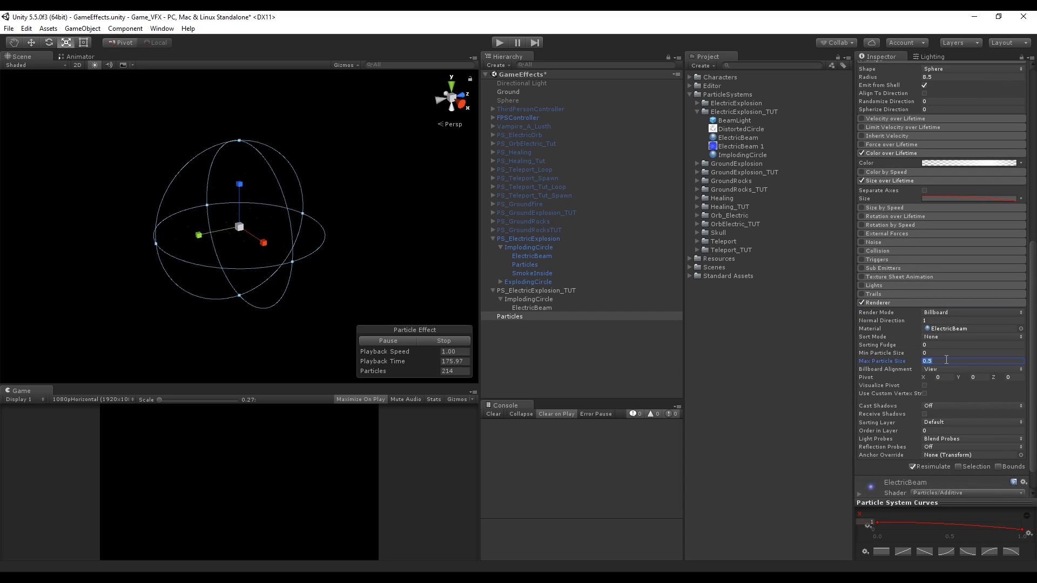
pyautogui.click(885, 302)
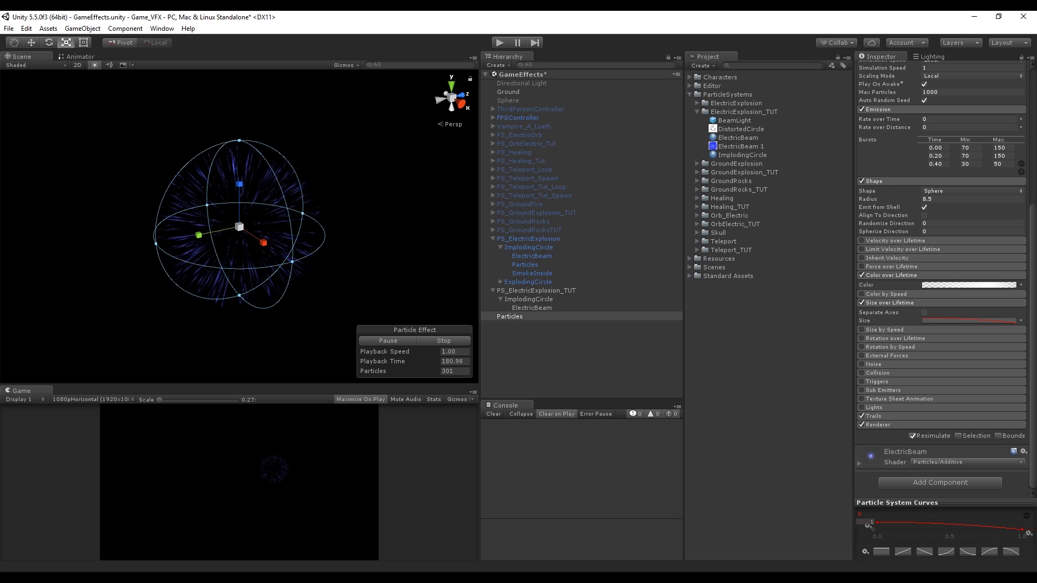
# Step: Check the Trails and Renderer settings of the Particles system in the reference PS_ElectricExplosion
pyautogui.click(546, 265)
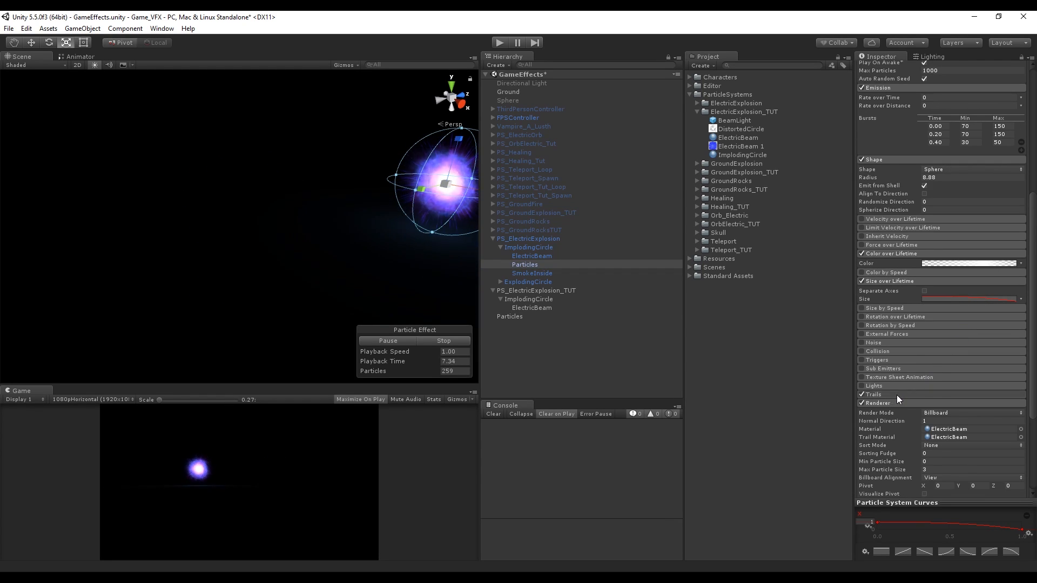
pyautogui.click(897, 395)
# Step: Make the new Particles system a child of ImplodingCircle in PS_ElectricExplosion_TUT
pyautogui.click(516, 316)
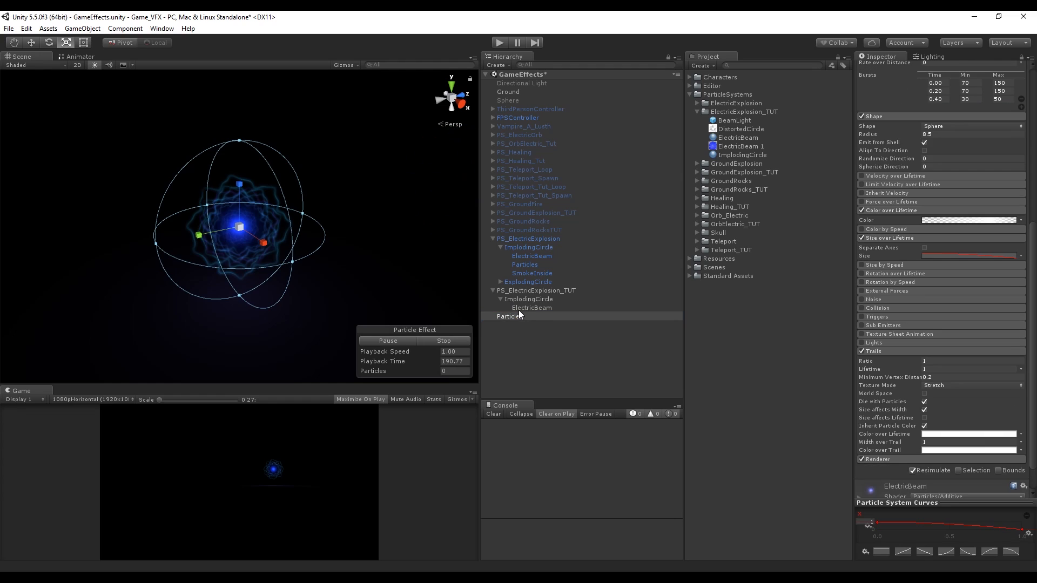
pyautogui.moveTo(520, 313); pyautogui.dragTo(528, 298)
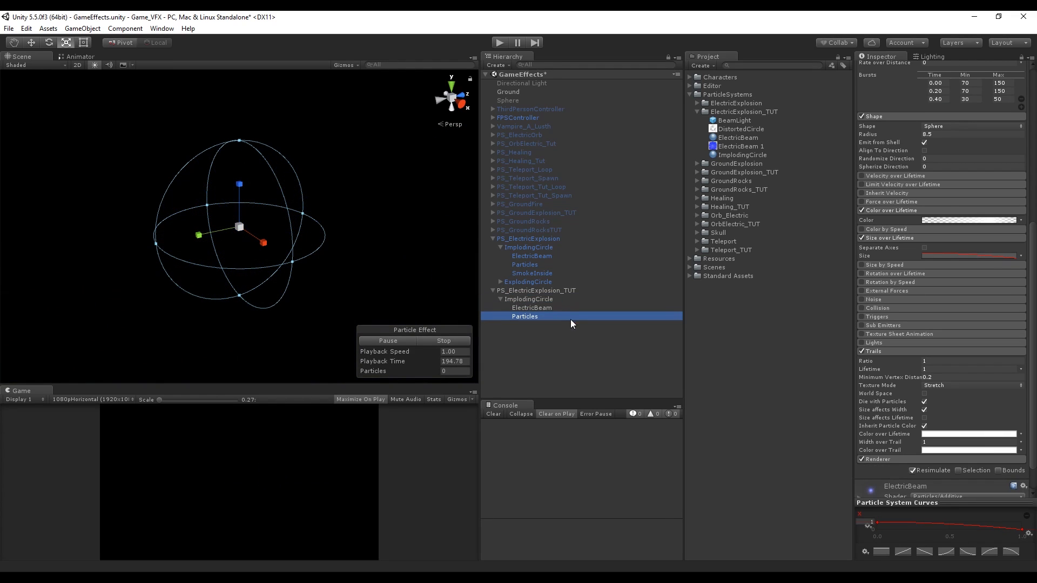
pyautogui.scroll(10, 983, 217)
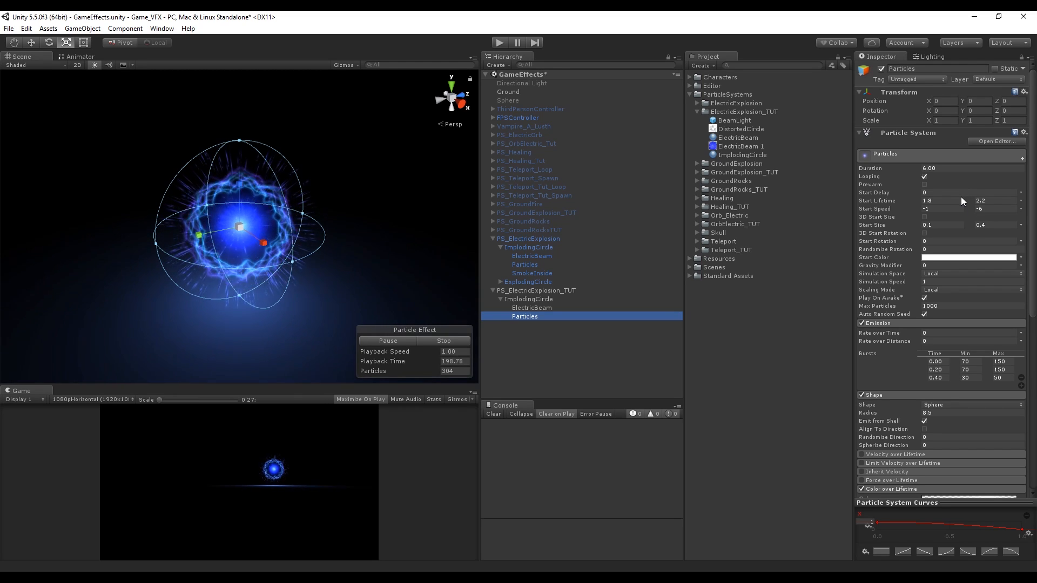
# Step: Set the Start Delay of ElectricBeam in PS_ElectricExplosion_TUT to random between two constants, 0 and 0.2
pyautogui.click(531, 308)
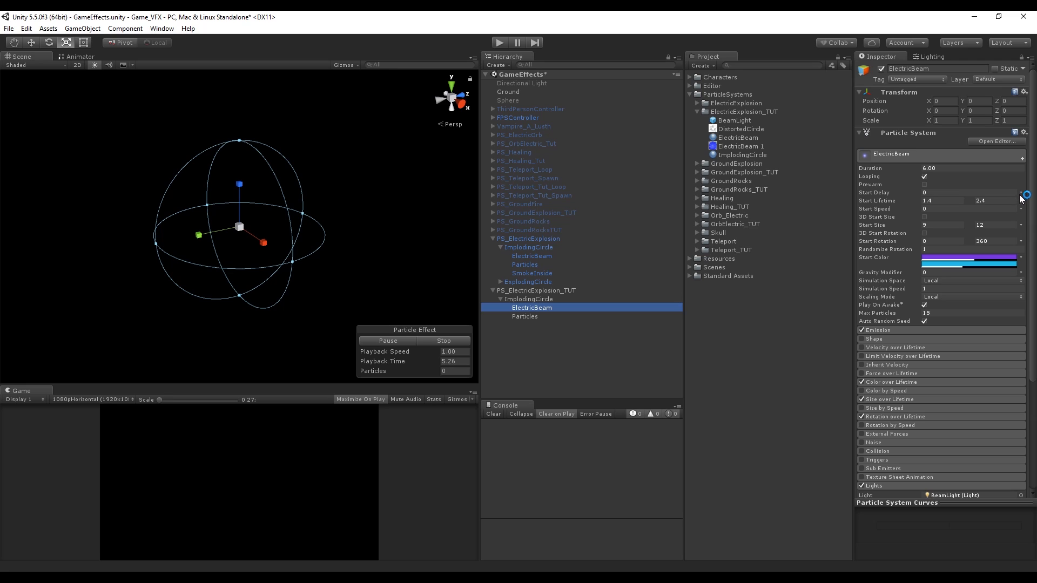
pyautogui.click(1020, 193)
pyautogui.click(996, 215)
pyautogui.write('.2')
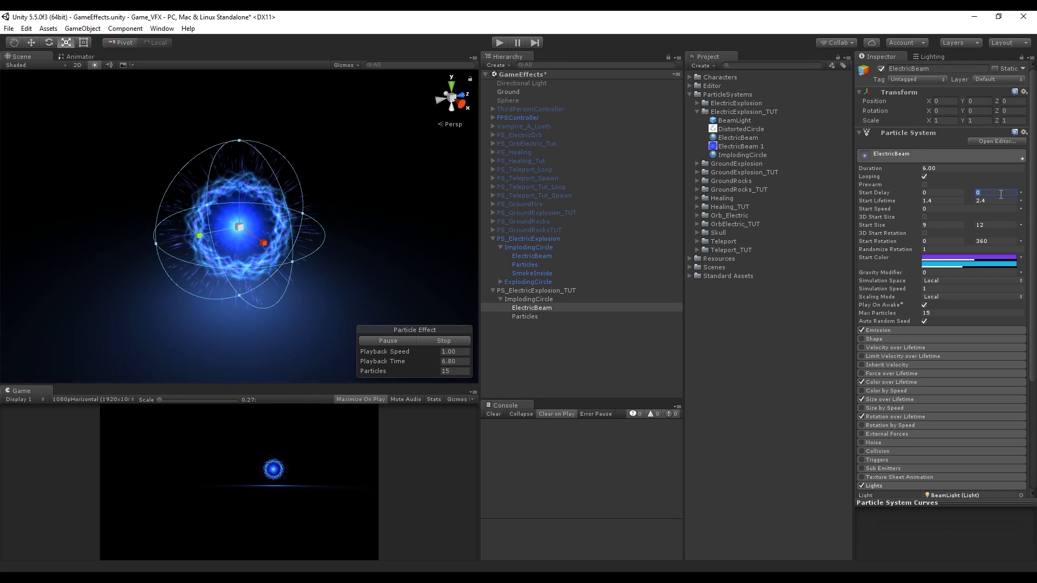
# Step: Switch the Start Delay of ImplodingCircle in PS_ElectricExplosion_TUT to random between two constants
pyautogui.click(551, 299)
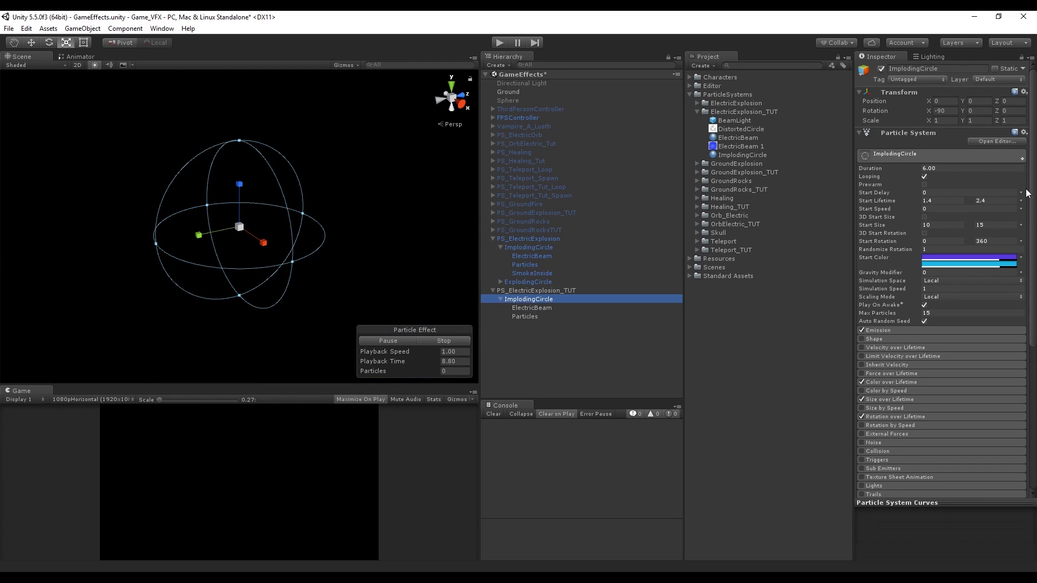
pyautogui.click(1020, 192)
pyautogui.click(989, 215)
pyautogui.click(1002, 199)
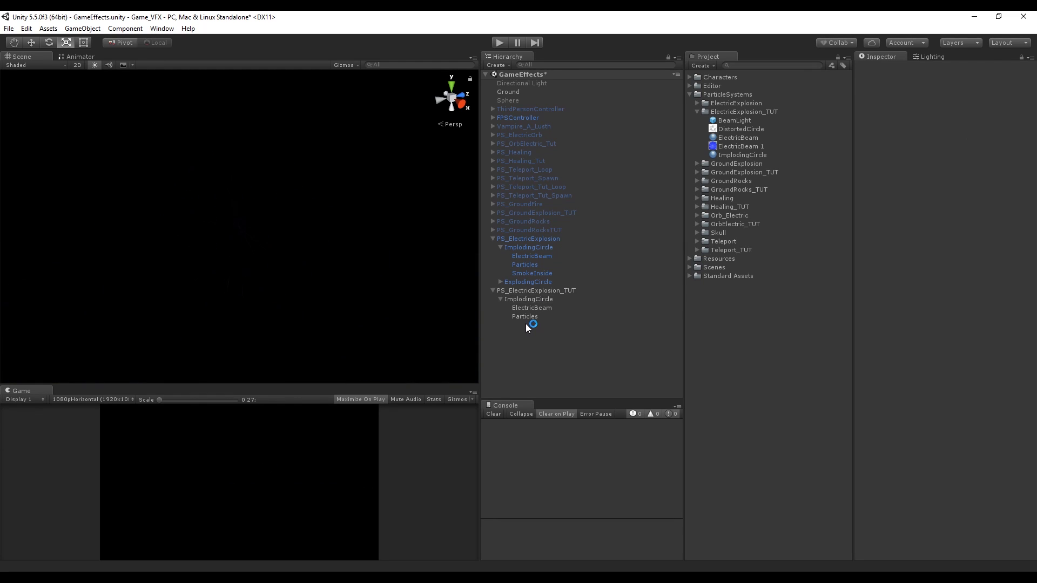
# Step: Set the Start Size range of Particles in PS_ElectricExplosion_TUT to 0.2 and 0.6
pyautogui.click(531, 318)
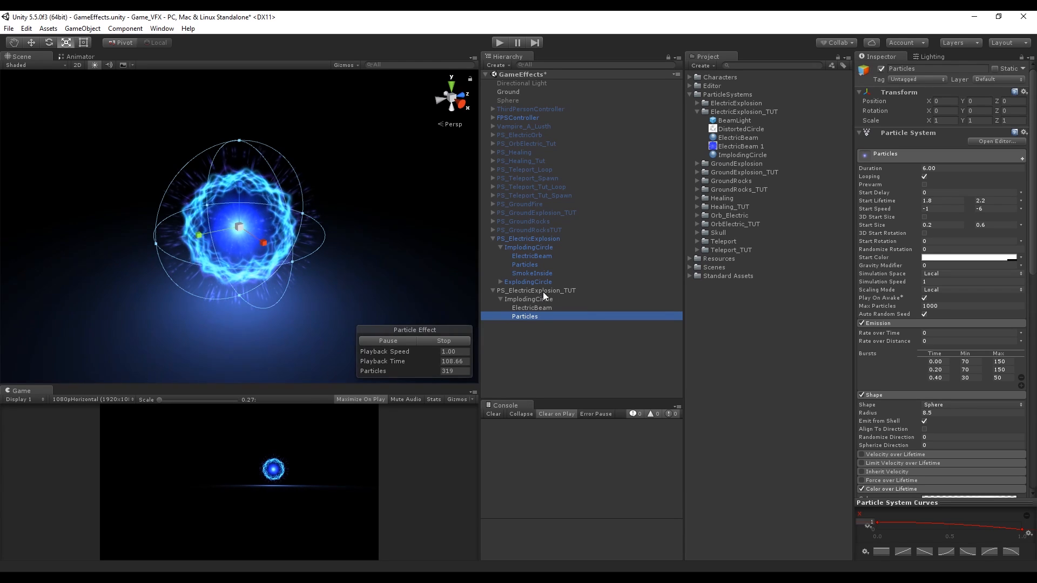
# Step: Add a new particle system under PS_ElectricExplosion_TUT and name it SmokeInside
pyautogui.rightClick(542, 292)
pyautogui.click(605, 453)
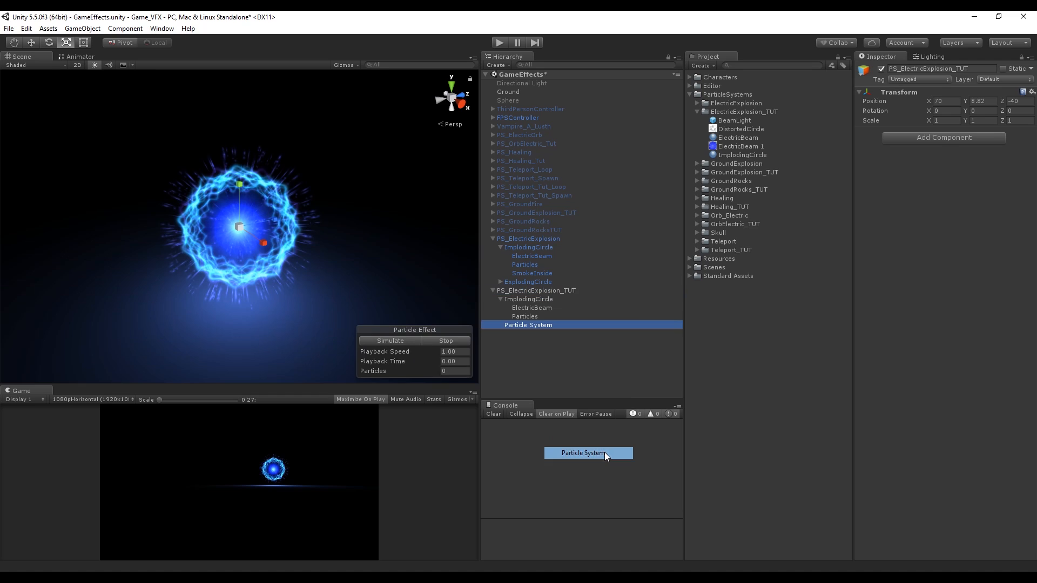
pyautogui.click(924, 68)
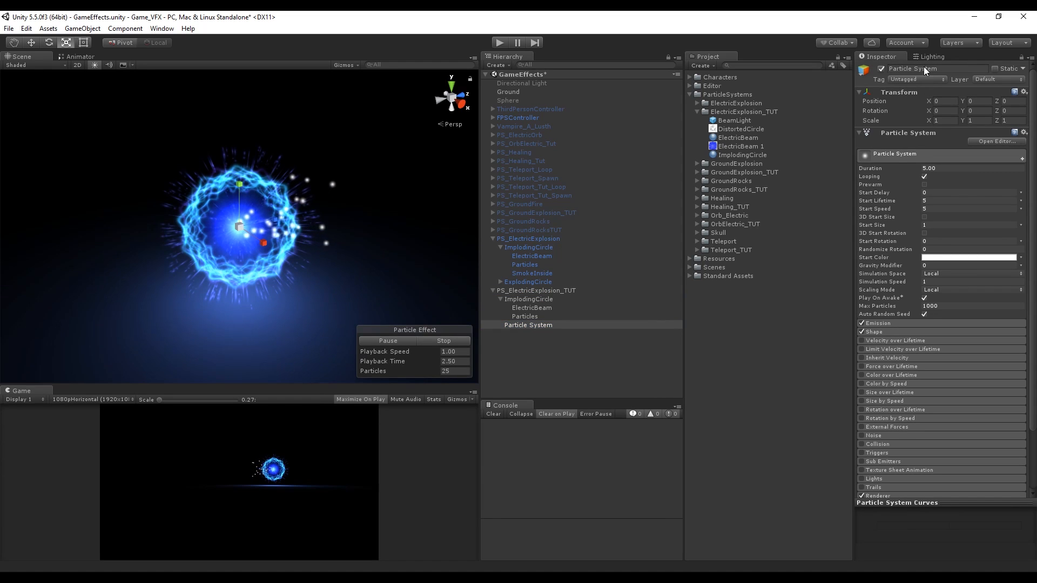
pyautogui.write('SmokeInside')
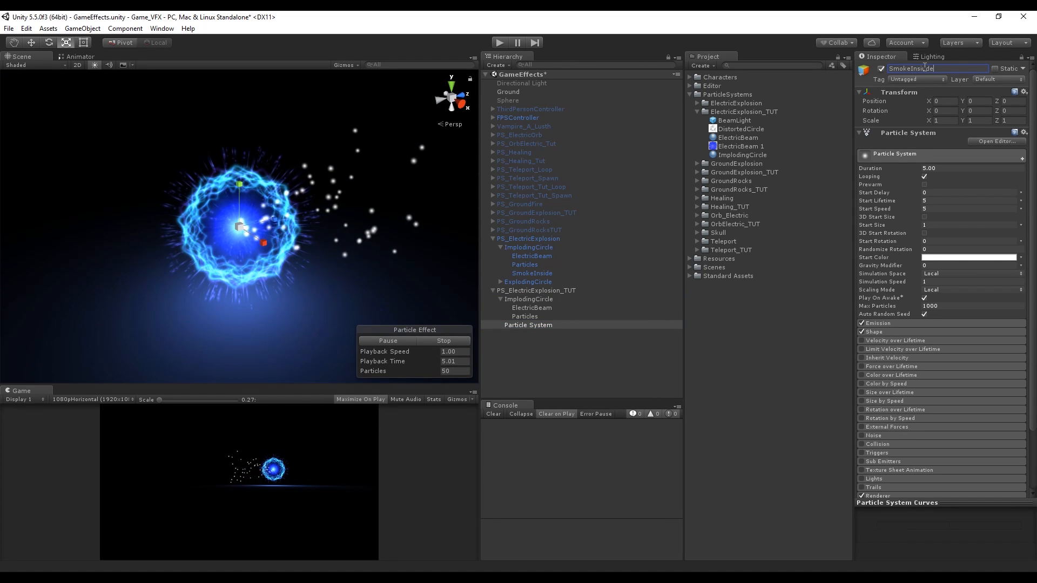
pyautogui.press('Return')
# Step: Set SmokeInside's X rotation to -90 and its particle system Duration to 6
pyautogui.click(943, 111)
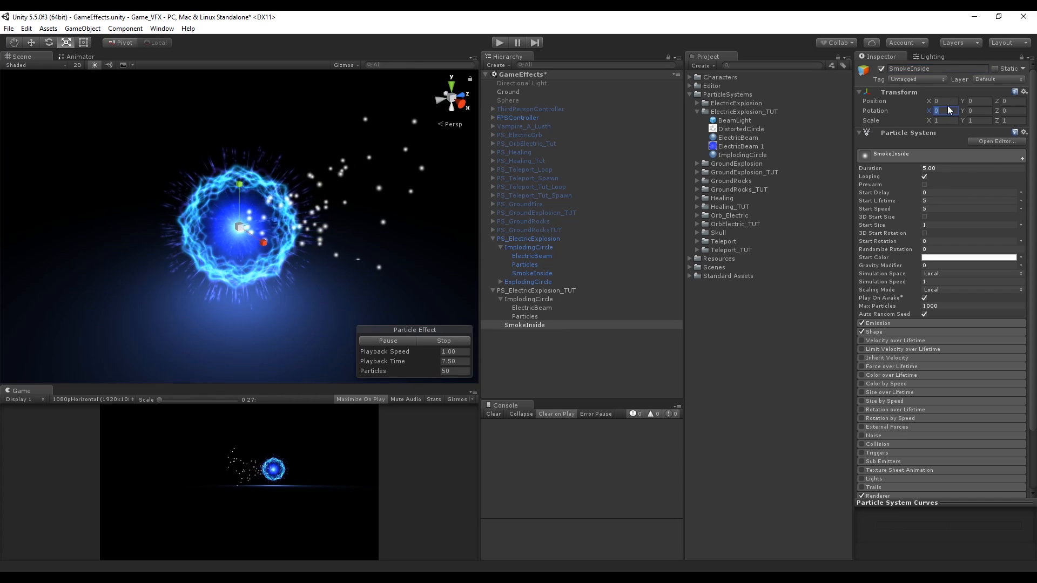
pyautogui.write('-9')
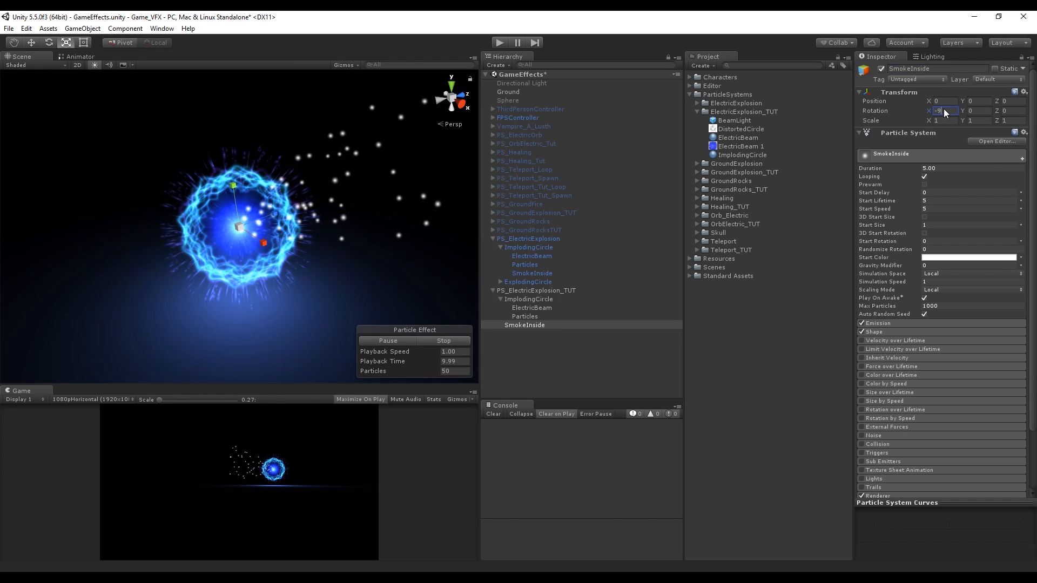
pyautogui.write('0')
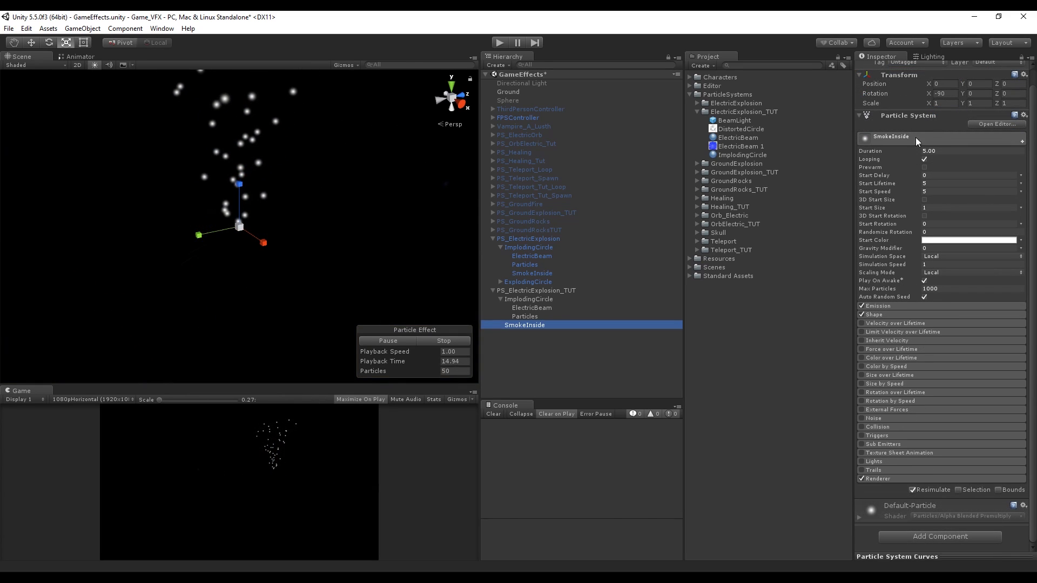
pyautogui.click(948, 151)
pyautogui.write('6')
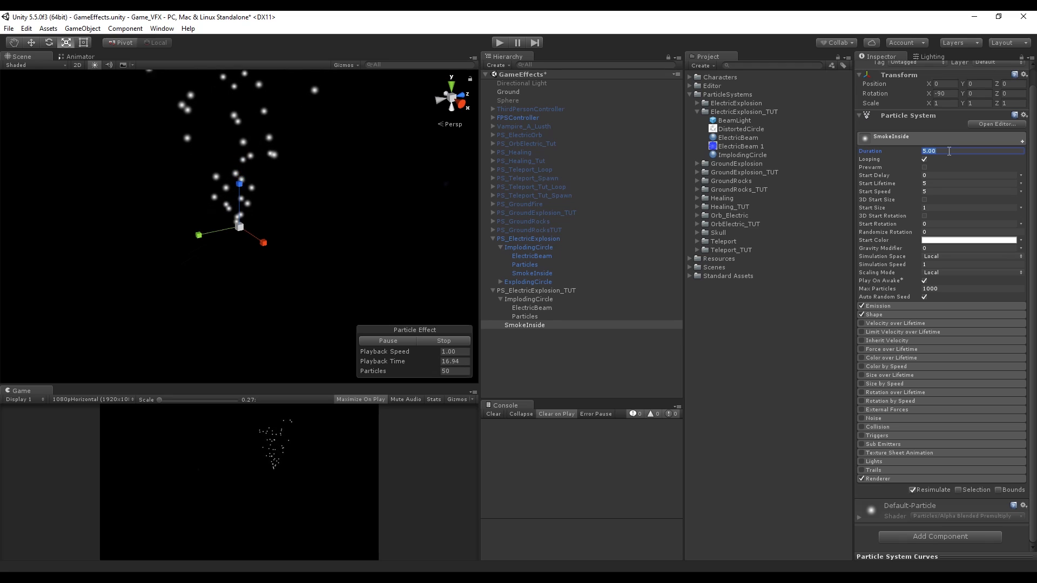
pyautogui.press('Return')
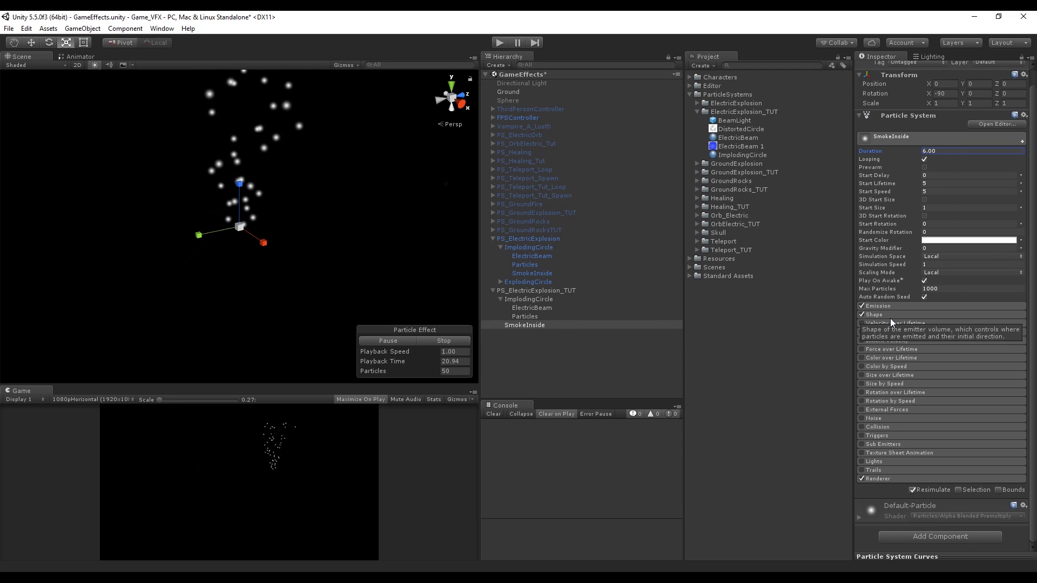
# Step: Disable SmokeInside's Shape module and set its Start Speed to 0
pyautogui.click(863, 315)
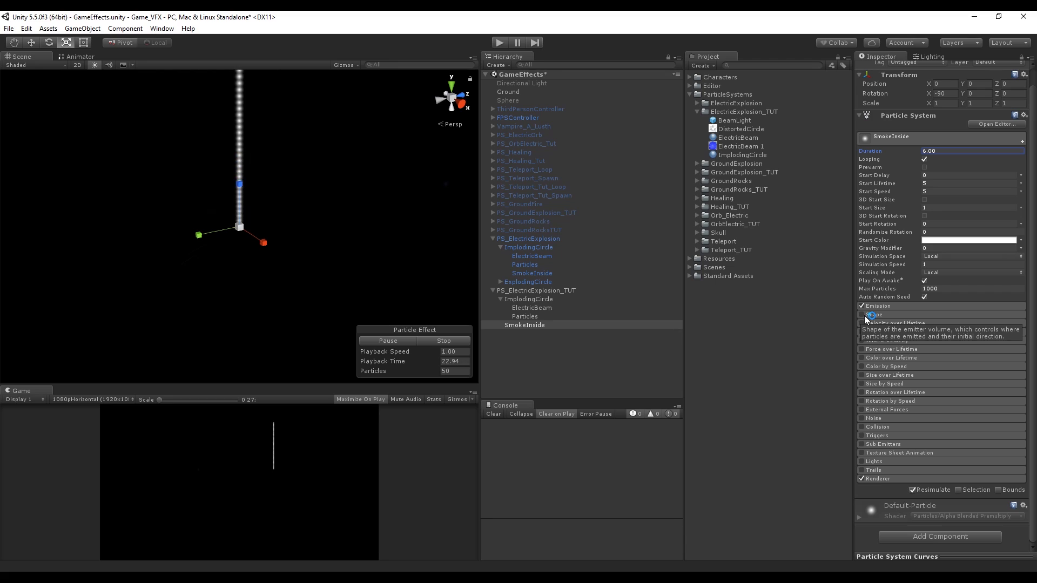
pyautogui.click(938, 192)
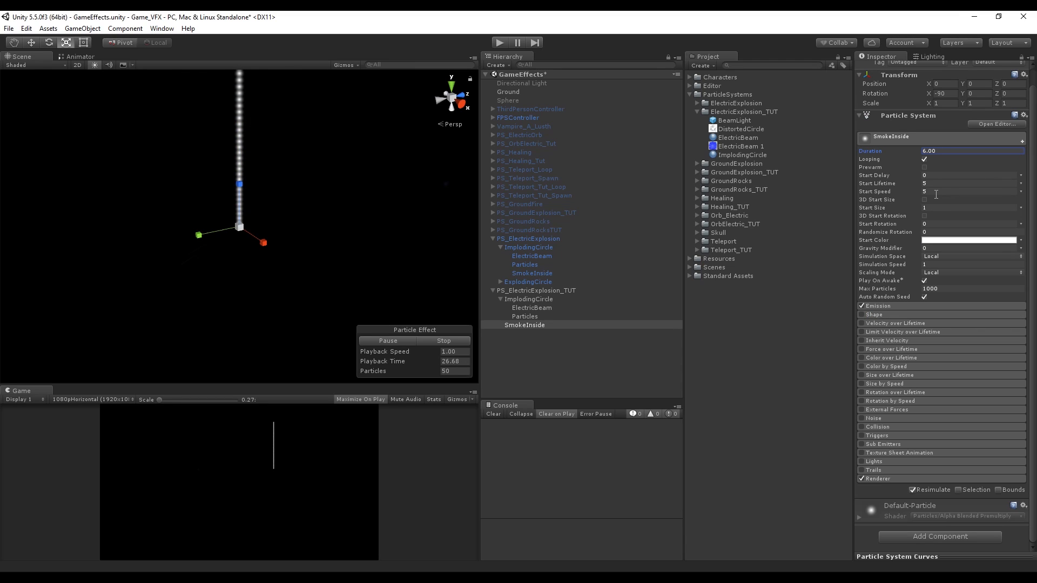
pyautogui.write('0')
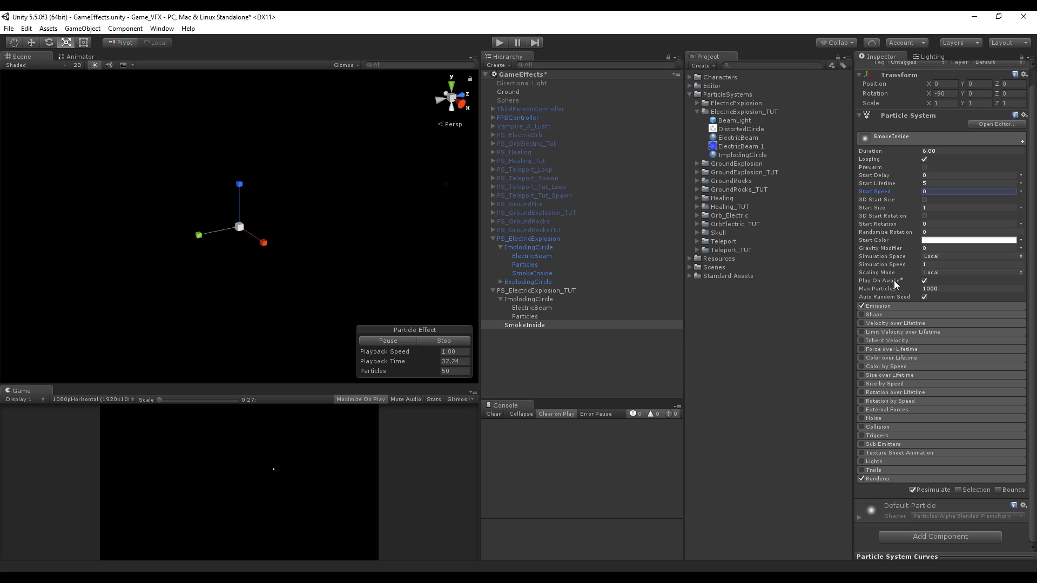
# Step: Create a new material named SmokeInside in the ElectricExplosion_TUT folder
pyautogui.rightClick(751, 111)
pyautogui.moveTo(827, 118)
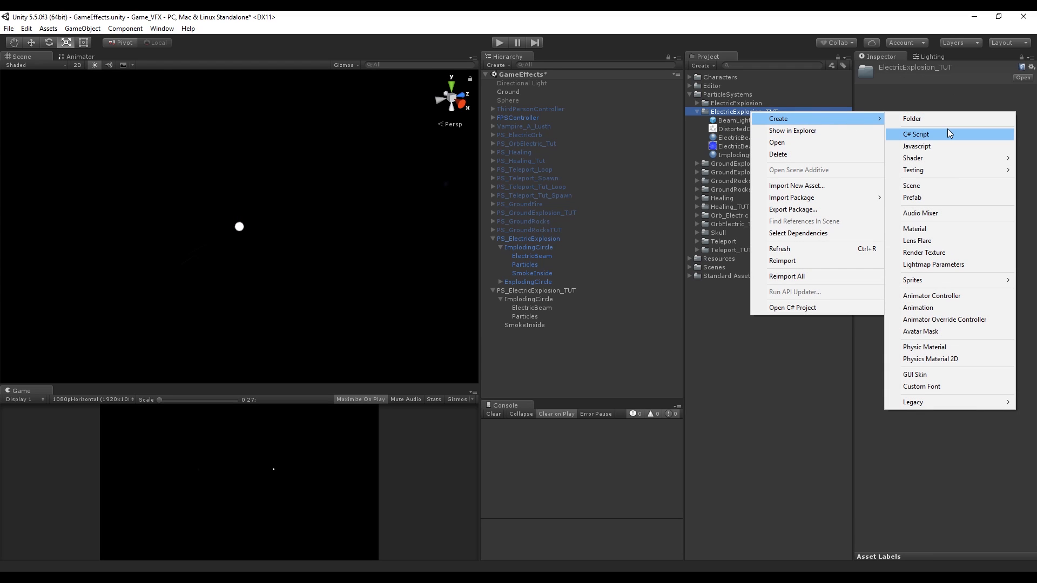
pyautogui.click(922, 229)
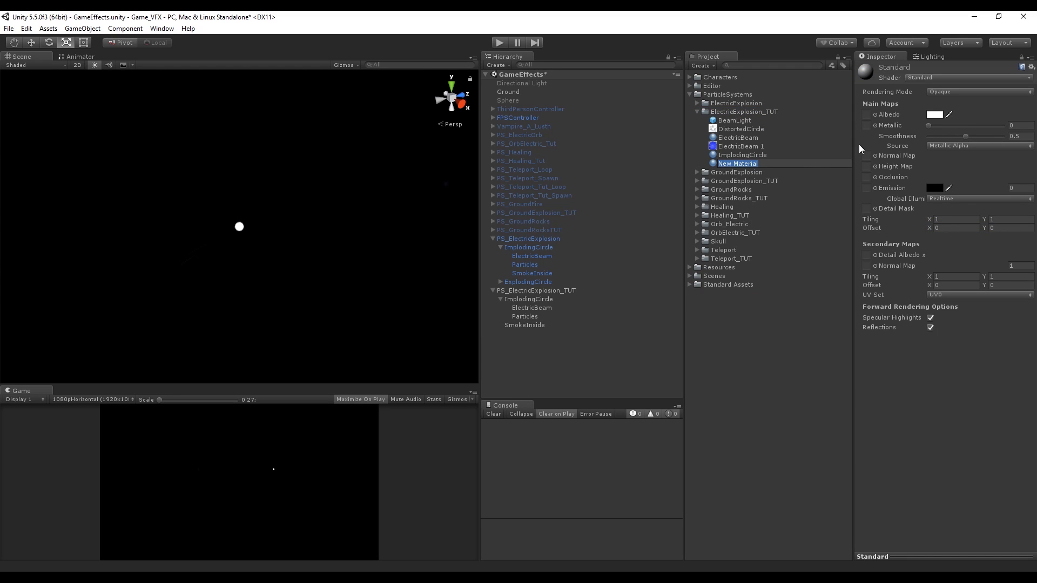
pyautogui.write('SmokeInside')
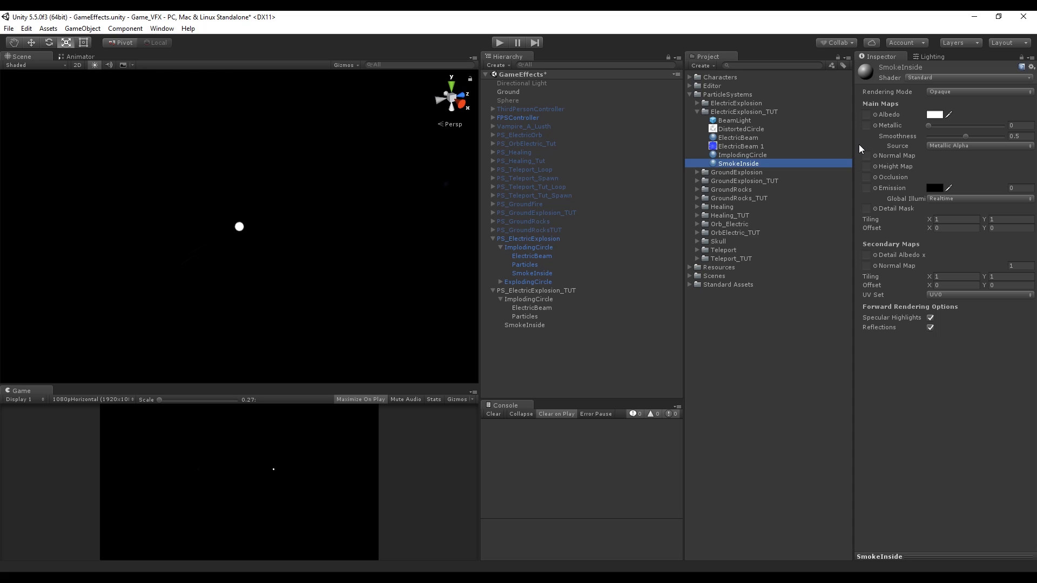
pyautogui.press('Return')
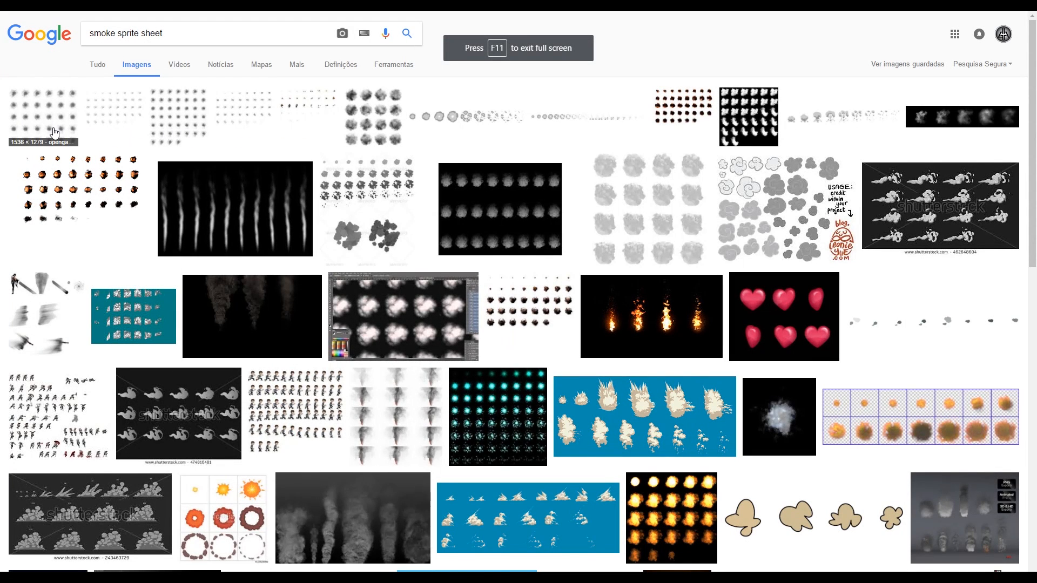
# Step: Switch to the browser and preview several smoke sprite sheets in the Google image results for "smoke sprite sheet"
pyautogui.click(53, 130)
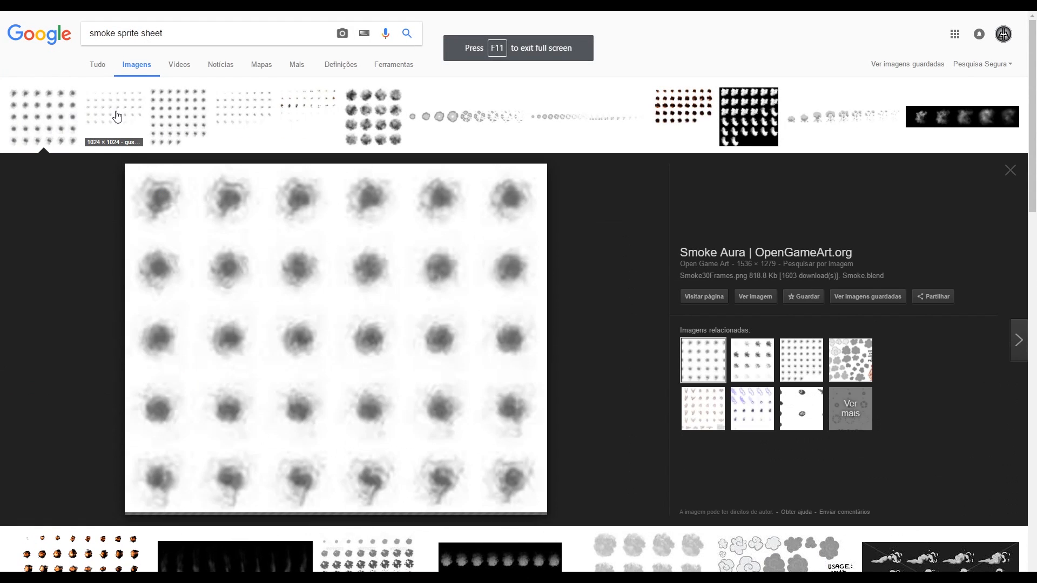
pyautogui.click(123, 111)
pyautogui.click(180, 115)
pyautogui.click(306, 117)
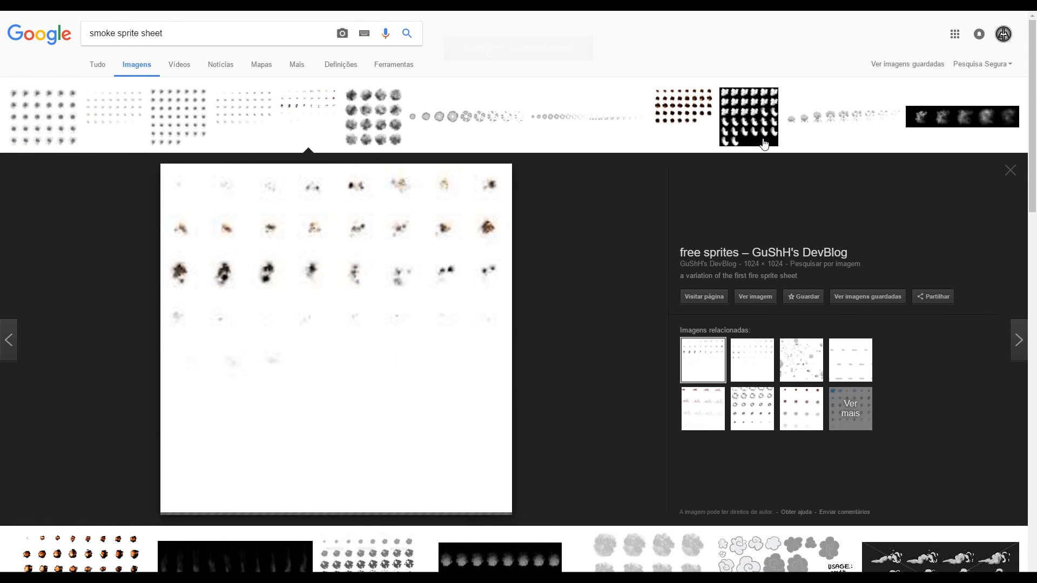
pyautogui.click(842, 118)
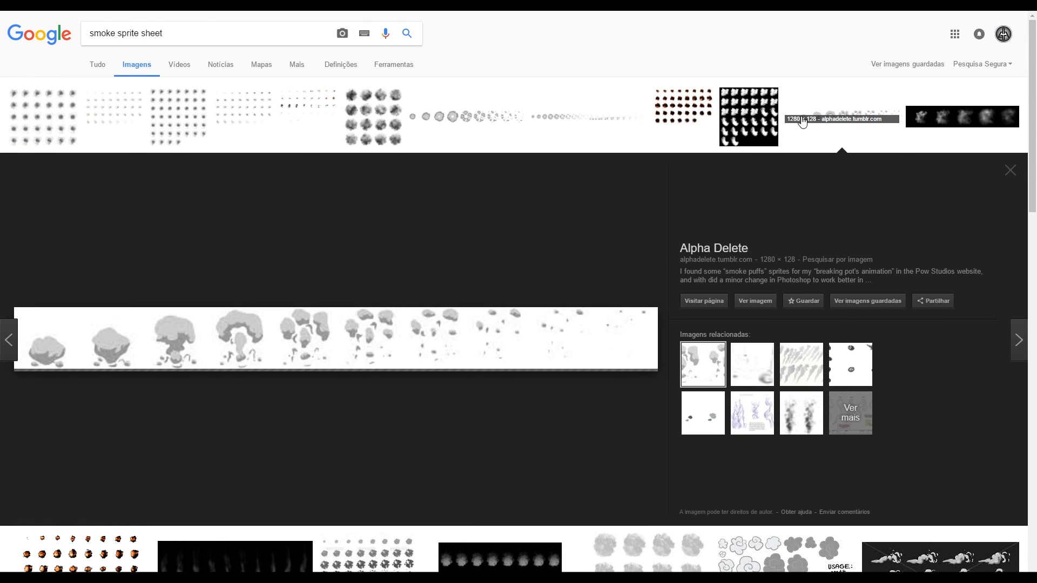
pyautogui.click(292, 108)
pyautogui.click(365, 114)
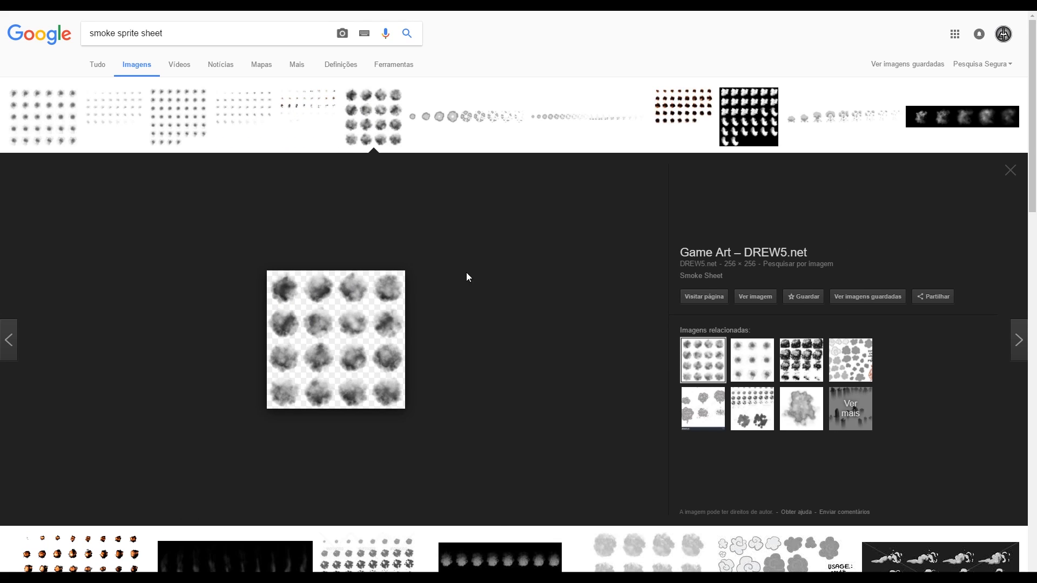
pyautogui.scroll(-6, 685, 187)
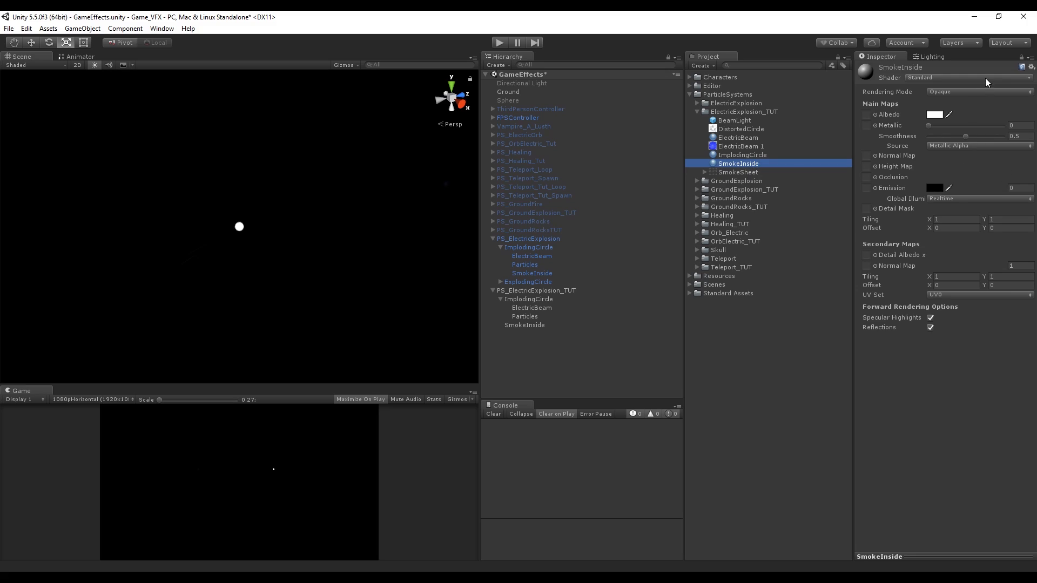
# Step: Give the SmokeInside material the Particles/Additive shader with the SmokeSheet texture, and apply it to the SmokeInside particle system
pyautogui.click(986, 78)
pyautogui.moveTo(959, 161)
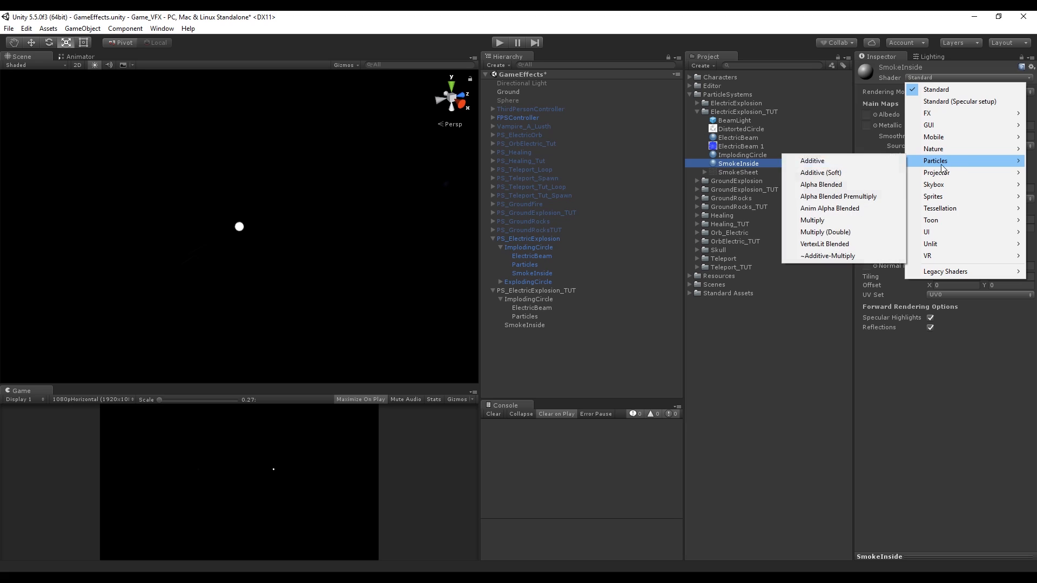
pyautogui.click(877, 163)
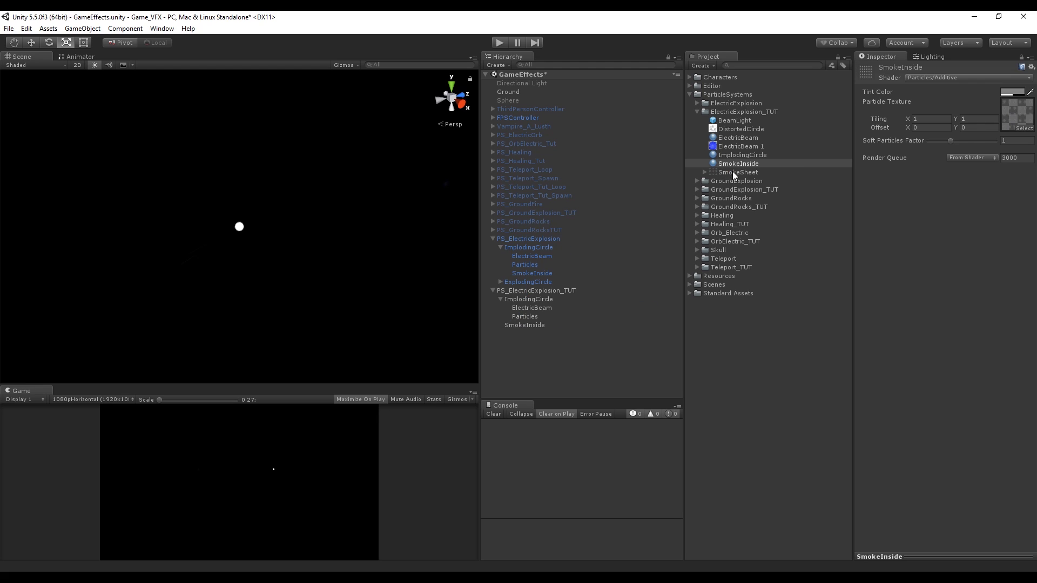
pyautogui.moveTo(735, 164); pyautogui.dragTo(507, 324)
pyautogui.click(522, 324)
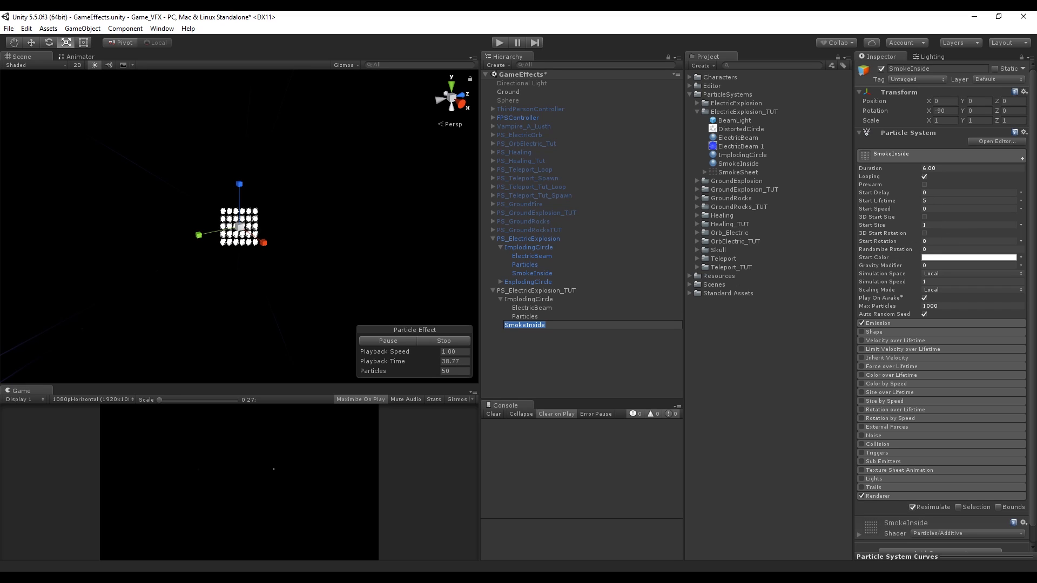
# Step: Set SmokeInside's Start Size to random between two constants, 15 and 20
pyautogui.click(1020, 226)
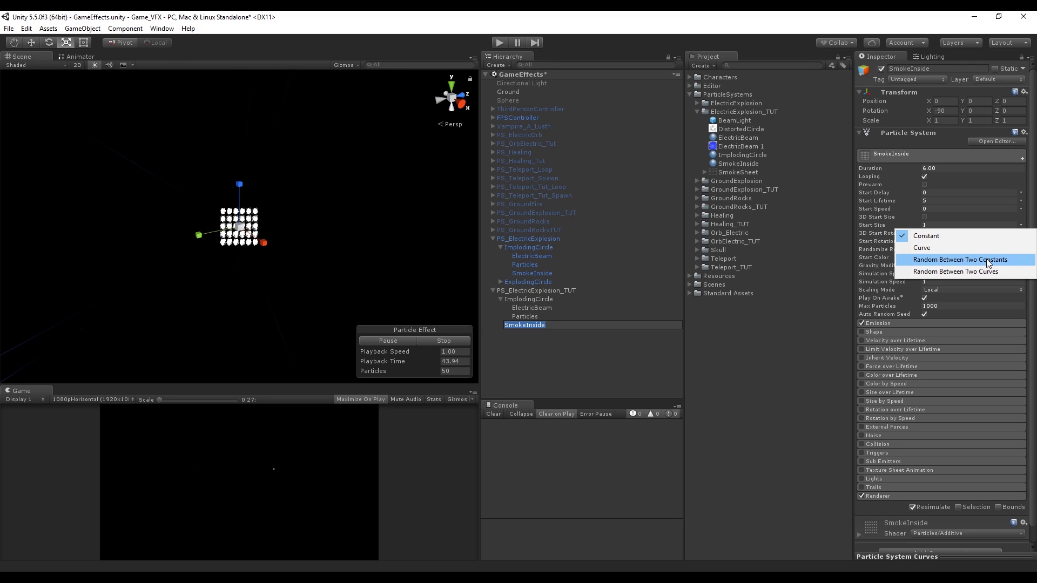
pyautogui.click(961, 258)
pyautogui.write('15')
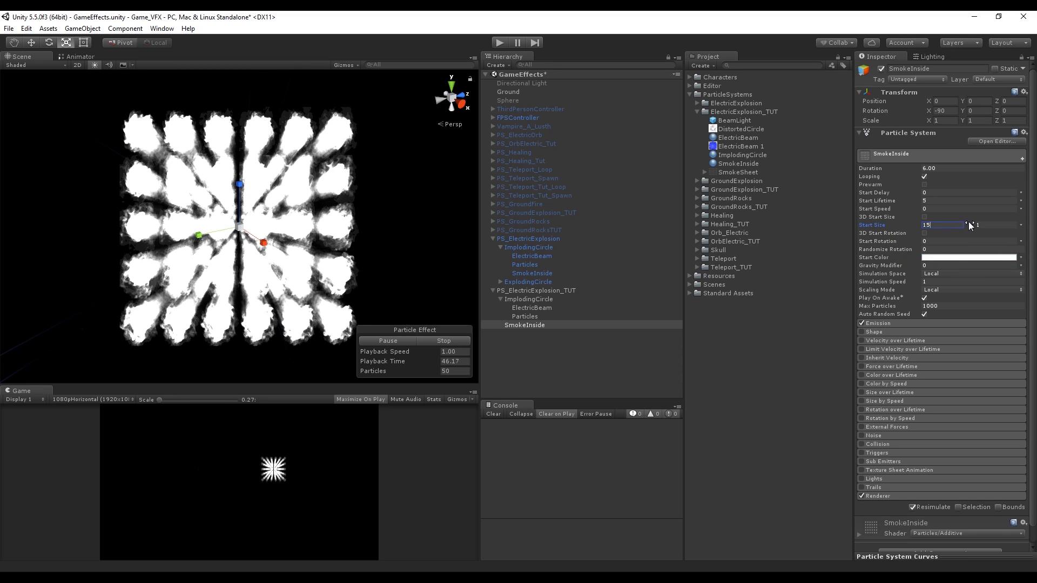
pyautogui.click(986, 225)
pyautogui.write('20')
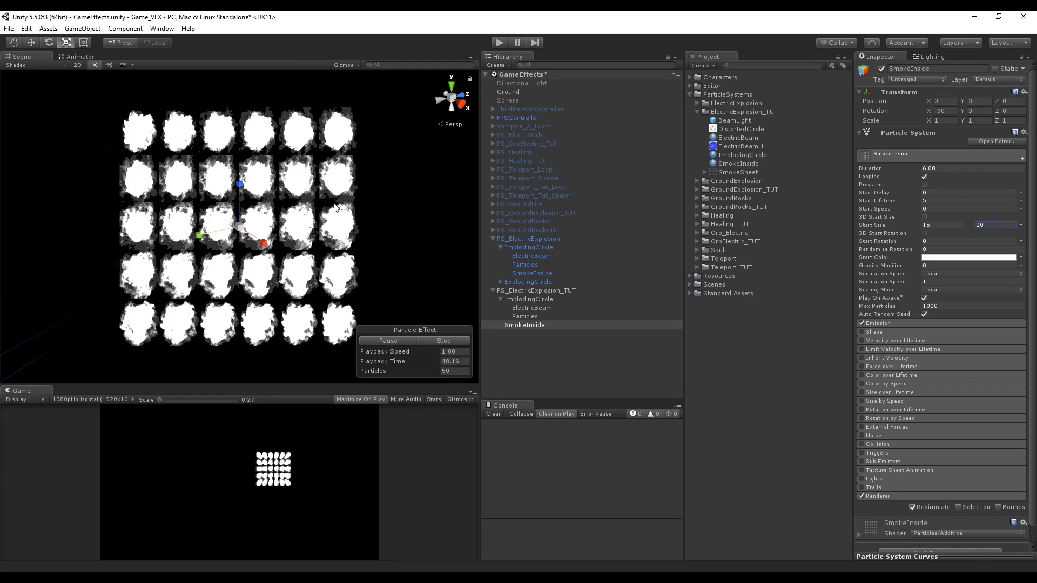
# Step: Limit the SmokeInside particle system to 15 Max Particles
pyautogui.click(374, 176)
pyautogui.click(525, 325)
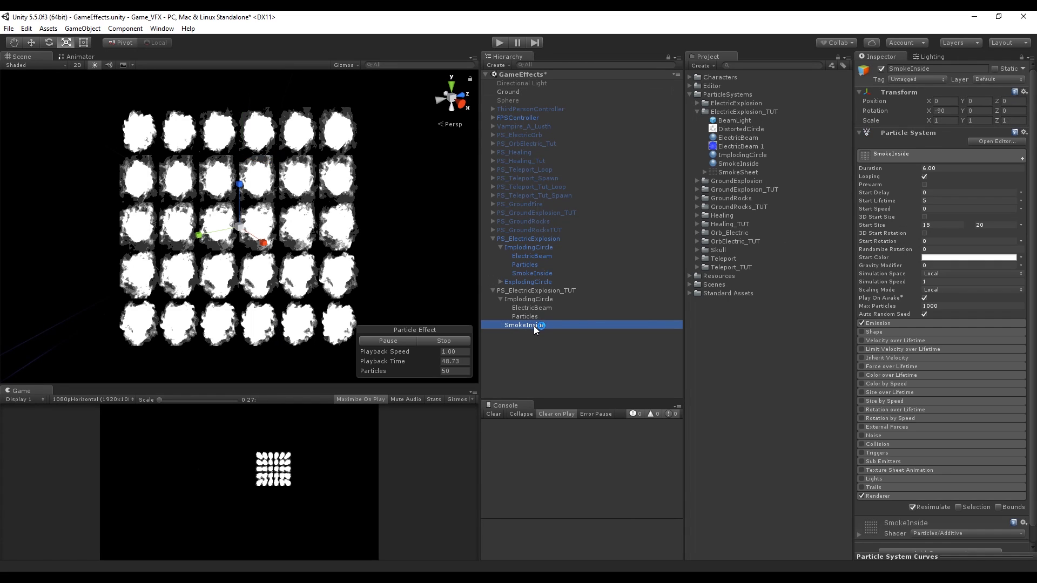
pyautogui.click(946, 307)
pyautogui.write('15')
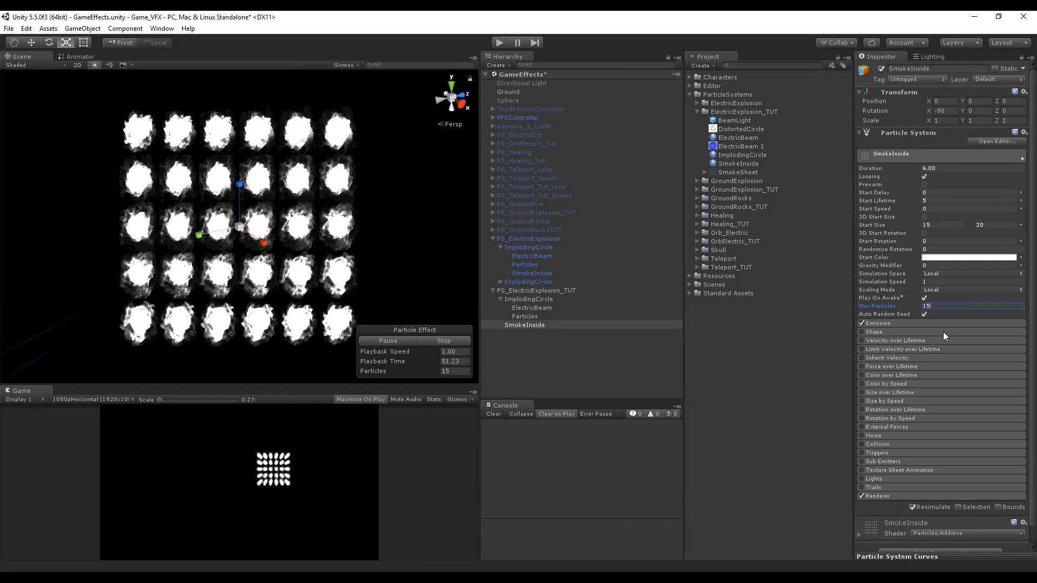
# Step: Set SmokeInside's emission Rate over Time to 0 and add a burst of 5 to 10 particles at time 0
pyautogui.click(940, 323)
pyautogui.press('Tab')
pyautogui.write('0')
pyautogui.click(1021, 362)
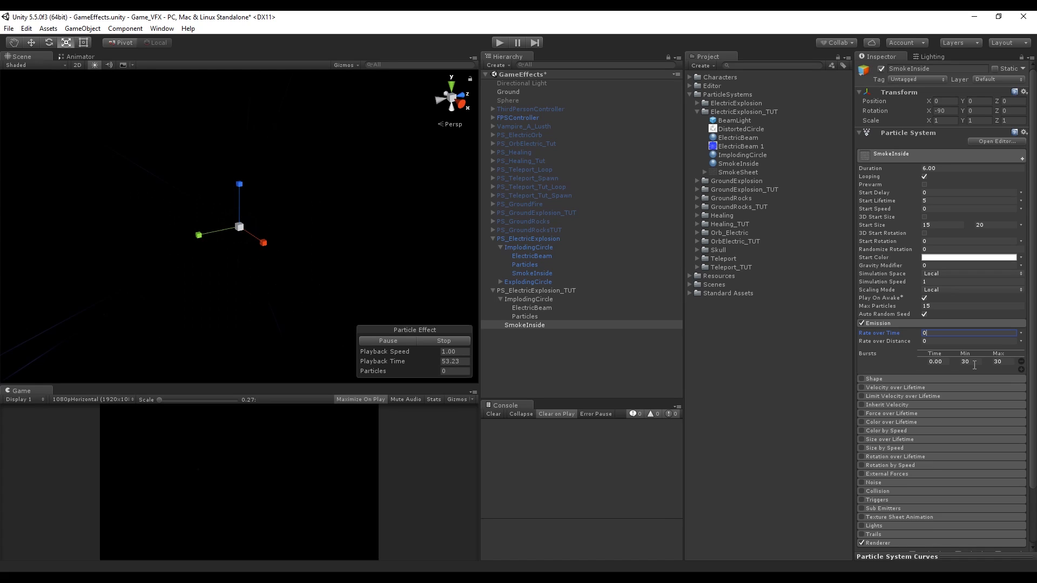
pyautogui.click(965, 361)
pyautogui.write('5')
pyautogui.click(999, 361)
pyautogui.write('10')
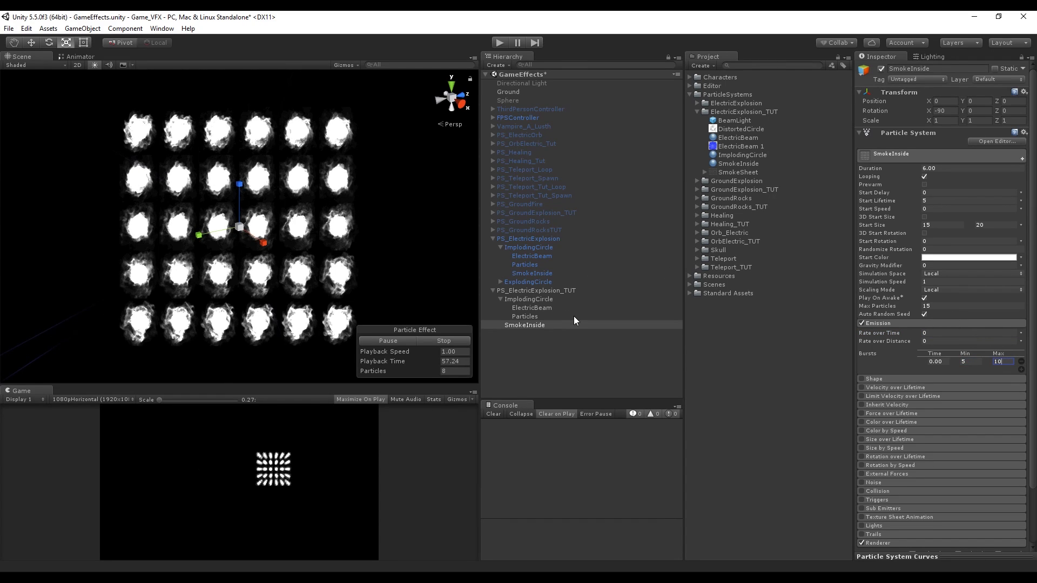
# Step: Enable Texture Sheet Animation on SmokeInside with 6 by 5 tiles and 4 cycles
pyautogui.scroll(-3, 908, 343)
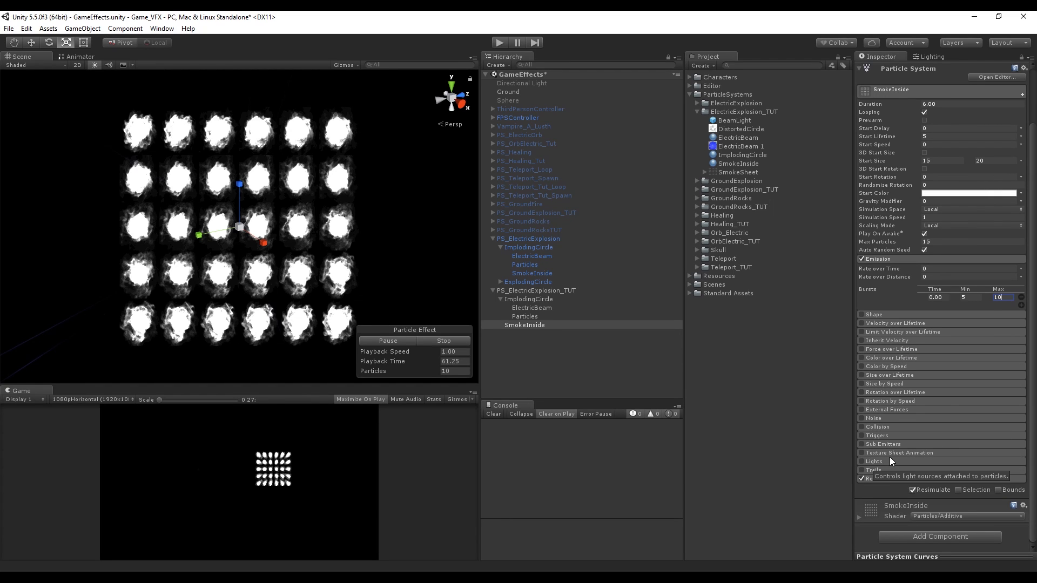
pyautogui.click(876, 453)
pyautogui.click(862, 454)
pyautogui.scroll(-3, 942, 464)
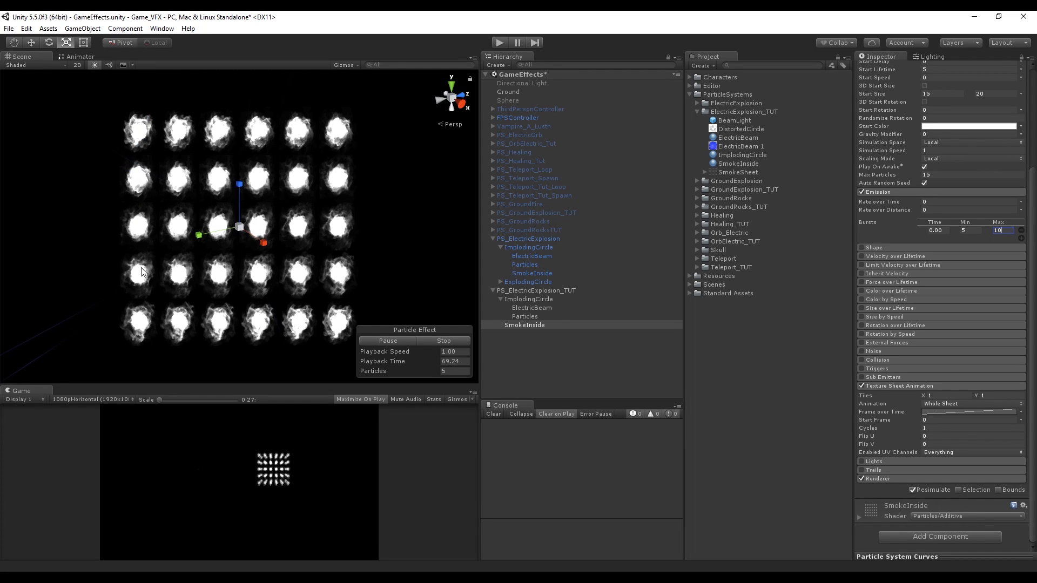
pyautogui.click(952, 394)
pyautogui.write('6')
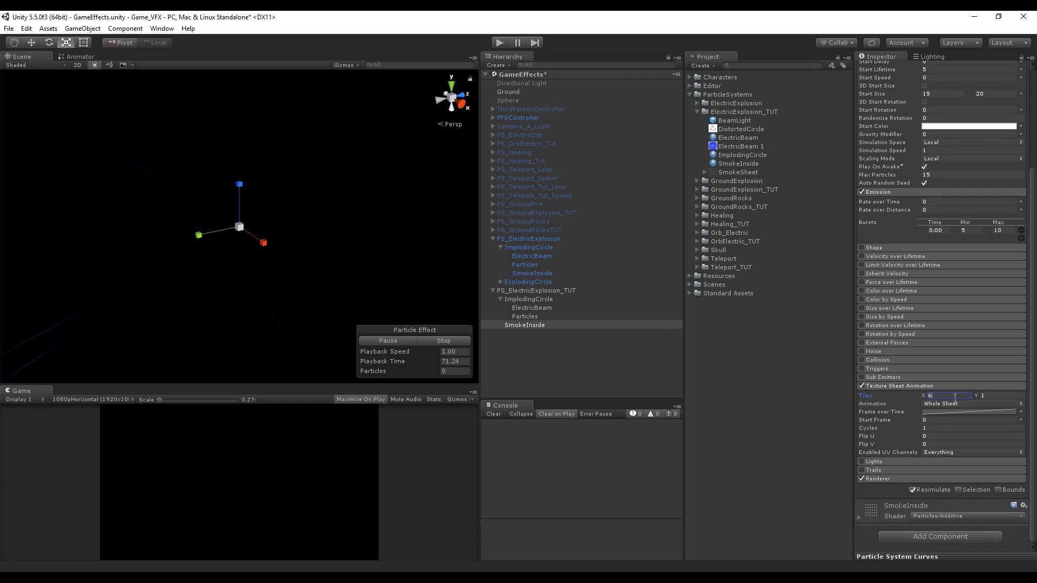
pyautogui.click(999, 397)
pyautogui.write('5')
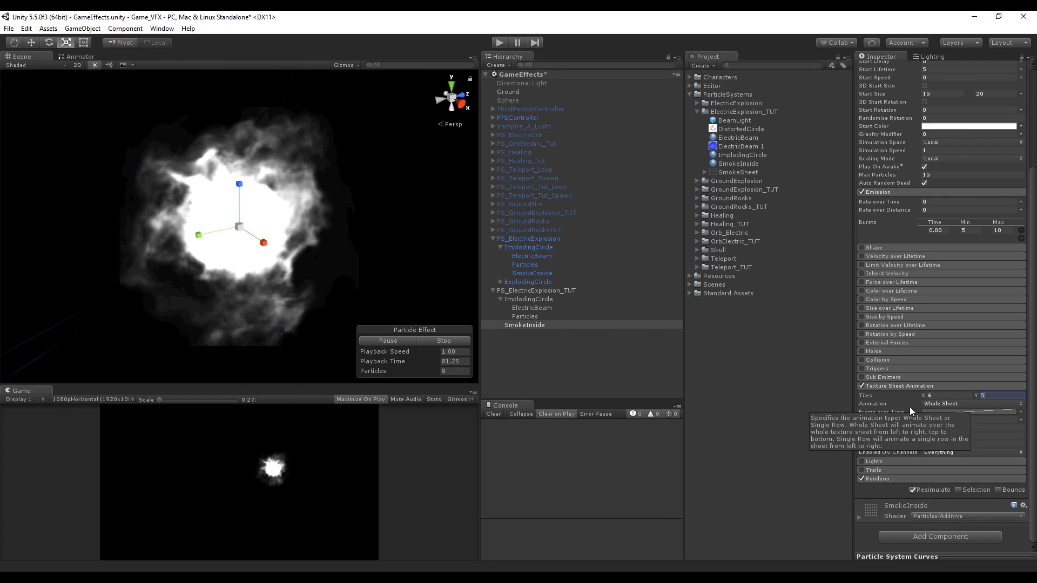
pyautogui.moveTo(876, 427); pyautogui.dragTo(882, 427)
pyautogui.write('4')
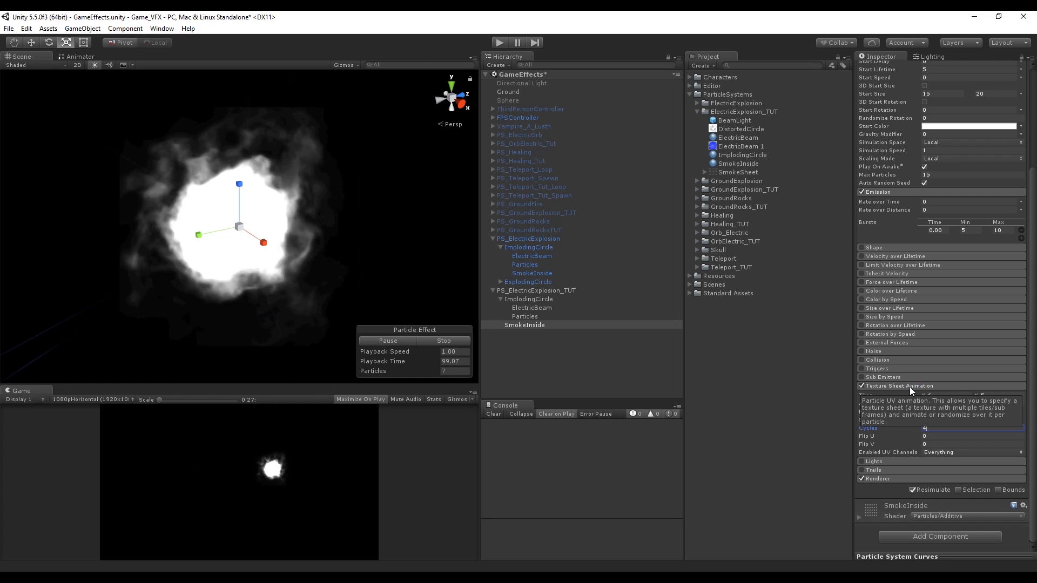
# Step: Set SmokeInside's Start Lifetime to random between two constants, 1.8 and 2.6
pyautogui.scroll(10, 909, 387)
pyautogui.click(1021, 209)
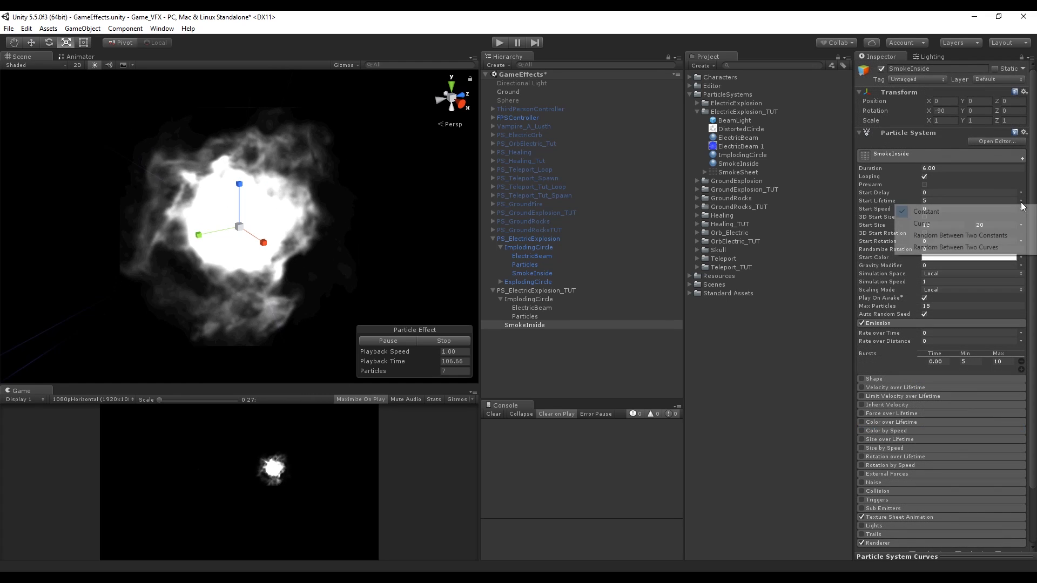
pyautogui.click(975, 236)
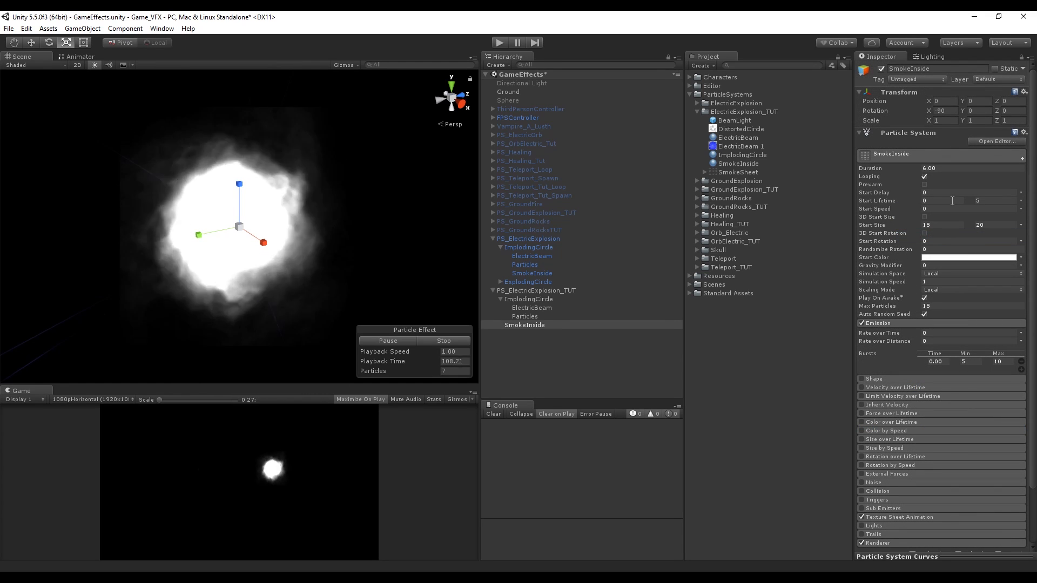
pyautogui.click(955, 201)
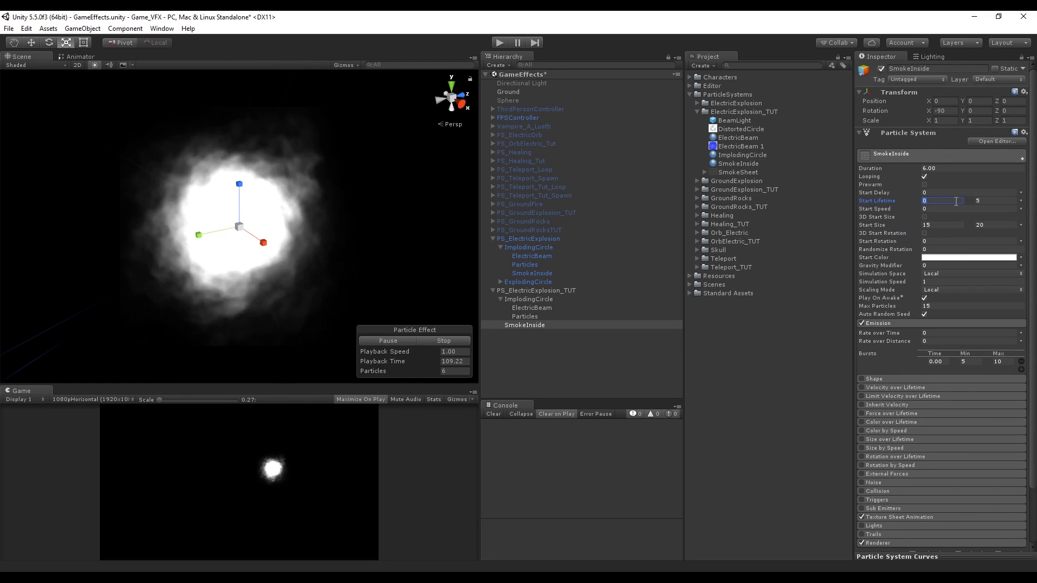
pyautogui.click(997, 200)
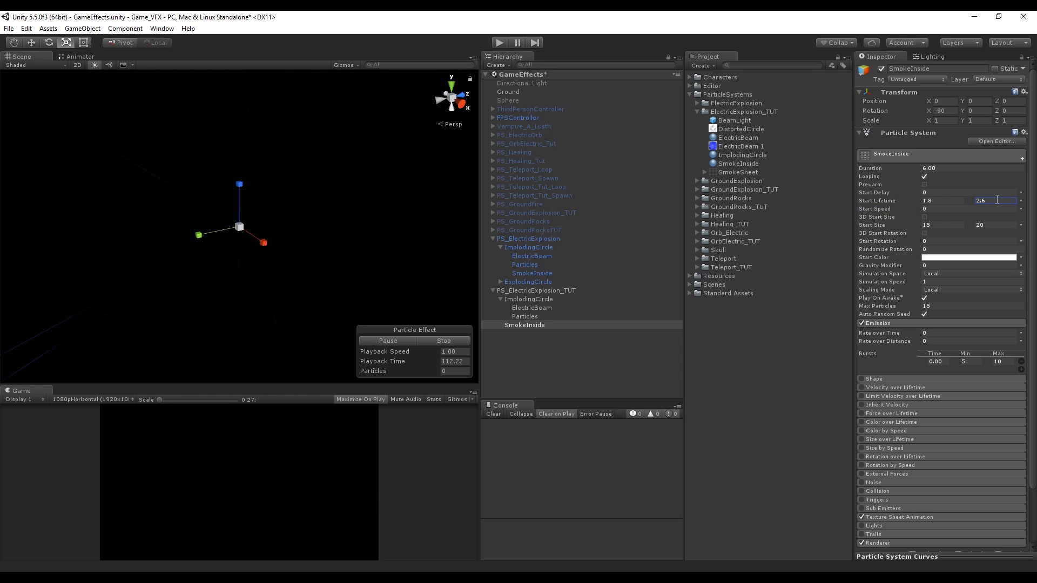
# Step: Change SmokeInside's Start Color to a purple with reduced alpha
pyautogui.click(976, 258)
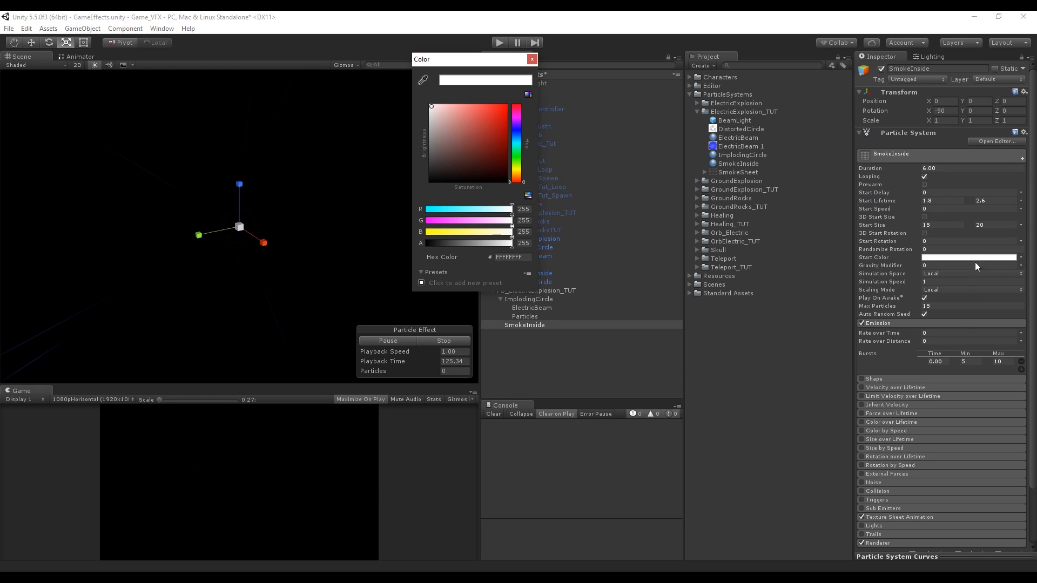
pyautogui.moveTo(512, 243); pyautogui.dragTo(483, 243)
pyautogui.moveTo(517, 165); pyautogui.dragTo(522, 122)
pyautogui.click(494, 116)
pyautogui.click(532, 59)
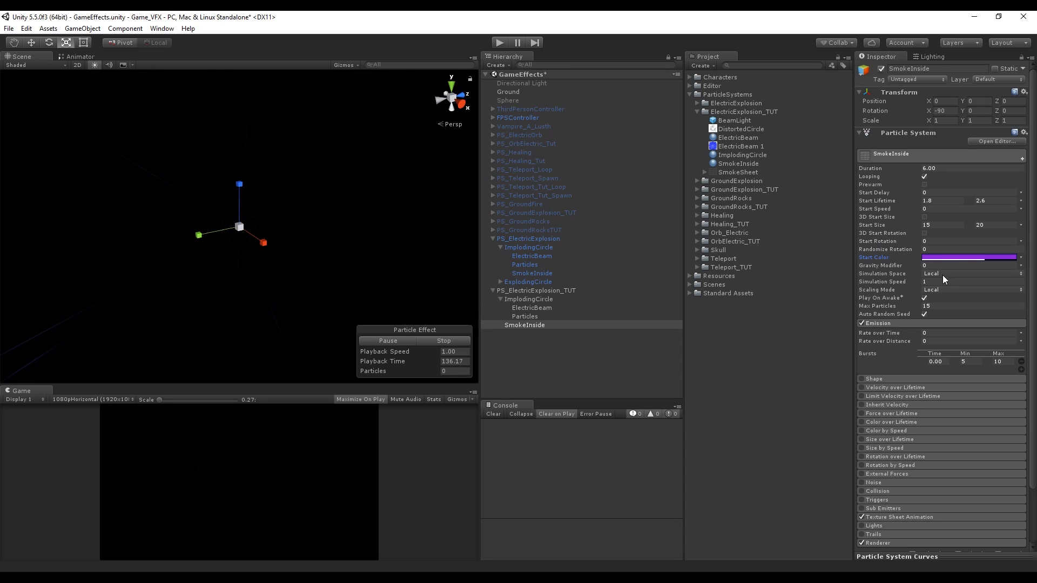
# Step: Set SmokeInside's Start Color to random between two colors and copy the purple into the second color
pyautogui.click(1014, 260)
pyautogui.click(978, 287)
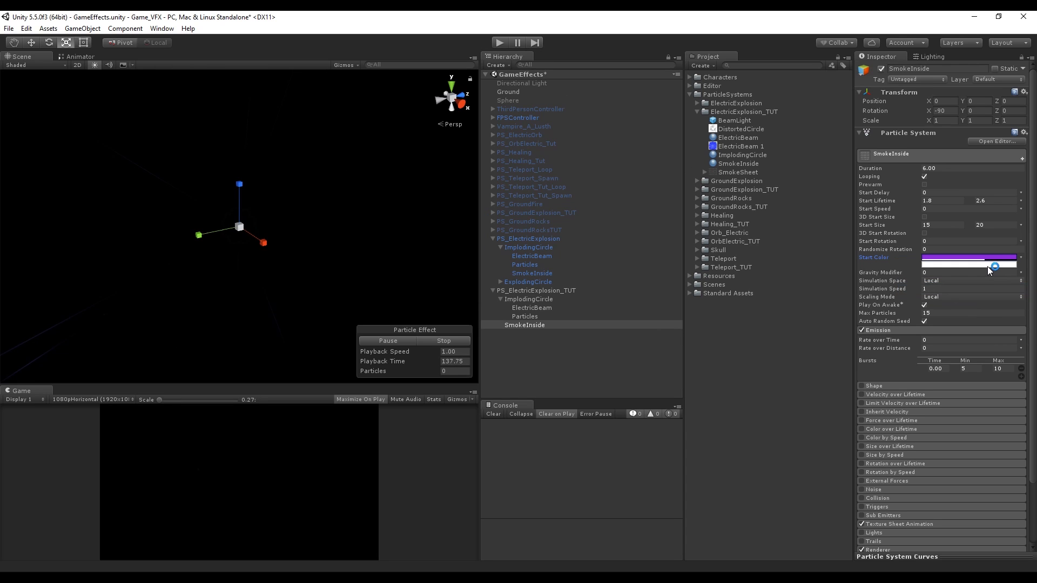
pyautogui.rightClick(993, 264)
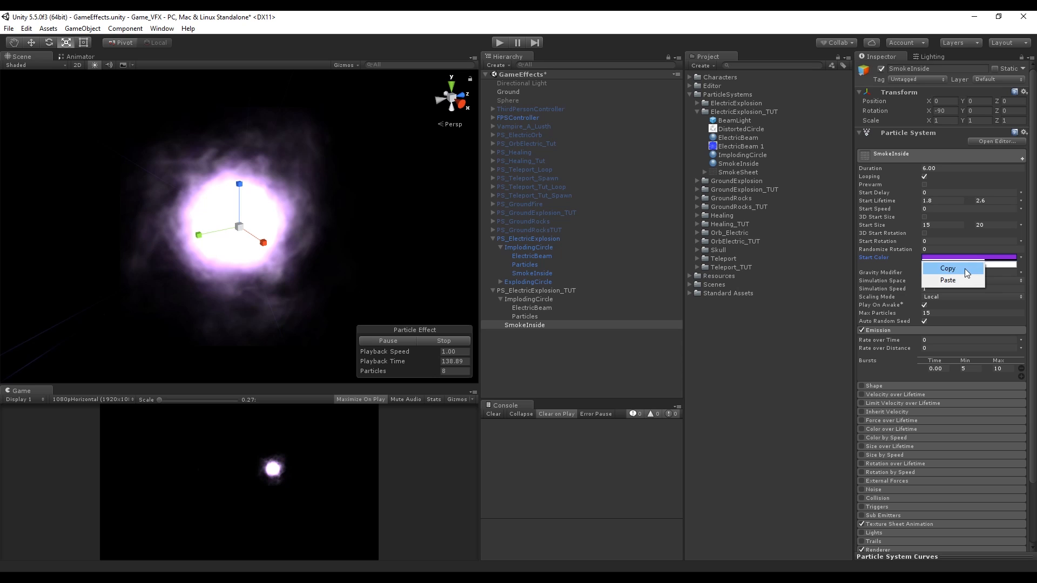
pyautogui.click(965, 268)
pyautogui.rightClick(965, 268)
pyautogui.click(978, 281)
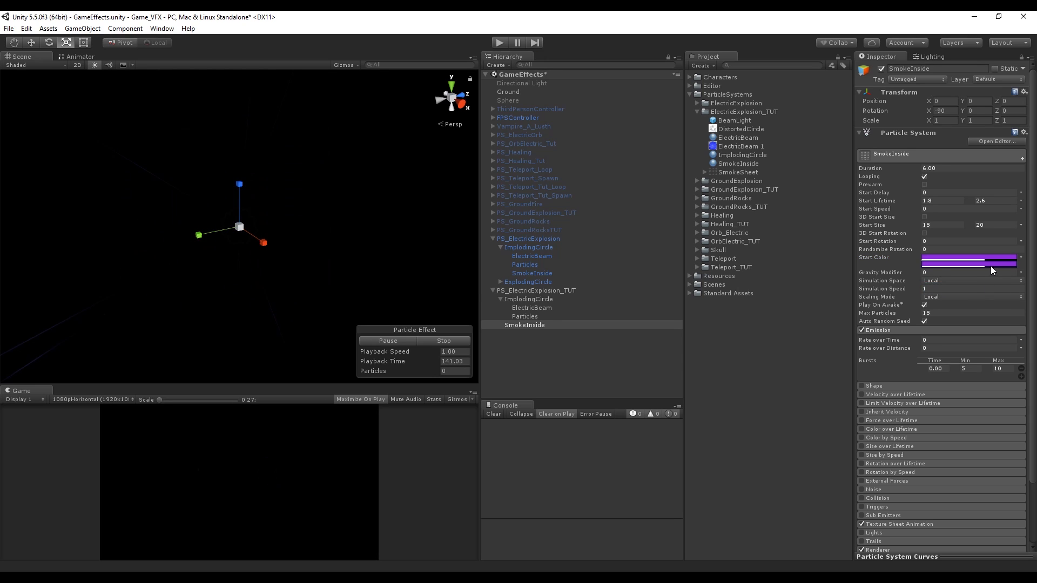
# Step: Change SmokeInside's second Start Color to the blue 1988D6 with an alpha of 128
pyautogui.click(991, 265)
pyautogui.moveTo(522, 127); pyautogui.dragTo(521, 137)
pyautogui.moveTo(488, 244); pyautogui.dragTo(471, 246)
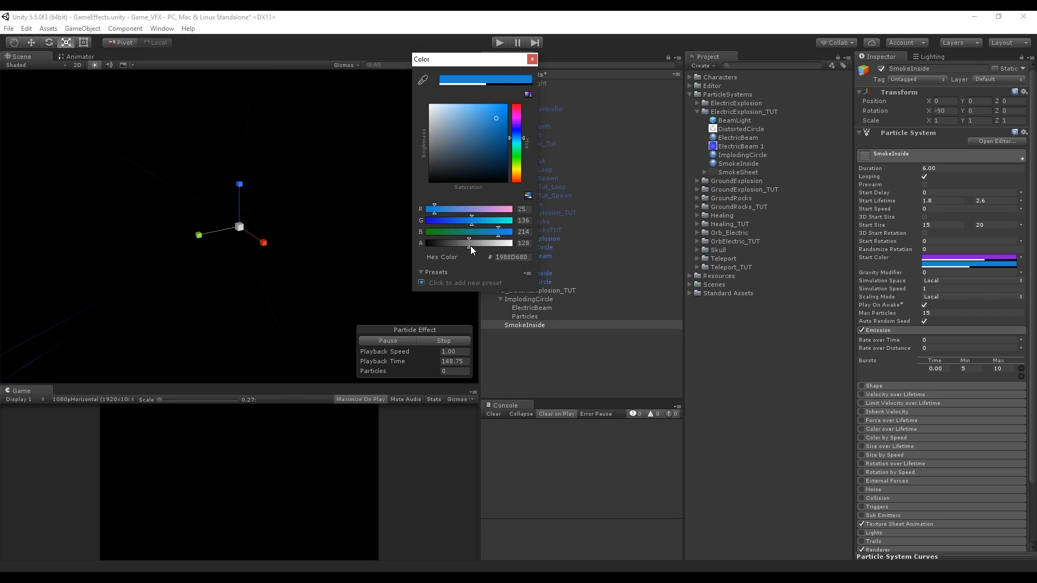
pyautogui.click(532, 59)
# Step: Set SmokeInside's Start Rotation to random between two constants, 0 and 360, and Randomize Rotation to 1
pyautogui.click(1021, 241)
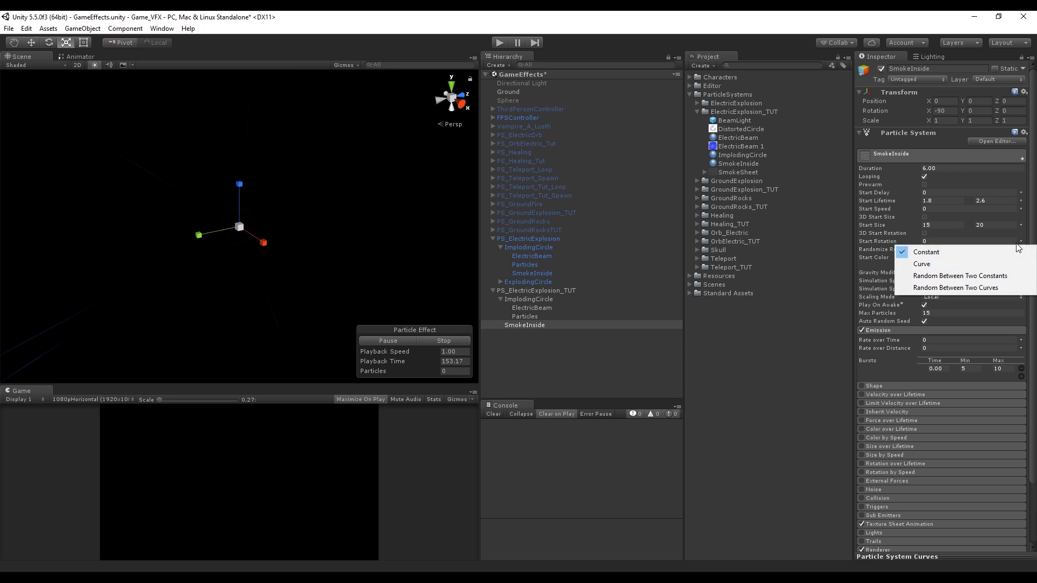
pyautogui.click(997, 277)
pyautogui.click(997, 241)
pyautogui.write('36')
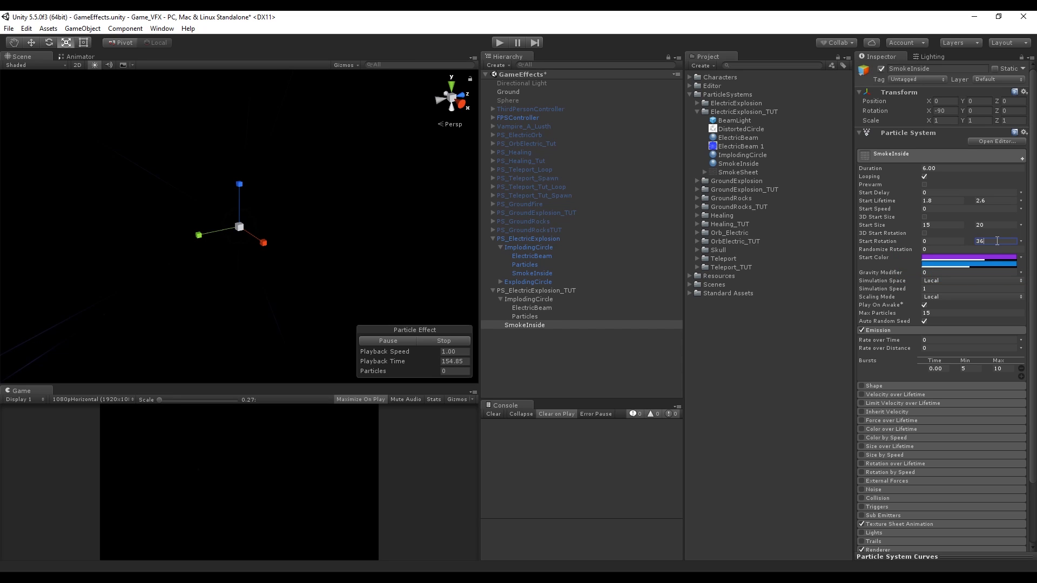
pyautogui.write('0')
pyautogui.click(975, 256)
pyautogui.click(977, 249)
pyautogui.write('1')
# Step: Set SmokeInside's Start Delay to random between two constants, 0 and 0.2
pyautogui.click(1020, 193)
pyautogui.click(959, 216)
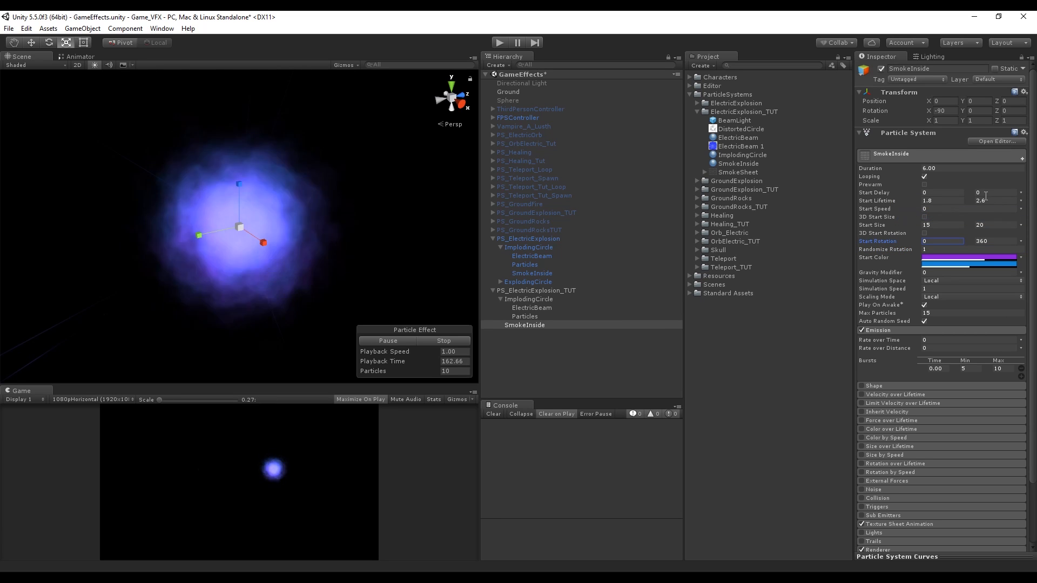
pyautogui.click(994, 192)
pyautogui.write('.2')
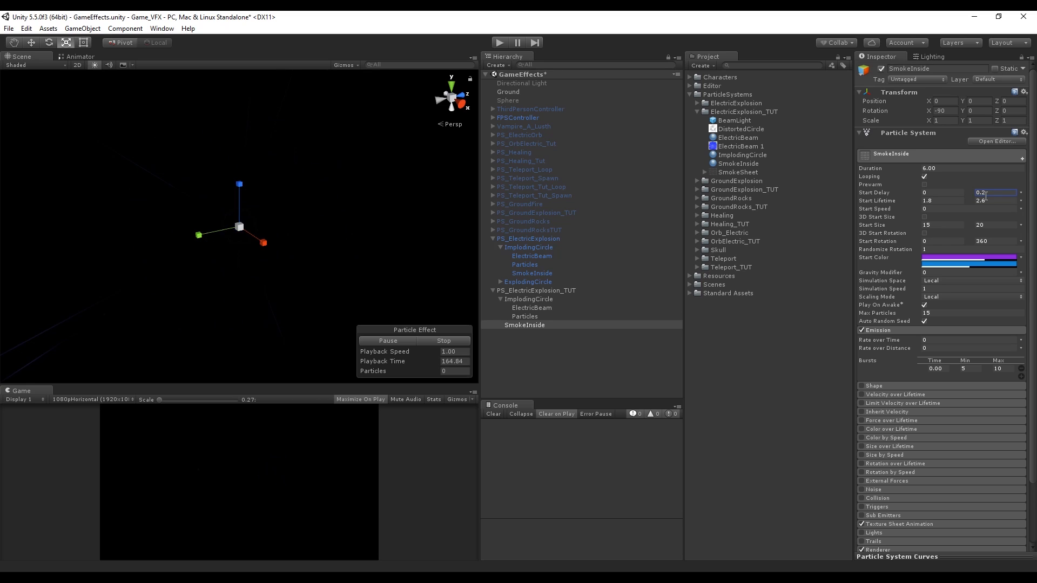
pyautogui.click(1026, 229)
# Step: Enable Color over Lifetime on SmokeInside with the preset white gradient that is transparent at both ends
pyautogui.scroll(-3, 1000, 215)
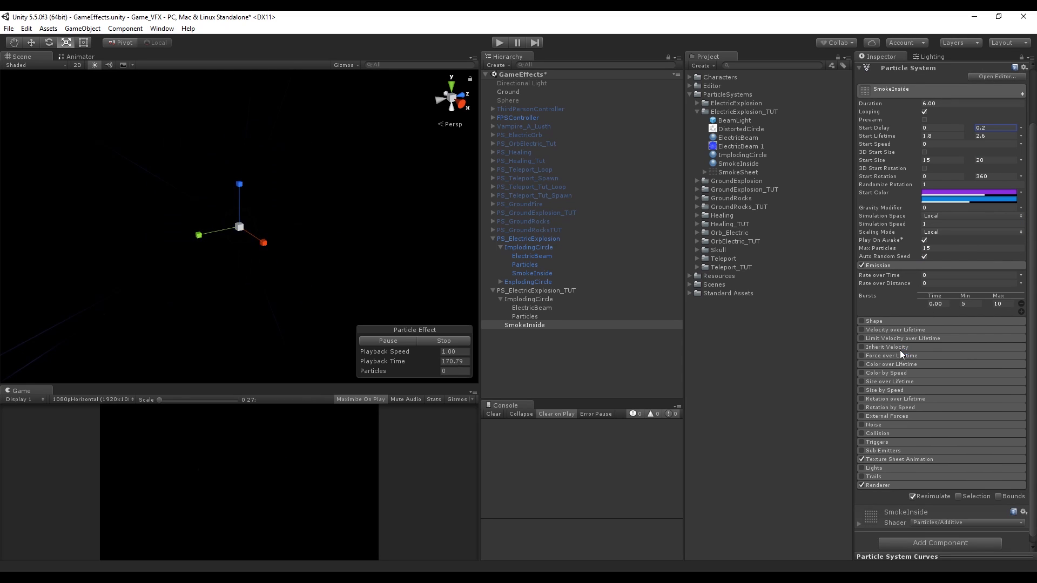
pyautogui.click(862, 365)
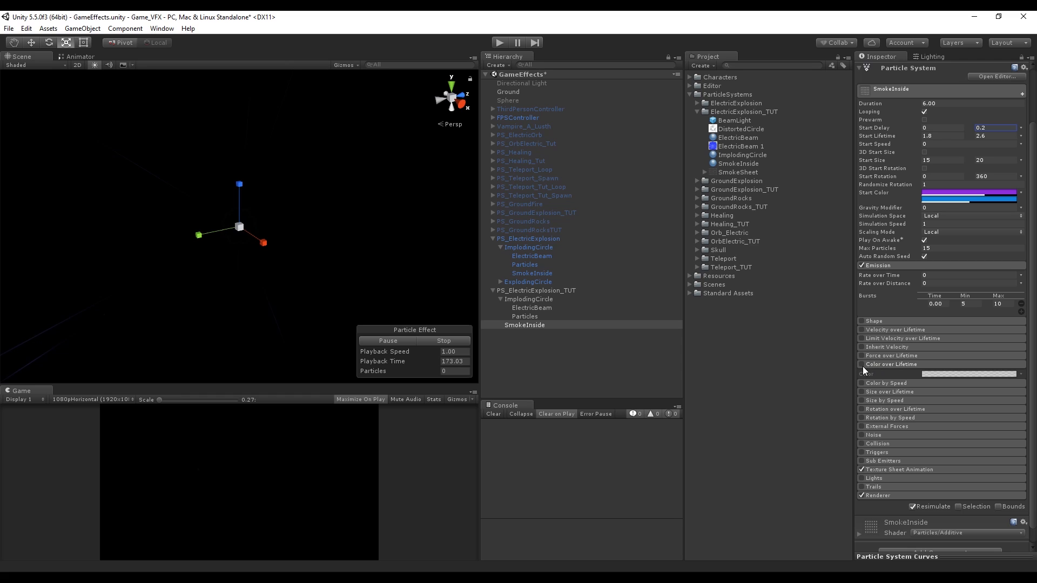
pyautogui.click(971, 374)
pyautogui.click(733, 230)
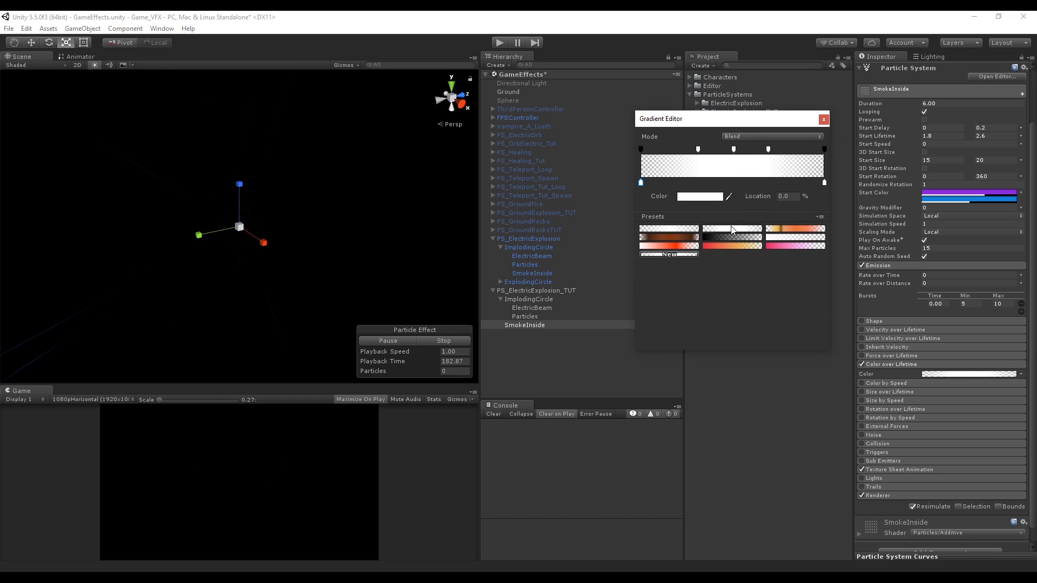
pyautogui.click(824, 119)
pyautogui.click(909, 364)
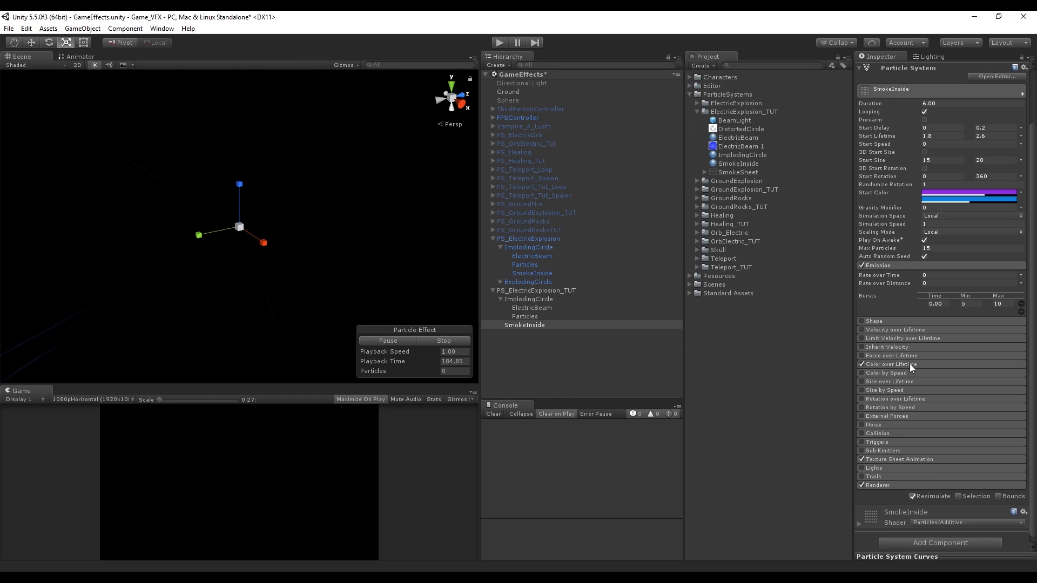
# Step: Enable Size over Lifetime on SmokeInside and apply the preset arched curve that rises and falls back to zero
pyautogui.click(880, 382)
pyautogui.click(862, 381)
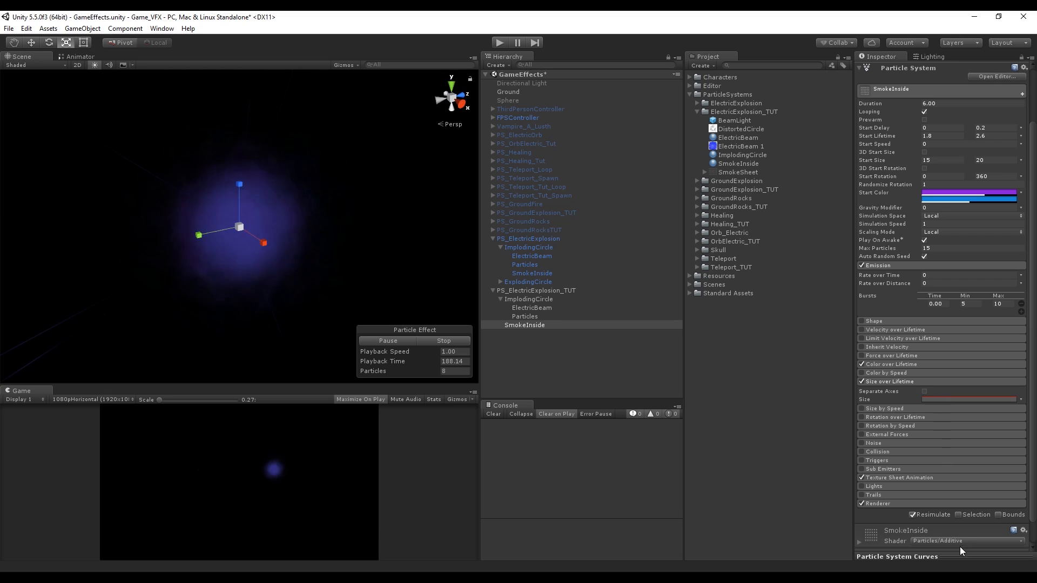
pyautogui.moveTo(950, 554); pyautogui.dragTo(942, 457)
pyautogui.scroll(-3, 954, 429)
pyautogui.click(865, 551)
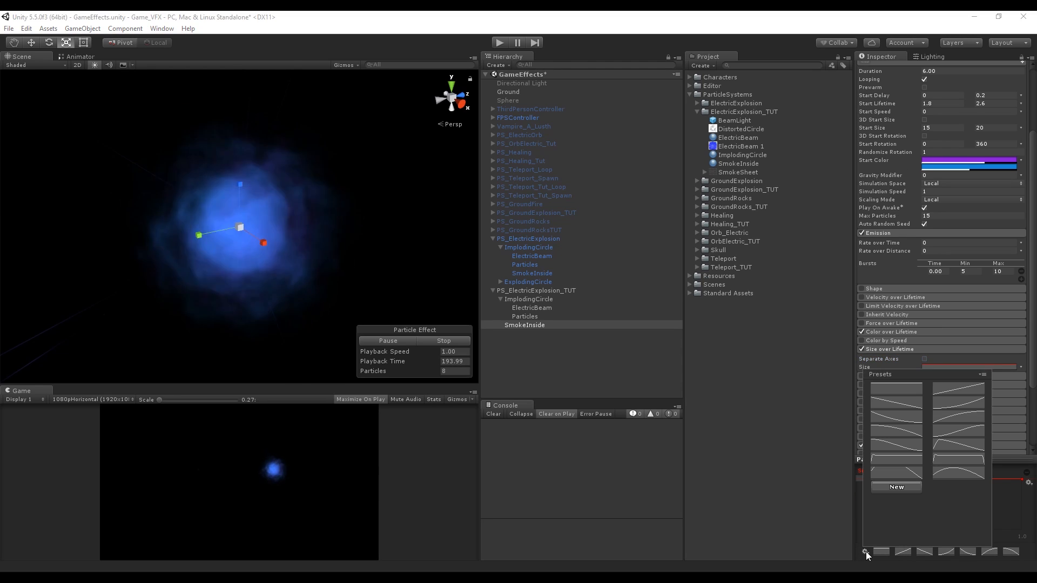
pyautogui.click(959, 474)
pyautogui.click(779, 438)
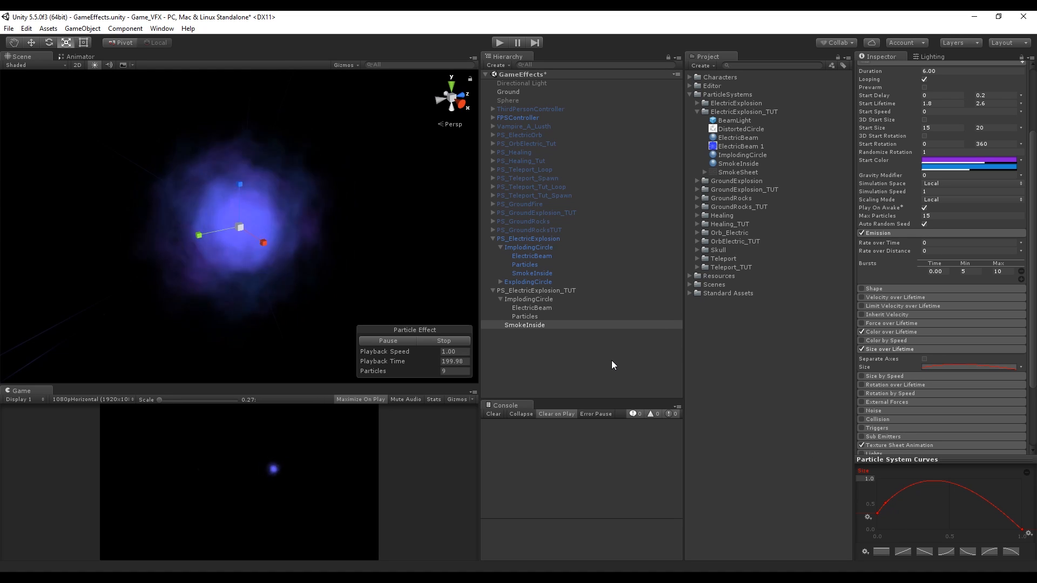
pyautogui.click(906, 349)
pyautogui.scroll(-3, 931, 352)
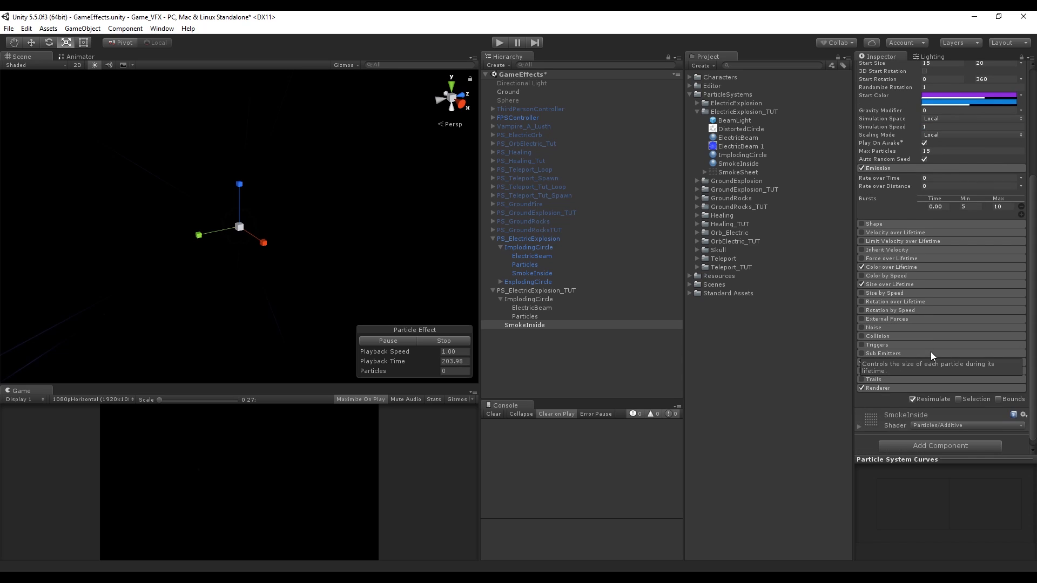
# Step: Nest SmokeInside under ImplodingCircle and duplicate ImplodingCircle with its children inside PS_ElectricExplosion_TUT
pyautogui.click(510, 325)
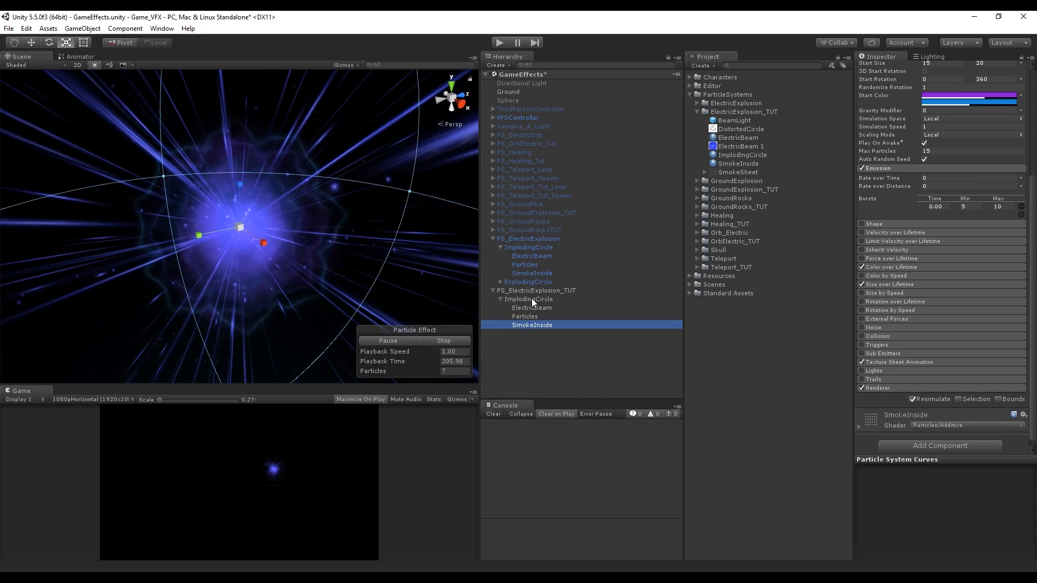
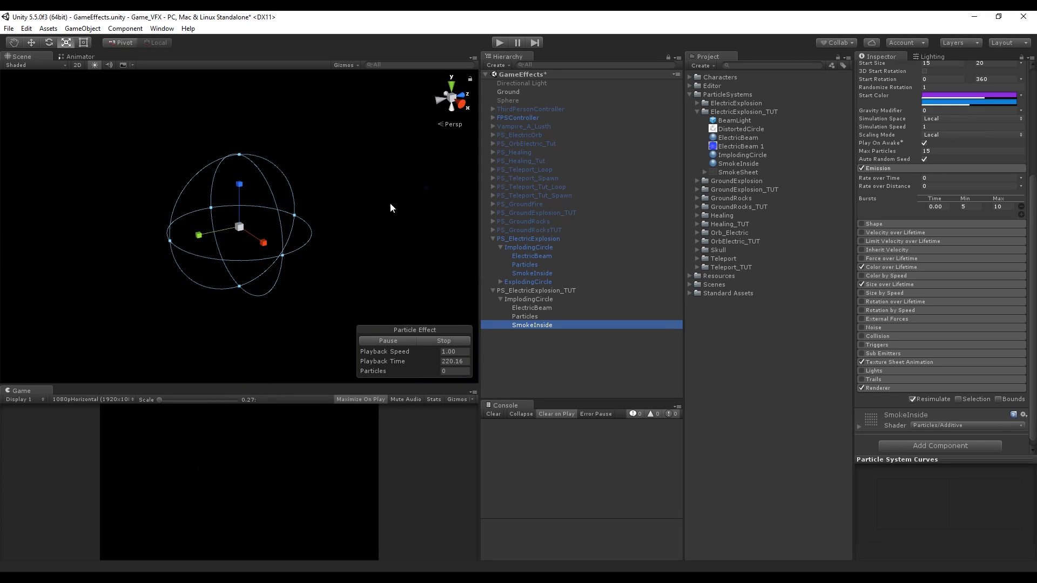
pyautogui.click(523, 298)
pyautogui.click(501, 300)
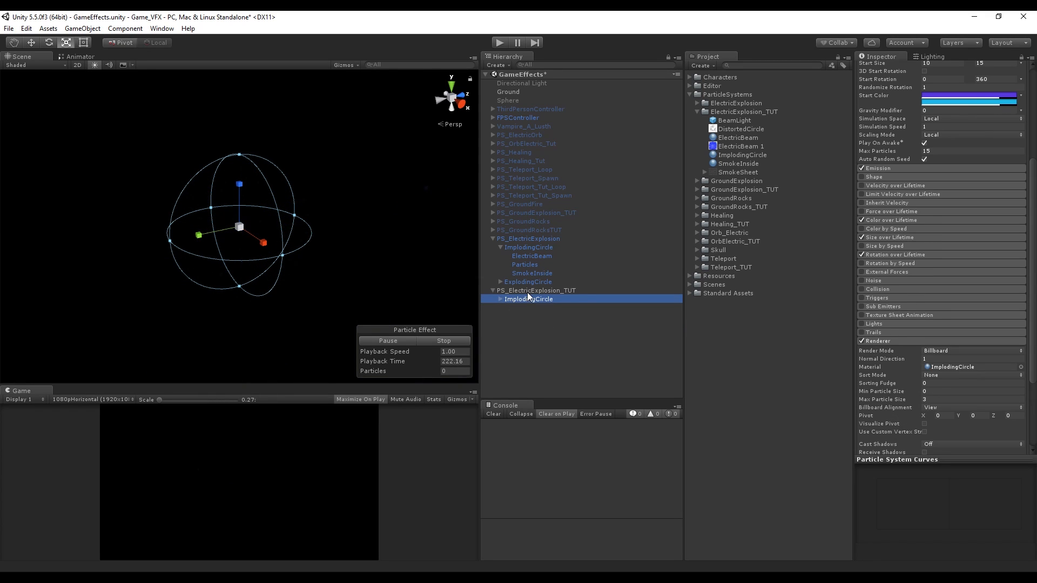
pyautogui.rightClick(524, 299)
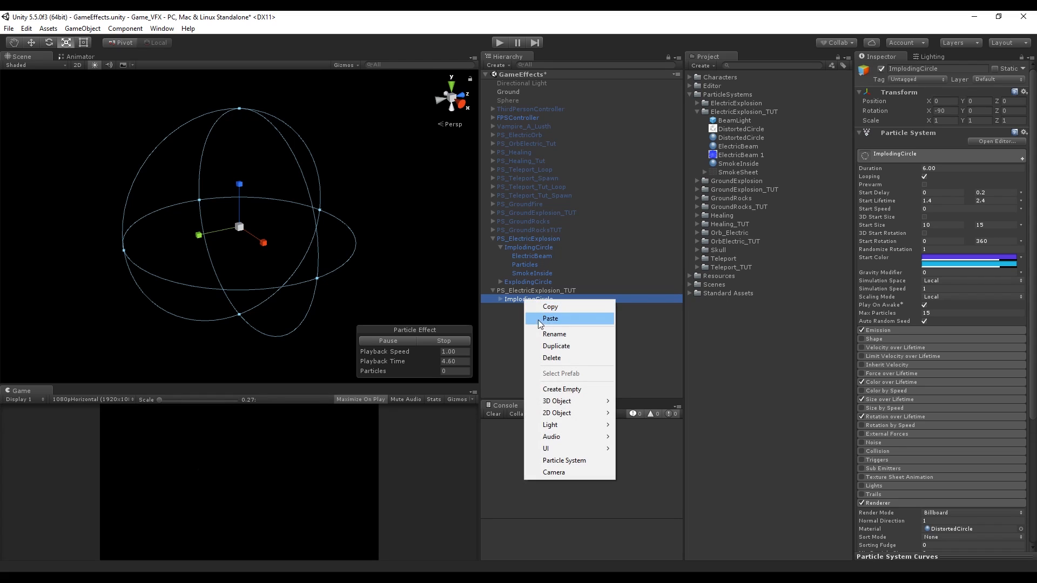
pyautogui.click(538, 319)
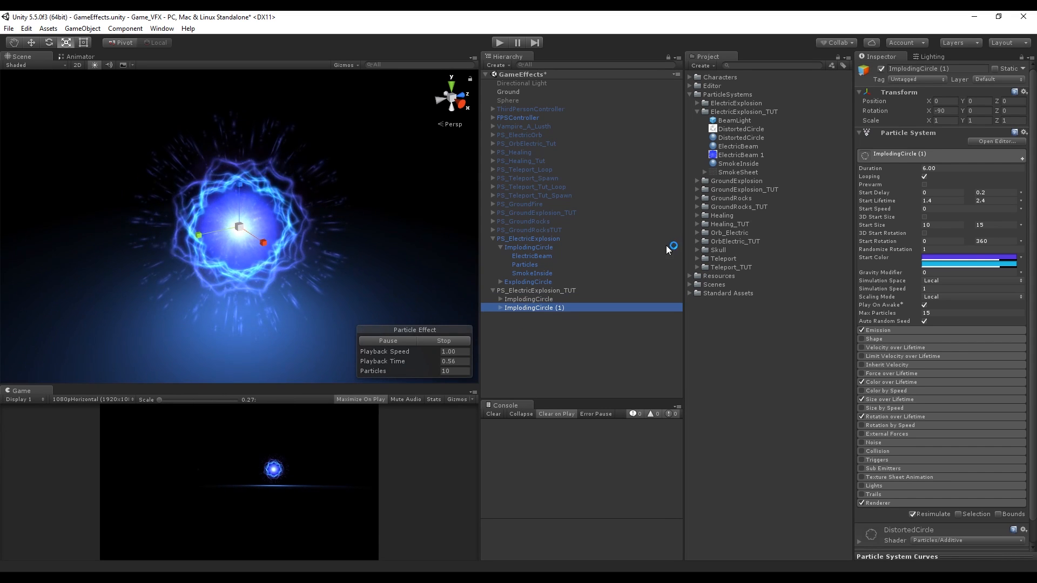
# Step: Rename the duplicated ImplodingCircle (1) particle system as ExplodingCircle
pyautogui.click(939, 68)
pyautogui.press('BackSpace')
pyautogui.press('BackSpace')
pyautogui.press('BackSpace')
pyautogui.press('BackSpace')
pyautogui.moveTo(920, 69); pyautogui.dragTo(857, 70)
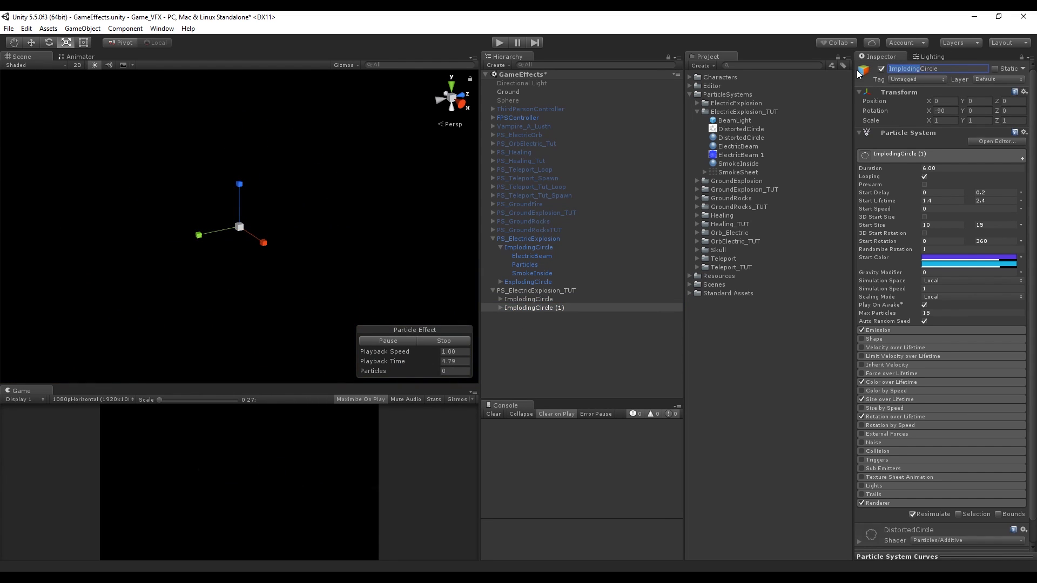
pyautogui.write('Explodin')
pyautogui.write('g')
pyautogui.click(514, 310)
# Step: Delete SmokeInside from the new ExplodingCircle and deactivate its ElectricBeam and Particles children
pyautogui.click(501, 308)
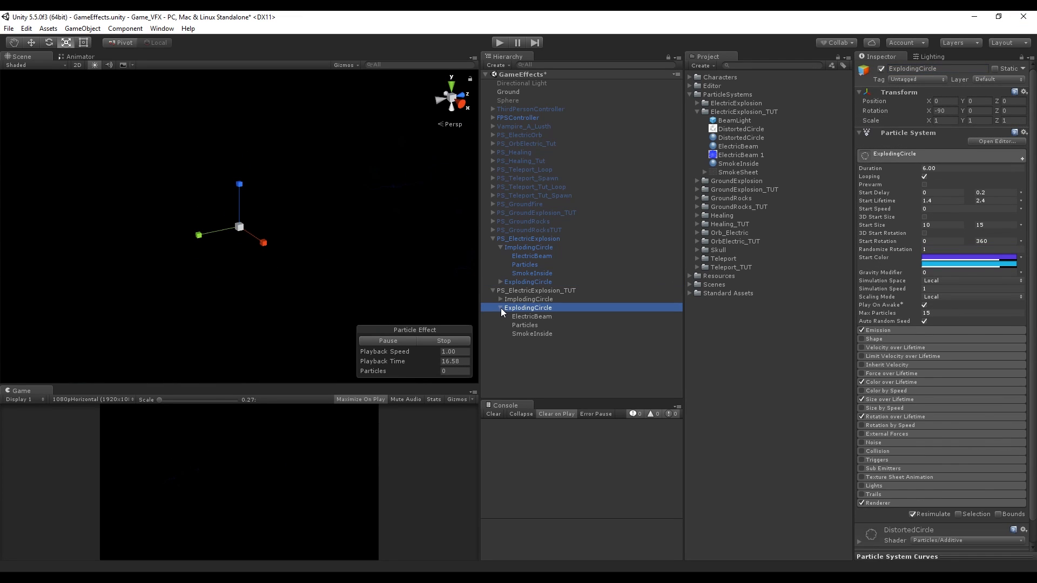
pyautogui.click(537, 333)
pyautogui.press('Delete')
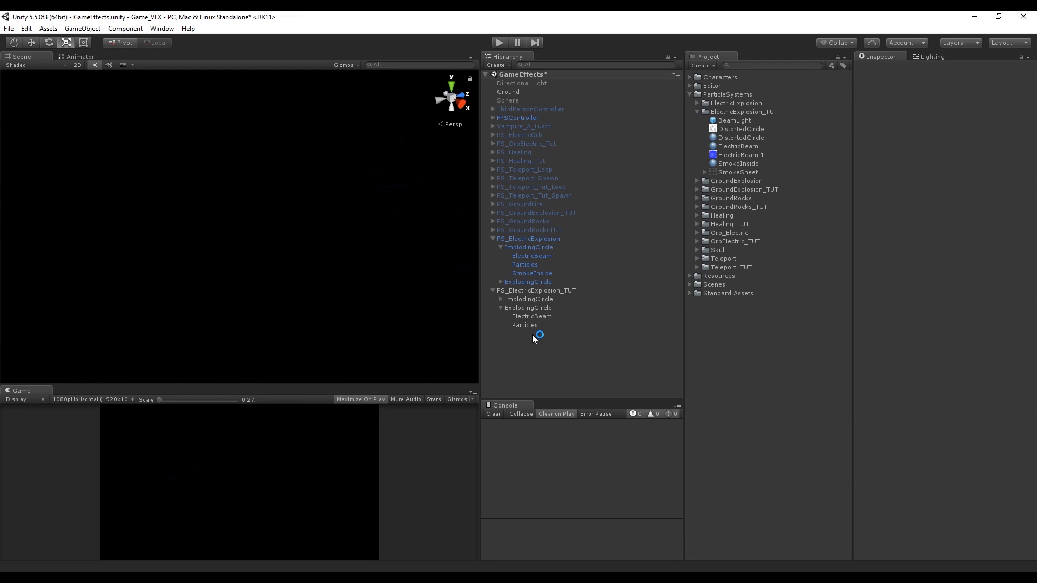
pyautogui.click(540, 315)
pyautogui.keyDown('shift'); pyautogui.click(530, 325); pyautogui.keyUp('shift')
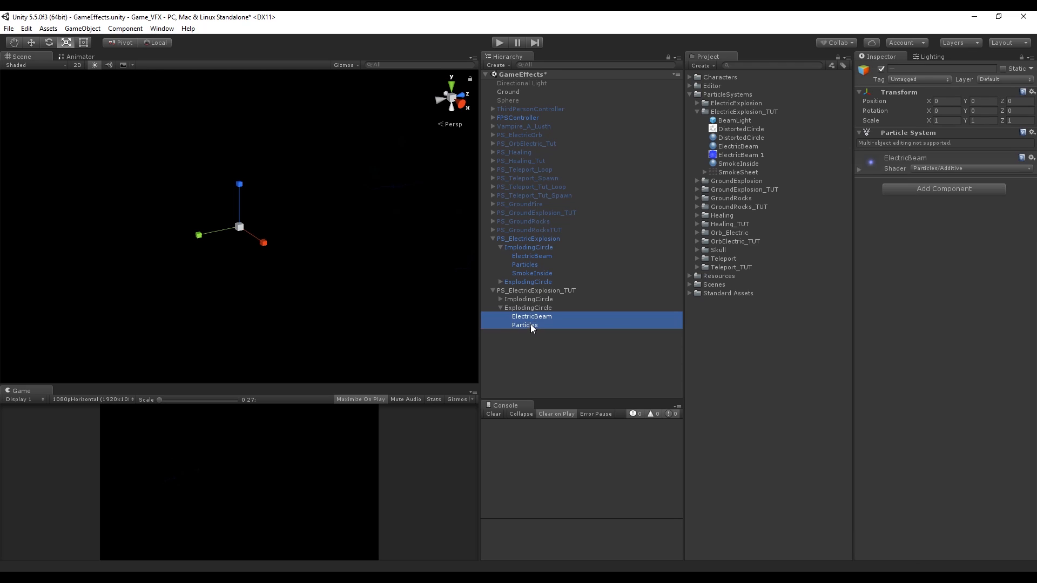
pyautogui.click(881, 69)
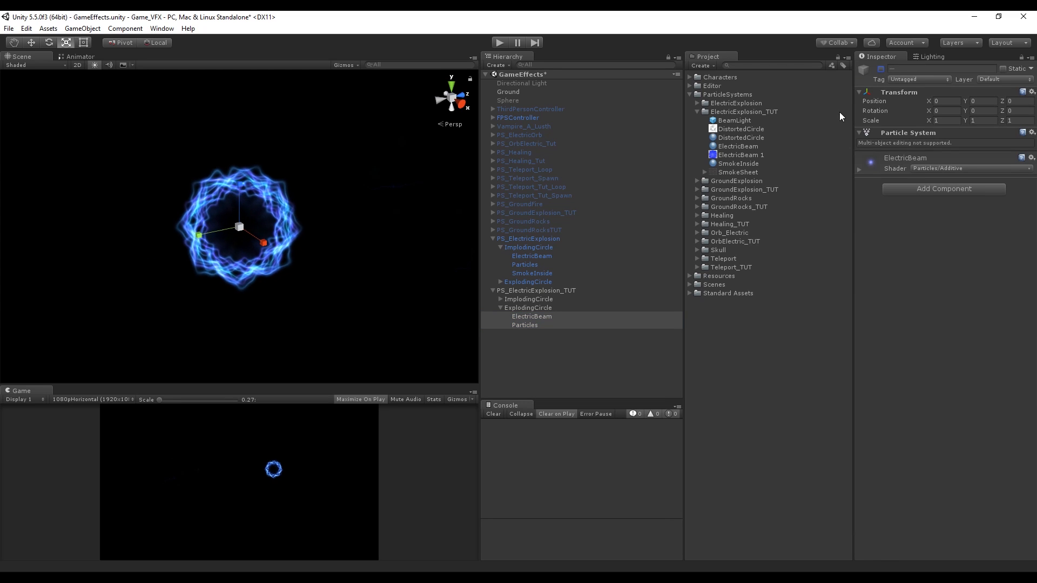
# Step: Set ExplodingCircle's Start Delay to a constant 2.6 and its Start Size to range from 5 to 25
pyautogui.click(544, 309)
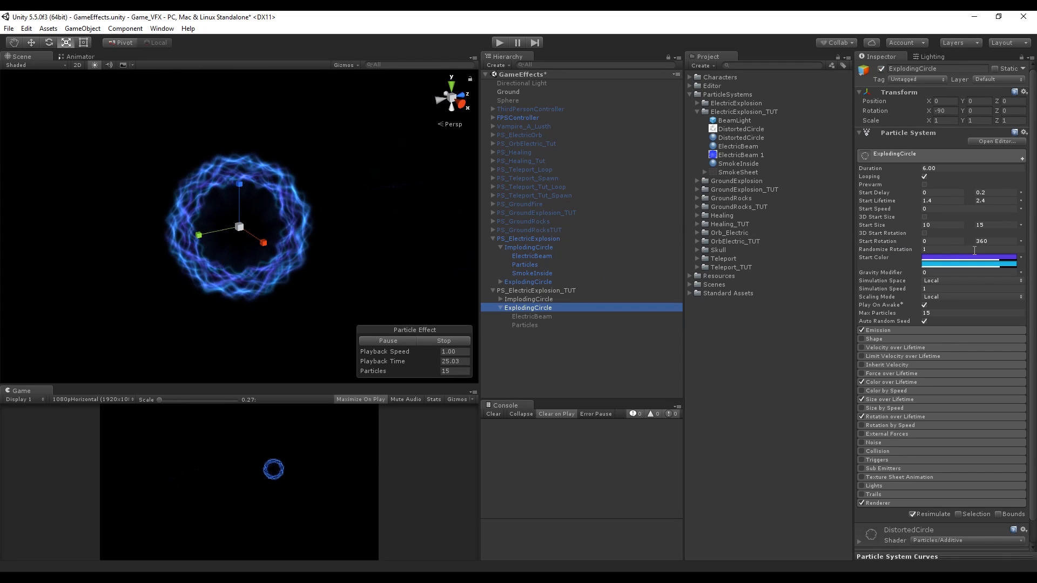
pyautogui.click(1021, 192)
pyautogui.click(990, 201)
pyautogui.click(955, 193)
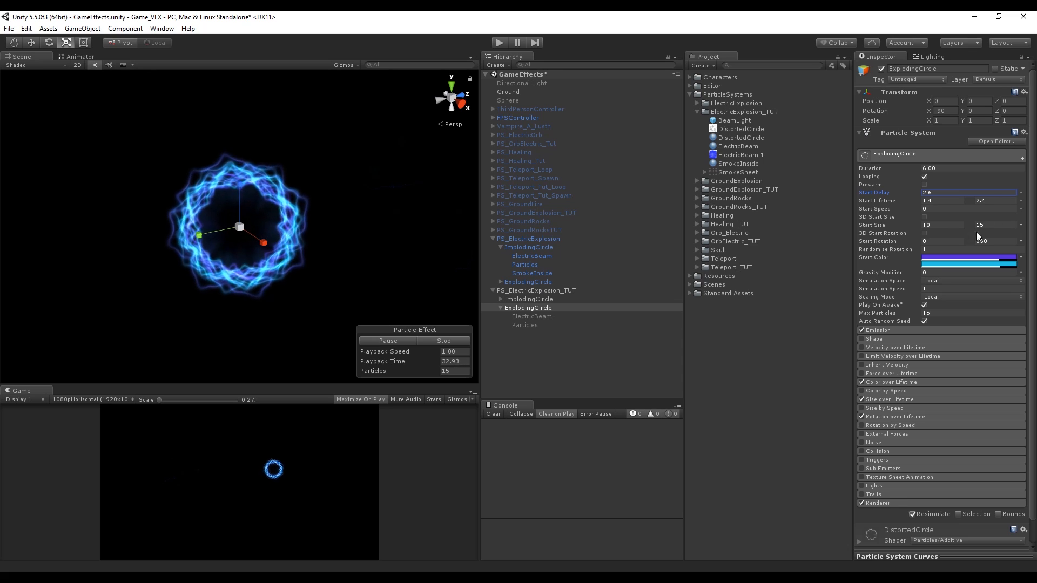
pyautogui.click(945, 224)
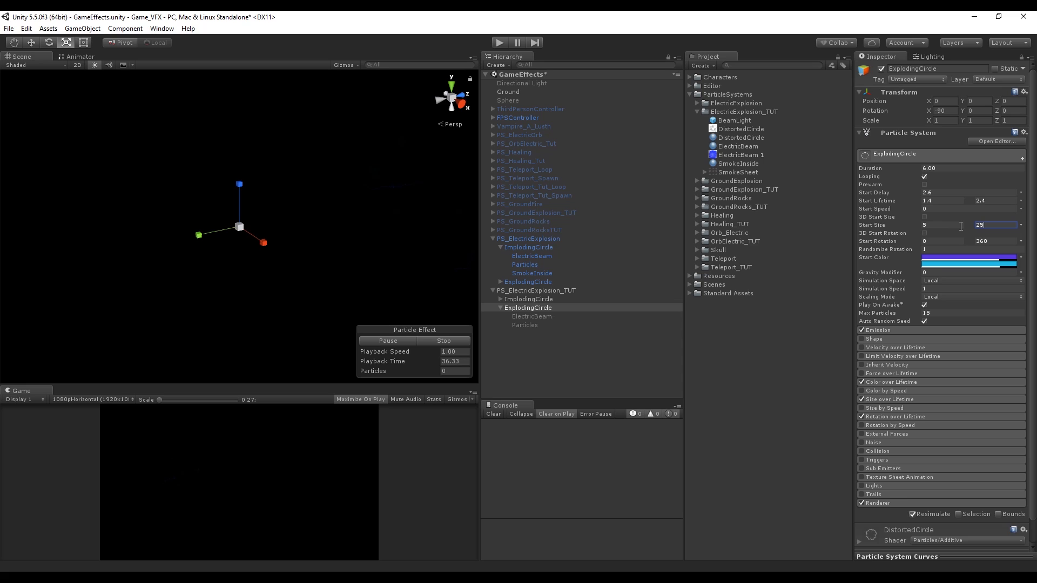
# Step: Set ExplodingCircle's emission burst minimum to 15 and its Max Particles to 30
pyautogui.click(923, 330)
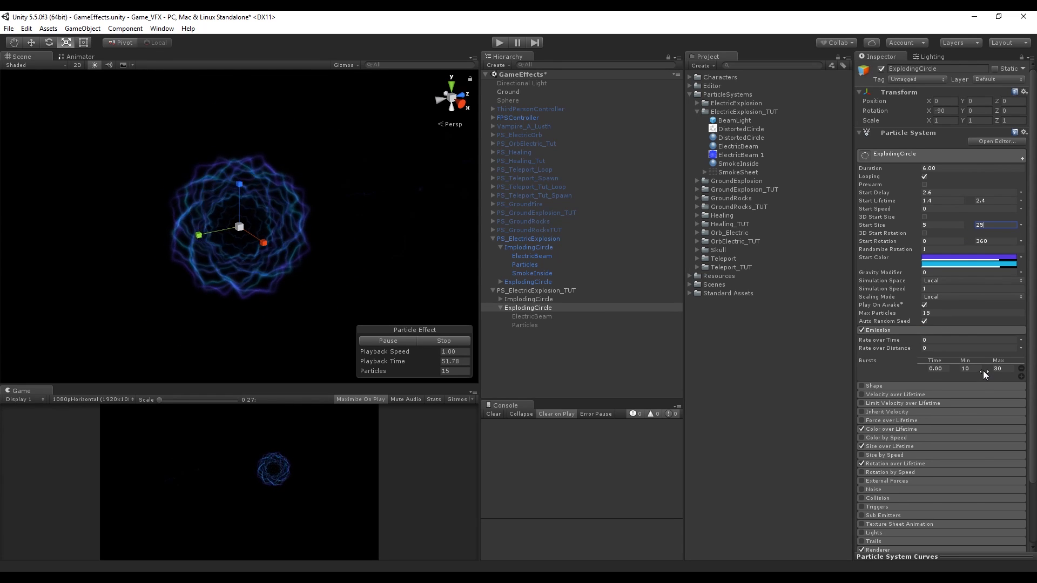
pyautogui.moveTo(971, 371); pyautogui.dragTo(952, 368)
pyautogui.write('15')
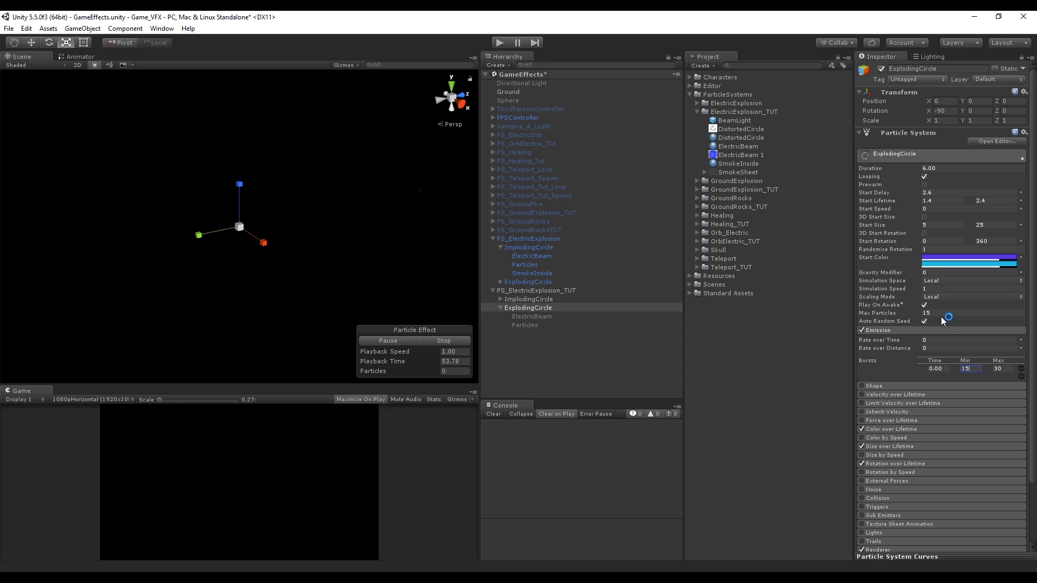
pyautogui.write('30')
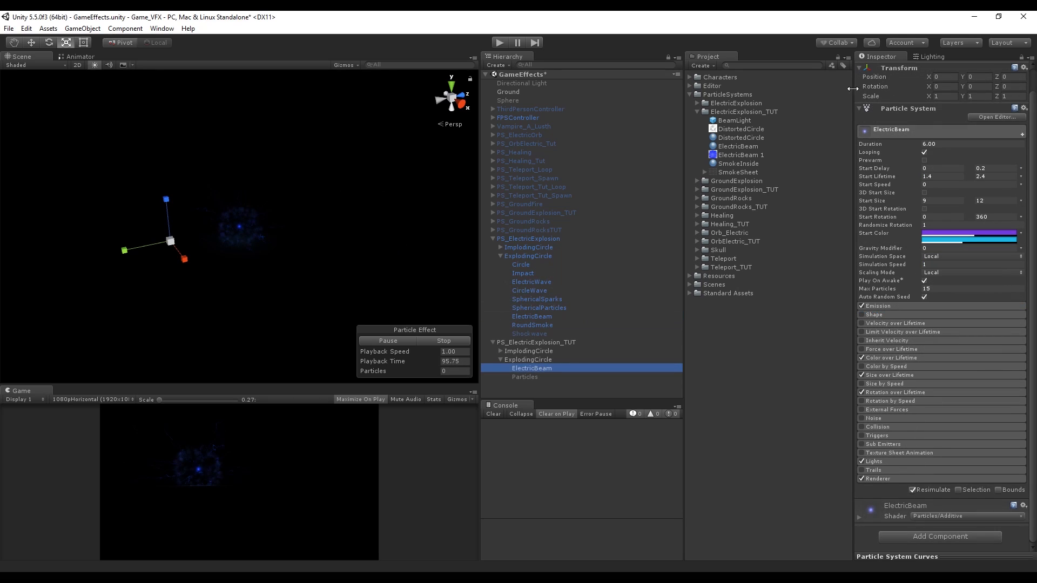
# Step: Activate the ElectricBeam under the tutorial ExplodingCircle and set its Start Delay to a constant 2.6
pyautogui.scroll(1, 879, 108)
pyautogui.click(882, 69)
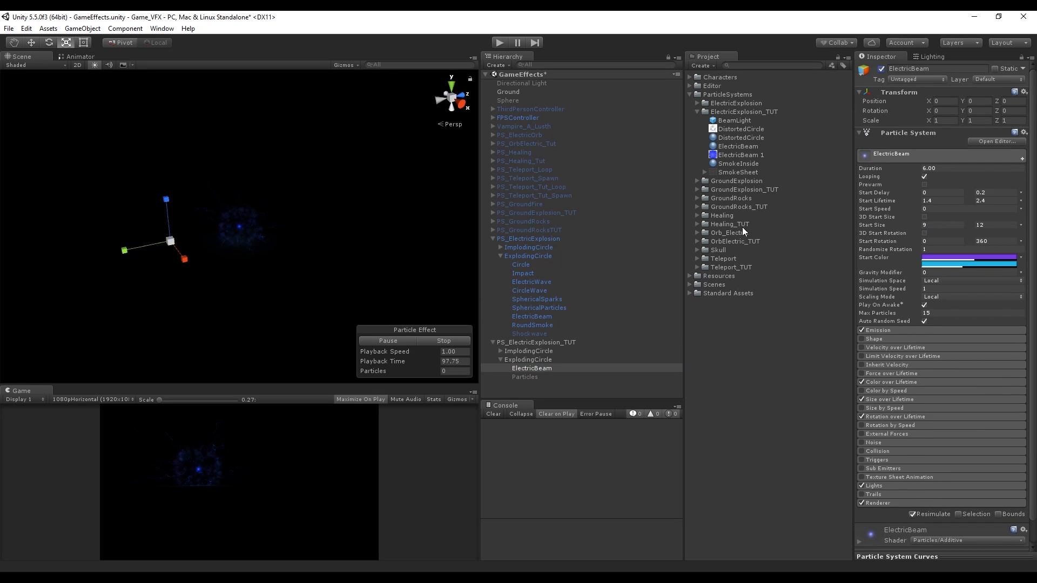
pyautogui.click(1021, 193)
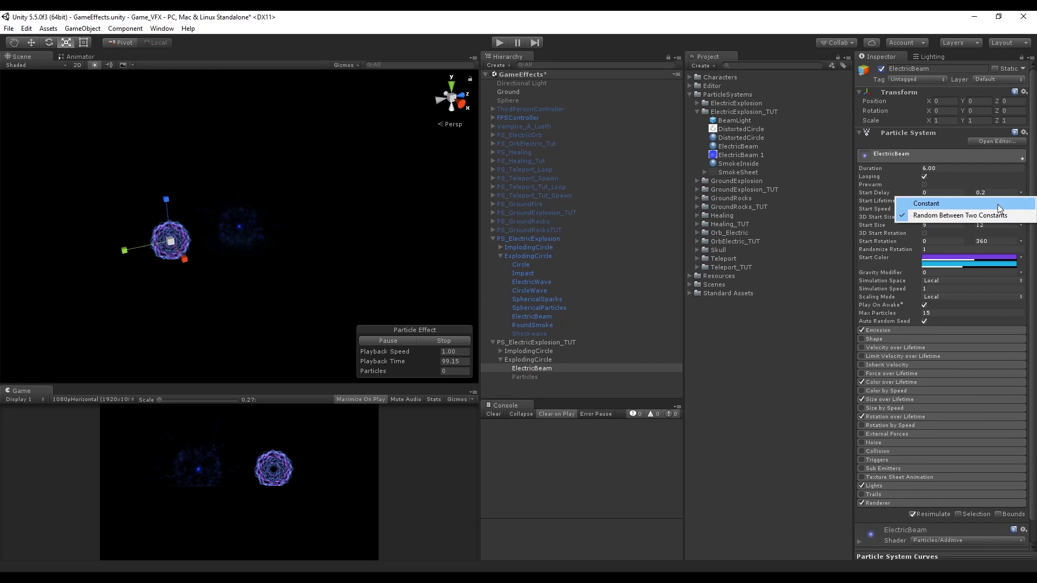
pyautogui.click(997, 205)
pyautogui.click(963, 189)
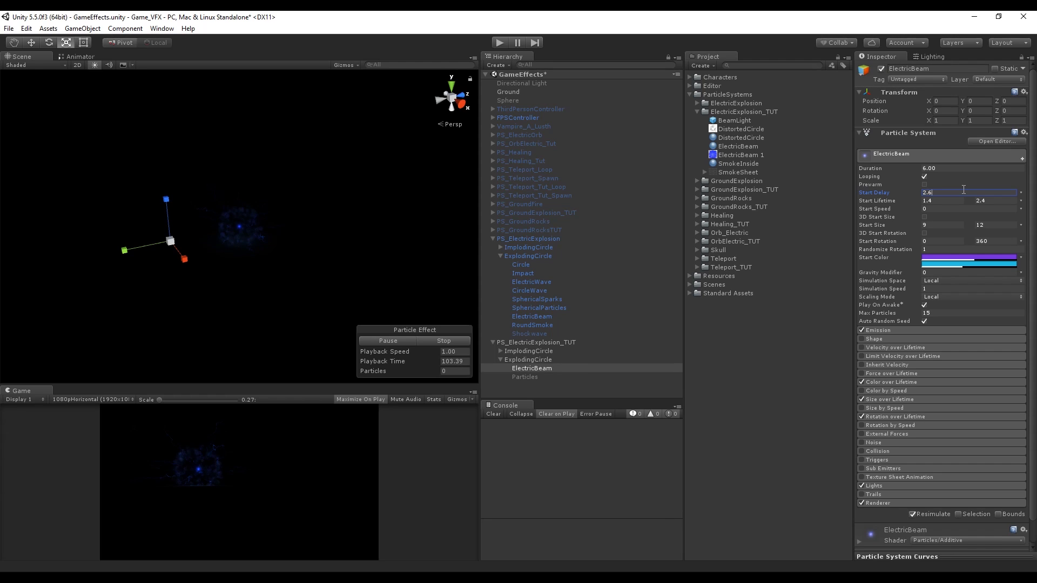
# Step: Set ElectricBeam's minimum Start Lifetime to 1.6 and its Start Size to range from 5 to 20
pyautogui.click(961, 203)
pyautogui.write('1.6')
pyautogui.click(995, 226)
pyautogui.write('20')
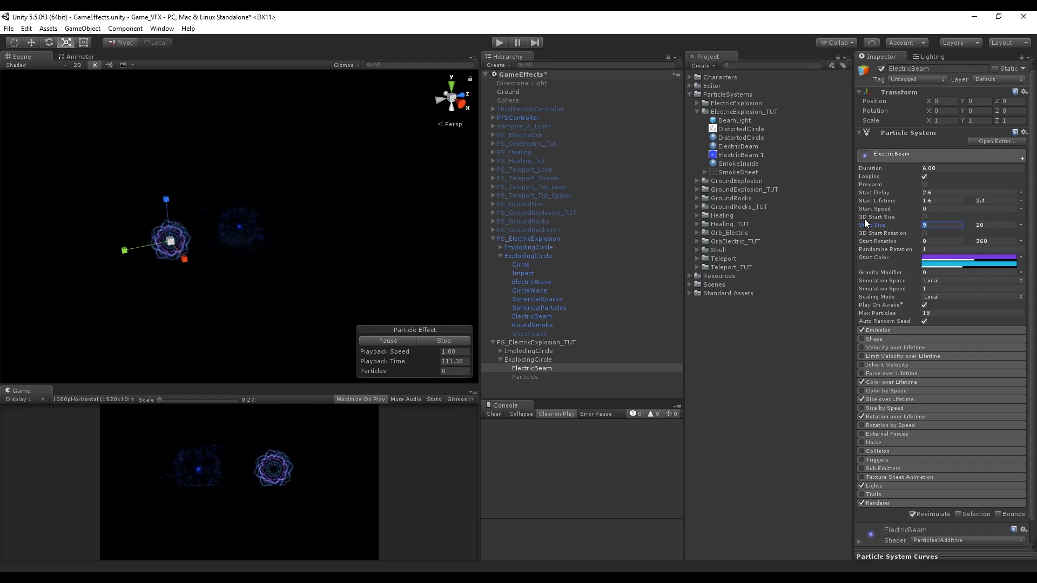
pyautogui.click(940, 226)
pyautogui.write('5')
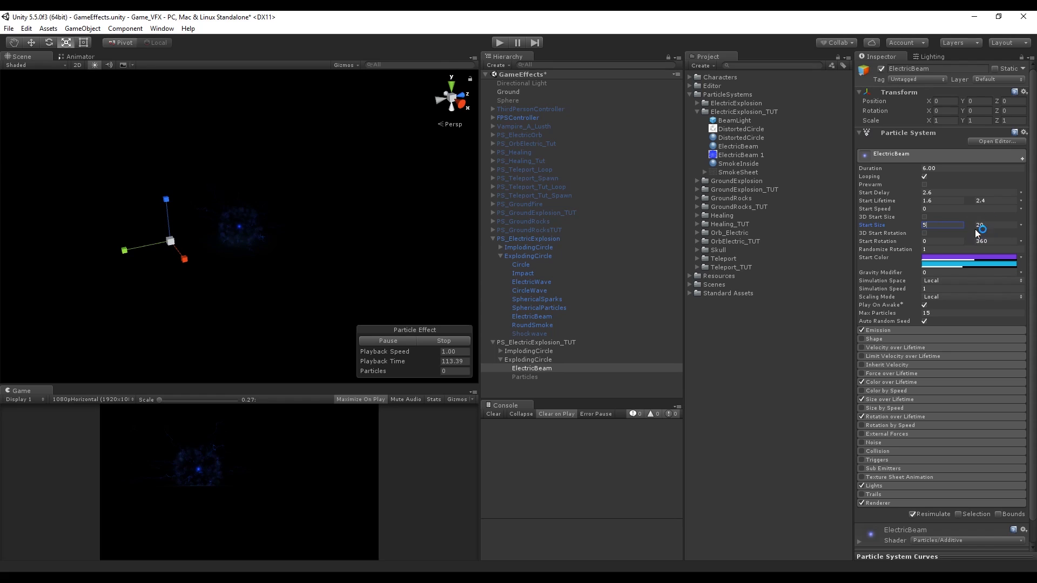
# Step: Set the alpha of ElectricBeam's purple Start Color to 210
pyautogui.click(975, 257)
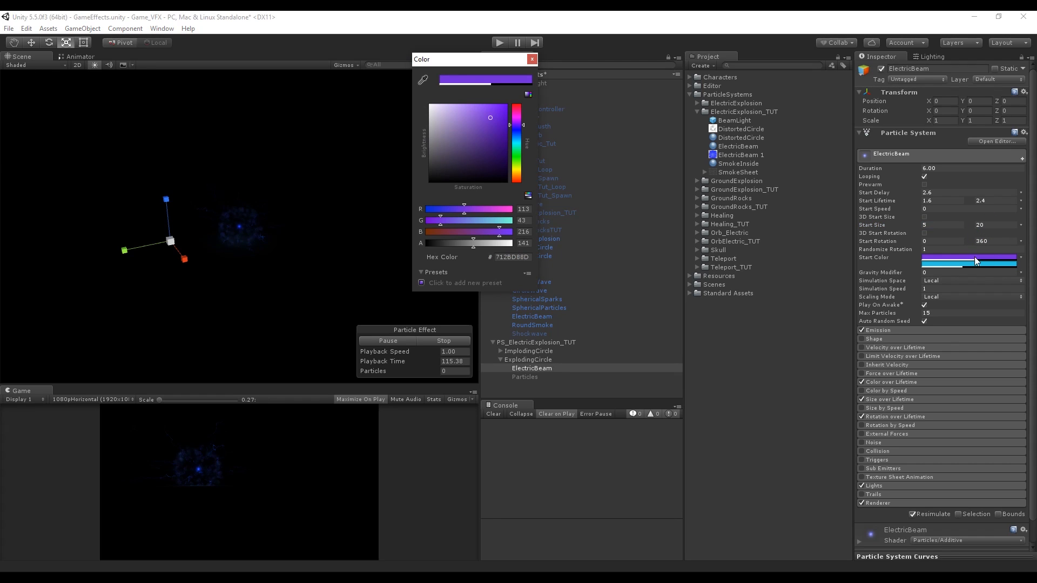
pyautogui.moveTo(484, 247); pyautogui.dragTo(494, 243)
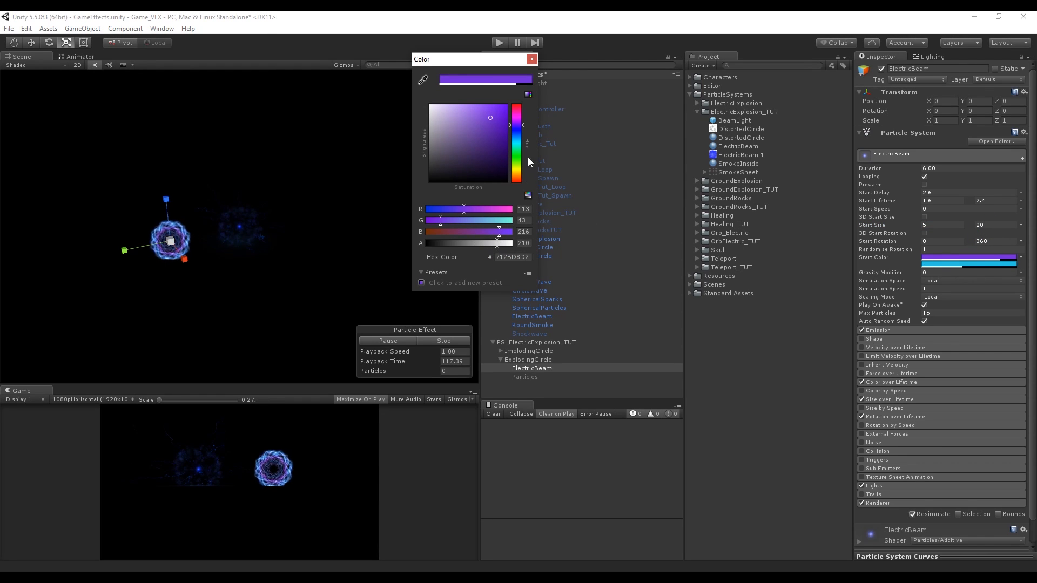
pyautogui.click(480, 267)
pyautogui.click(537, 369)
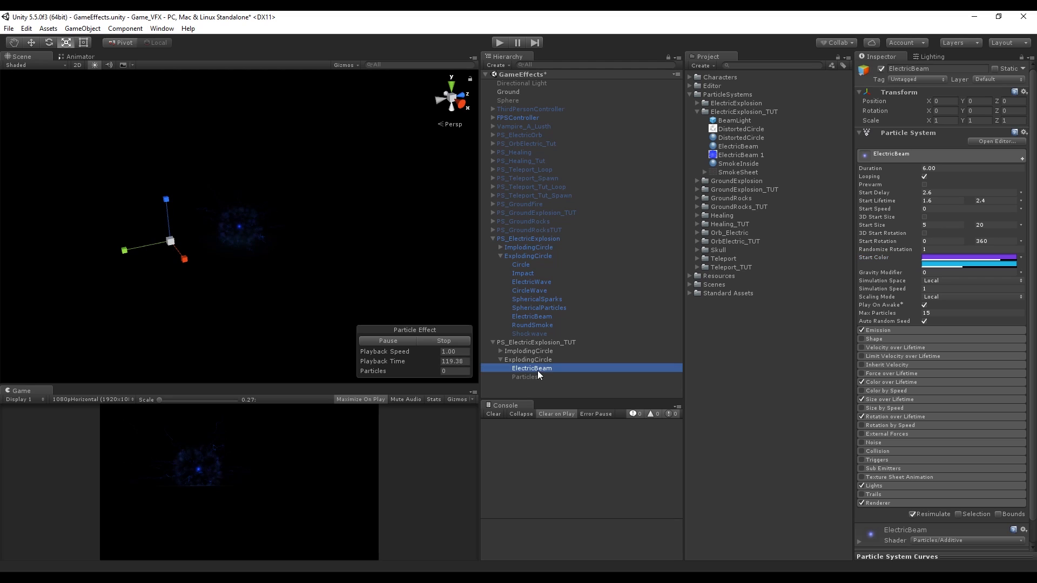
# Step: Add two more emission bursts to the tutorial ElectricBeam at 0.20 and 0.40, and set its Max Particles to 25
pyautogui.click(540, 257)
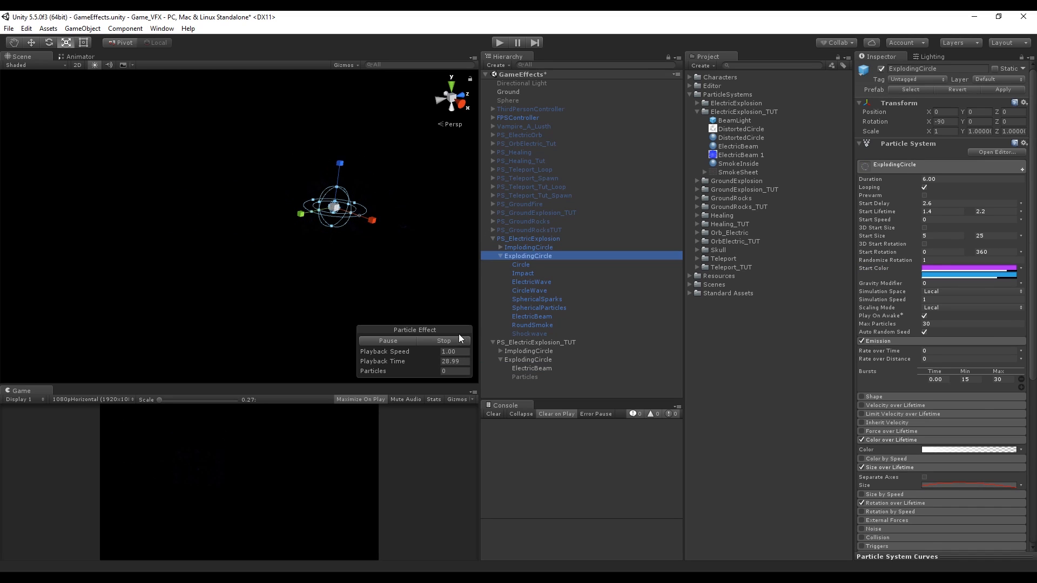
pyautogui.click(527, 351)
pyautogui.click(533, 368)
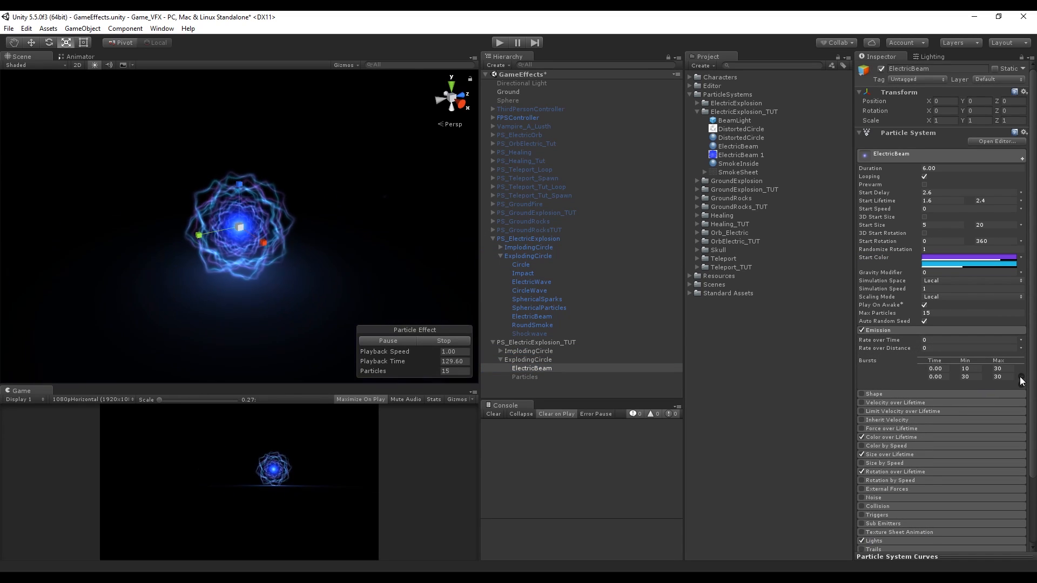
pyautogui.click(1022, 385)
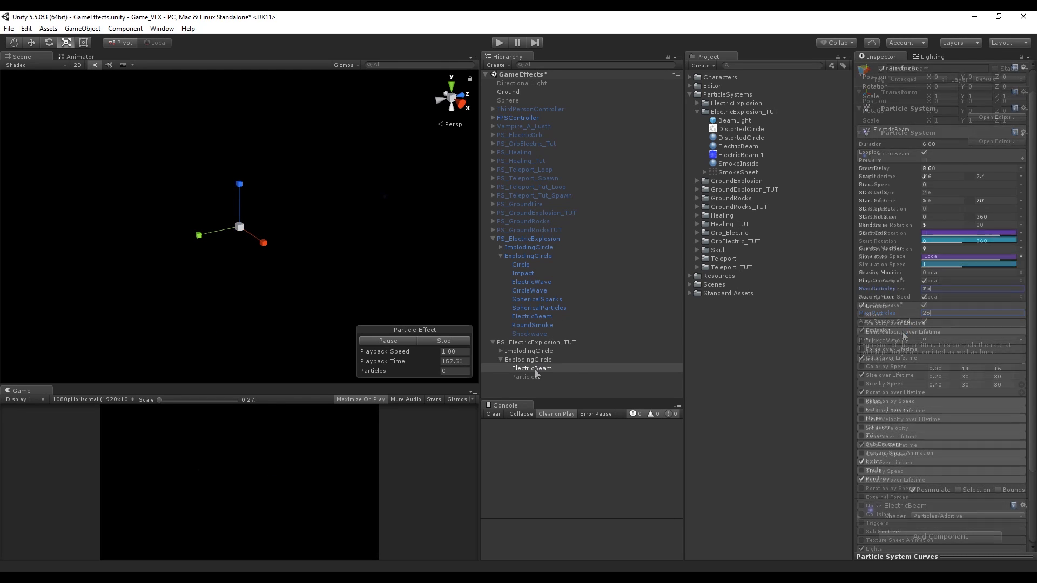
# Step: Rename ExplodingCircle's Particles object as SphericalSparks and place it, activated, at the root level of the hierarchy
pyautogui.click(526, 376)
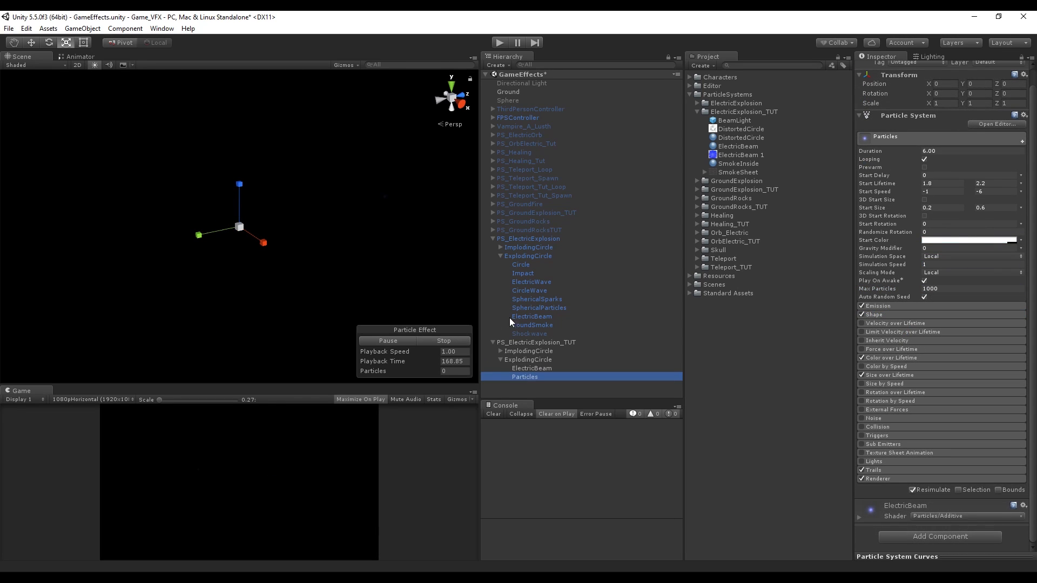
pyautogui.scroll(1, 915, 86)
pyautogui.click(917, 69)
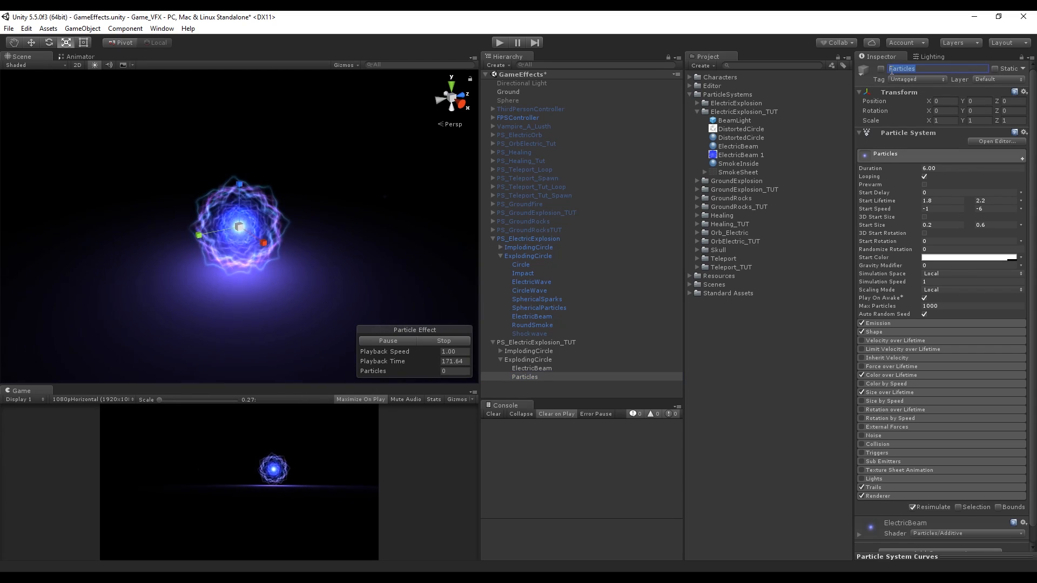
pyautogui.press('Left')
pyautogui.write('Spherical')
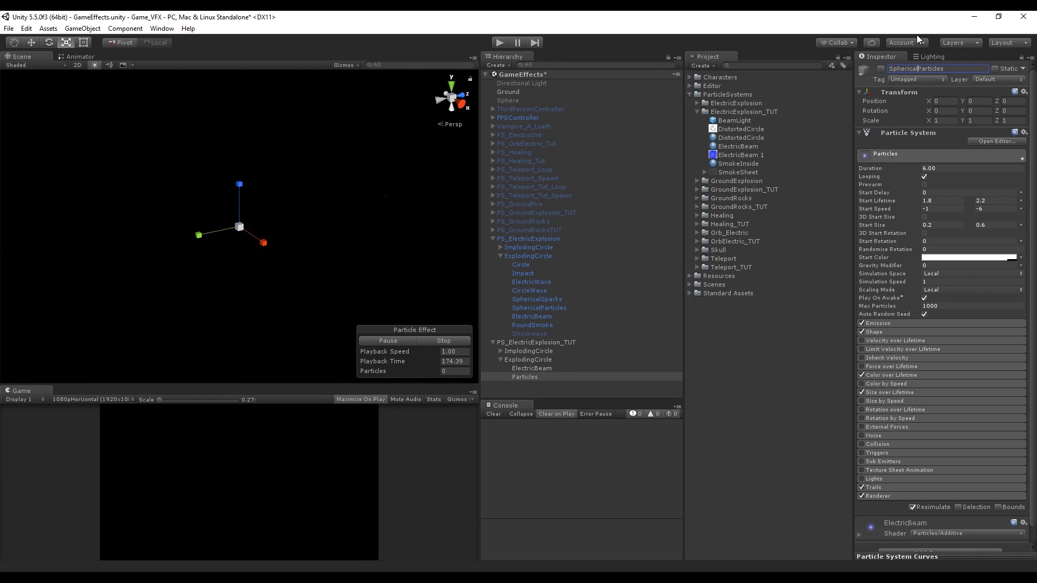
pyautogui.press('Return')
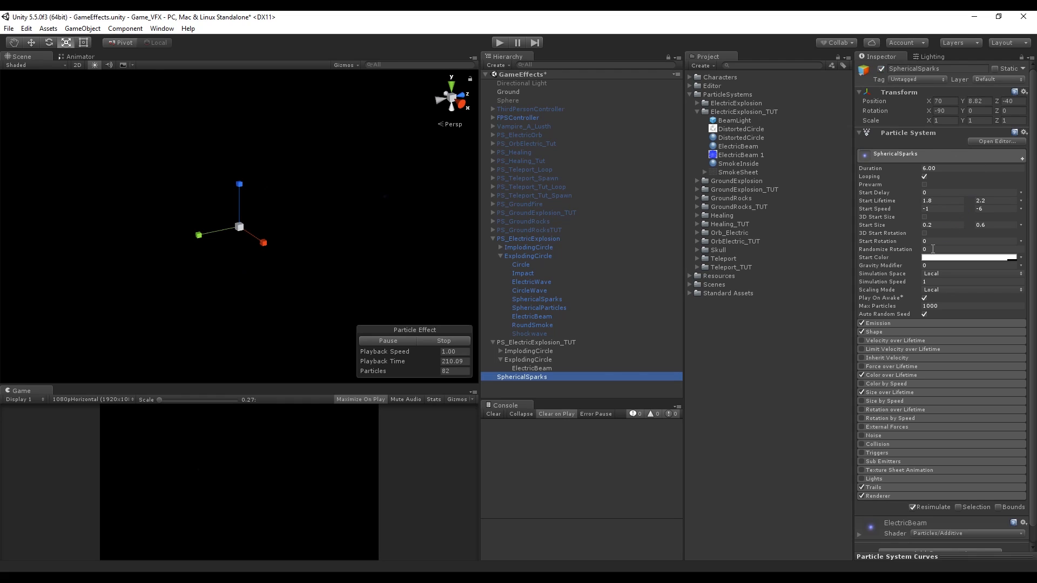
# Step: Set the radius of SphericalSparks' spherical emission shape to 0.3
pyautogui.click(898, 332)
pyautogui.click(936, 349)
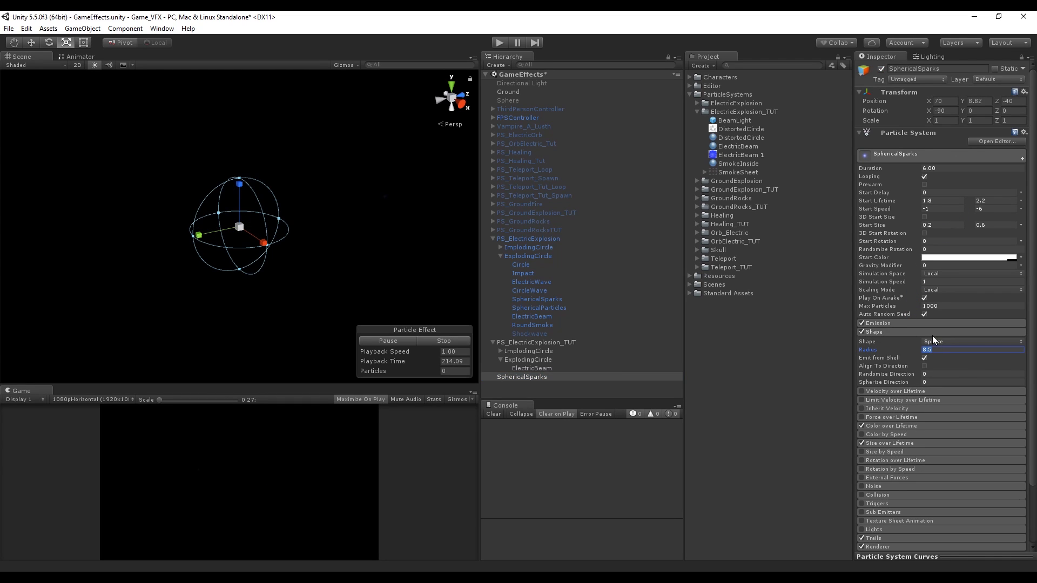
pyautogui.write('.3')
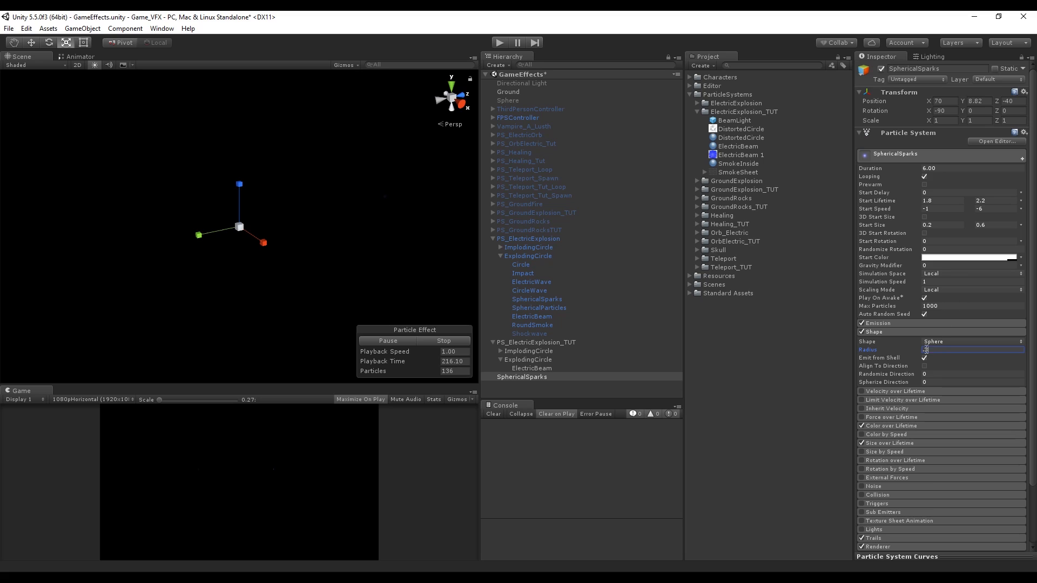
pyautogui.press('Return')
# Step: Set SphericalSparks' Start Delay to 2.4 and its Start Lifetime to range from 0.7 to 2
pyautogui.click(947, 189)
pyautogui.write('2.4')
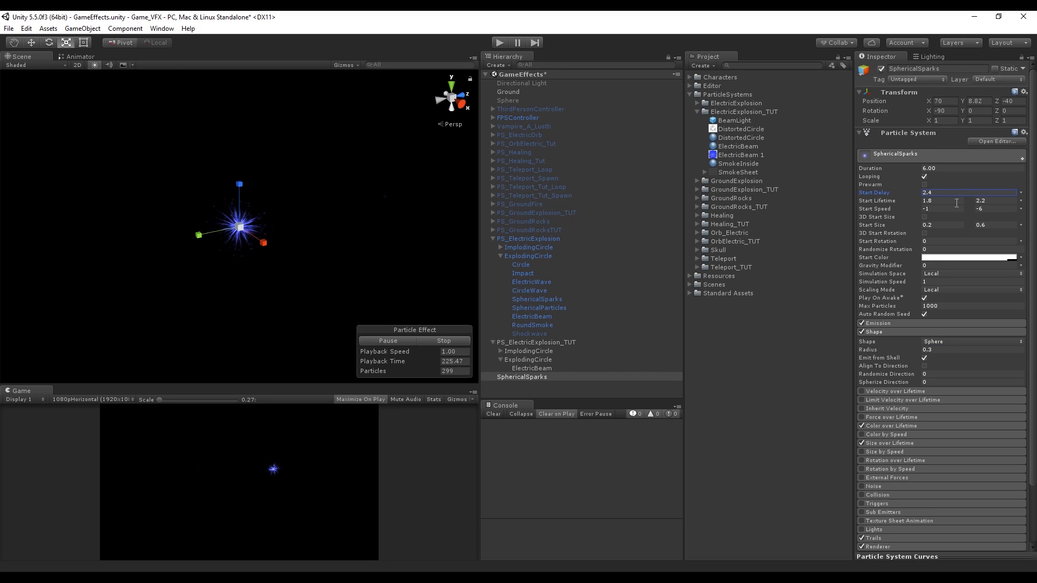
pyautogui.click(956, 202)
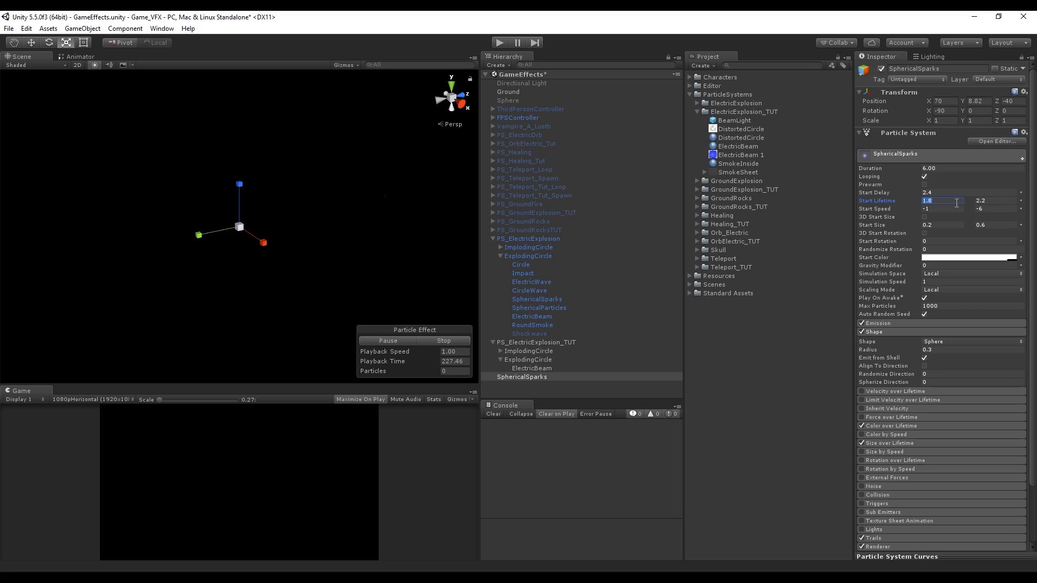
pyautogui.click(988, 200)
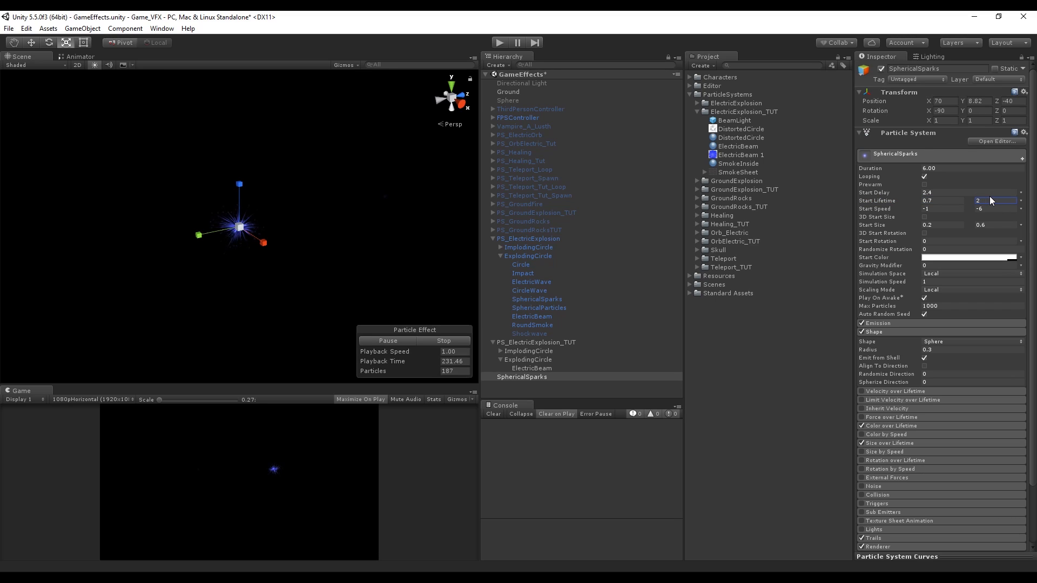
pyautogui.write('2')
# Step: Set SphericalSparks' Start Speed to a constant 0 and its minimum Start Size to 0.1
pyautogui.click(924, 217)
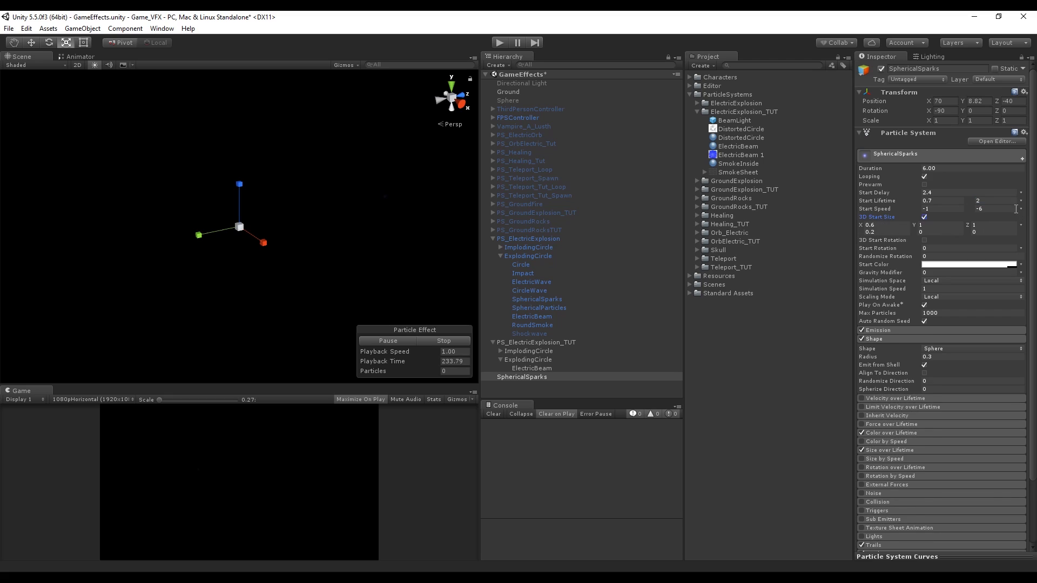
pyautogui.click(1020, 208)
pyautogui.click(918, 213)
pyautogui.click(924, 216)
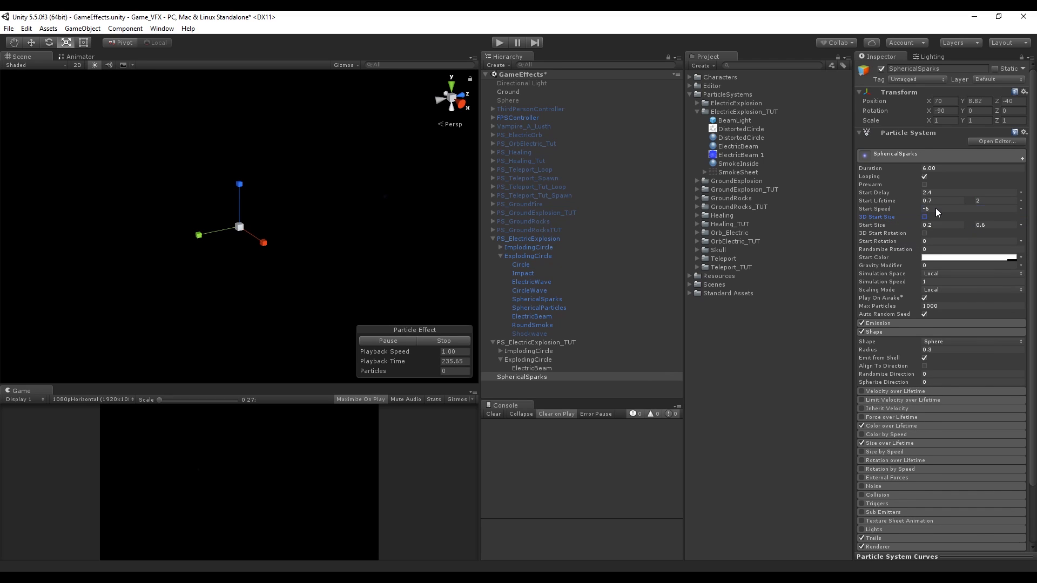
pyautogui.click(936, 209)
pyautogui.write('0')
pyautogui.click(950, 225)
pyautogui.write('0.1')
# Step: Enable SphericalSparks' Velocity over Lifetime, randomized between constants 17 and -17 on the X, Y and Z axes
pyautogui.scroll(-3, 975, 282)
pyautogui.click(894, 324)
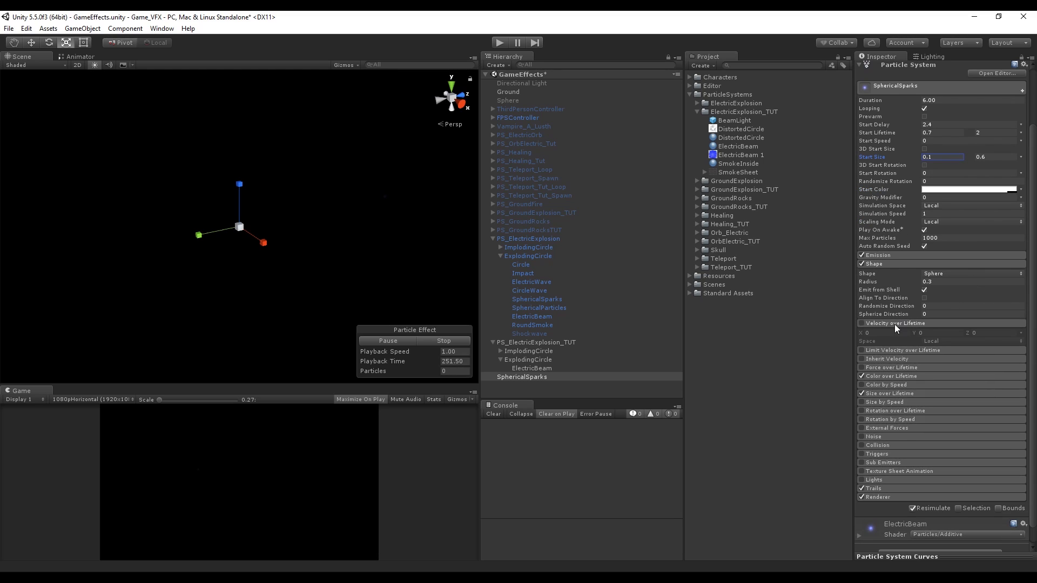
pyautogui.click(862, 323)
pyautogui.click(1021, 334)
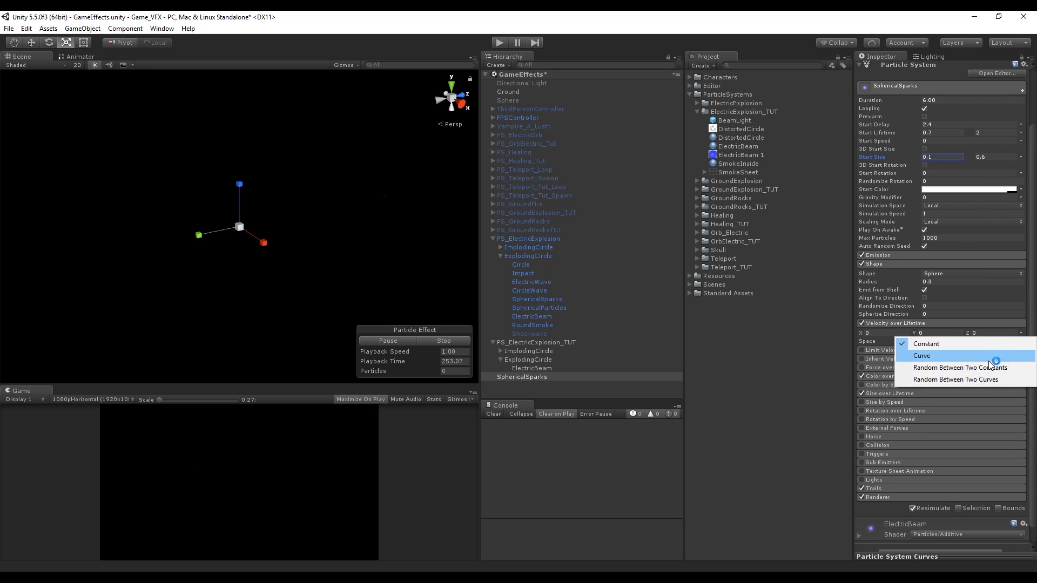
pyautogui.click(986, 366)
pyautogui.click(899, 339)
pyautogui.write('1')
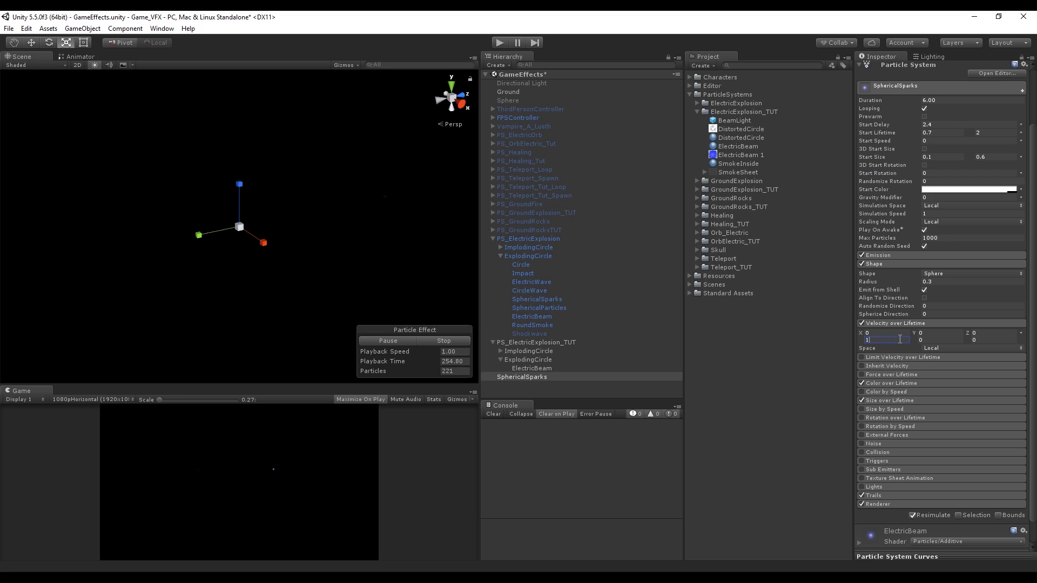
pyautogui.write('7')
pyautogui.click(867, 340)
pyautogui.write('-17')
pyautogui.write('1')
pyautogui.moveTo(979, 333); pyautogui.dragTo(913, 332)
pyautogui.write('17')
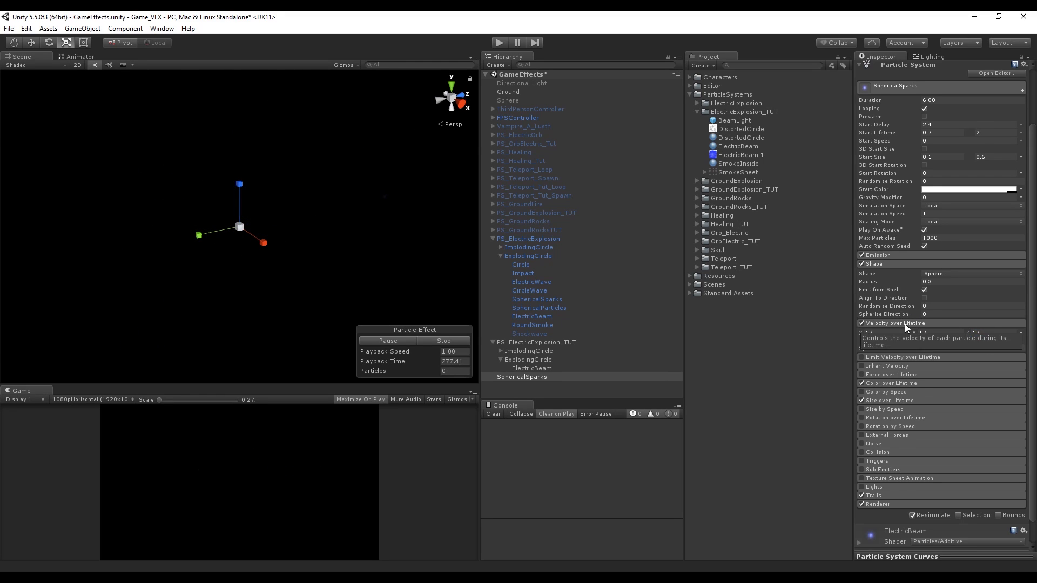
# Step: Move the middle alpha key of SphericalSparks' Color over Lifetime gradient to about 27.4%
pyautogui.scroll(-2, 905, 323)
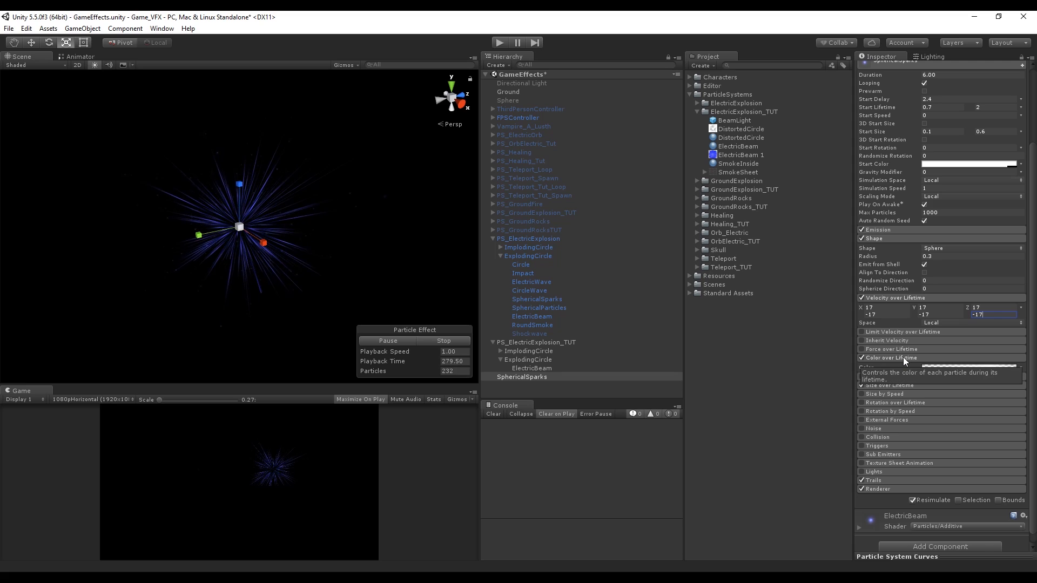
pyautogui.click(970, 368)
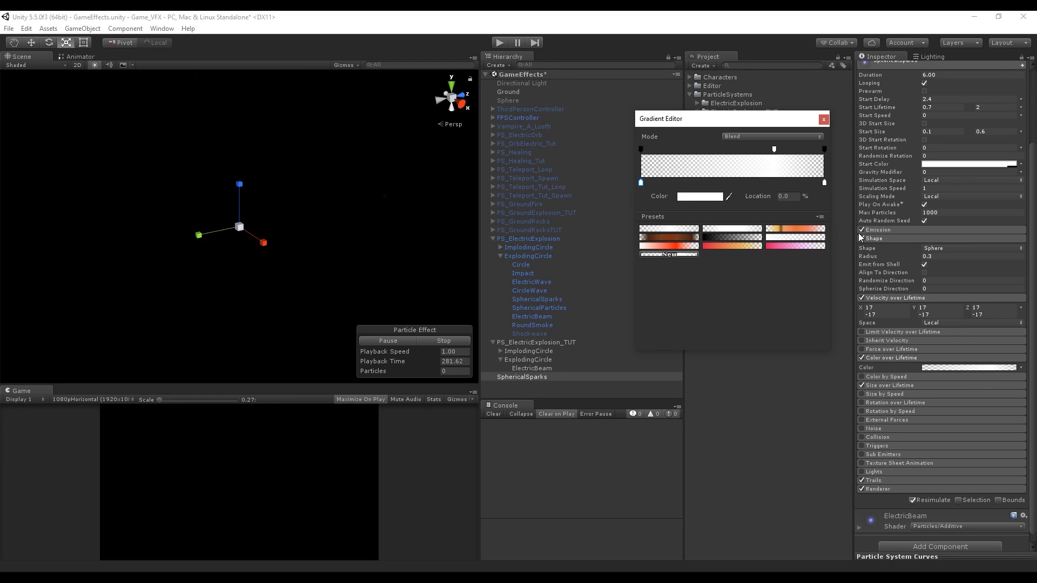
pyautogui.moveTo(776, 150); pyautogui.dragTo(693, 156)
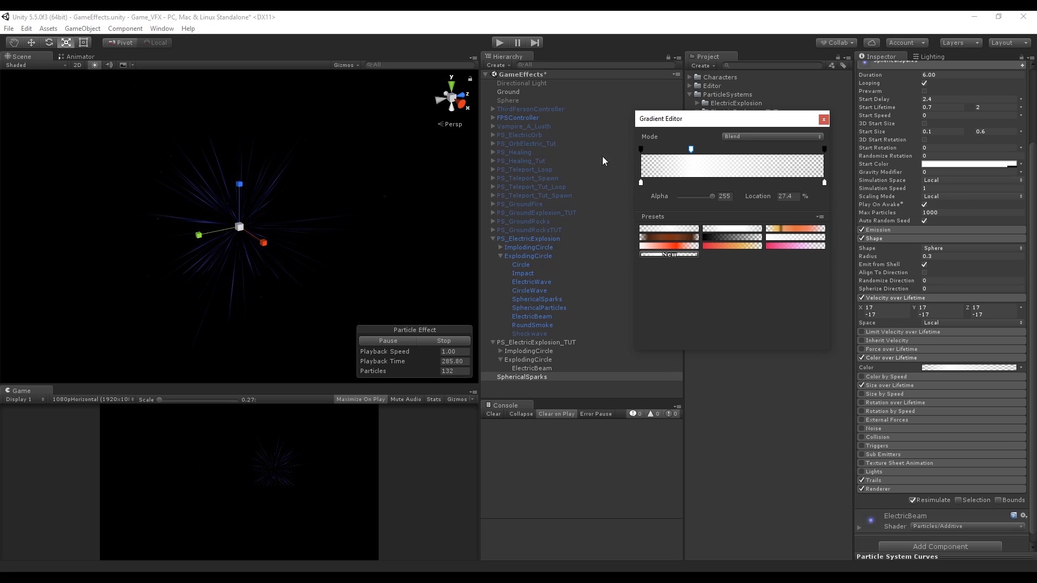
pyautogui.click(823, 120)
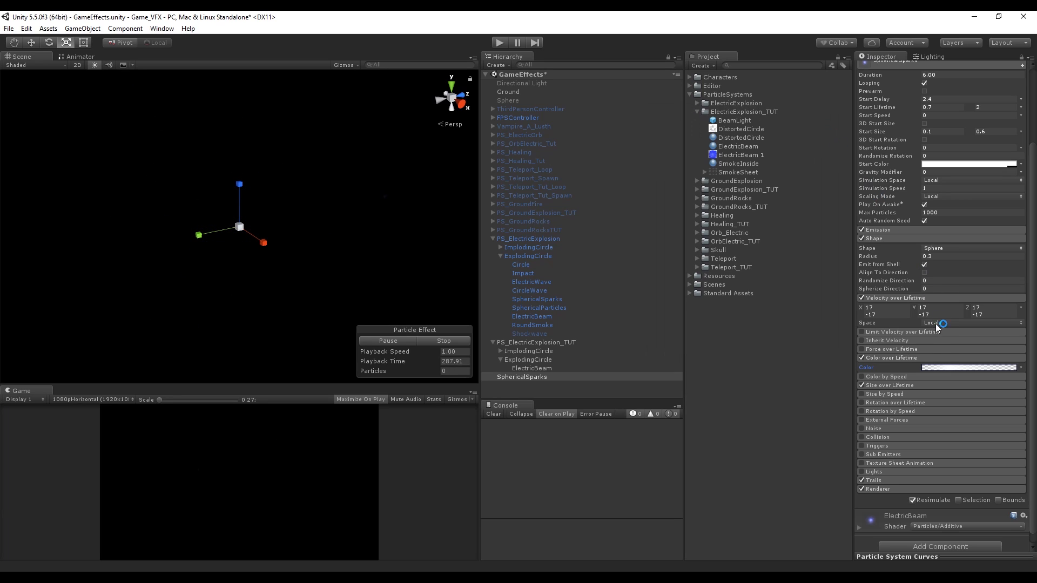
# Step: Examine SphericalSparks' Size over Lifetime curve and the available curve presets
pyautogui.click(910, 385)
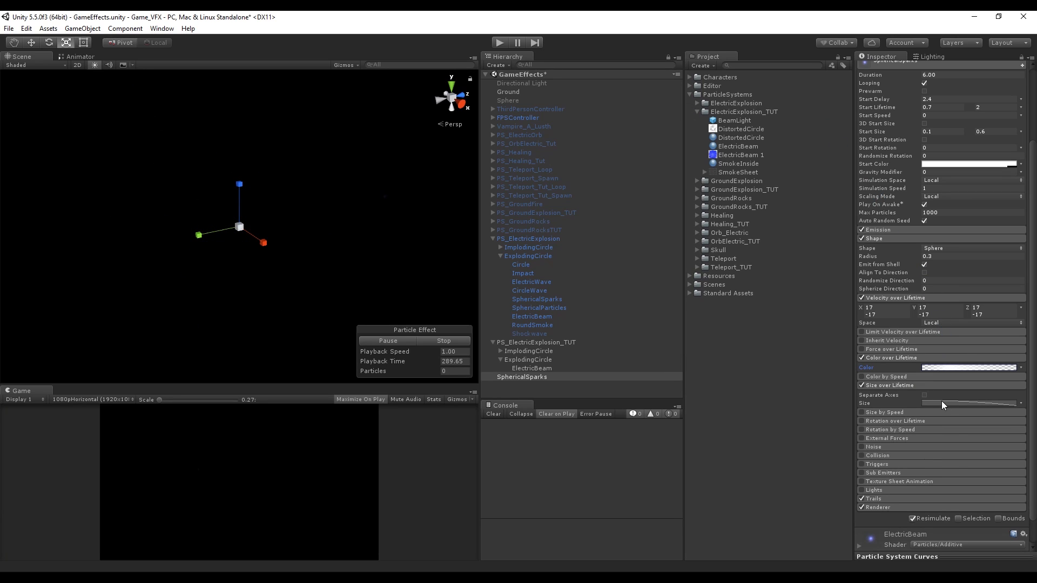
pyautogui.click(942, 400)
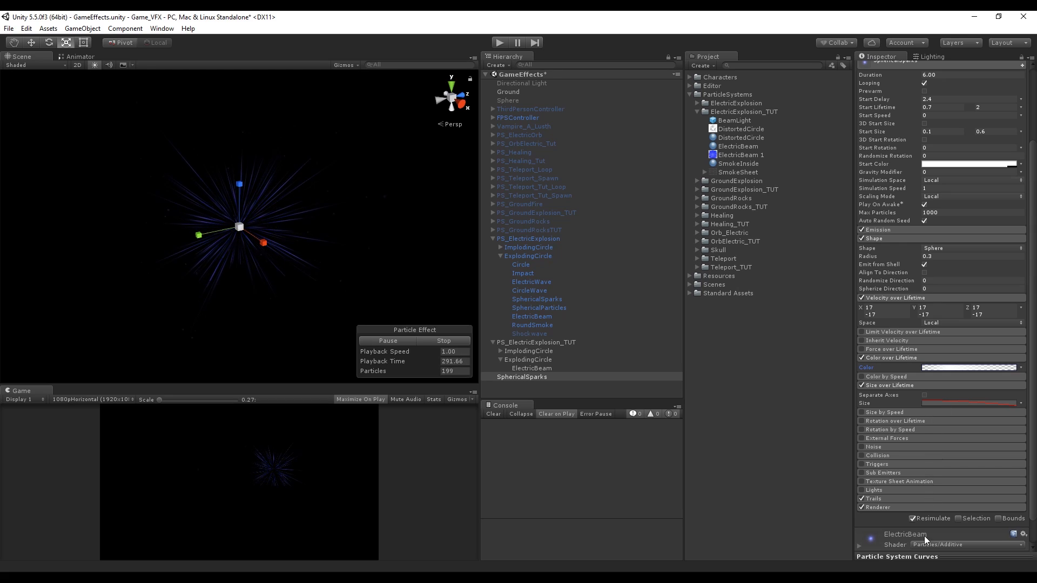
pyautogui.moveTo(932, 556); pyautogui.dragTo(920, 439)
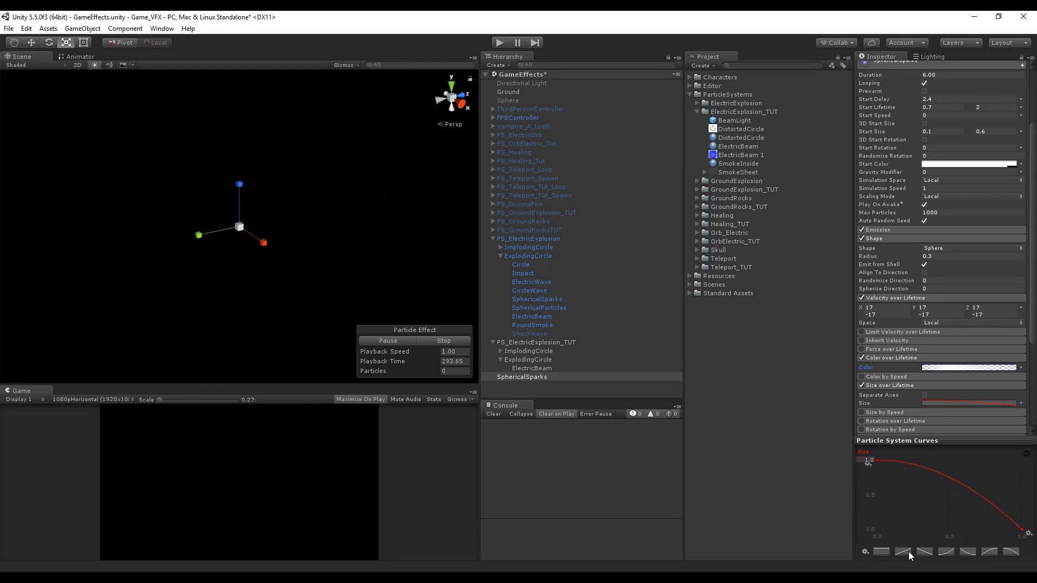
pyautogui.click(865, 552)
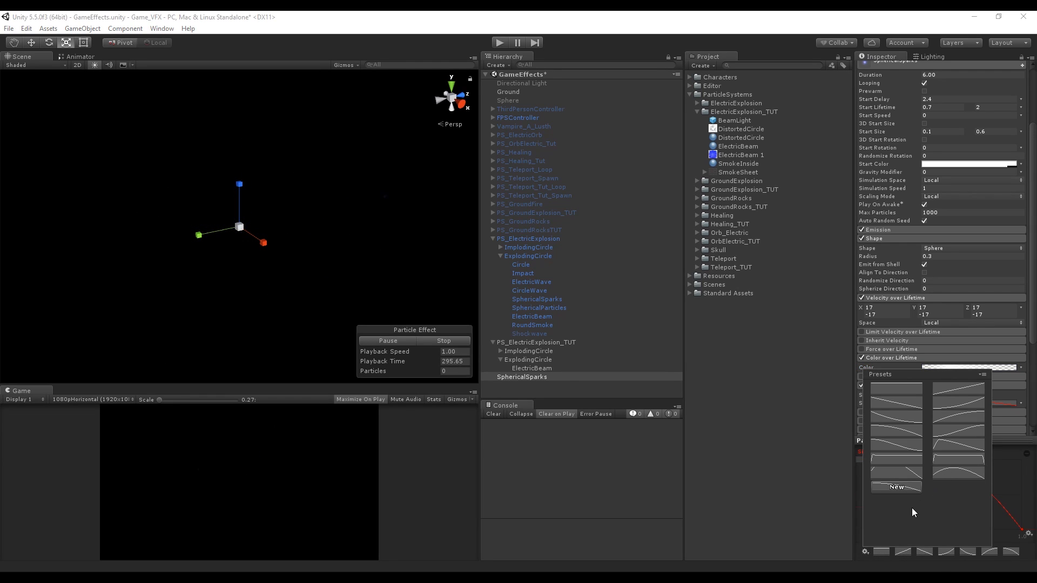
pyautogui.click(858, 526)
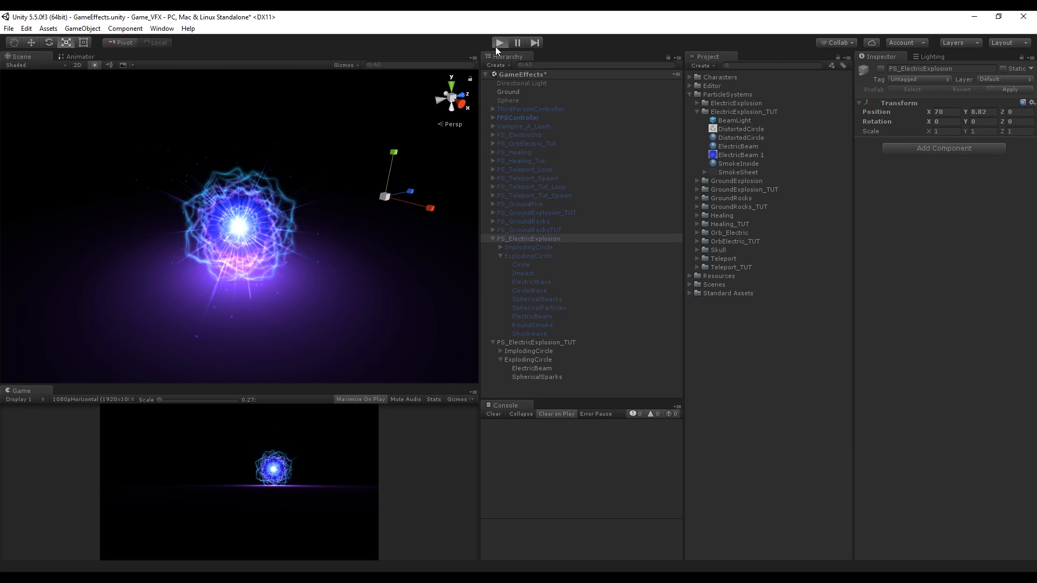
# Step: Play the scene briefly to preview the explosion effect and stop it again
pyautogui.click(496, 46)
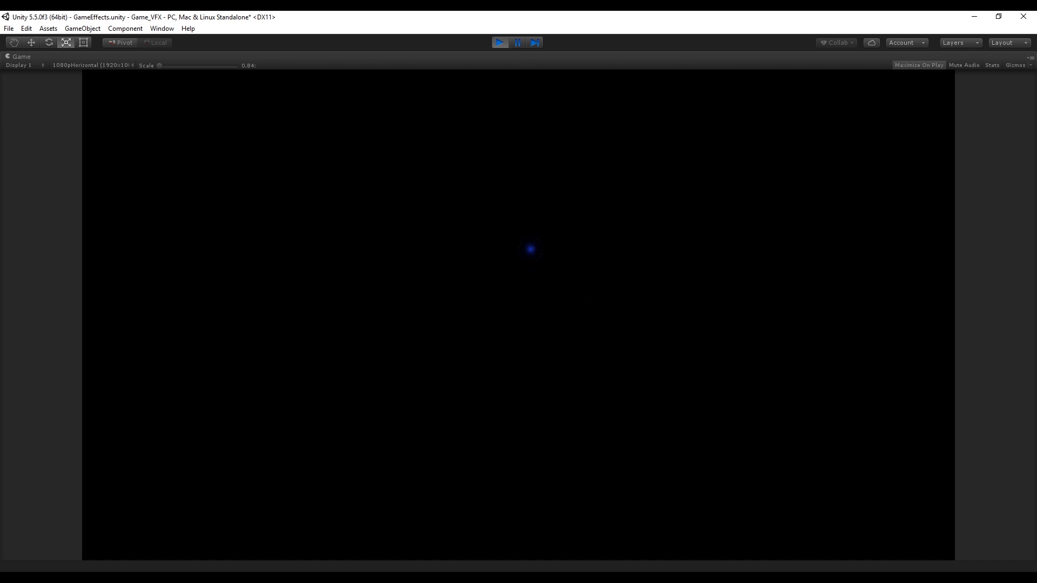
pyautogui.click(497, 43)
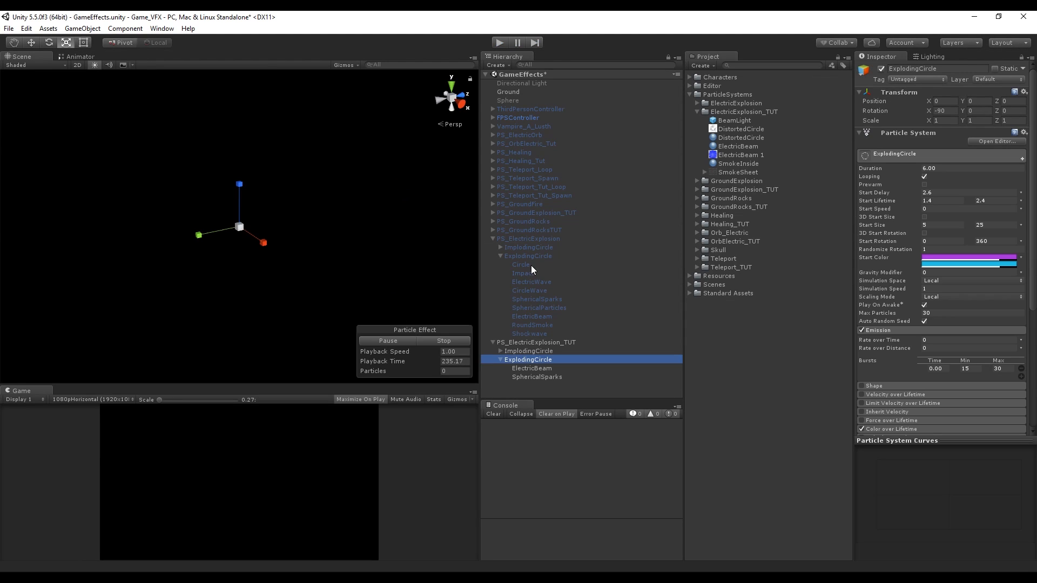
# Step: Duplicate the tutorial effect's ExplodingCircle and delete the copy's ElectricBeam and SphericalSparks children
pyautogui.rightClick(545, 357)
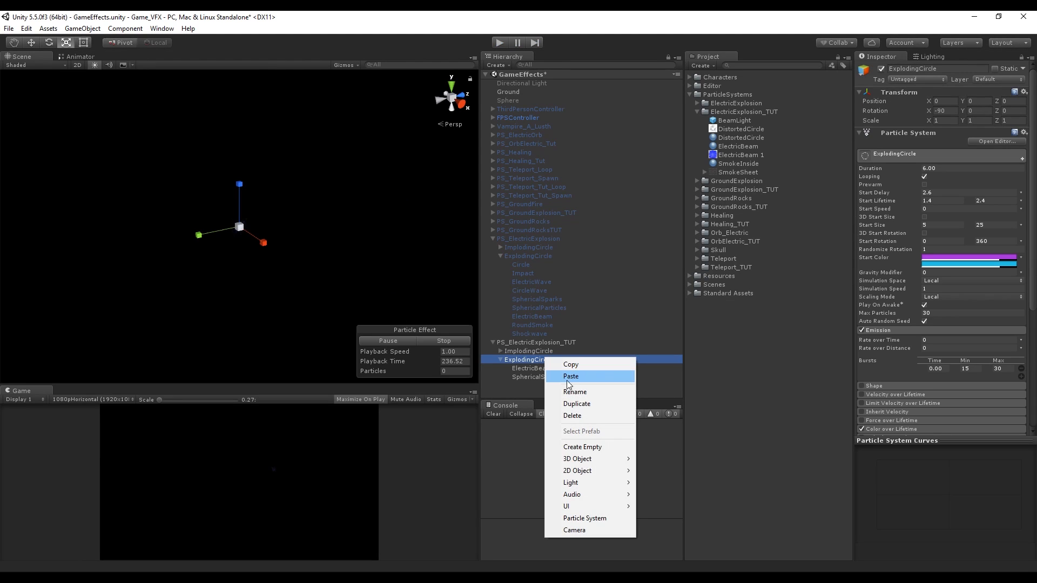
pyautogui.click(577, 407)
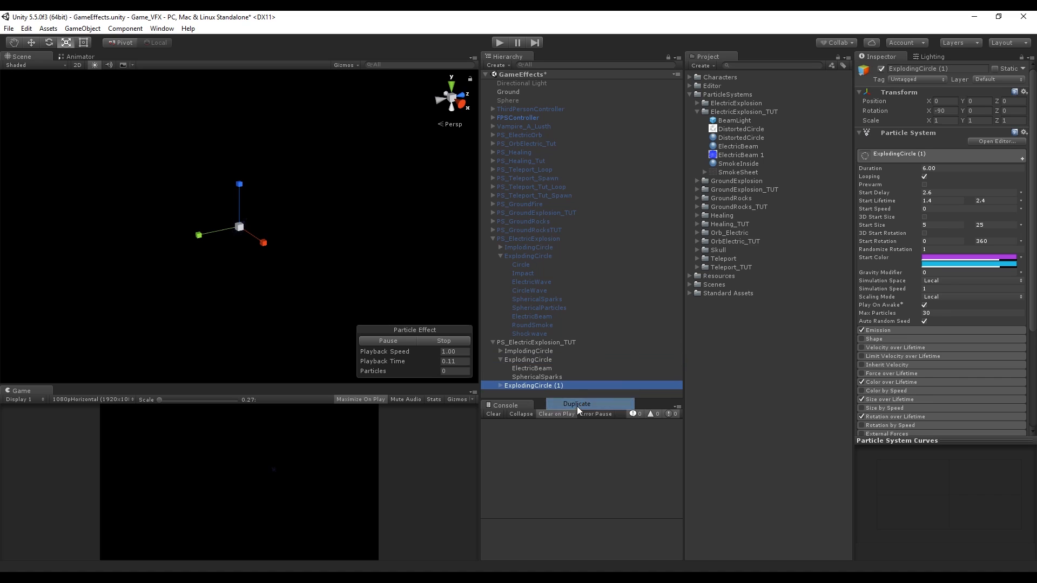
pyautogui.click(501, 384)
pyautogui.scroll(-1, 531, 377)
pyautogui.click(536, 386)
pyautogui.press('Delete')
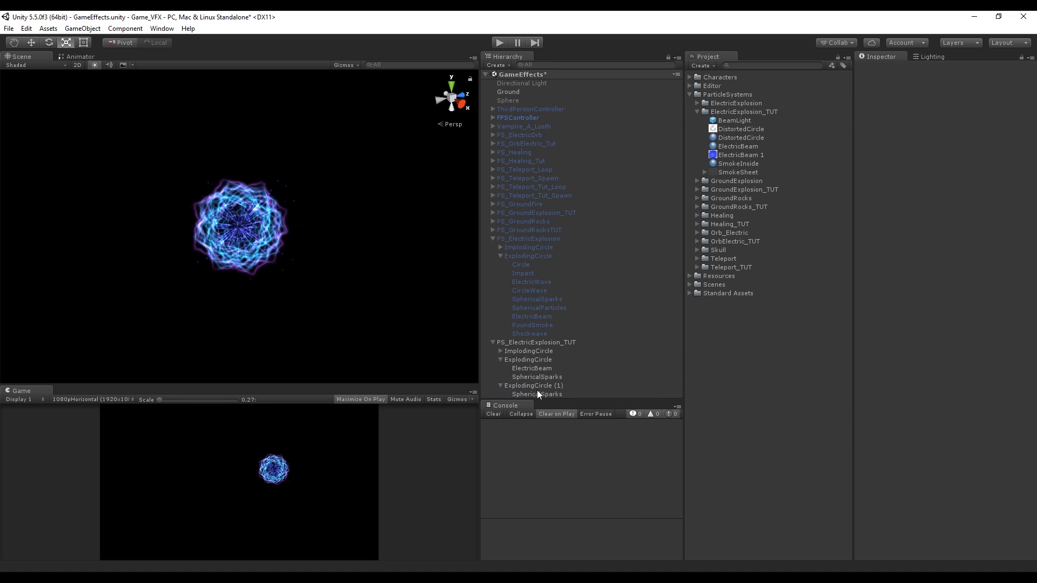
pyautogui.click(537, 394)
pyautogui.press('Delete')
# Step: Rename the duplicated ExplodingCircle as Circle
pyautogui.click(537, 384)
pyautogui.click(967, 68)
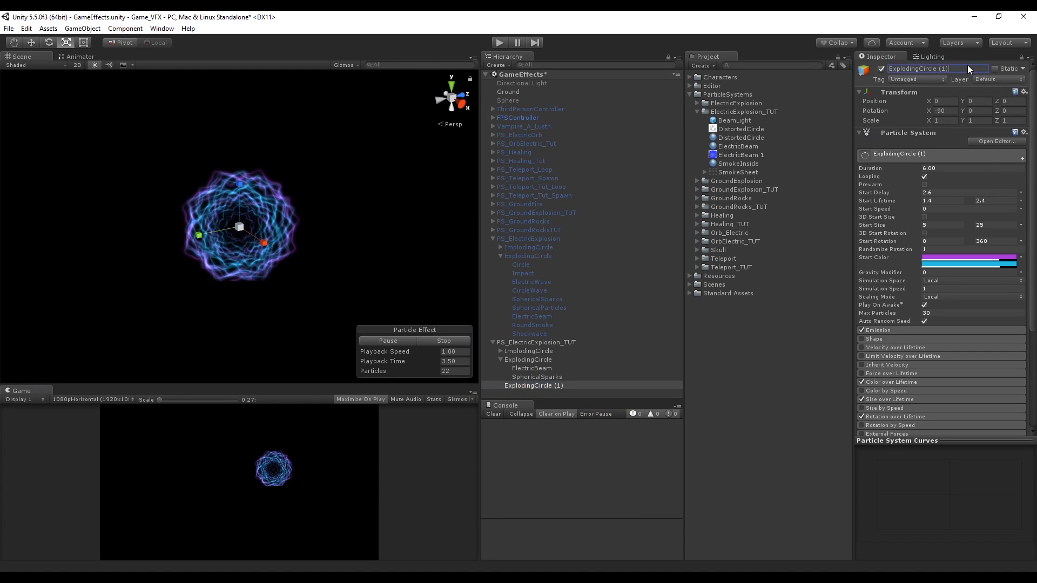
pyautogui.hotkey('ctrl', 'a')
pyautogui.write('Ci')
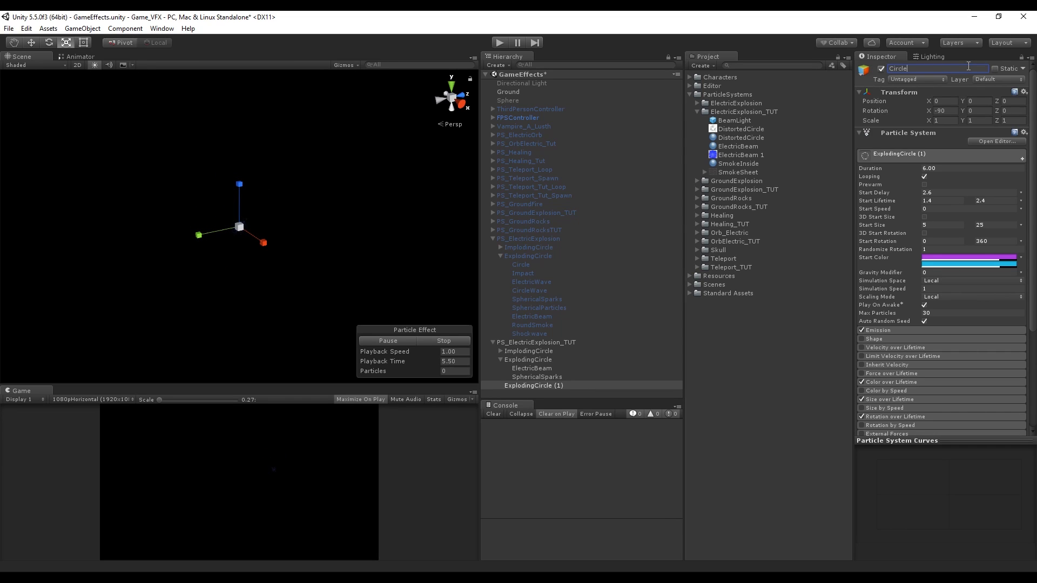
pyautogui.write('rcle')
pyautogui.press('Return')
# Step: Set Circle's Start Delay to 2.4 and its Start Lifetime to range from 1 to 2
pyautogui.click(515, 385)
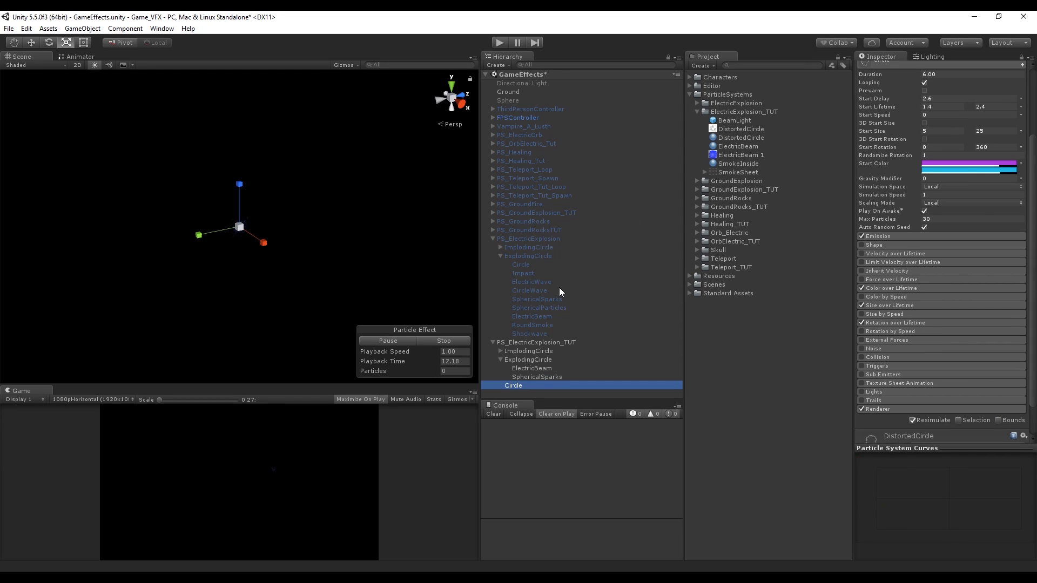
pyautogui.scroll(4, 943, 168)
pyautogui.click(943, 192)
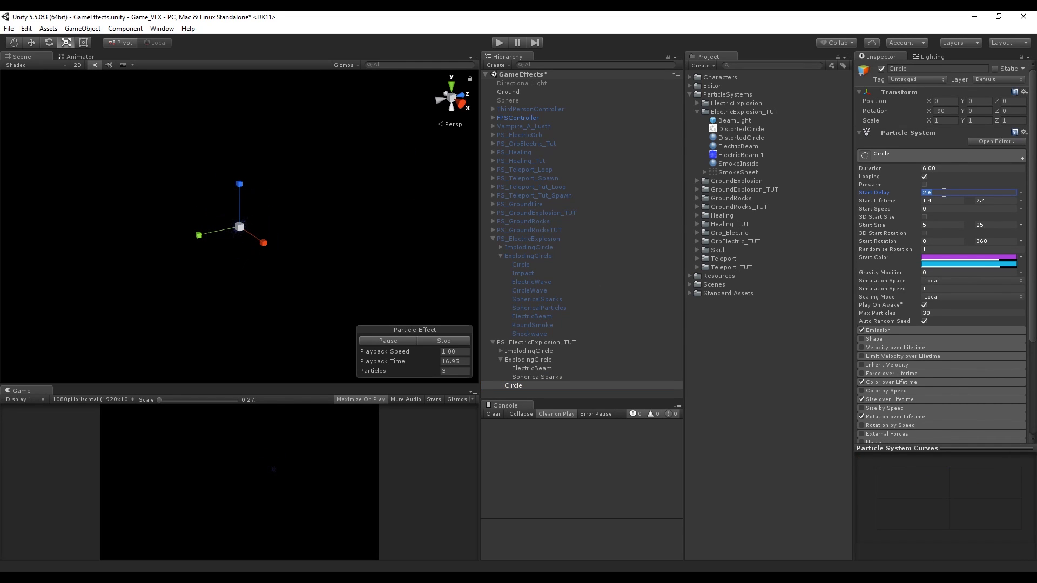
pyautogui.write('2')
pyautogui.click(937, 201)
pyautogui.click(986, 200)
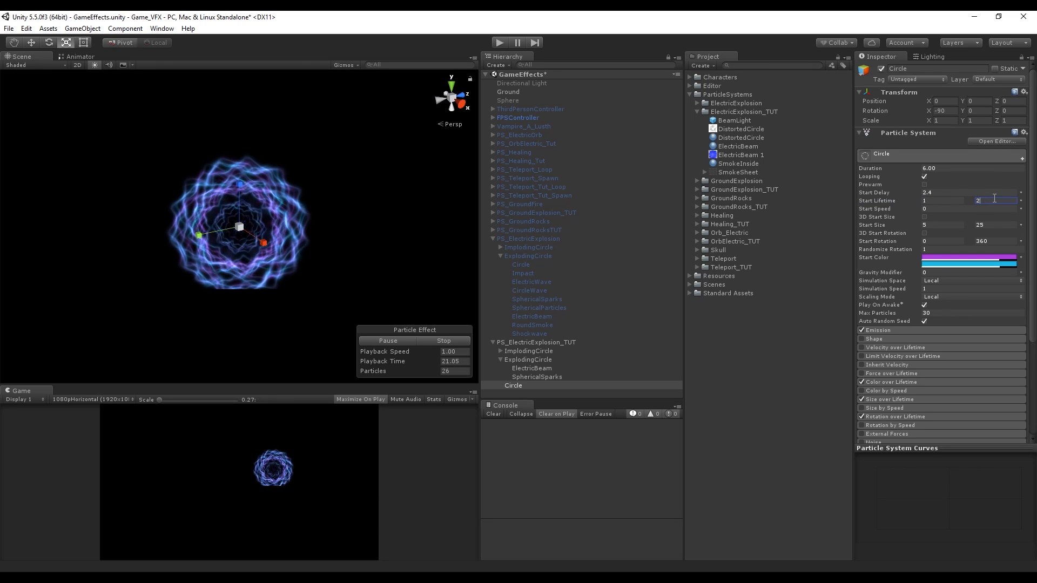
pyautogui.write('2')
# Step: Duplicate the DistortedCircle material as Cricle and assign the CircleWH 1 texture as its particle texture
pyautogui.scroll(-2, 968, 215)
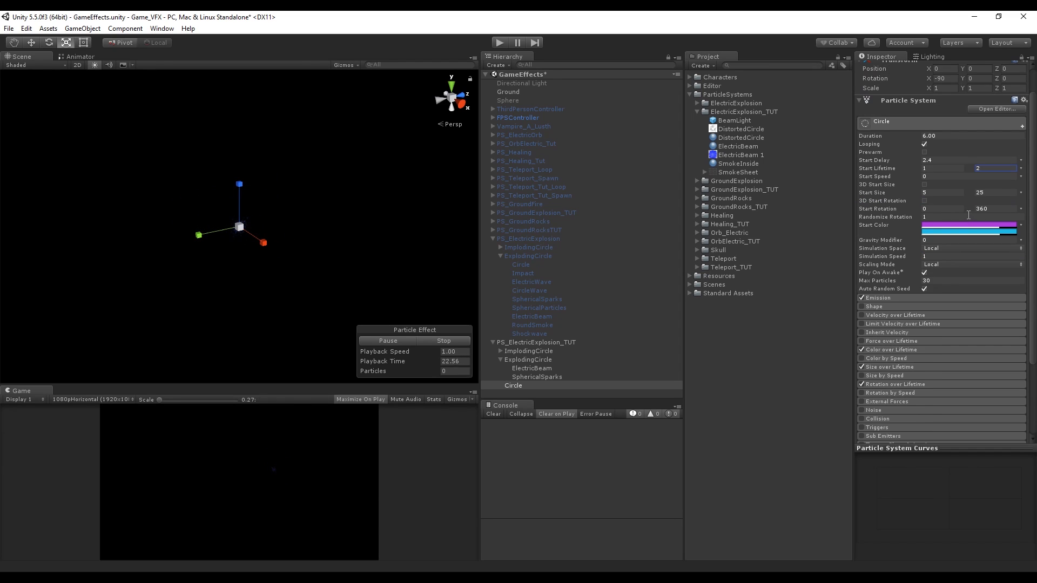
pyautogui.click(749, 146)
pyautogui.click(755, 137)
pyautogui.hotkey('ctrl', 'd')
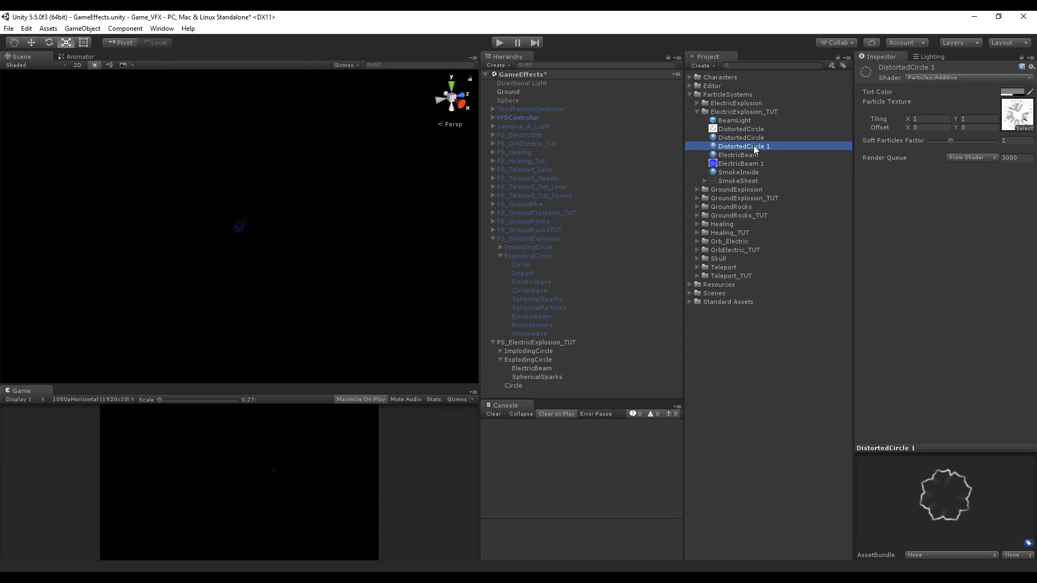
pyautogui.click(753, 145)
pyautogui.write('Cr')
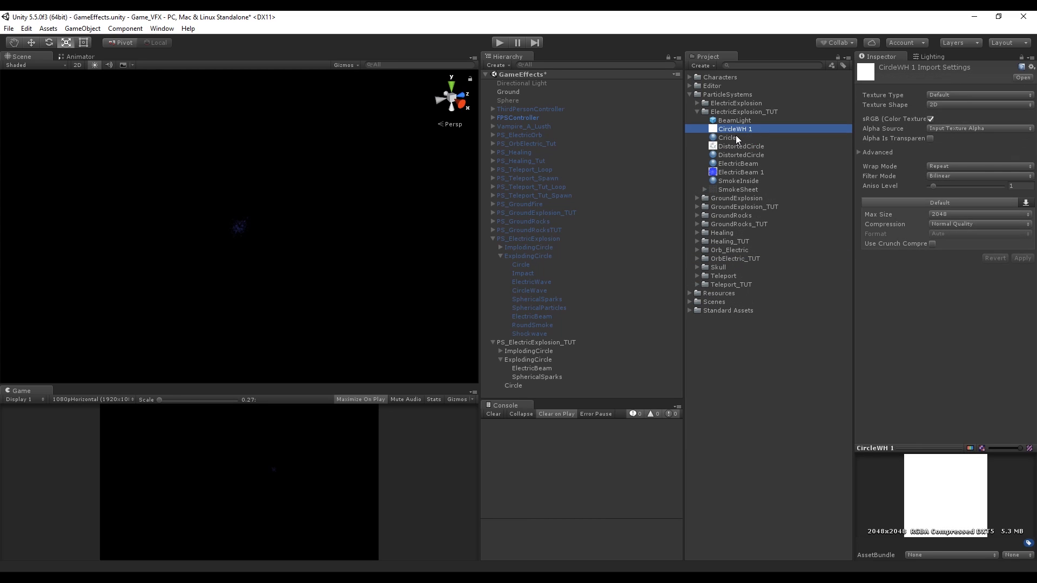
pyautogui.click(736, 136)
pyautogui.moveTo(733, 130); pyautogui.dragTo(1022, 117)
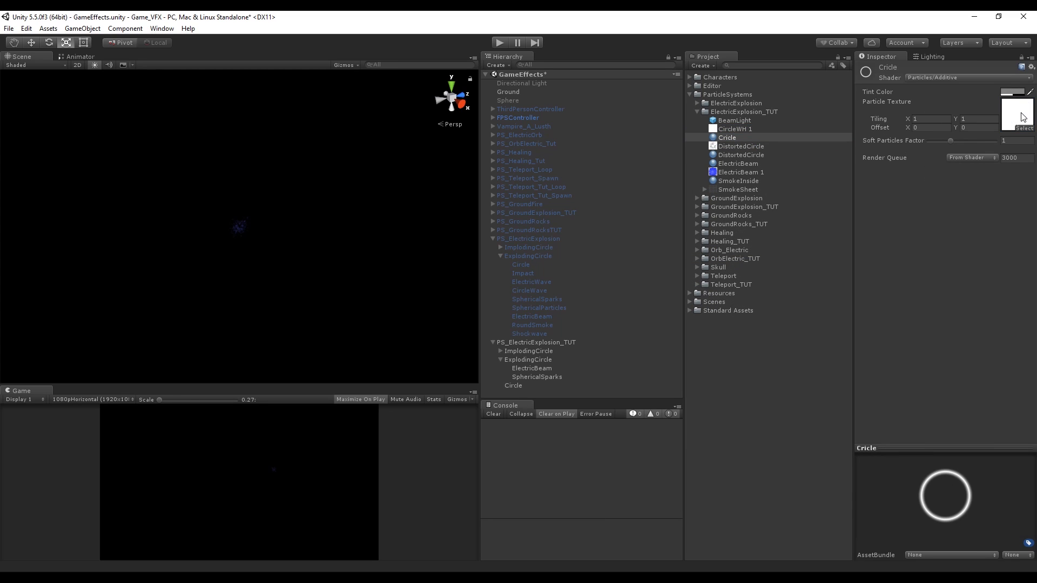
# Step: Rename the CircleWH 1 texture as CircleWH and apply the Cricle material to the Circle particle system
pyautogui.click(735, 129)
pyautogui.click(753, 127)
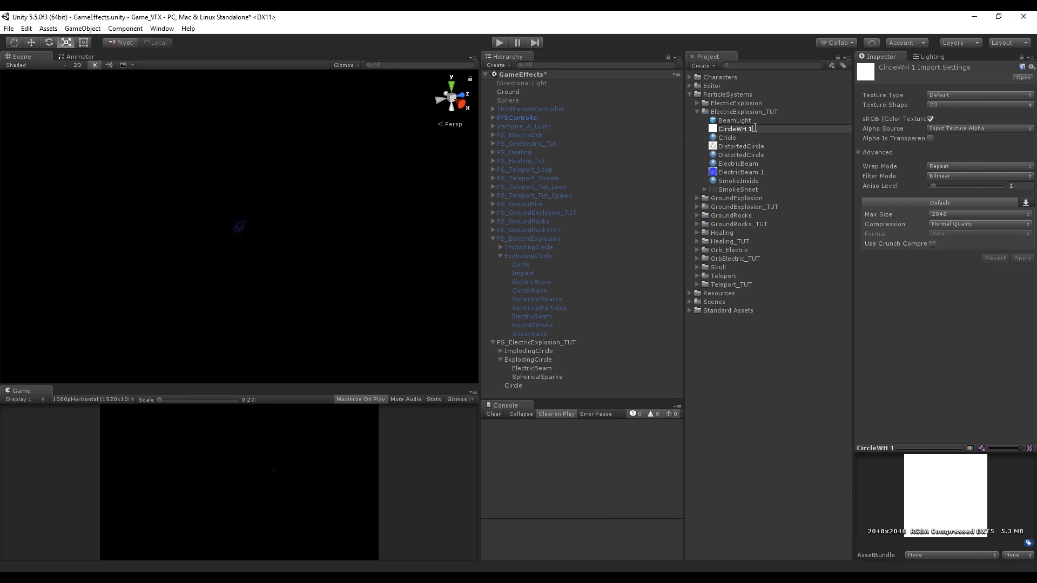
pyautogui.press('BackSpace')
pyautogui.press('BackSpace')
pyautogui.press('Return')
pyautogui.moveTo(727, 139); pyautogui.dragTo(513, 386)
pyautogui.click(520, 387)
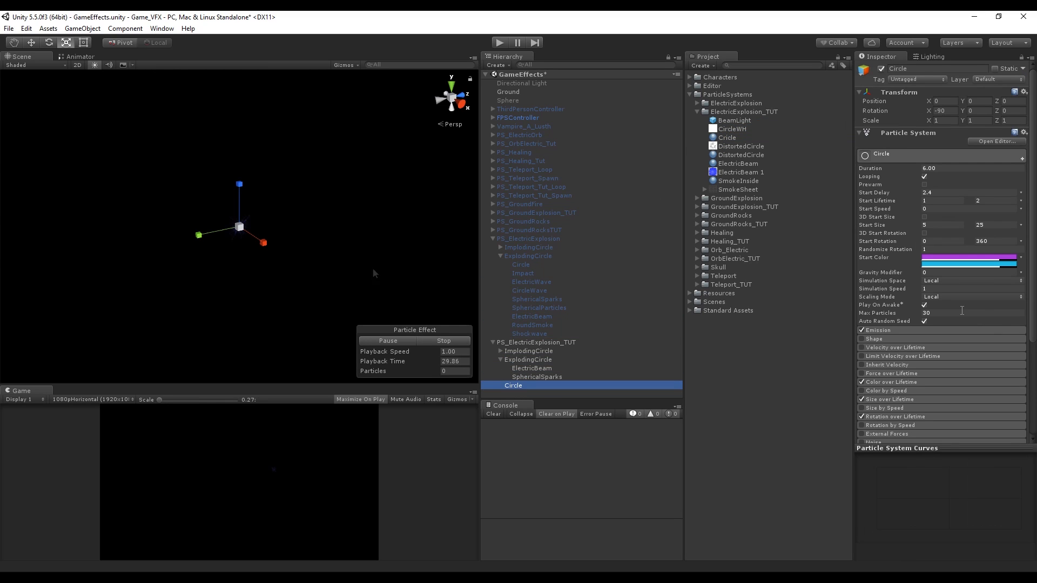
# Step: Set Circle's Max Particles to 15 and add three emission bursts at times 0.20, 0.40 and 0.60
pyautogui.click(962, 311)
pyautogui.click(943, 332)
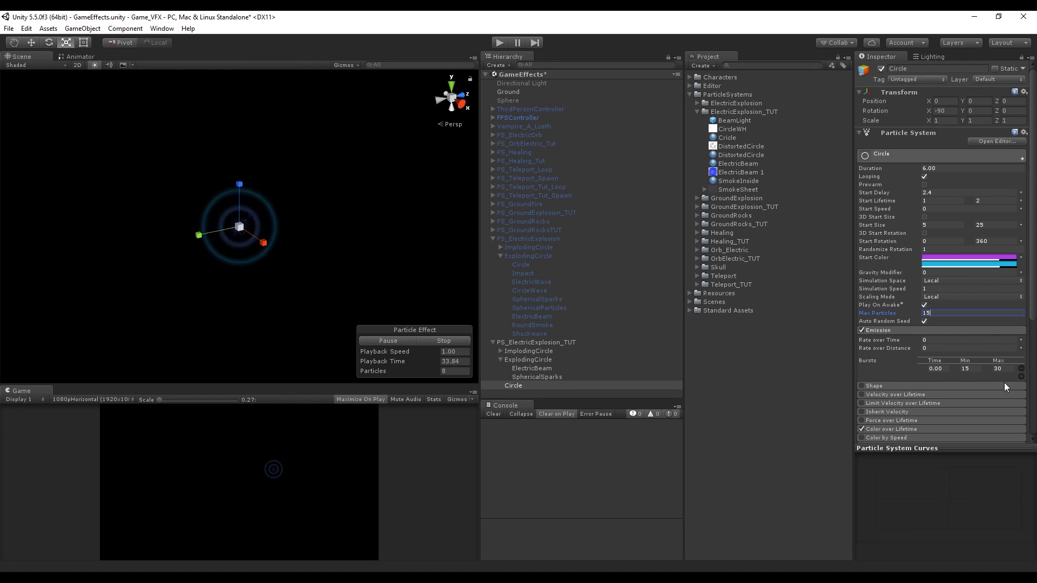
pyautogui.click(1020, 377)
pyautogui.click(1020, 385)
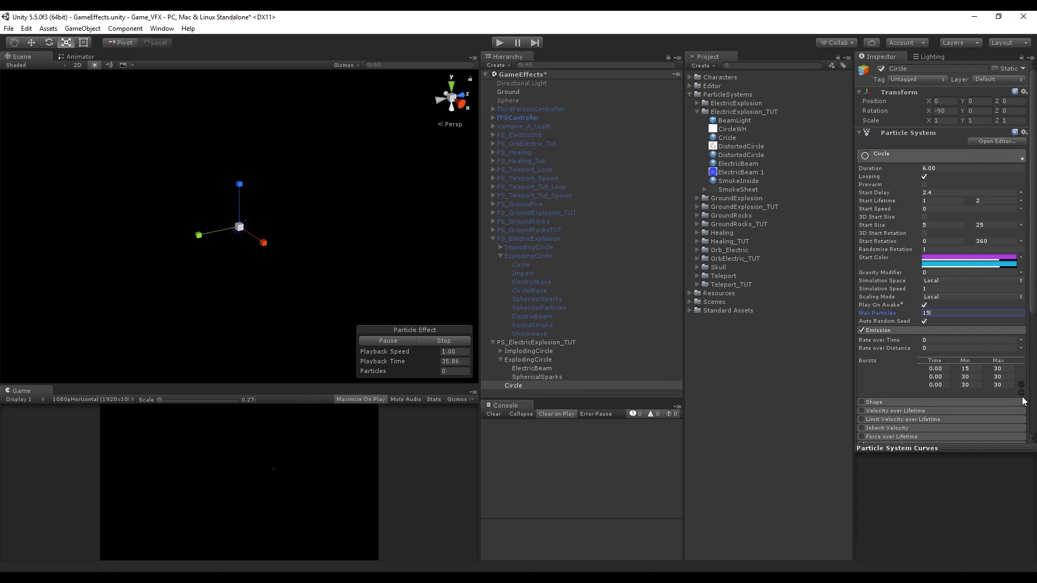
pyautogui.click(1021, 393)
pyautogui.click(942, 377)
pyautogui.write('.2')
pyautogui.click(944, 386)
pyautogui.write('.')
pyautogui.write('.')
# Step: Set the minimum and maximum particle counts of Circle's emission bursts to 1
pyautogui.click(974, 368)
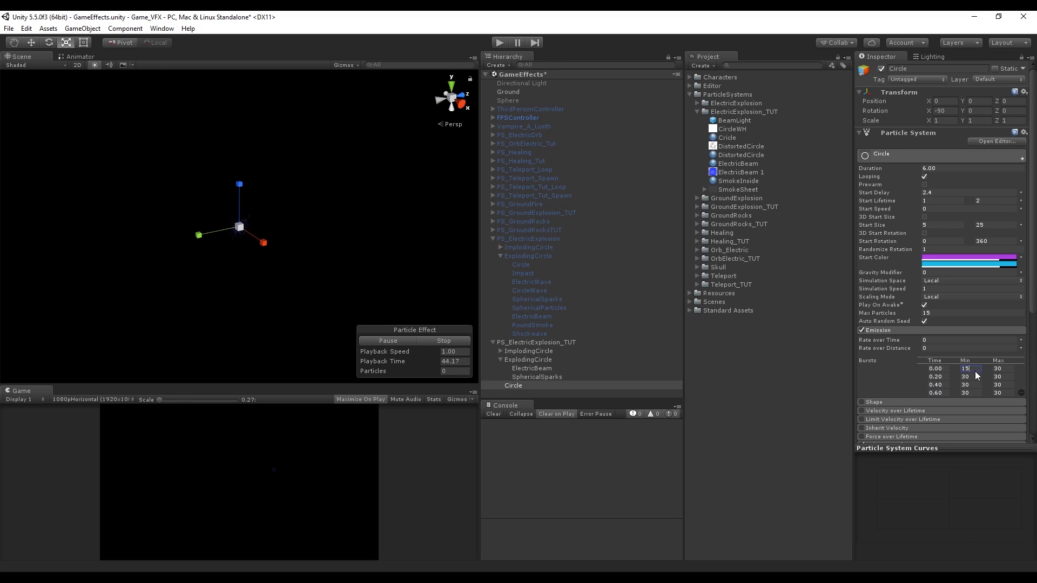
pyautogui.write('1')
pyautogui.click(974, 384)
pyautogui.write('1')
pyautogui.click(996, 369)
pyautogui.write('1')
pyautogui.click(996, 385)
pyautogui.write('1')
pyautogui.click(999, 393)
pyautogui.write('1')
pyautogui.click(965, 376)
pyautogui.write('1')
pyautogui.click(996, 377)
pyautogui.write('1')
pyautogui.click(935, 327)
# Step: Set Circle's Start Rotation to a constant 0 and its Randomize Rotation to 0
pyautogui.click(1021, 241)
pyautogui.click(967, 249)
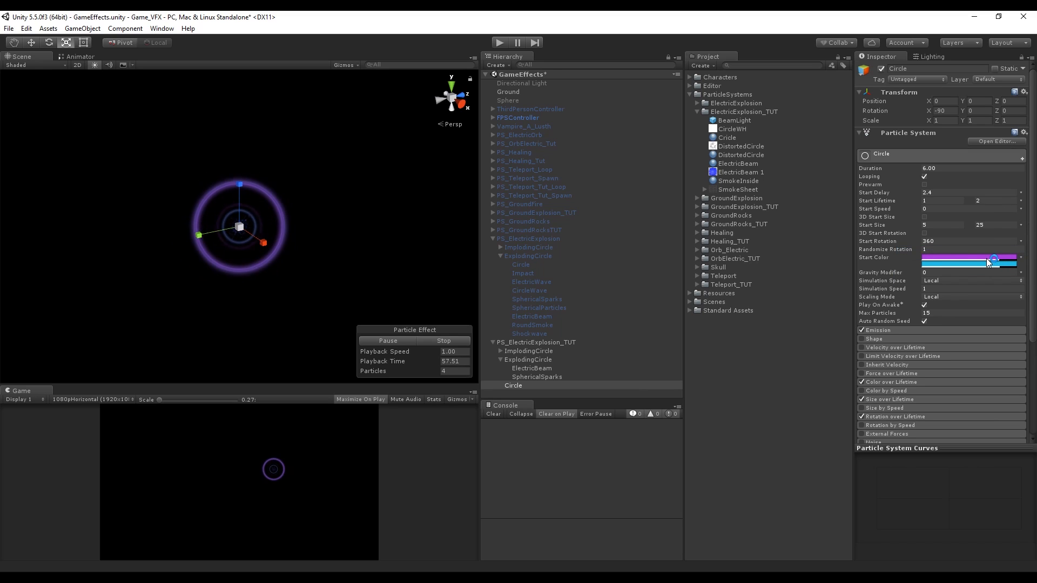
pyautogui.click(975, 241)
pyautogui.write('0')
pyautogui.click(965, 249)
pyautogui.write('0')
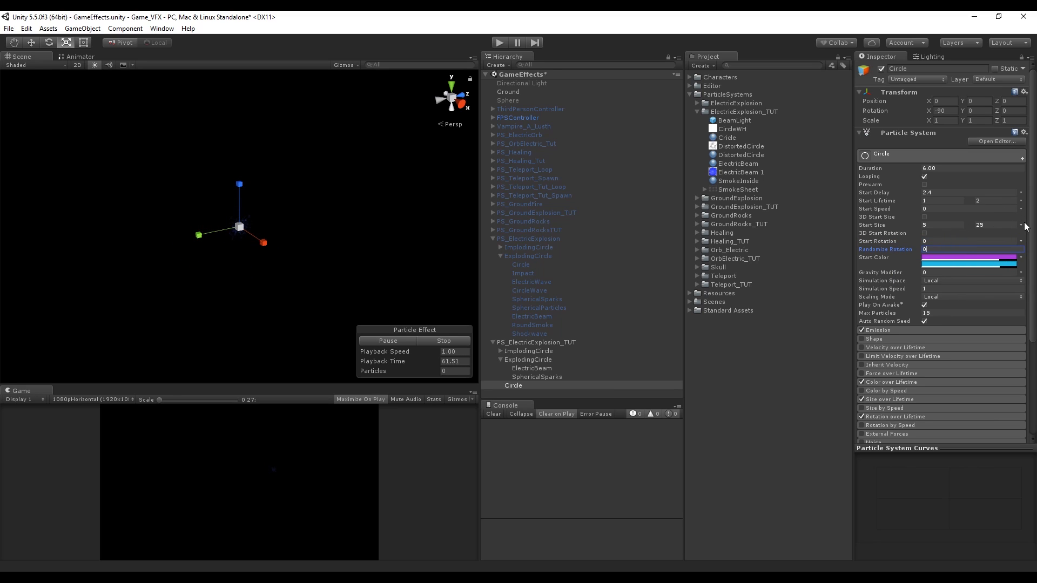
# Step: Set Circle's Start Size to range from 20 to 40 and make it a child of the tutorial effect's ExplodingCircle
pyautogui.click(956, 227)
pyautogui.write('20')
pyautogui.click(995, 226)
pyautogui.write('40')
pyautogui.moveTo(517, 389); pyautogui.dragTo(522, 357)
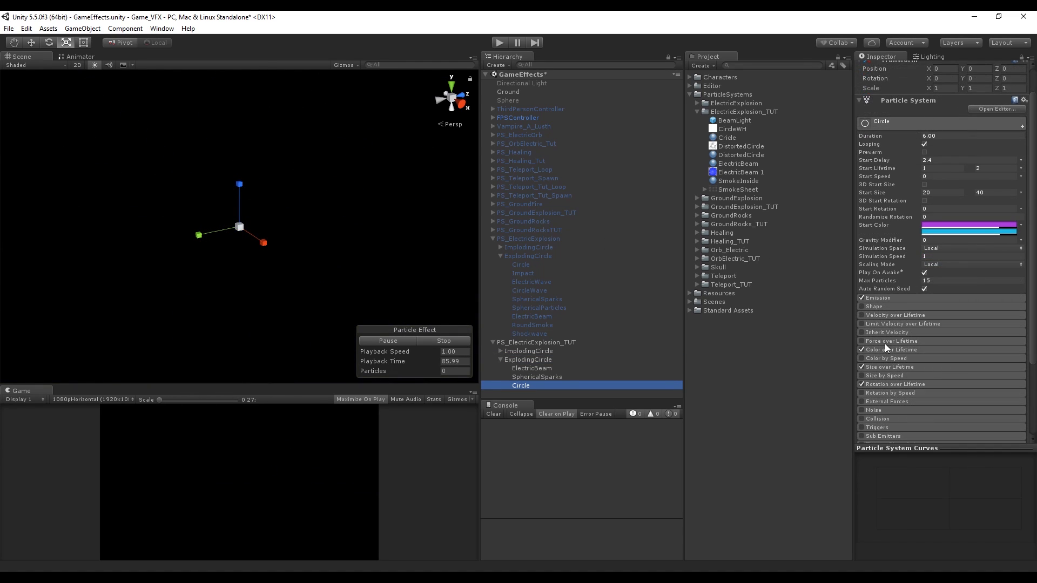
# Step: In Circle's Color over Lifetime gradient, delete the middle alpha key at 50.6% and set the remaining inner key to alpha 135 at 25.3%
pyautogui.click(897, 351)
pyautogui.click(902, 350)
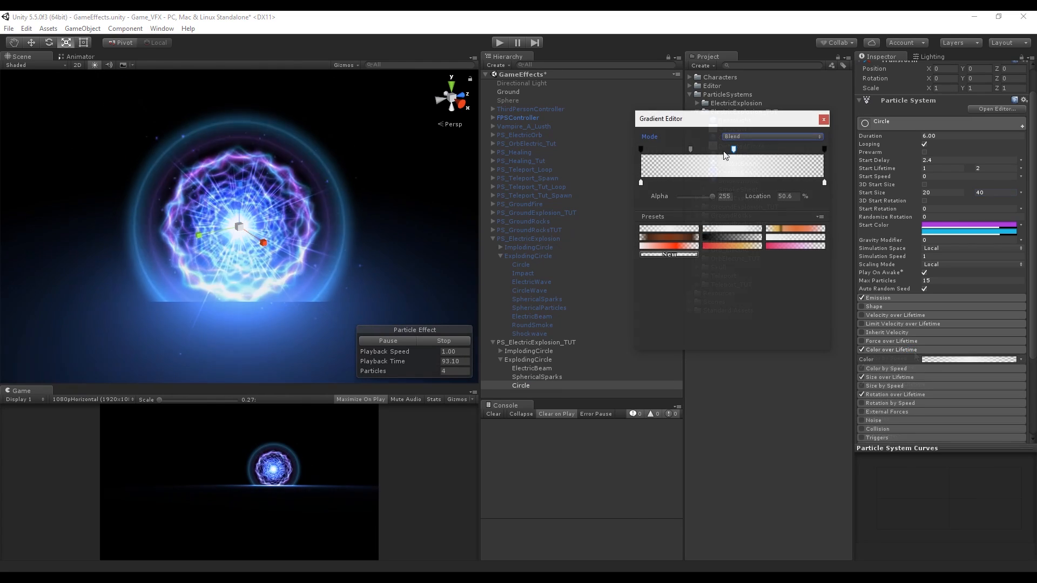
pyautogui.press('Delete')
pyautogui.moveTo(690, 150); pyautogui.dragTo(687, 150)
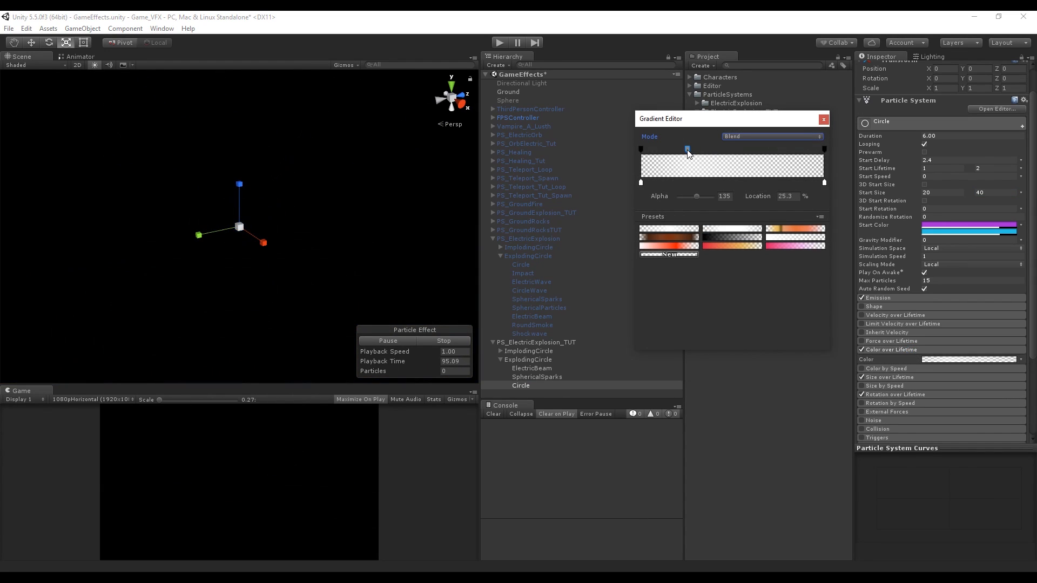
pyautogui.moveTo(712, 196); pyautogui.dragTo(697, 196)
pyautogui.click(825, 120)
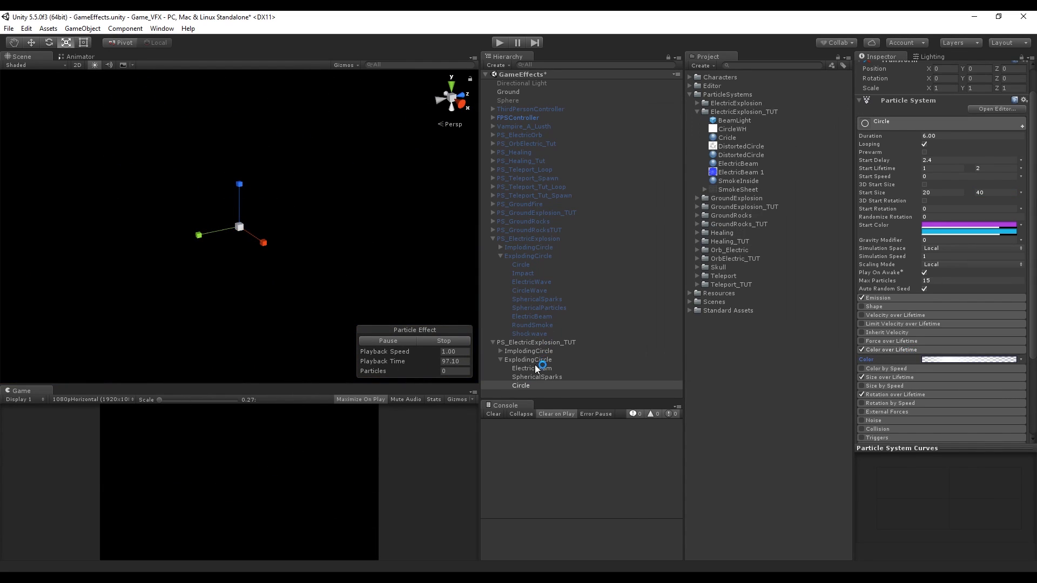
# Step: Duplicate SphericalSparks under the tutorial effect's ExplodingCircle and name the copy SphericalParticles
pyautogui.click(540, 377)
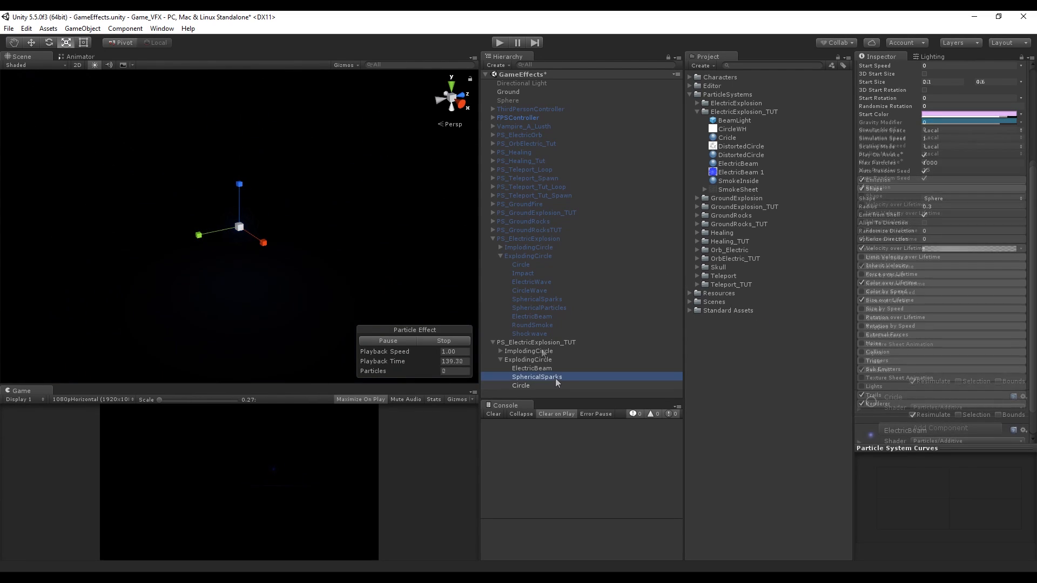
pyautogui.hotkey('ctrl', 'd')
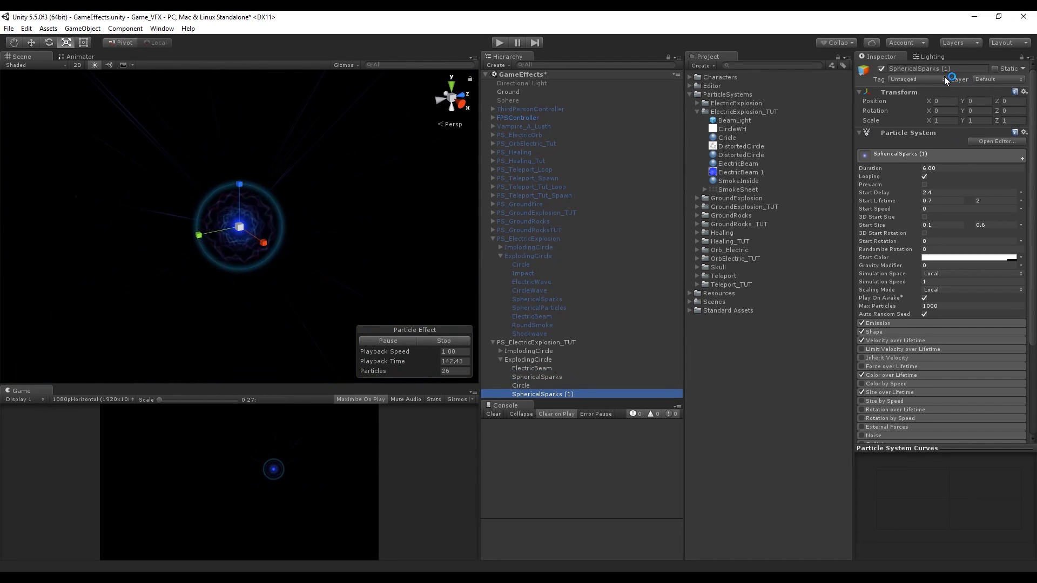
pyautogui.click(924, 69)
pyautogui.write('SphericalPar')
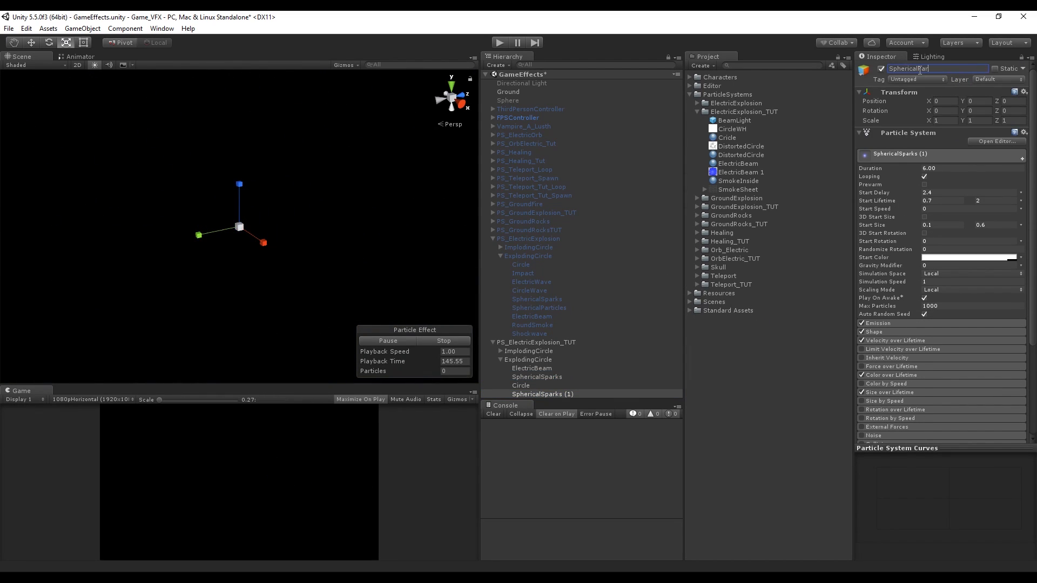
pyautogui.write('ticles')
pyautogui.press('Return')
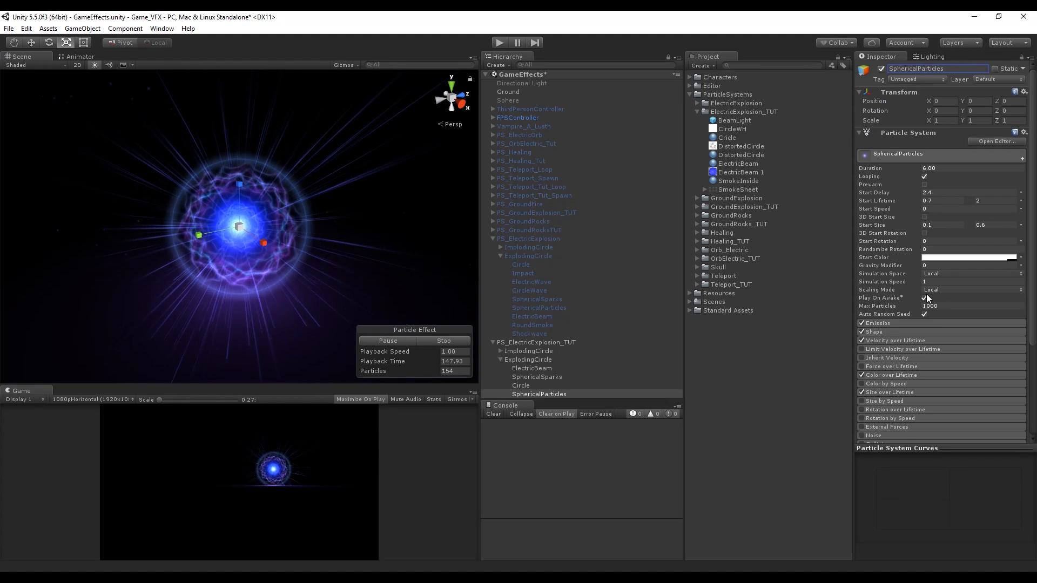
# Step: Deactivate the tutorial effect's ElectricBeam, SphericalSparks and Circle
pyautogui.click(536, 384)
pyautogui.keyDown('shift'); pyautogui.click(539, 368); pyautogui.keyUp('shift')
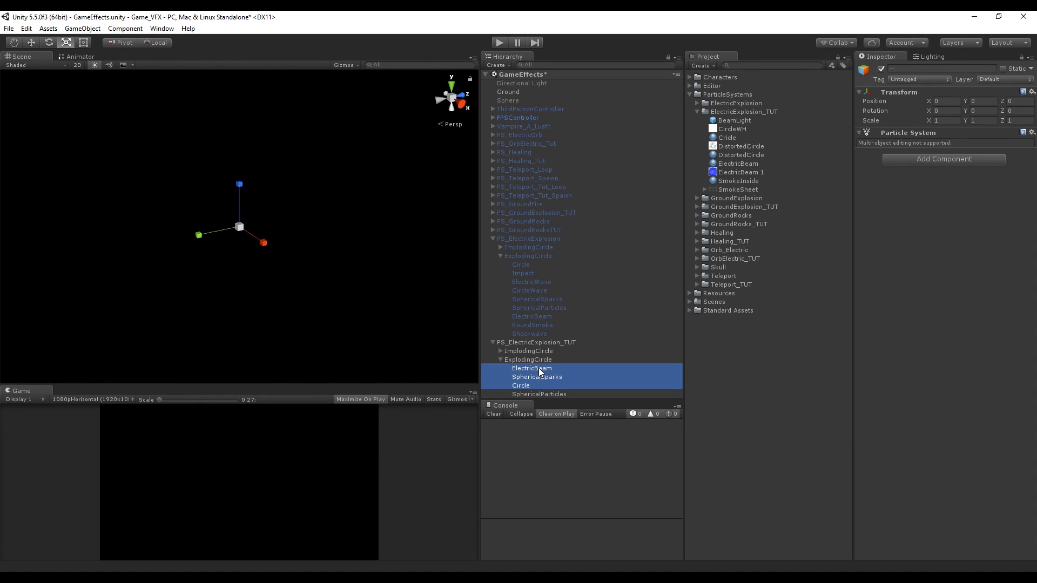
pyautogui.click(881, 69)
# Step: Turn off Trails on SphericalParticles and set its Start Size to range from 0.7 to 1.8
pyautogui.click(536, 394)
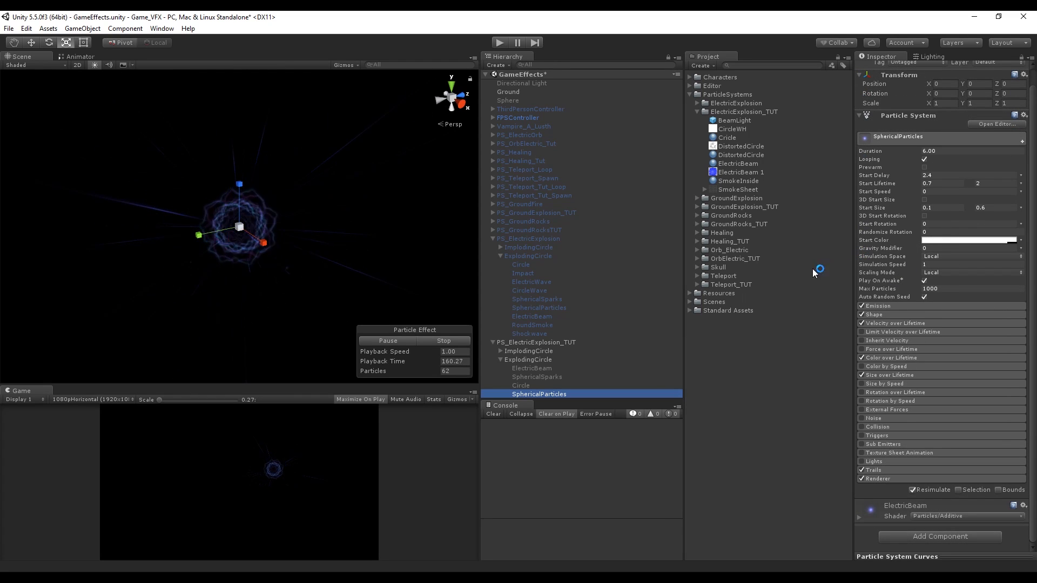
pyautogui.click(862, 470)
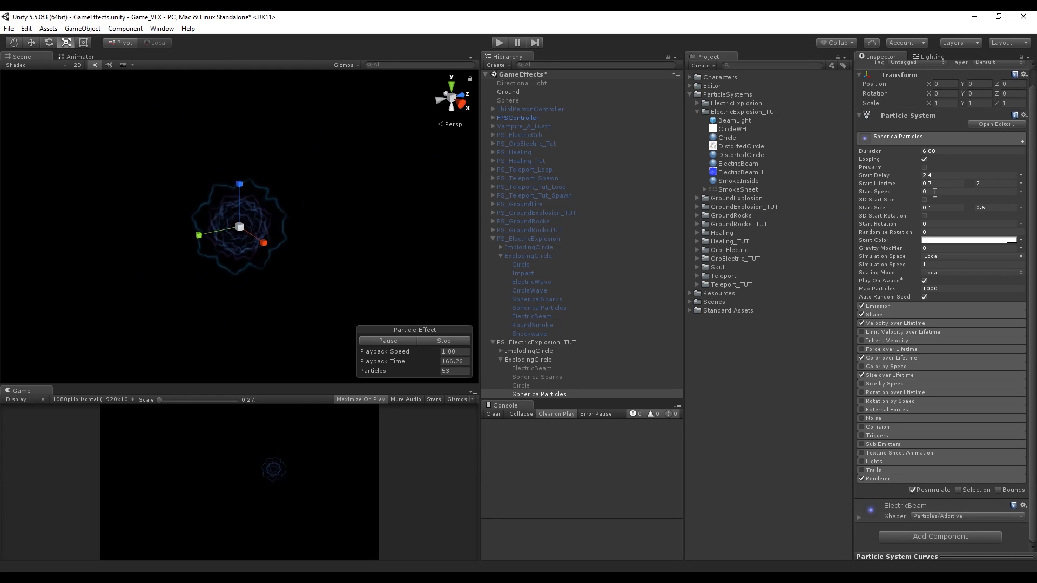
pyautogui.click(944, 209)
pyautogui.write('0.7')
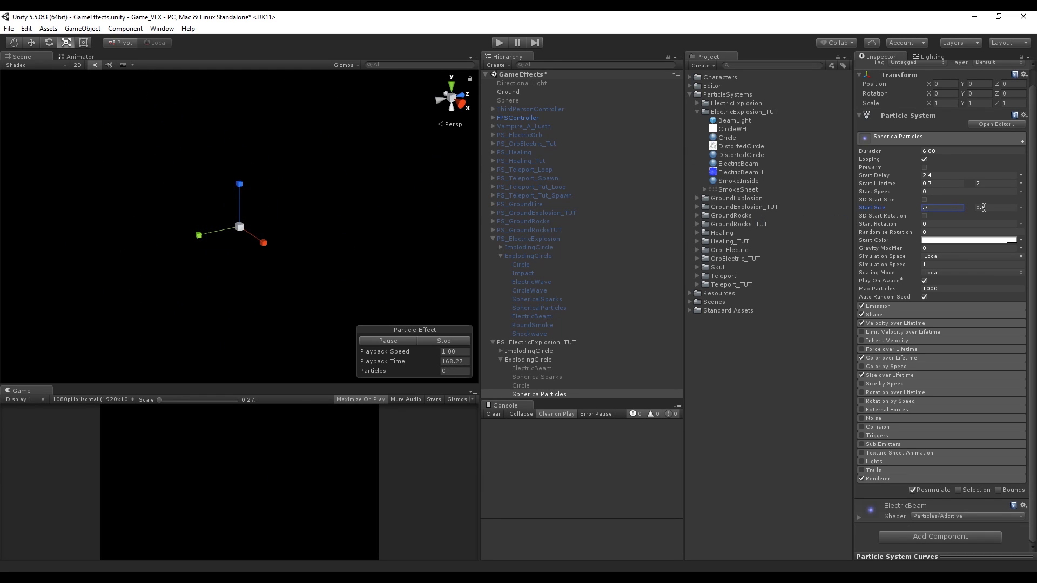
pyautogui.click(988, 207)
pyautogui.write('1.8')
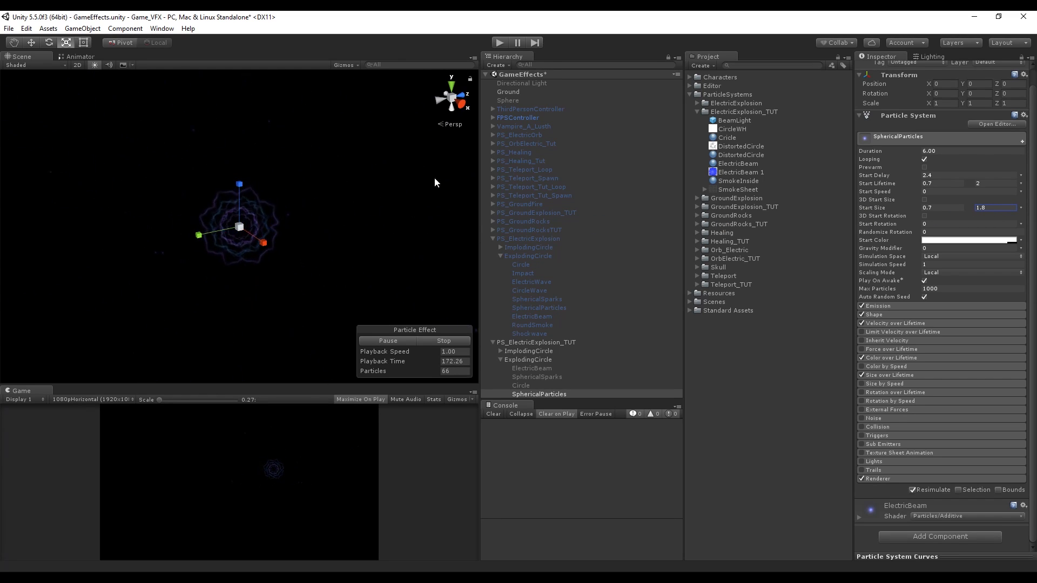
# Step: Set the radius of SphericalParticles' spherical emission shape to 2
pyautogui.click(903, 316)
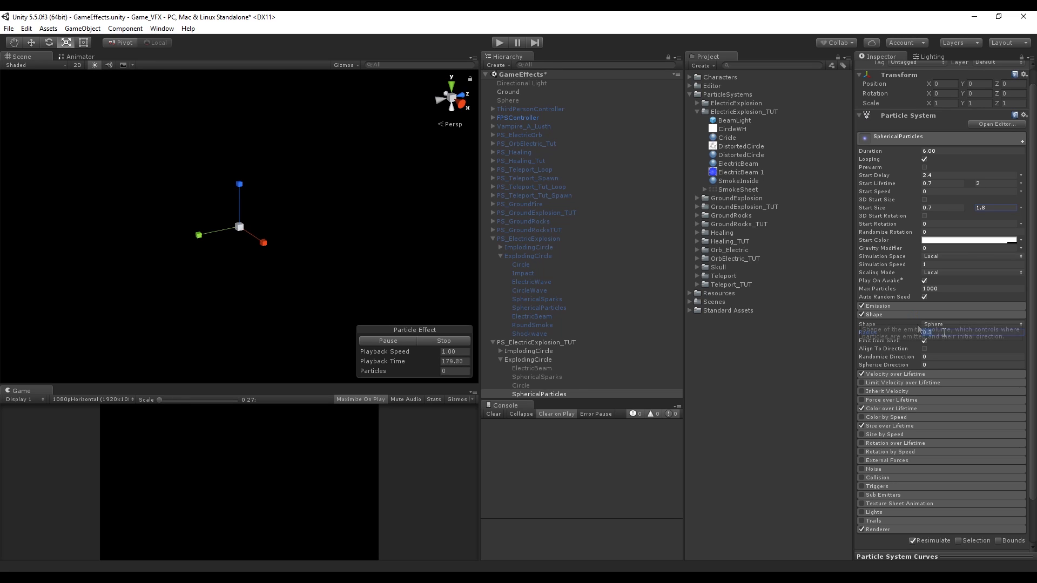
pyautogui.click(944, 333)
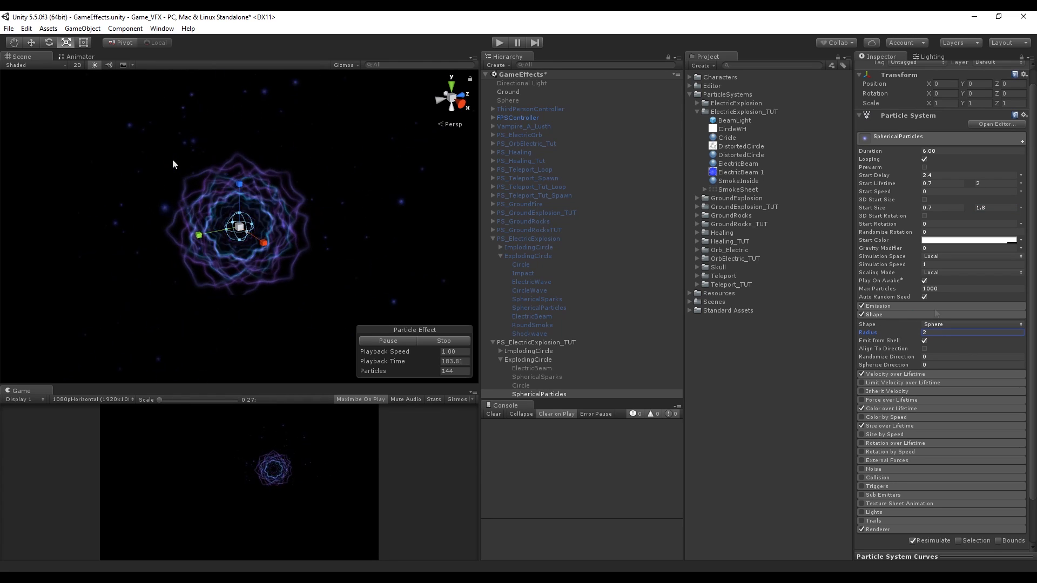
pyautogui.click(908, 315)
# Step: Set SphericalParticles' Velocity over Lifetime to range from 4 to -4 on the X, Y and Z axes
pyautogui.click(899, 323)
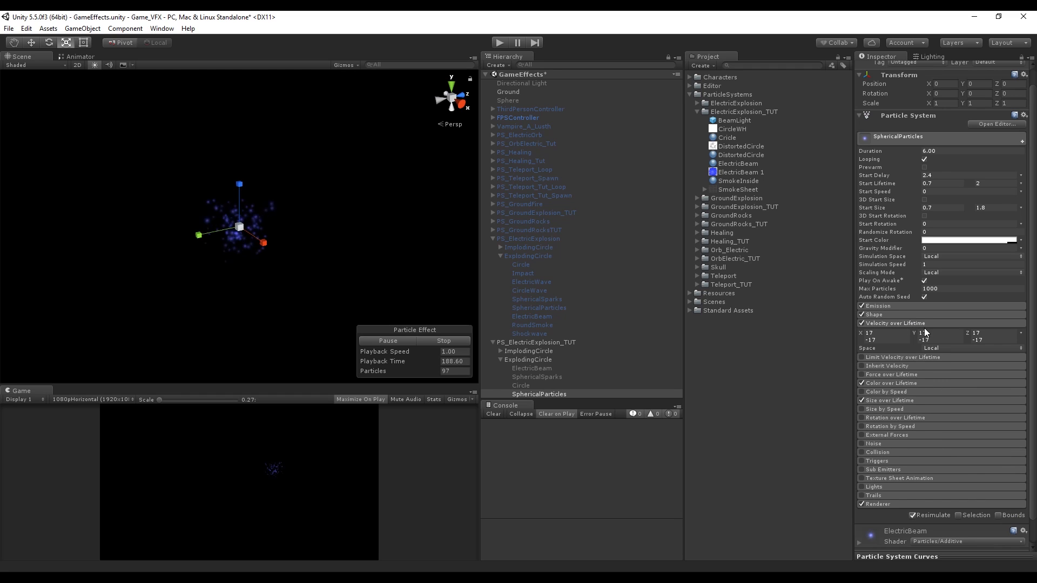
pyautogui.click(1021, 333)
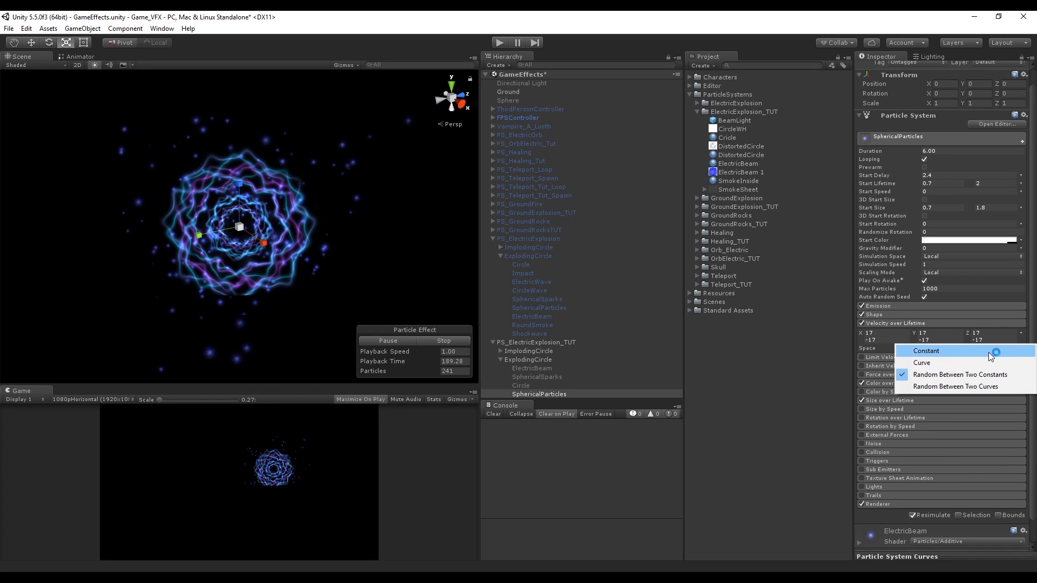
pyautogui.moveTo(883, 334); pyautogui.dragTo(835, 328)
pyautogui.write('4')
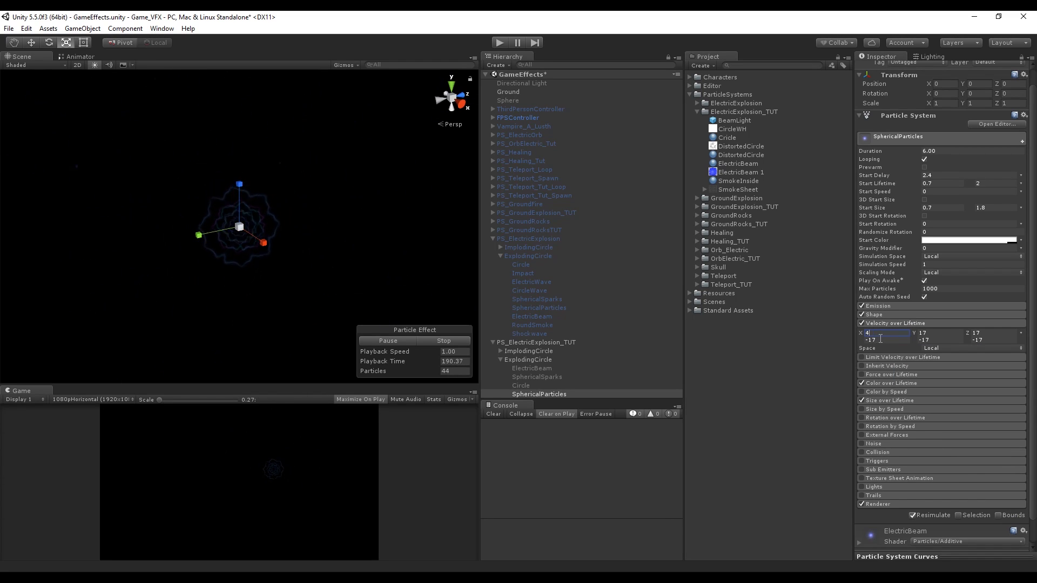
pyautogui.press('Tab')
pyautogui.write('4')
pyautogui.press('Tab')
pyautogui.write('4')
pyautogui.press('Tab')
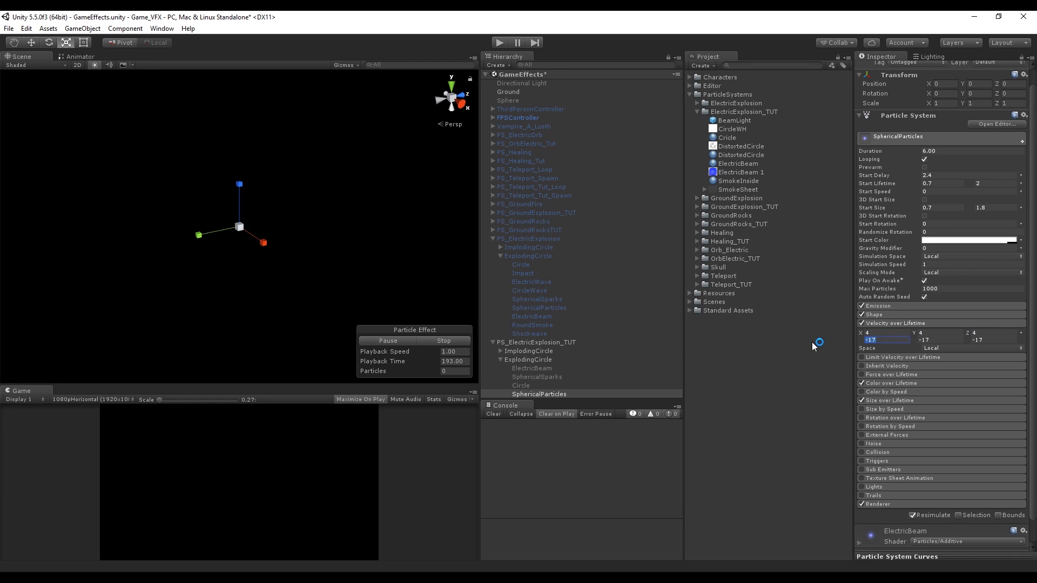
pyautogui.write('-4')
pyautogui.press('Tab')
pyautogui.write('-4')
pyautogui.press('Tab')
pyautogui.write('-4')
pyautogui.write('10')
# Step: Reactivate ElectricBeam, SphericalSparks and Circle, and place SphericalParticles directly below SphericalSparks in the hierarchy
pyautogui.click(532, 368)
pyautogui.keyDown('shift'); pyautogui.click(526, 385); pyautogui.keyUp('shift')
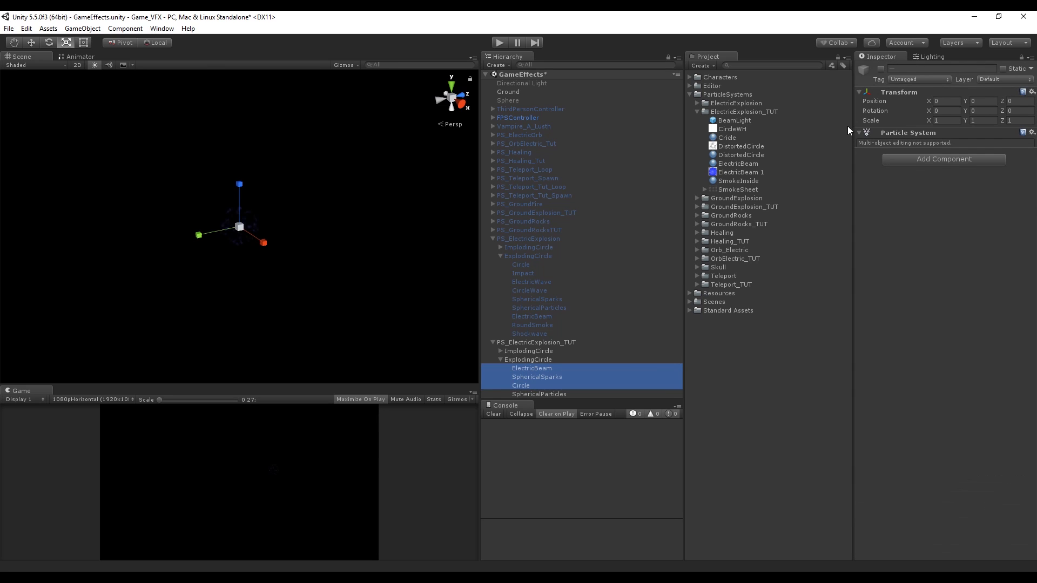
pyautogui.click(882, 61)
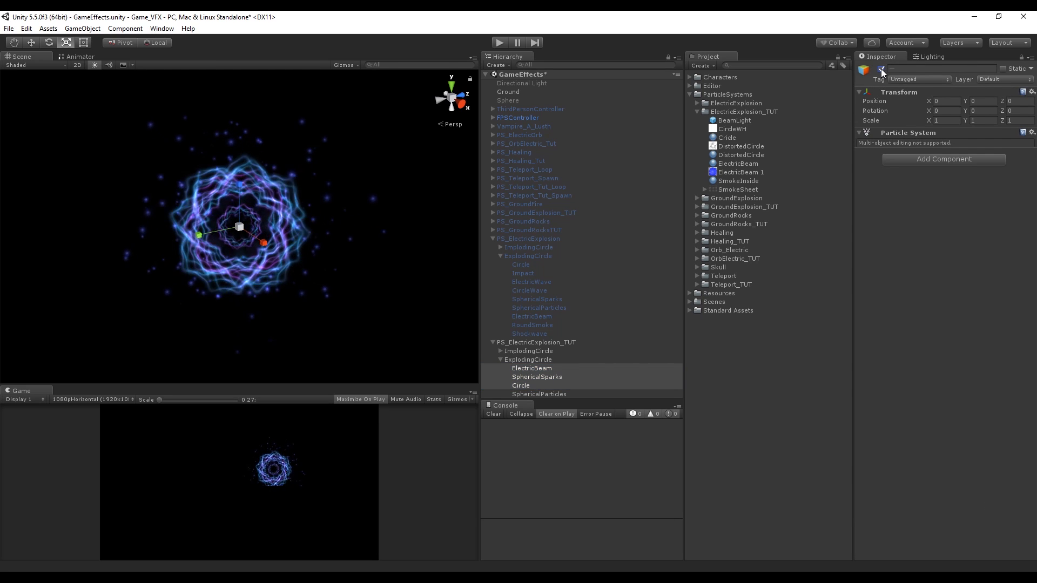
pyautogui.click(537, 361)
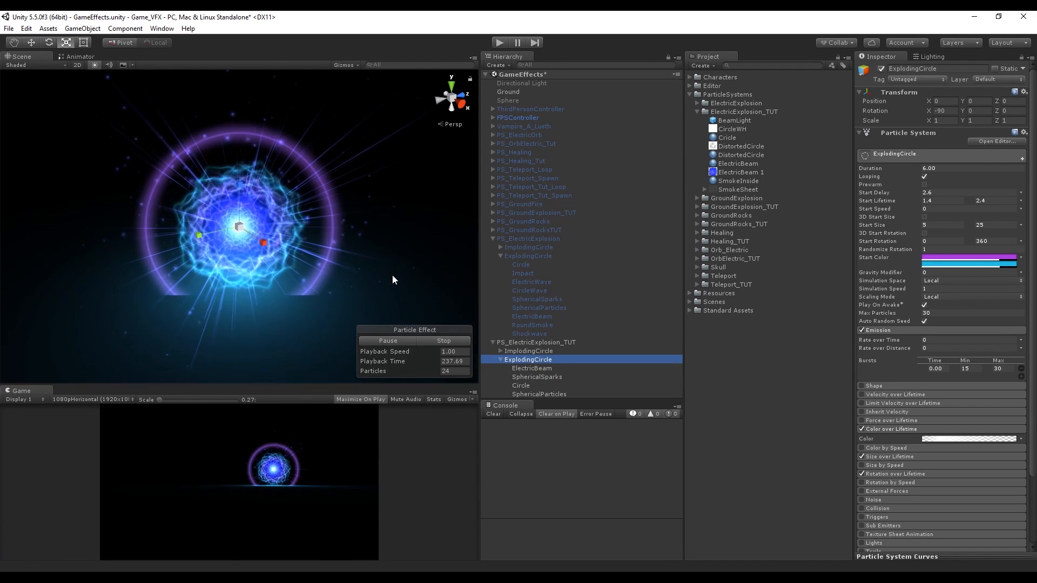
pyautogui.click(536, 394)
# Step: Duplicate SphericalSparks again and name the copy SphericalElectricity
pyautogui.click(549, 378)
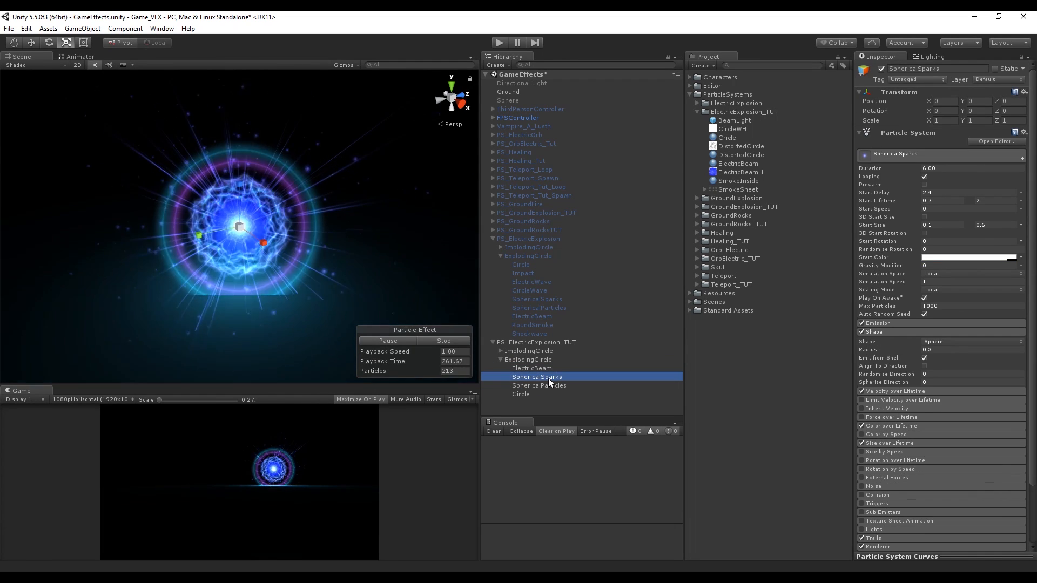
pyautogui.hotkey('ctrl', 'd')
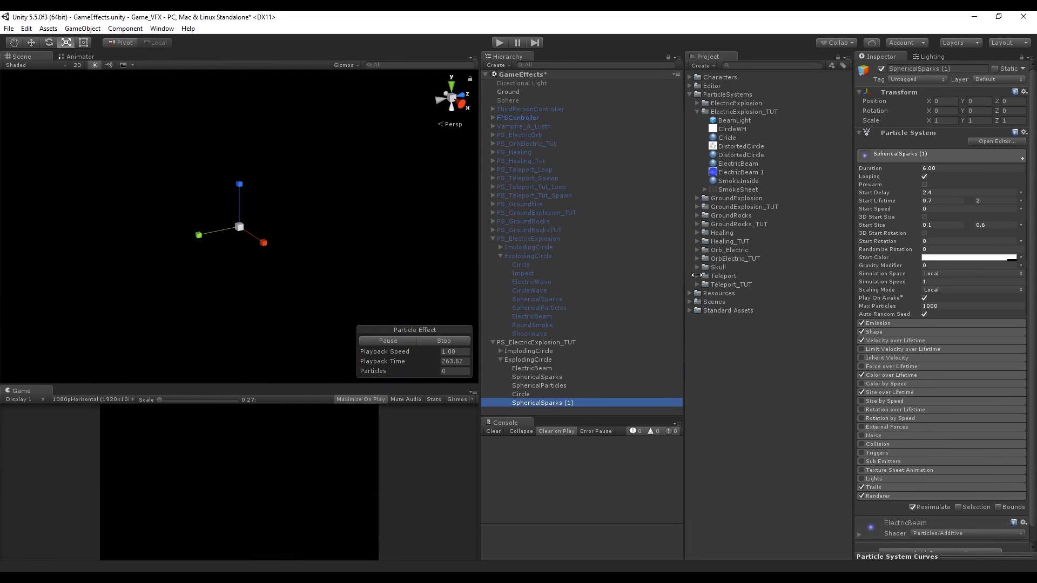
pyautogui.click(931, 68)
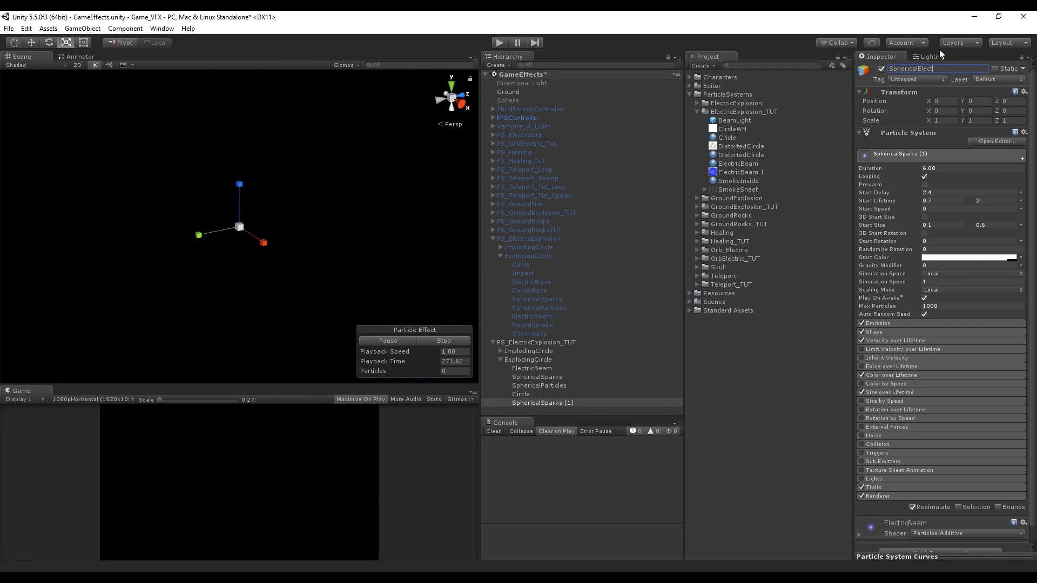
pyautogui.write('ity')
pyautogui.press('Return')
# Step: Make Circle the first child of ExplodingCircle and deactivate Circle, ElectricBeam, SphericalSparks and SphericalParticles
pyautogui.moveTo(533, 399); pyautogui.dragTo(539, 366)
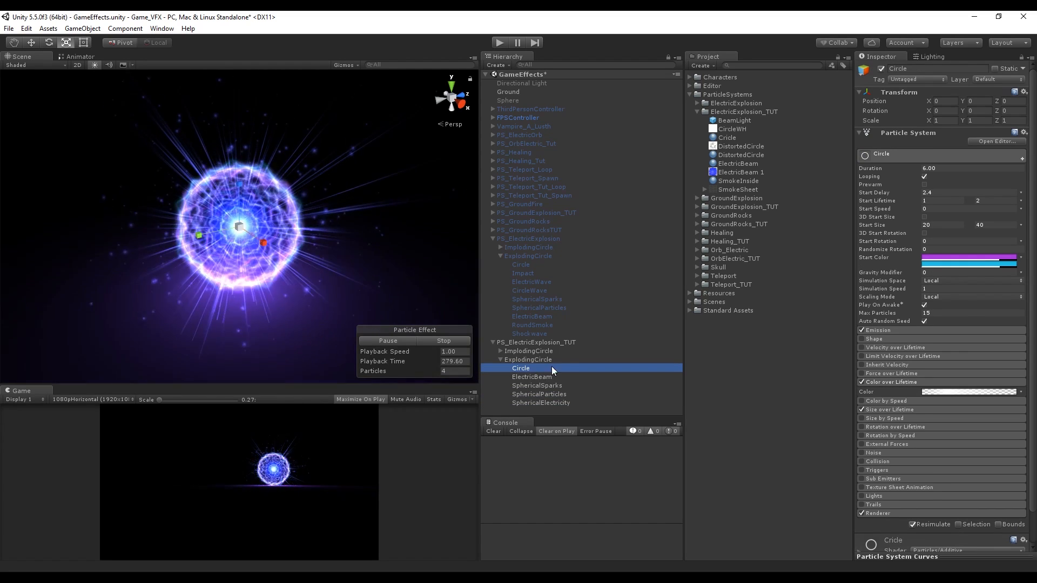
pyautogui.keyDown('shift'); pyautogui.click(539, 394); pyautogui.keyUp('shift')
pyautogui.click(878, 67)
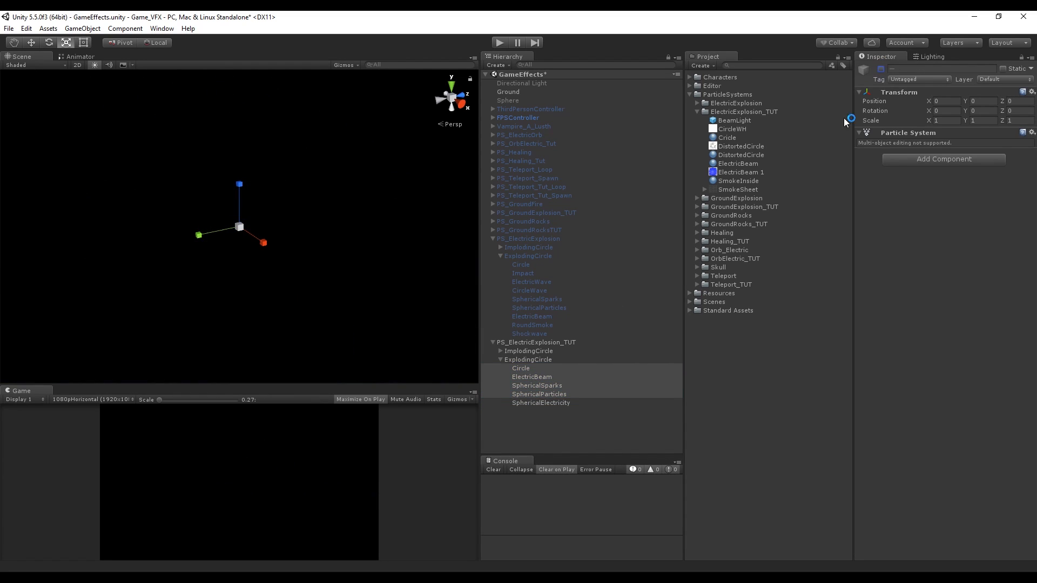
# Step: Enable Noise on SphericalElectricity with a Frequency of 5 and a Strength of 10
pyautogui.click(558, 403)
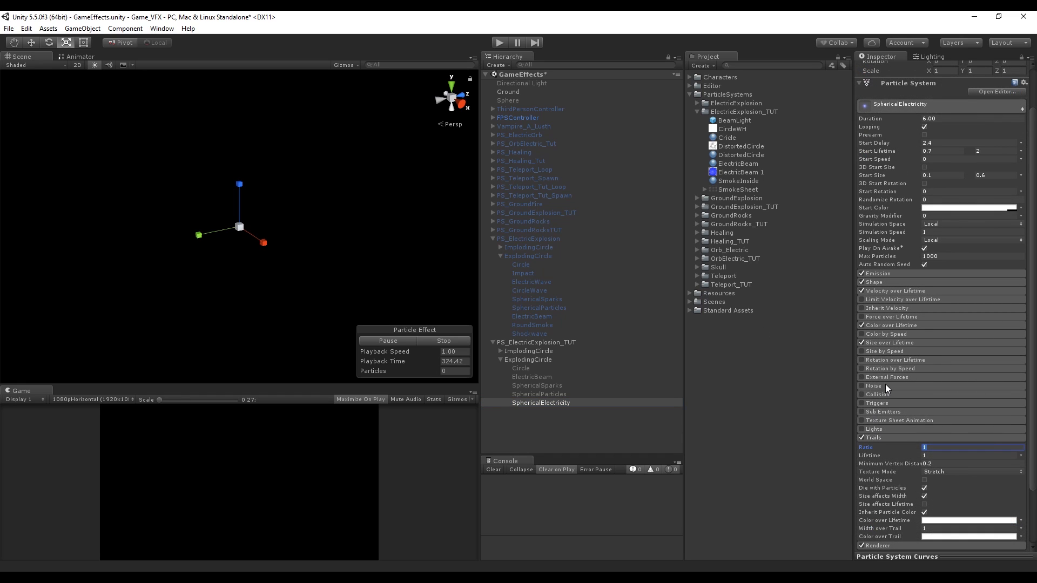
pyautogui.click(886, 385)
pyautogui.click(861, 385)
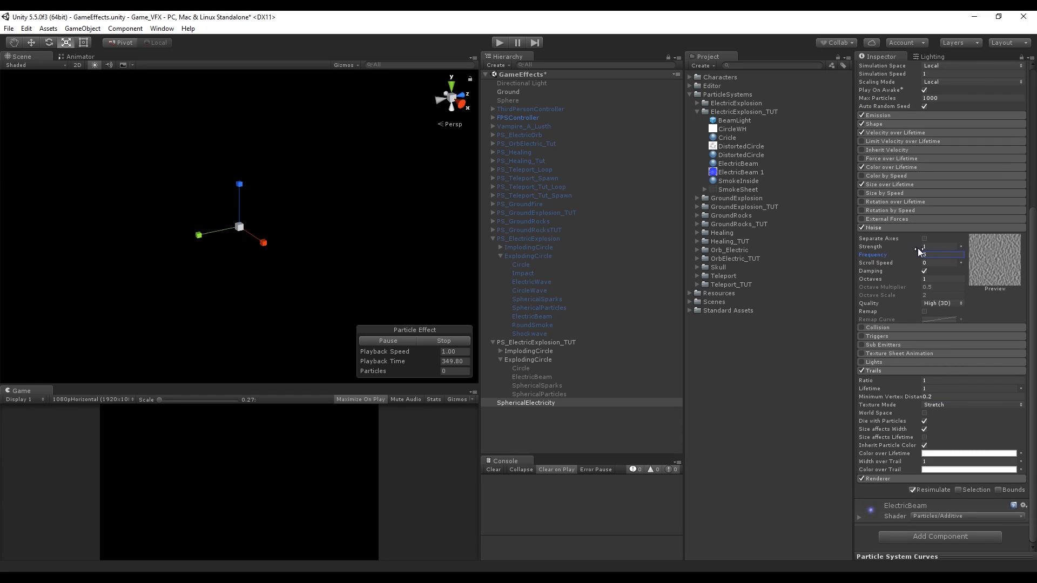
pyautogui.click(923, 248)
pyautogui.moveTo(937, 247); pyautogui.dragTo(951, 245)
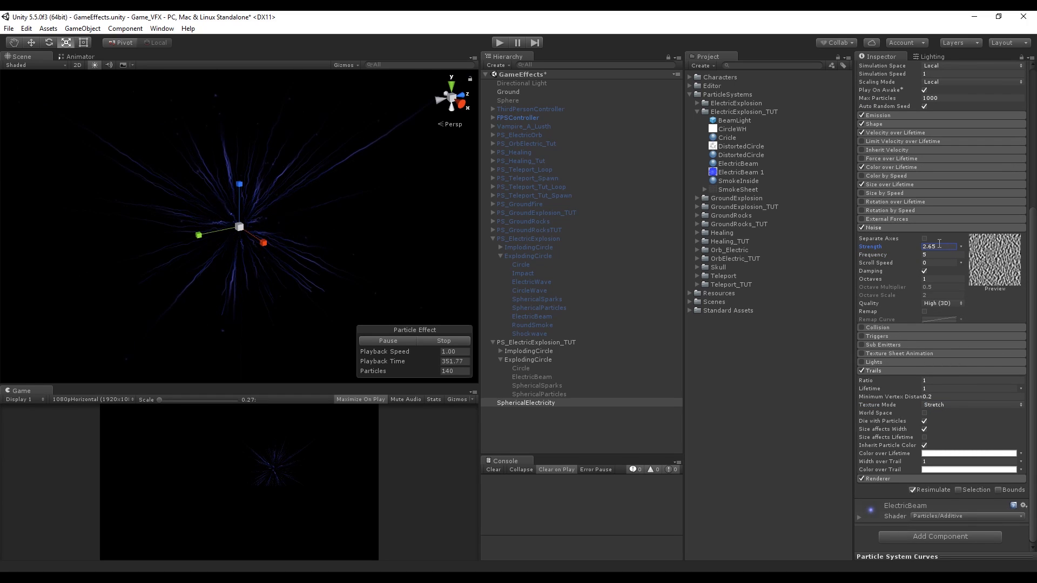
pyautogui.click(938, 246)
pyautogui.write('10')
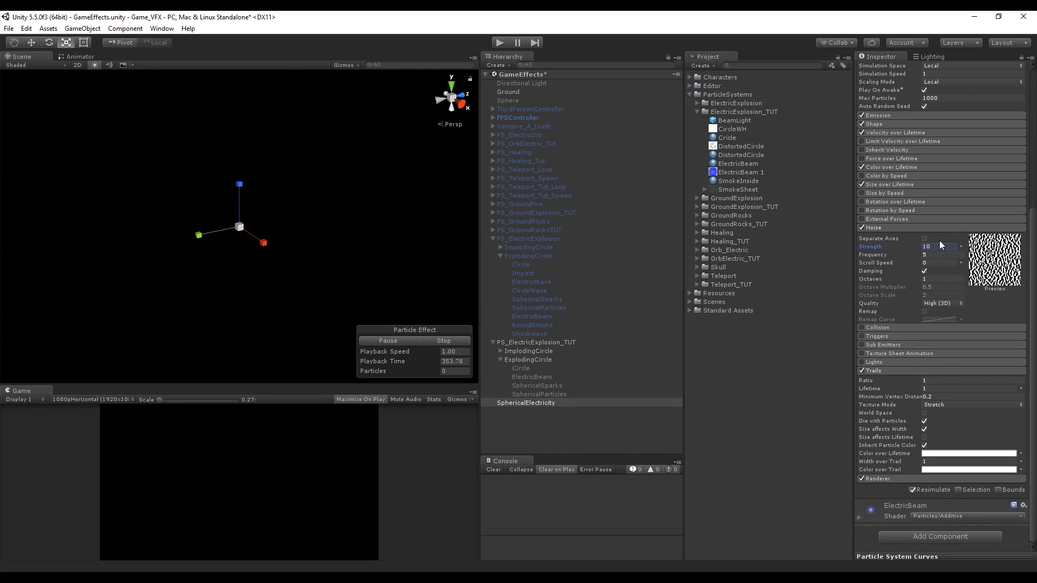
# Step: Set SphericalElectricity's Trails Ratio to 0.5 and its trail Lifetime to a random value between two constants, 0.6 and 1
pyautogui.moveTo(873, 267)
pyautogui.click(930, 381)
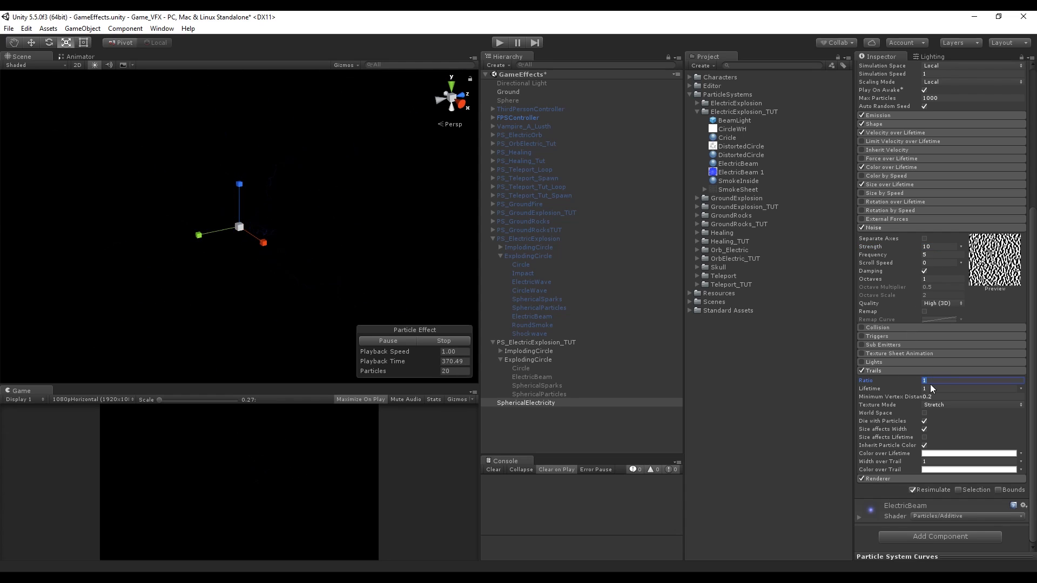
pyautogui.write('0.5')
pyautogui.click(1021, 389)
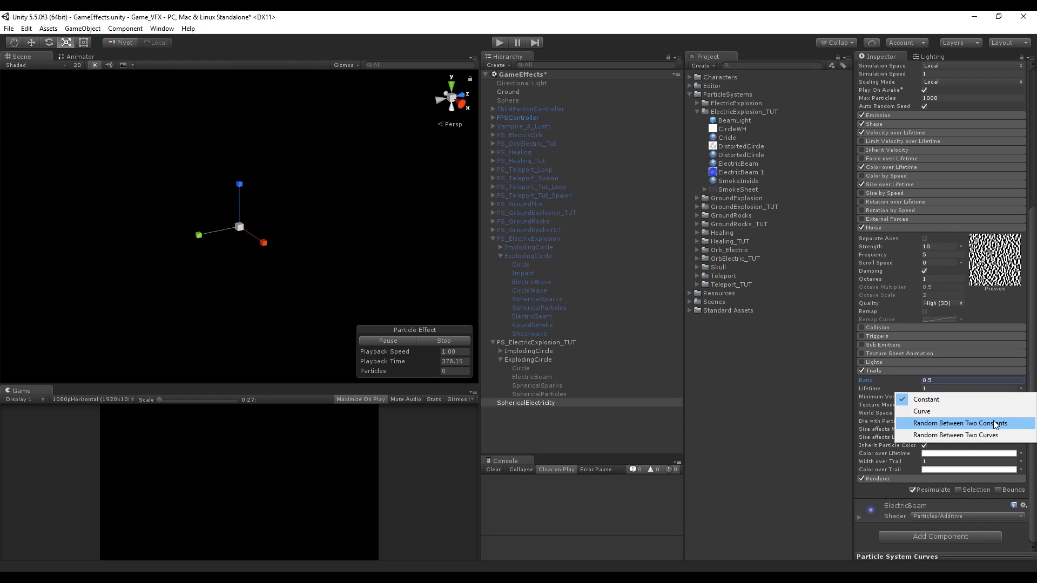
pyautogui.click(990, 425)
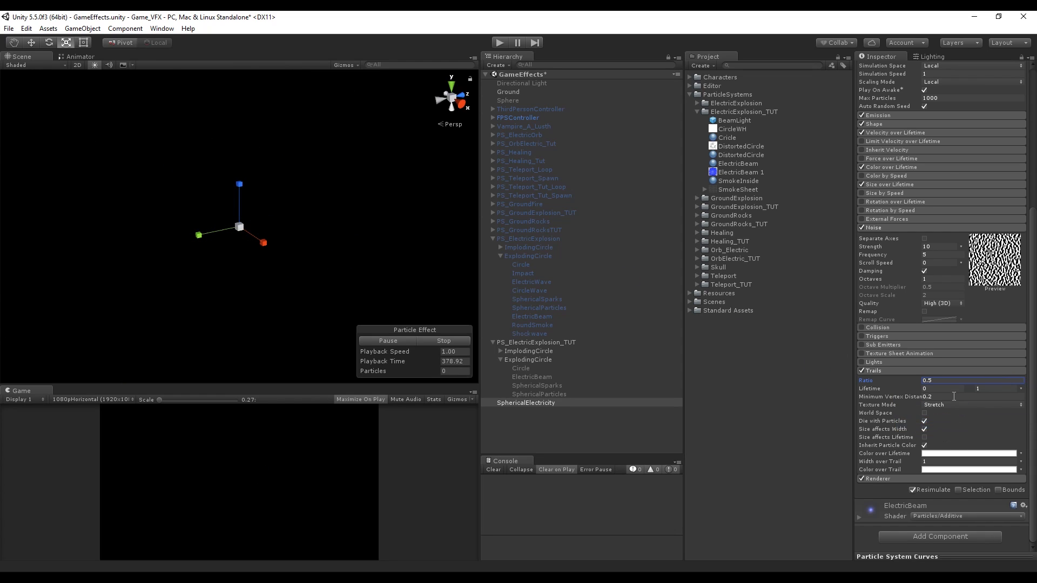
pyautogui.click(874, 388)
pyautogui.write('0.6')
pyautogui.click(939, 469)
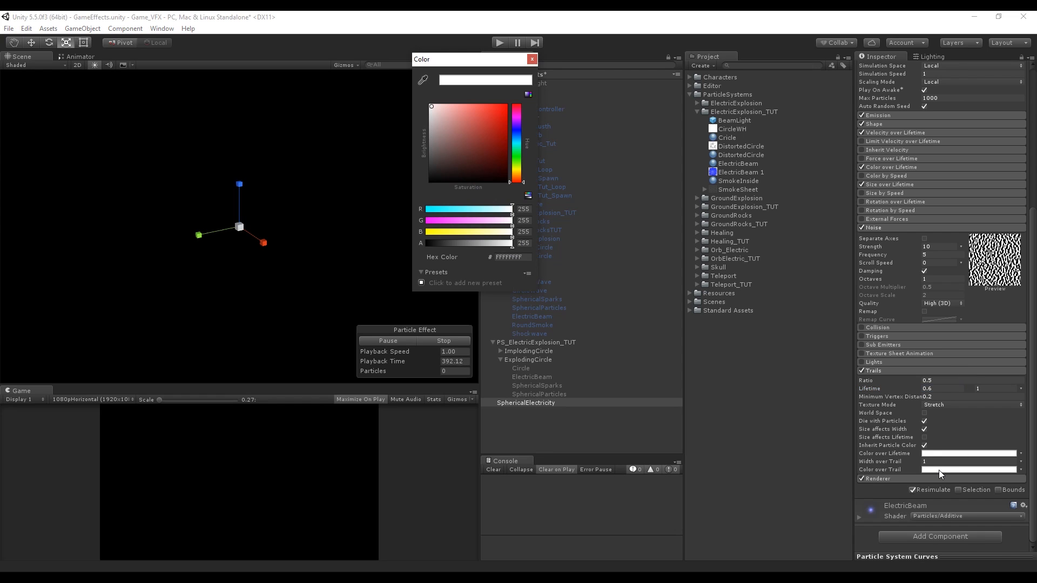
pyautogui.click(532, 58)
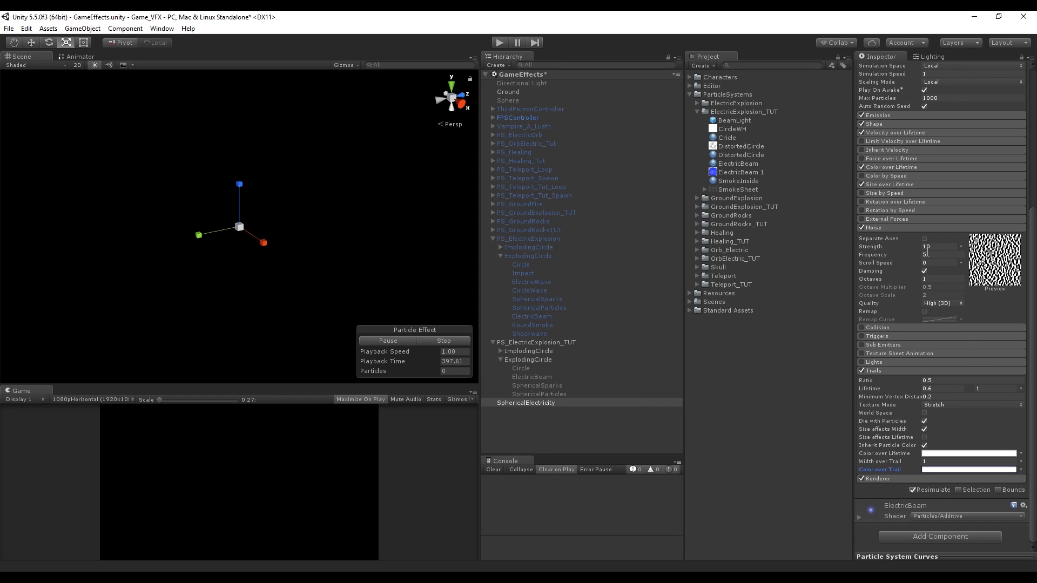
# Step: Add a fourth emission burst to SphericalElectricity at time 0.60
pyautogui.click(896, 229)
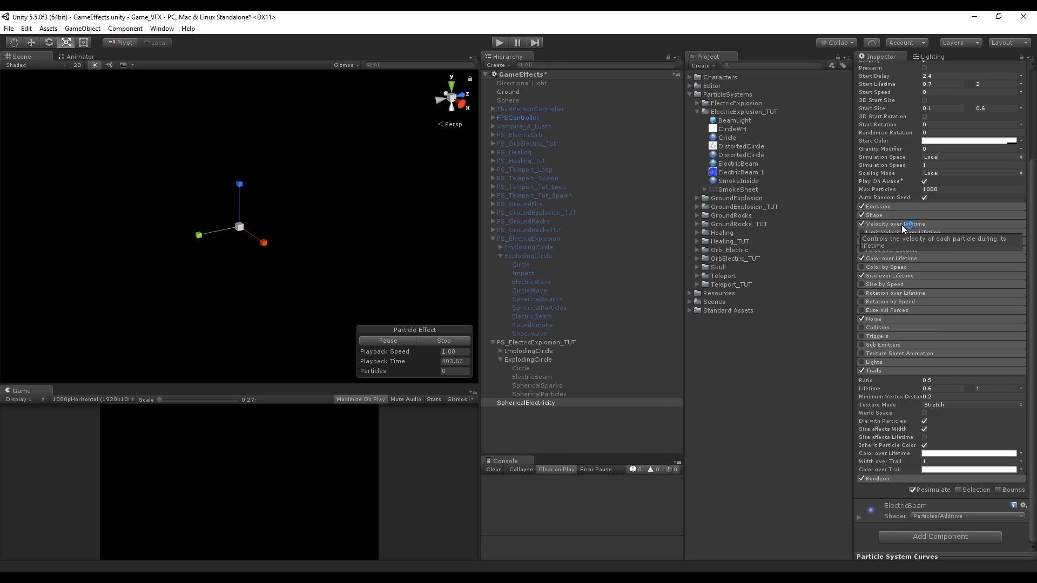
pyautogui.click(912, 208)
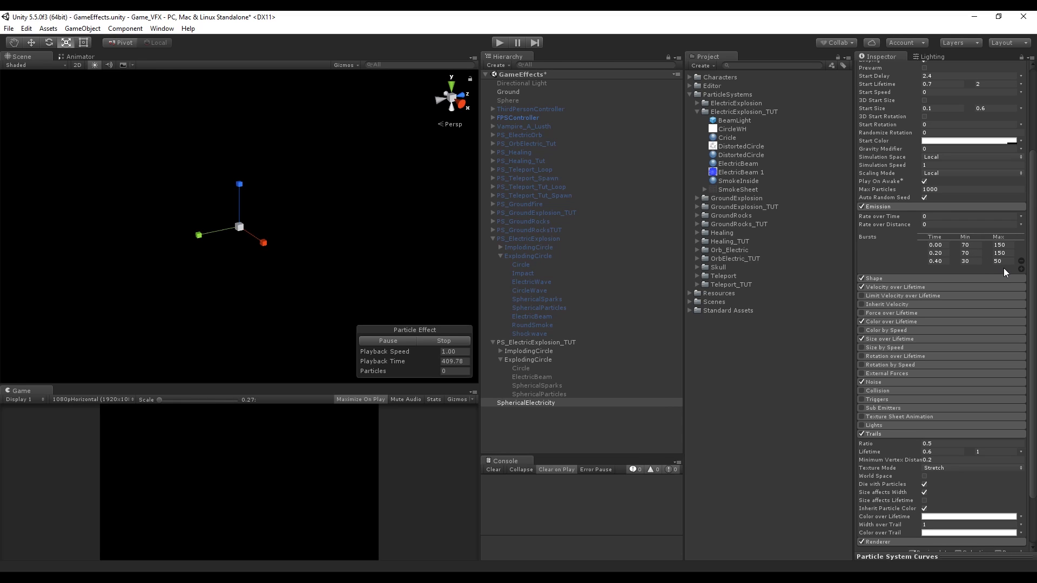
pyautogui.click(1021, 269)
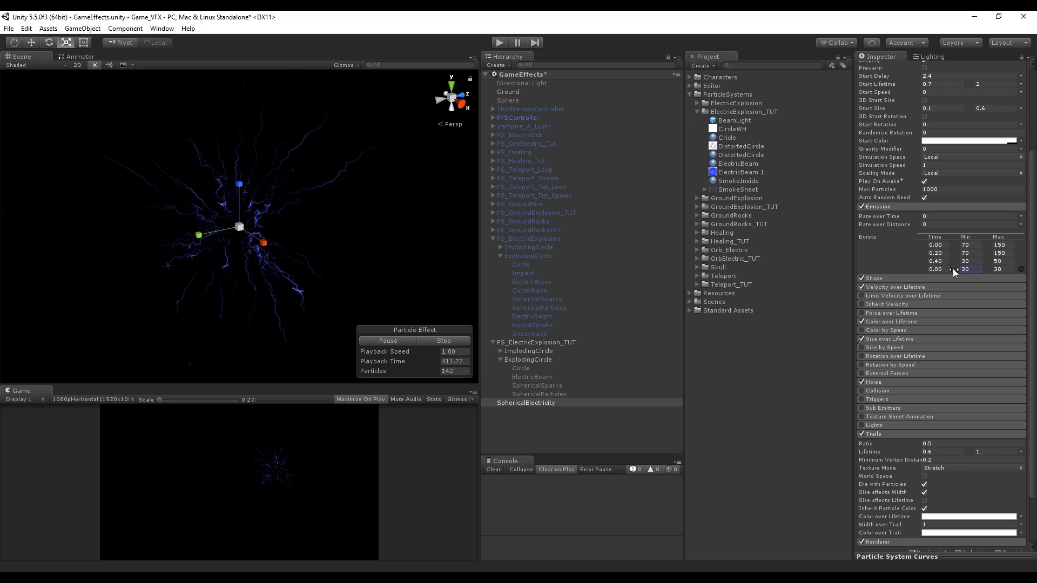
pyautogui.click(940, 270)
pyautogui.write('.')
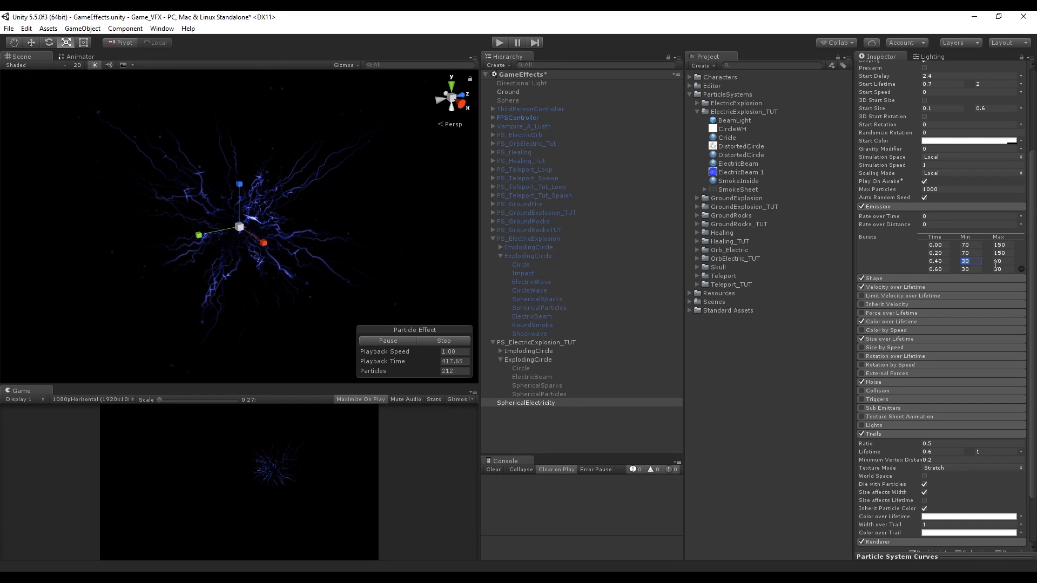
# Step: Set SphericalElectricity's bursts at 0.20 and 0.40 to a minimum and maximum of 70, and the upper Start Size to 1
pyautogui.write('100')
pyautogui.press('Tab')
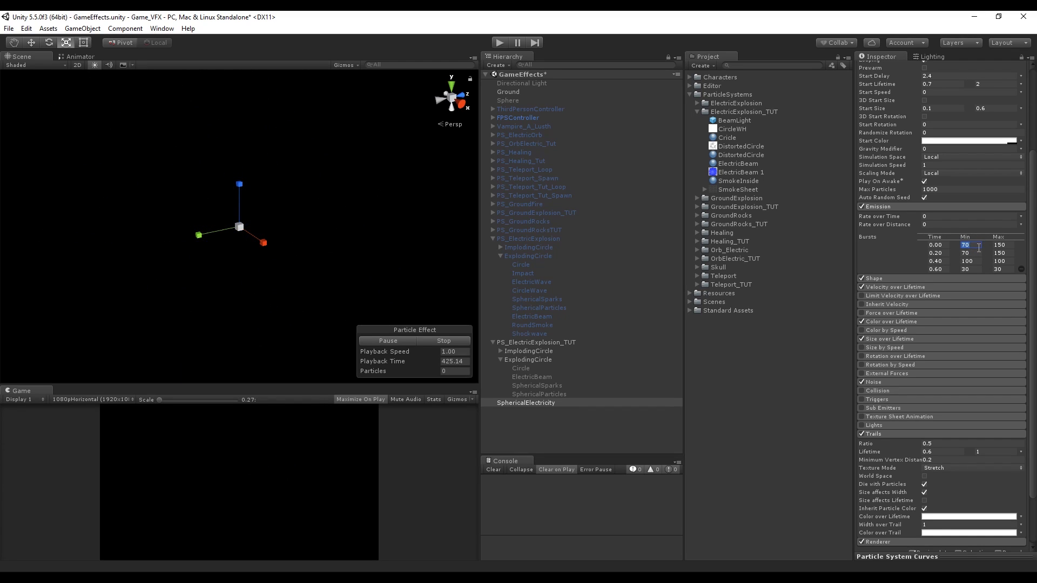
pyautogui.moveTo(979, 262); pyautogui.dragTo(980, 261)
pyautogui.moveTo(980, 261); pyautogui.dragTo(951, 261)
pyautogui.moveTo(989, 173); pyautogui.dragTo(942, 172)
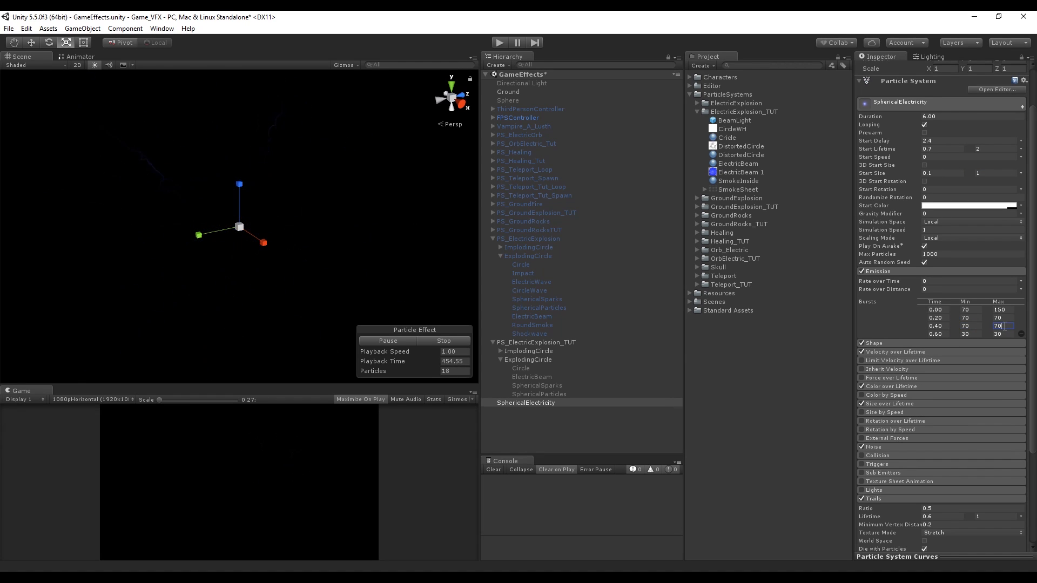
# Step: Parent SphericalElectricity to ExplodingCircle and reactivate Circle, ElectricBeam, SphericalSparks and SphericalParticles
pyautogui.moveTo(542, 402); pyautogui.dragTo(527, 360)
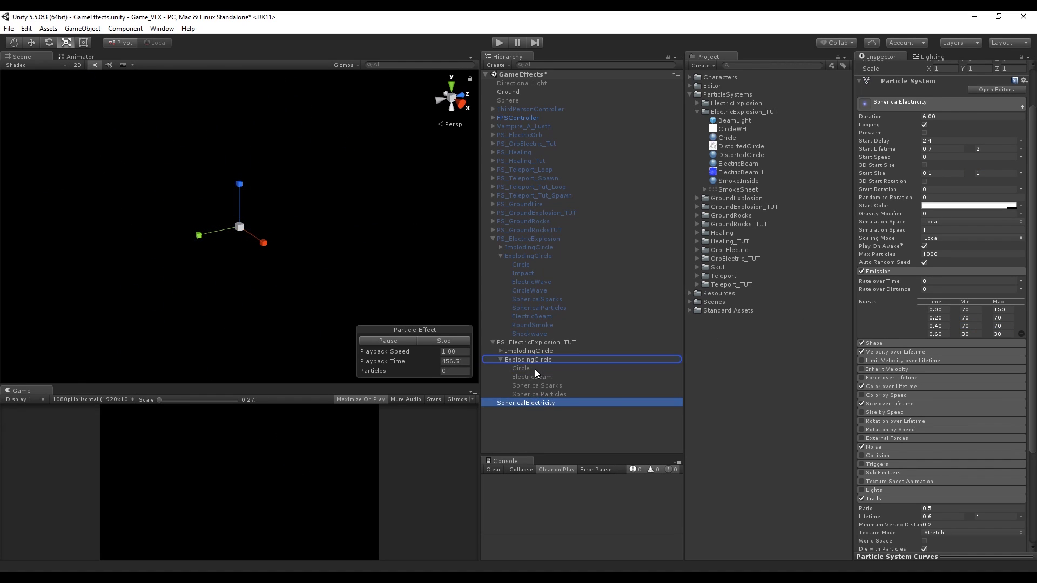
pyautogui.click(534, 369)
pyautogui.keyDown('shift'); pyautogui.click(533, 393); pyautogui.keyUp('shift')
pyautogui.click(882, 69)
pyautogui.click(882, 69)
# Step: Run the scene to preview the combined explosion effect and stop it
pyautogui.click(497, 44)
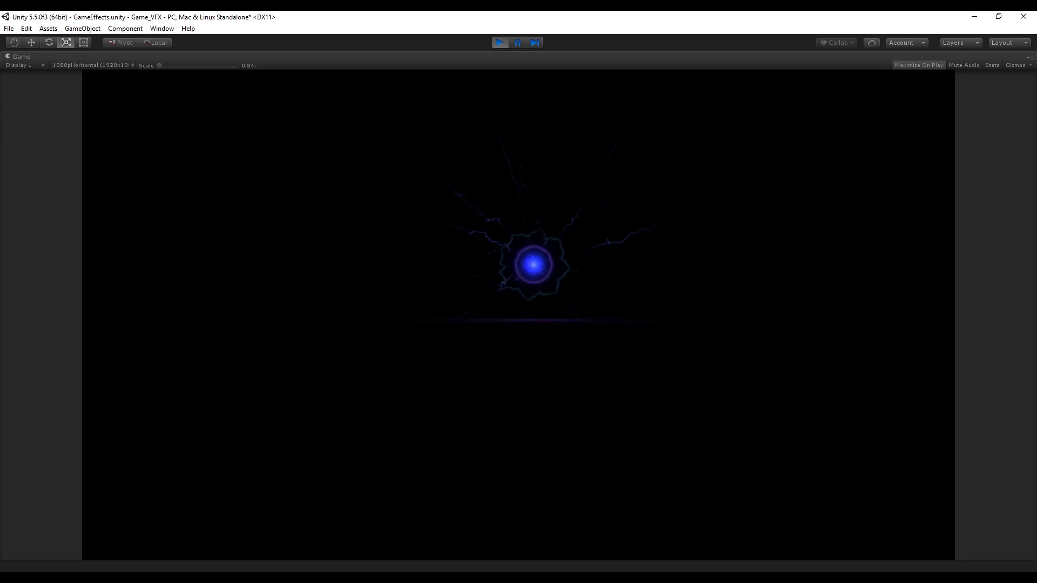
pyautogui.click(498, 42)
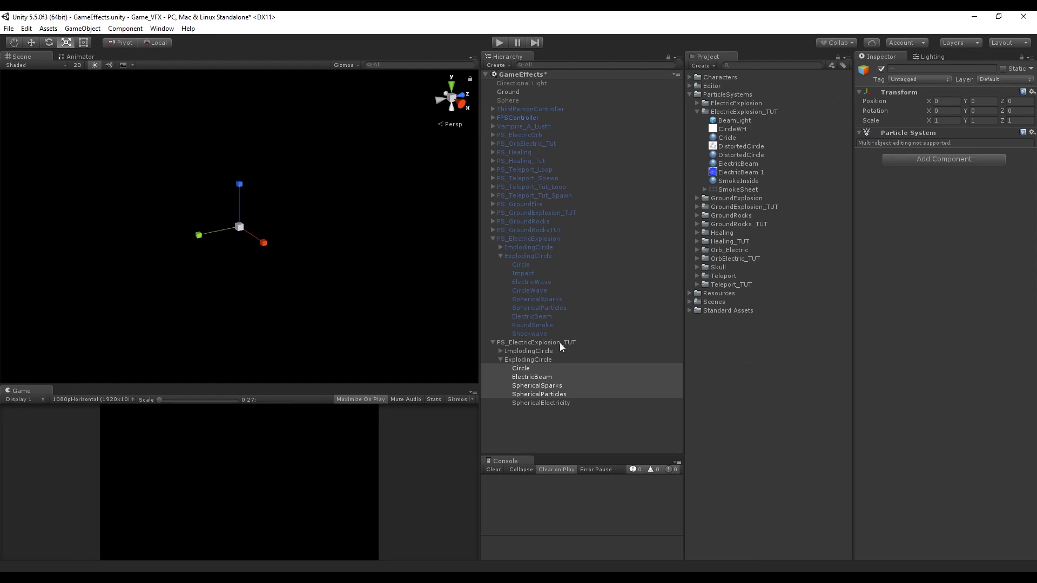
pyautogui.click(542, 384)
pyautogui.click(543, 368)
# Step: Set the Radius of SphericalElectricity's spherical emission shape to 3
pyautogui.click(543, 403)
pyautogui.click(905, 396)
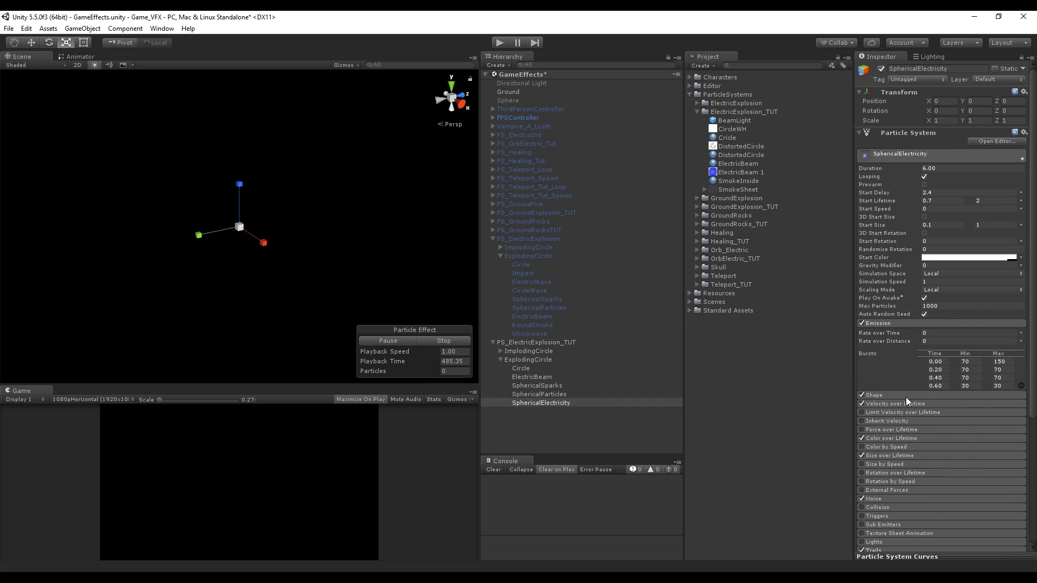
pyautogui.click(949, 412)
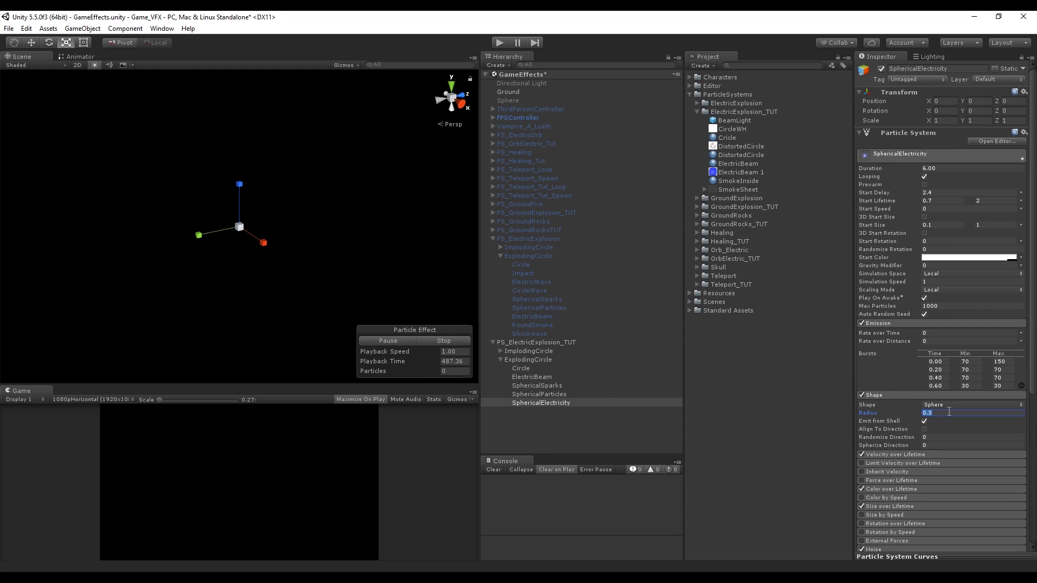
pyautogui.write('3')
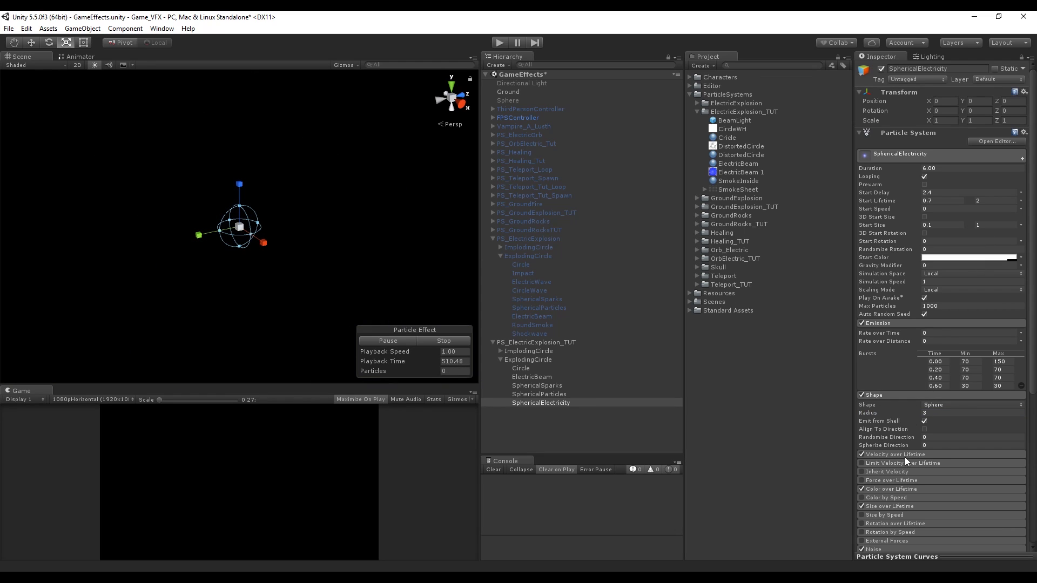
# Step: Set SphericalElectricity's Velocity over Lifetime to range between 15 and -15 on X, Y and Z
pyautogui.click(908, 454)
pyautogui.click(886, 471)
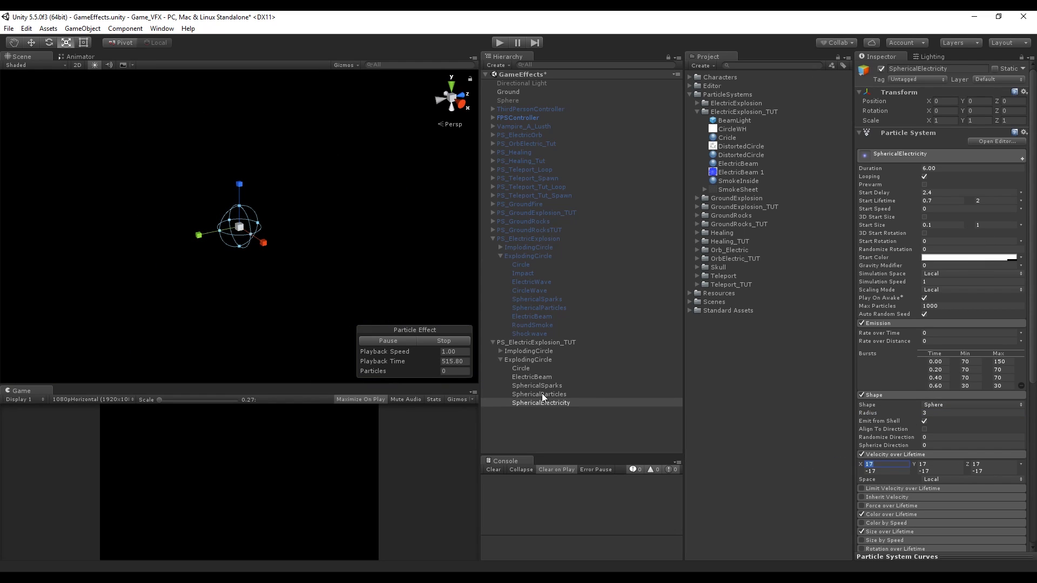
pyautogui.write('-15')
pyautogui.press('Tab')
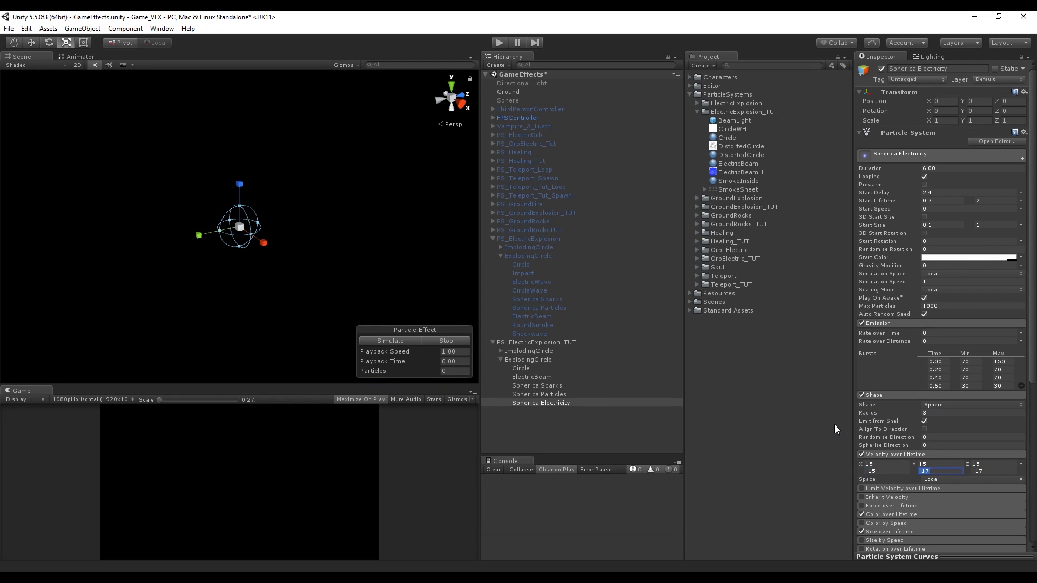
pyautogui.write('-15')
pyautogui.press('Tab')
pyautogui.write('-15')
# Step: Set the minimum of SphericalElectricity's 0.20 burst to 100 and the maximum of its 0.00 burst to 70
pyautogui.click(967, 369)
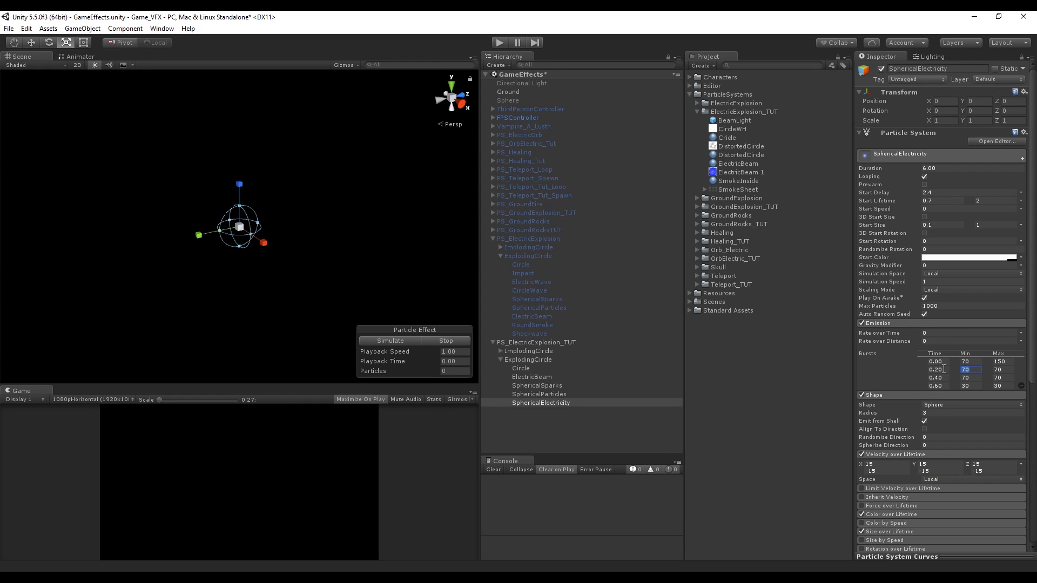
pyautogui.write('100')
pyautogui.click(999, 361)
pyautogui.write('70')
pyautogui.click(979, 361)
# Step: Duplicate Circle, place the copy directly below it in ExplodingCircle, and name it Impact
pyautogui.click(519, 369)
pyautogui.click(565, 380)
pyautogui.hotkey('ctrl', 'v')
pyautogui.moveTo(534, 411); pyautogui.dragTo(525, 374)
pyautogui.scroll(5, 949, 99)
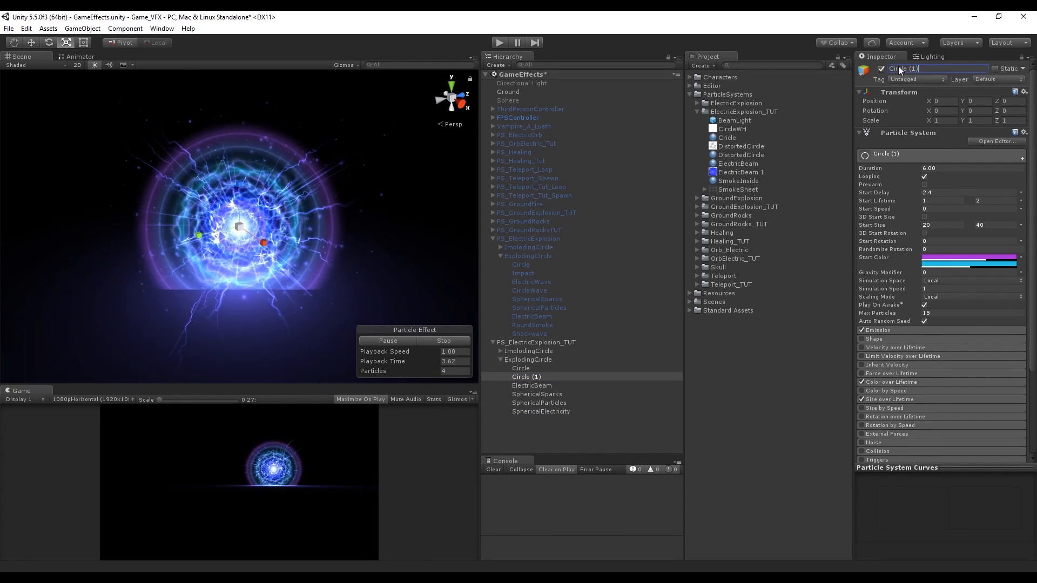
pyautogui.click(899, 68)
pyautogui.write('Impact')
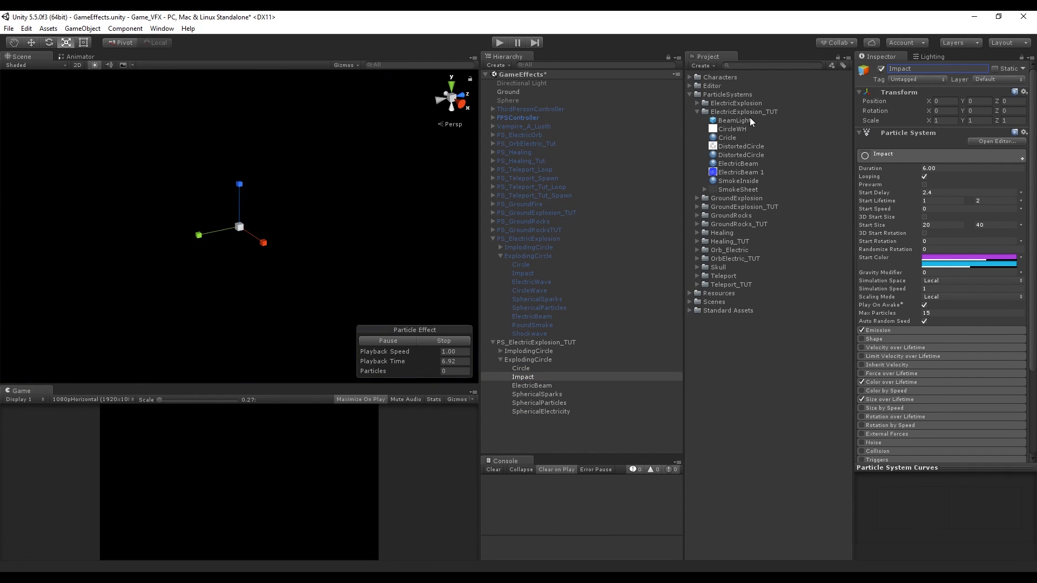
# Step: Create a material named Impact in the ElectricExplosion_TUT folder
pyautogui.rightClick(756, 109)
pyautogui.moveTo(783, 113)
pyautogui.click(944, 229)
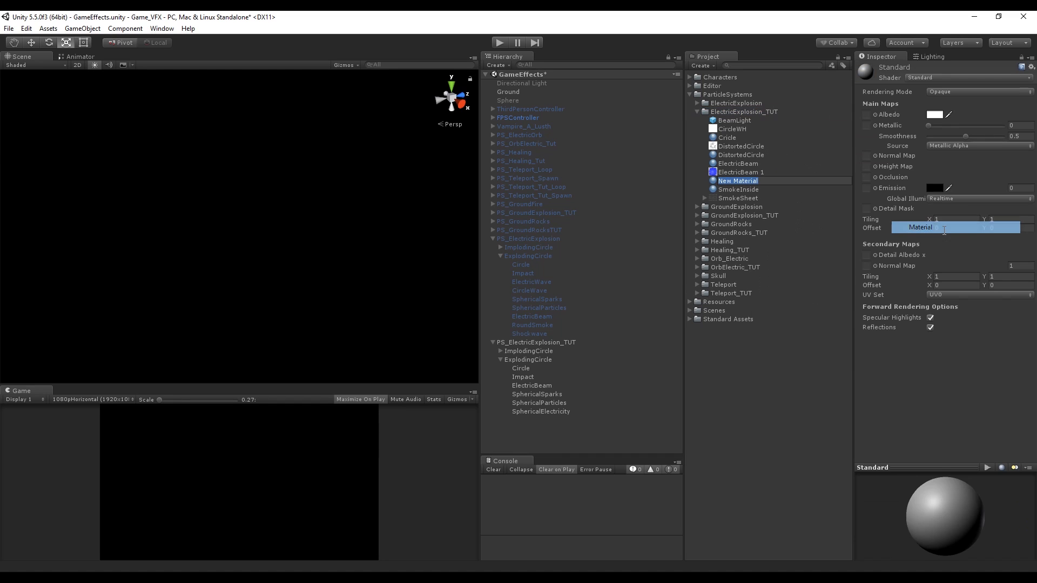
pyautogui.write('Impact')
pyautogui.press('Return')
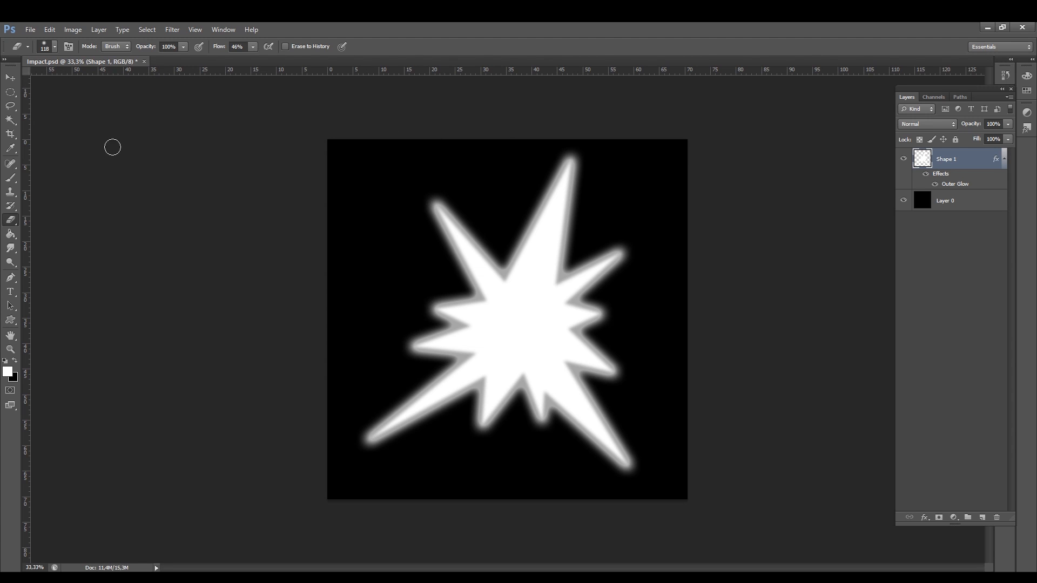
# Step: Switch to Photoshop and create a 2000 × 2000 px RGB document named Impact
pyautogui.click(11, 322)
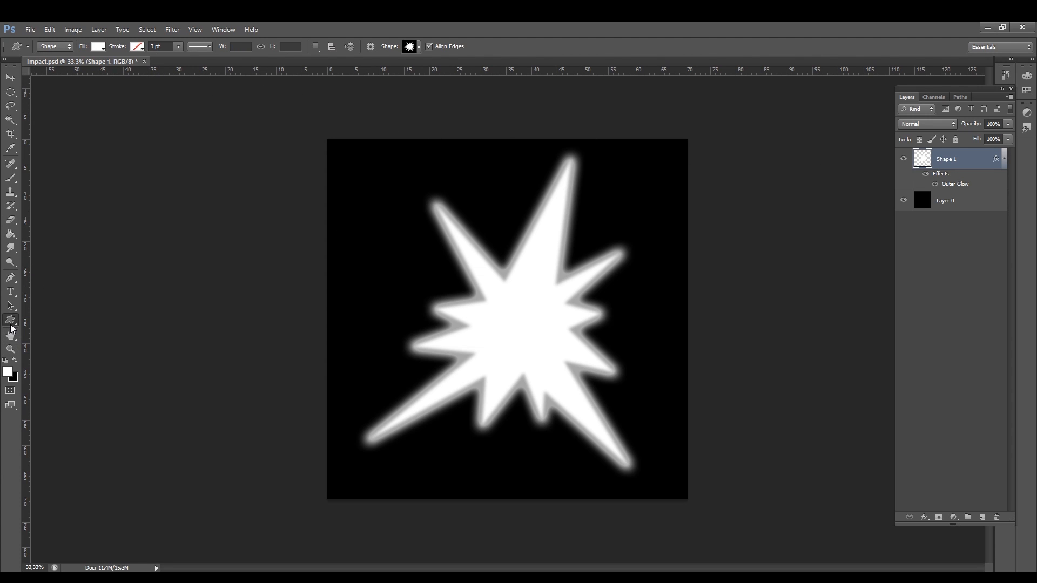
pyautogui.press('v')
pyautogui.hotkey('ctrl', 'n')
pyautogui.write('Im')
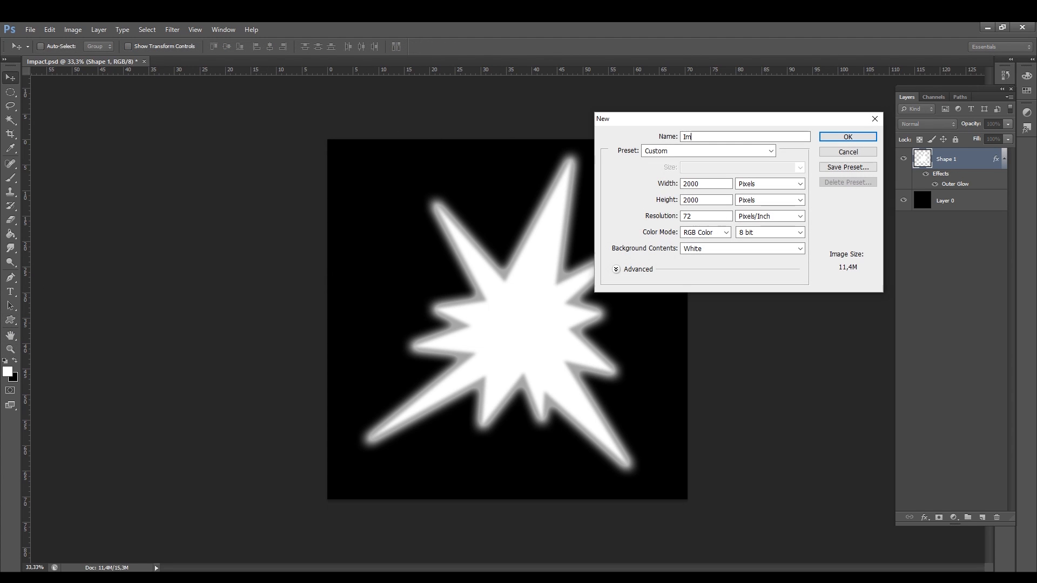
pyautogui.write('pact')
pyautogui.press('Return')
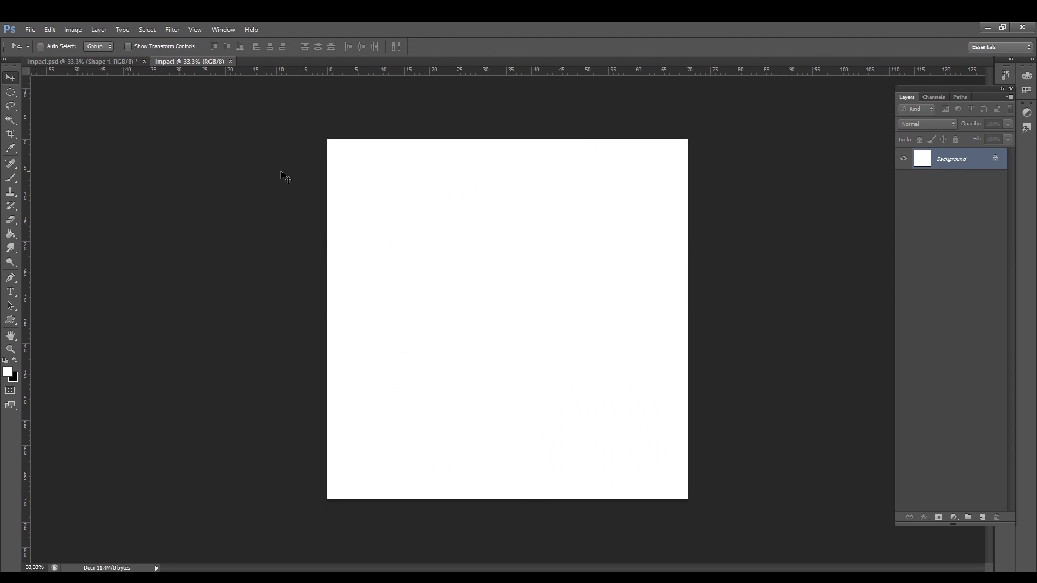
# Step: Unlock the background layer, fill it with black, and add an empty layer above it
pyautogui.doubleClick(960, 167)
pyautogui.press('Return')
pyautogui.press('g')
pyautogui.click(485, 221)
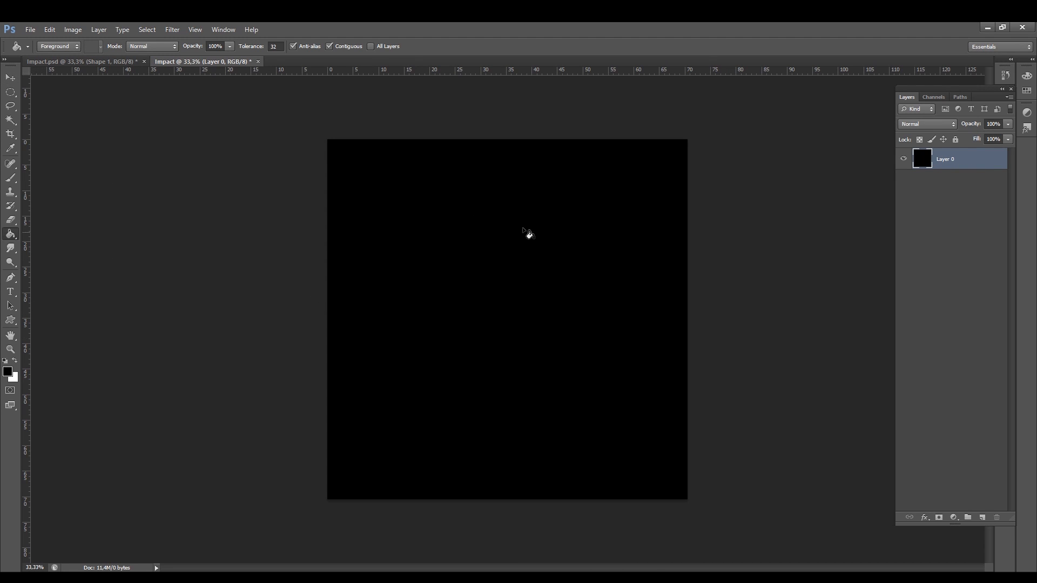
pyautogui.hotkey('ctrl', 'shift', 'n')
pyautogui.press('Return')
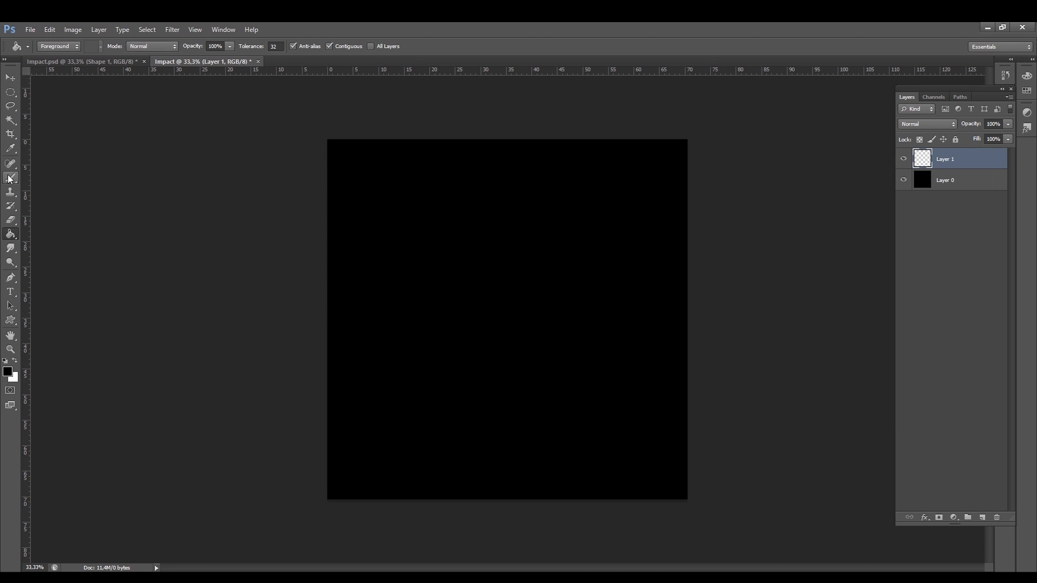
# Step: Draw a starburst custom shape about 1537 × 1471 px from the canvas centre and fill it with white
pyautogui.click(14, 322)
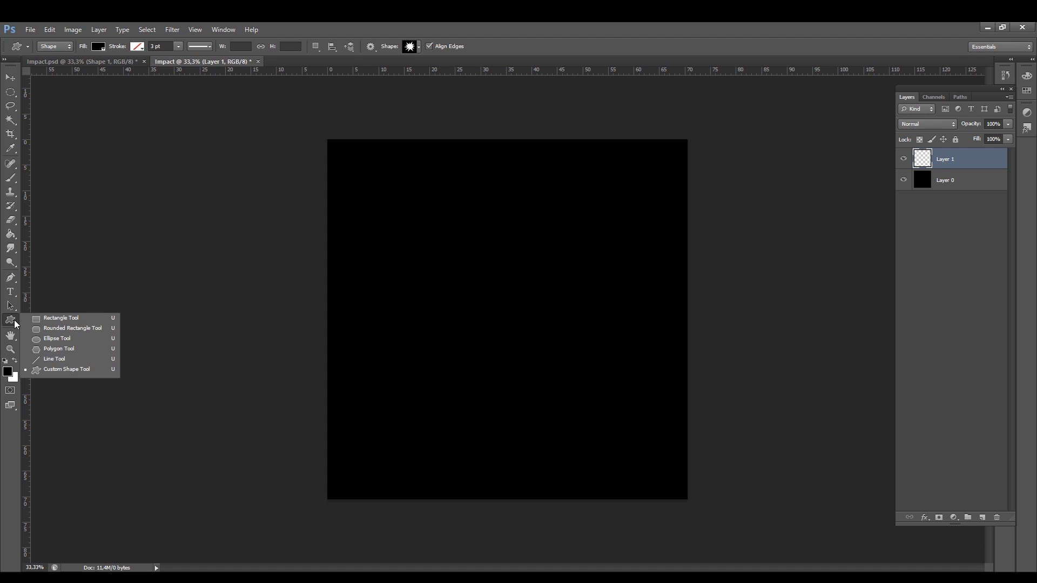
pyautogui.click(418, 47)
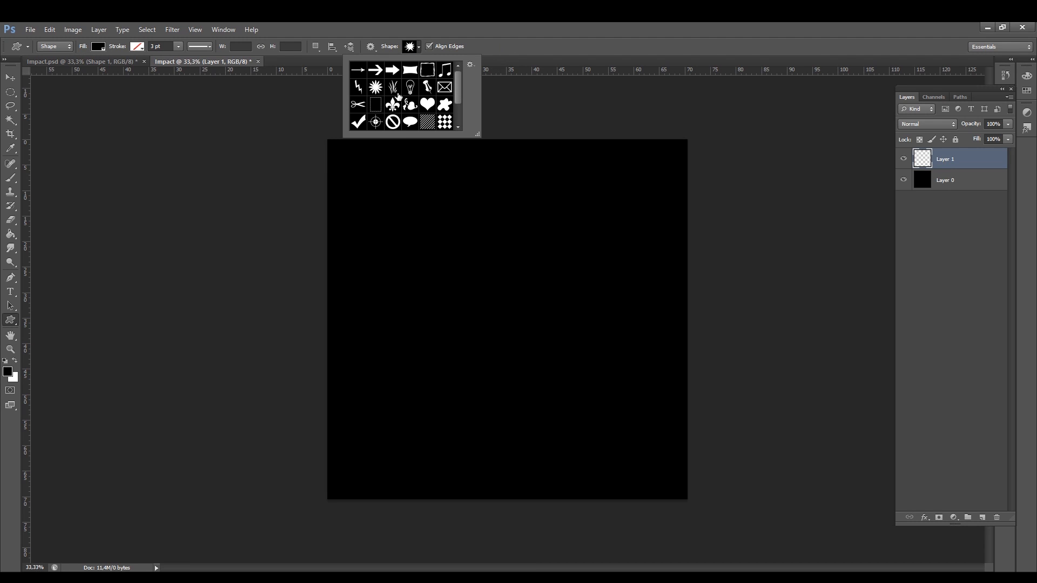
pyautogui.scroll(-2, 398, 97)
pyautogui.click(500, 319)
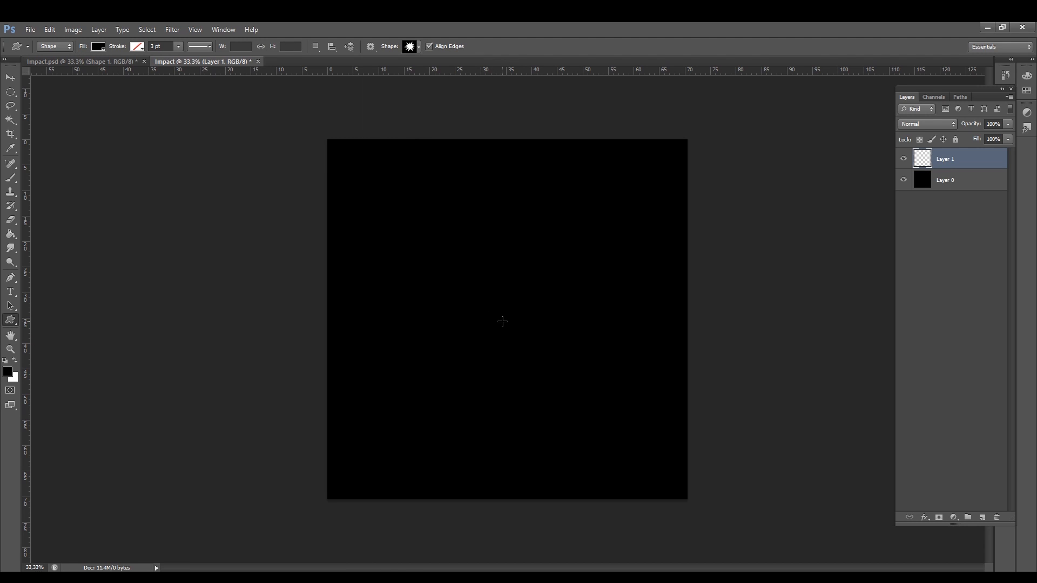
pyautogui.keyDown('alt'); pyautogui.moveTo(500, 319); pyautogui.dragTo(363, 129); pyautogui.keyUp('alt')
pyautogui.click(98, 47)
pyautogui.click(47, 98)
pyautogui.click(565, 40)
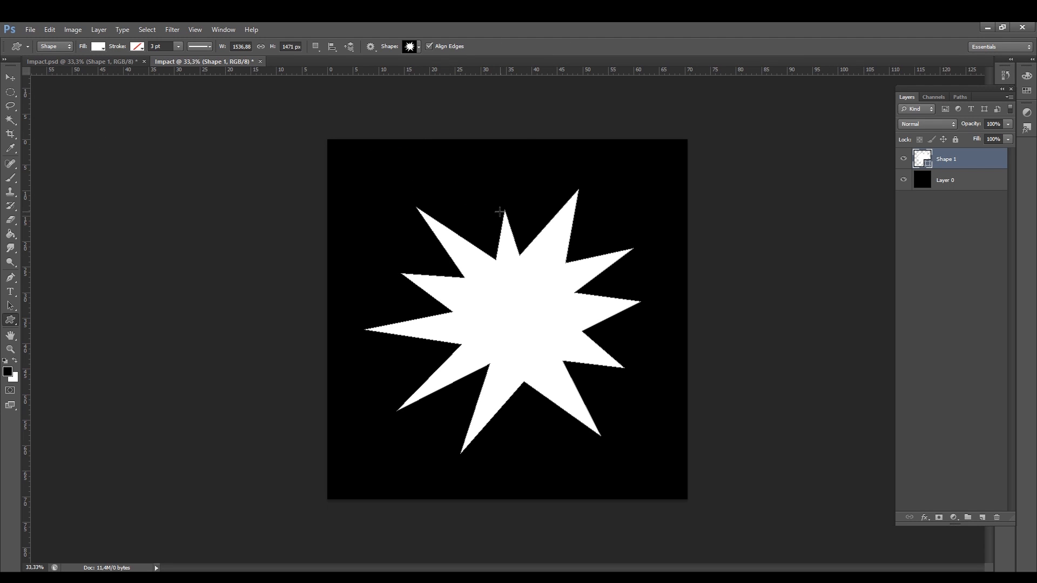
# Step: Reshape the starburst's upper and right side by lengthening the upper-right spike, shortening the top and side spikes and shifting the inner corners beside them
pyautogui.press('p')
pyautogui.keyDown('alt'); pyautogui.scroll(3, 514, 261); pyautogui.keyUp('alt')
pyautogui.press('v')
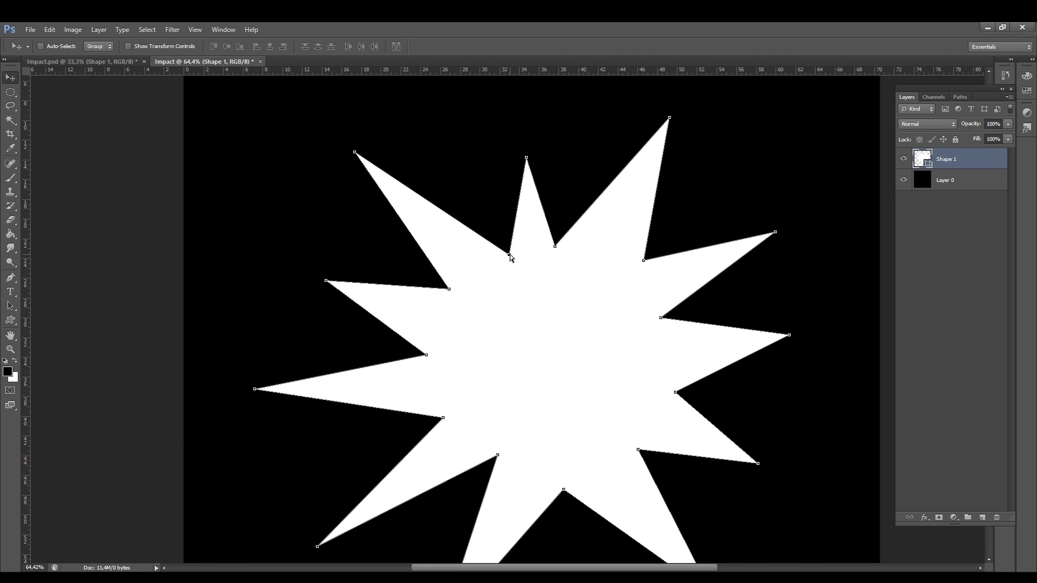
pyautogui.moveTo(509, 254); pyautogui.dragTo(506, 276)
pyautogui.moveTo(527, 158); pyautogui.dragTo(505, 196)
pyautogui.moveTo(669, 117); pyautogui.dragTo(670, 89)
pyautogui.moveTo(643, 261); pyautogui.dragTo(629, 280)
pyautogui.moveTo(775, 231); pyautogui.dragTo(725, 257)
pyautogui.moveTo(758, 463); pyautogui.dragTo(714, 451)
# Step: Lengthen the starburst's lower-left and lower-right diagonal spikes and shorten its left and bottom spikes
pyautogui.hotkey('ctrl', '-')
pyautogui.hotkey('ctrl', '-')
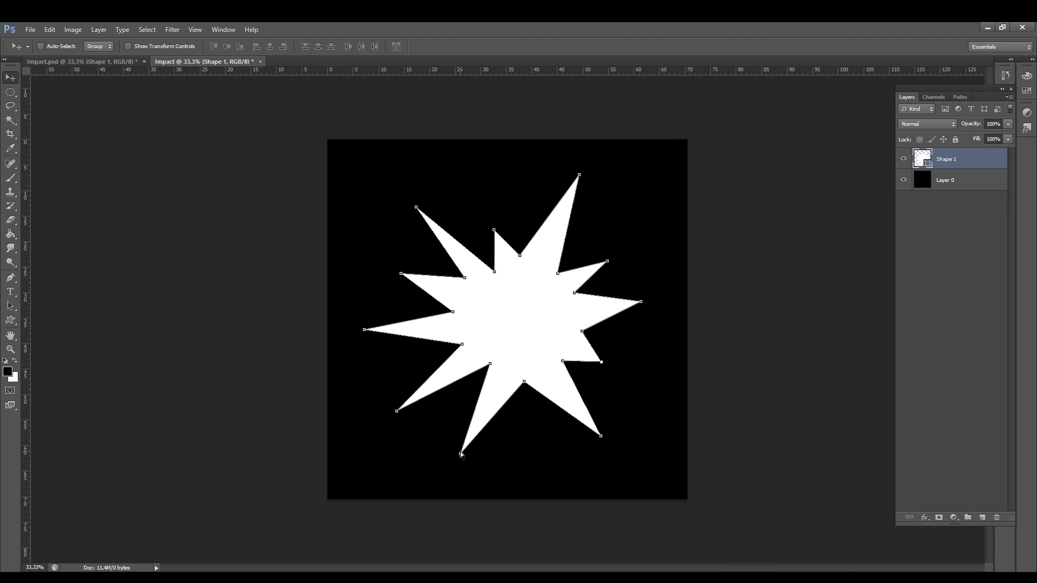
pyautogui.moveTo(459, 453); pyautogui.dragTo(501, 402)
pyautogui.moveTo(601, 435); pyautogui.dragTo(613, 468)
pyautogui.moveTo(364, 329); pyautogui.dragTo(433, 333)
pyautogui.moveTo(397, 411); pyautogui.dragTo(355, 430)
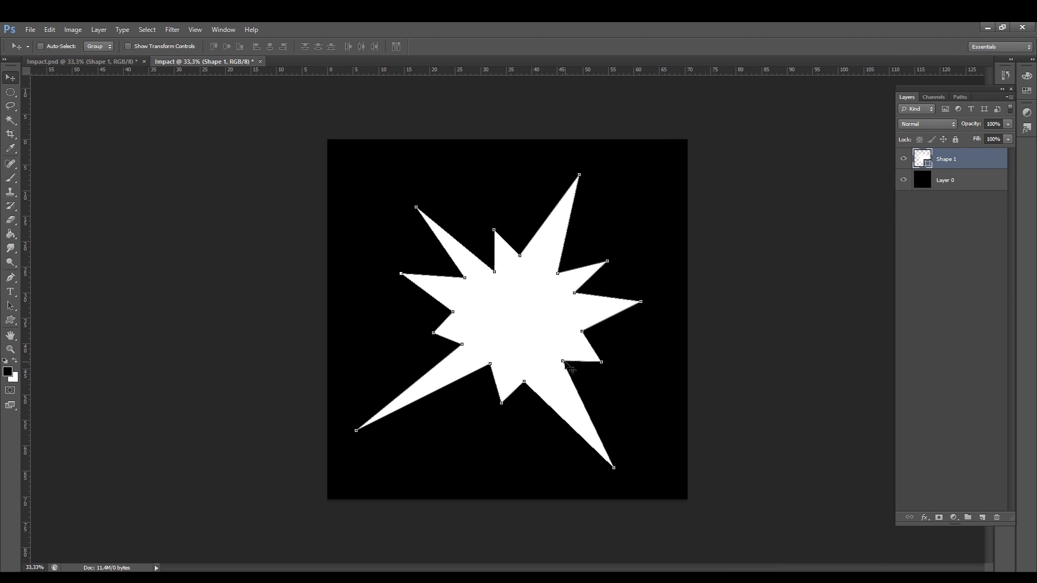
# Step: Pull the starburst's inner corner points closer to its centre so the spikes become narrower
pyautogui.moveTo(563, 361); pyautogui.dragTo(545, 351)
pyautogui.moveTo(582, 331); pyautogui.dragTo(560, 328)
pyautogui.moveTo(524, 382); pyautogui.dragTo(521, 369)
pyautogui.moveTo(461, 344); pyautogui.dragTo(471, 341)
pyautogui.moveTo(453, 311); pyautogui.dragTo(466, 315)
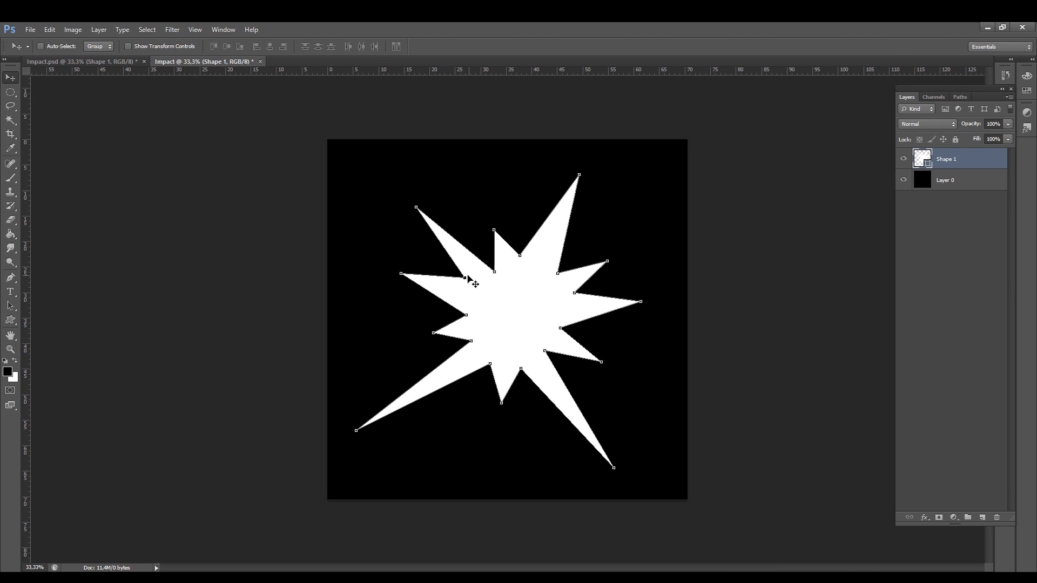
pyautogui.moveTo(494, 271); pyautogui.dragTo(551, 277)
pyautogui.moveTo(575, 292); pyautogui.dragTo(564, 297)
pyautogui.keyDown('alt'); pyautogui.scroll(2, 486, 270); pyautogui.keyUp('alt')
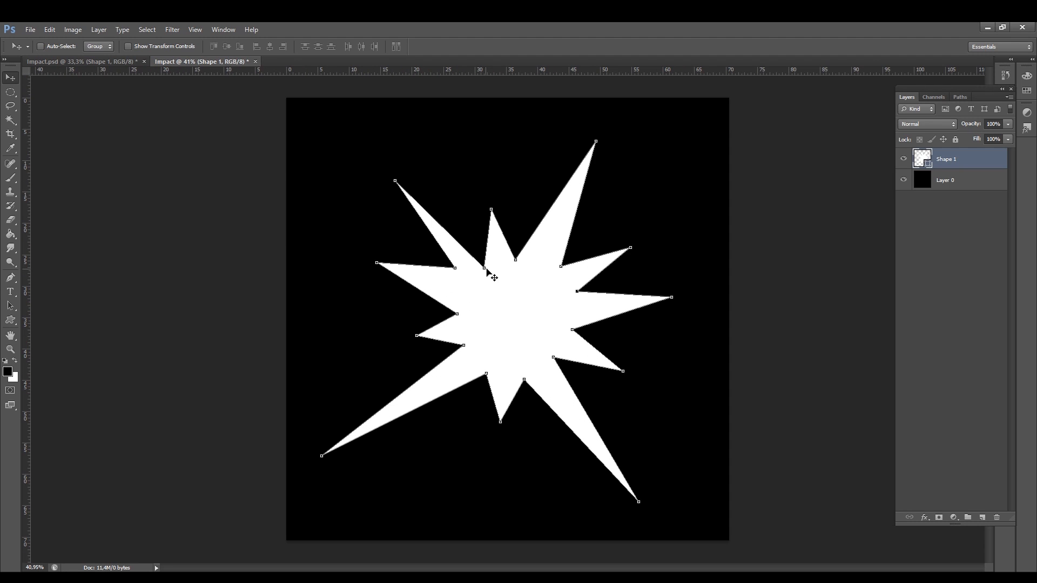
# Step: Add a white Outer Glow to the starburst layer with 9% spread and an enlarged size
pyautogui.doubleClick(990, 160)
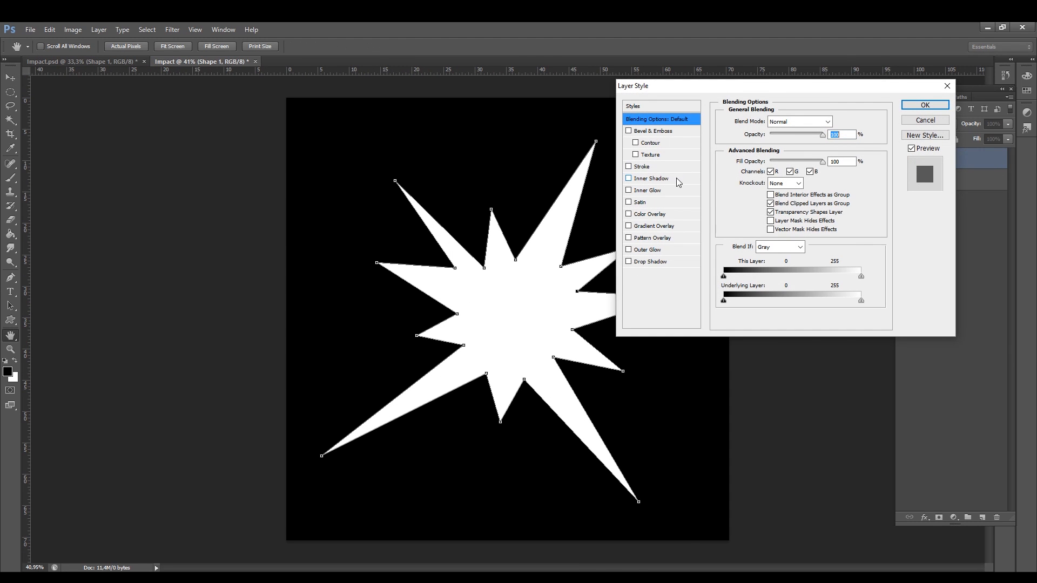
pyautogui.click(644, 250)
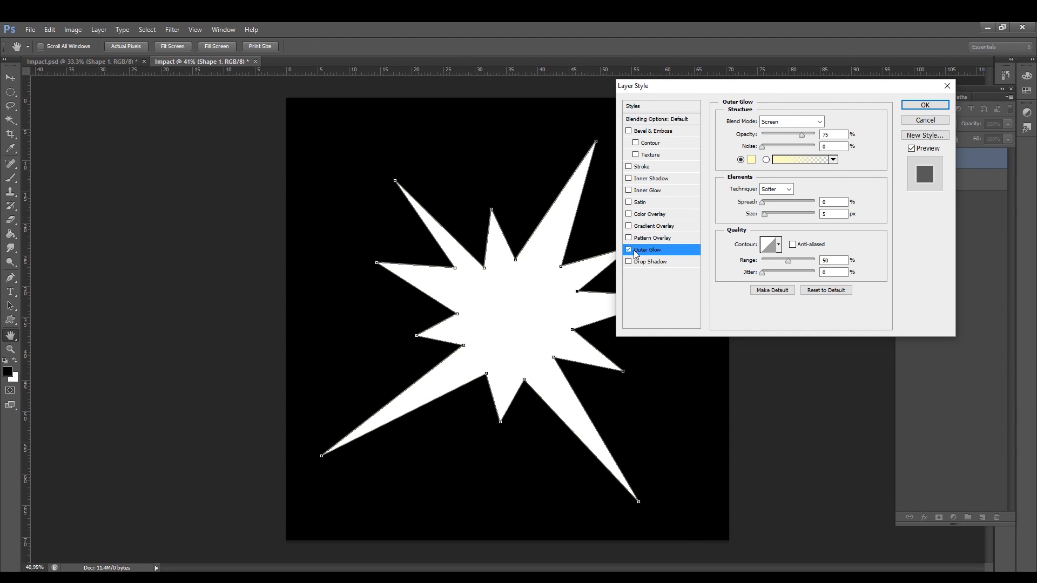
pyautogui.click(748, 160)
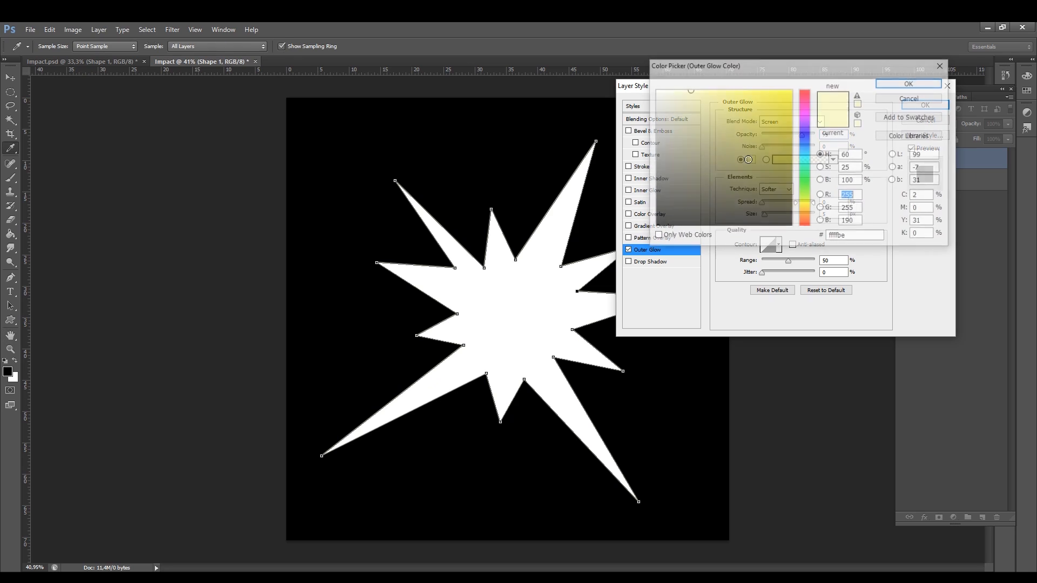
pyautogui.click(908, 84)
pyautogui.moveTo(765, 214)
pyautogui.mouseDown()
pyautogui.moveTo(776, 215)
pyautogui.moveTo(766, 201)
pyautogui.moveTo(783, 214)
pyautogui.mouseUp()
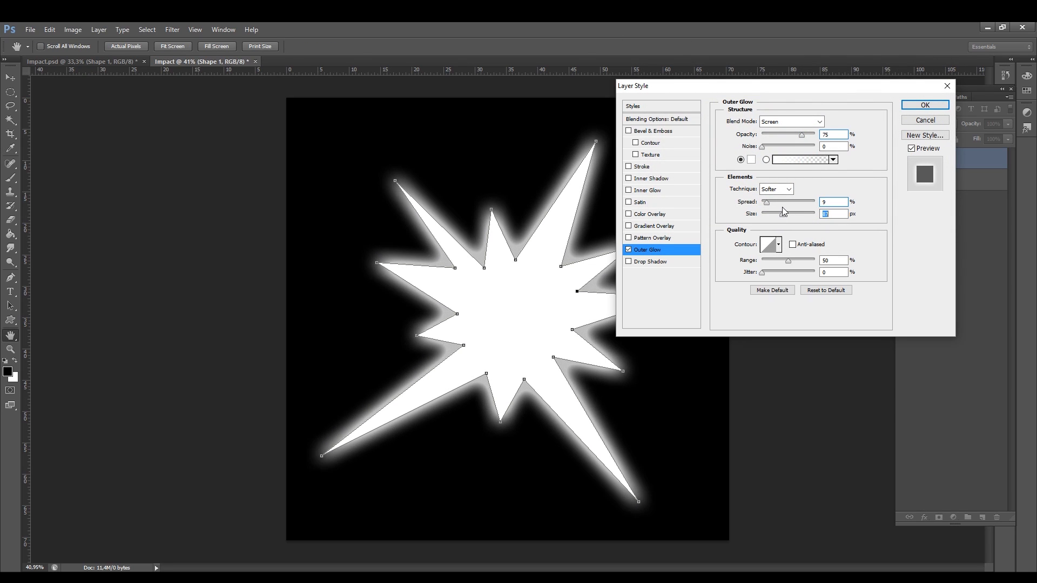
pyautogui.click(922, 106)
pyautogui.click(941, 255)
pyautogui.keyDown('alt'); pyautogui.scroll(-5, 707, 262); pyautogui.keyUp('alt')
pyautogui.keyDown('alt'); pyautogui.scroll(3, 710, 266); pyautogui.keyUp('alt')
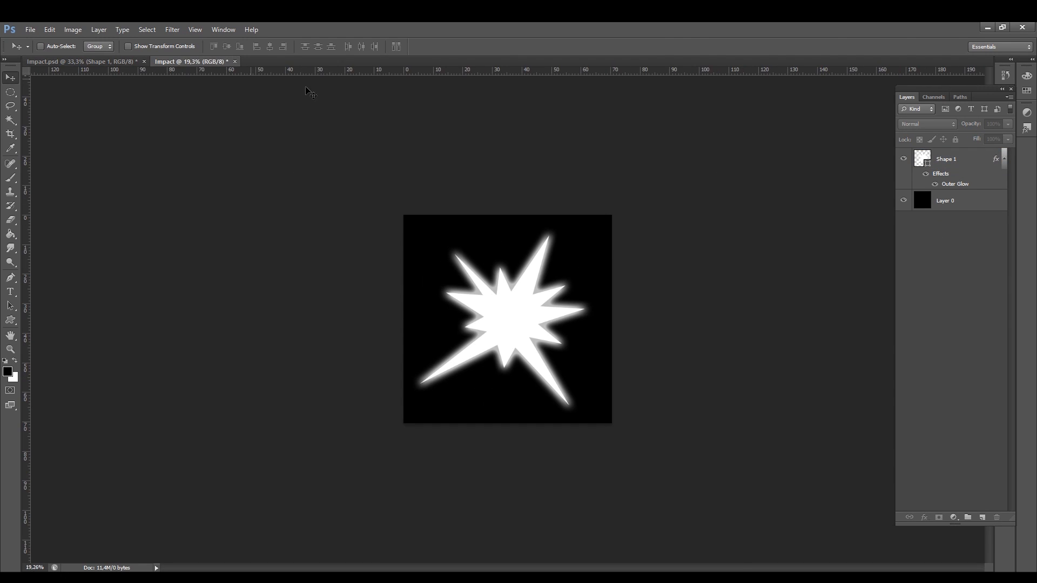
# Step: Hide the starburst layer's effects, rasterize the shape and apply a Gaussian Blur with an 11.4 px radius
pyautogui.click(926, 162)
pyautogui.click(925, 173)
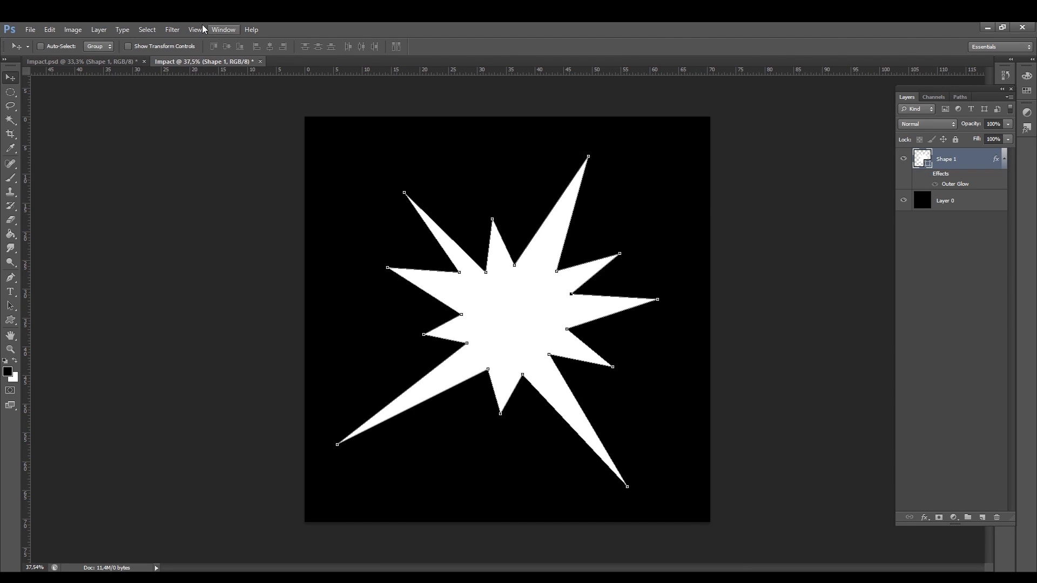
pyautogui.click(172, 30)
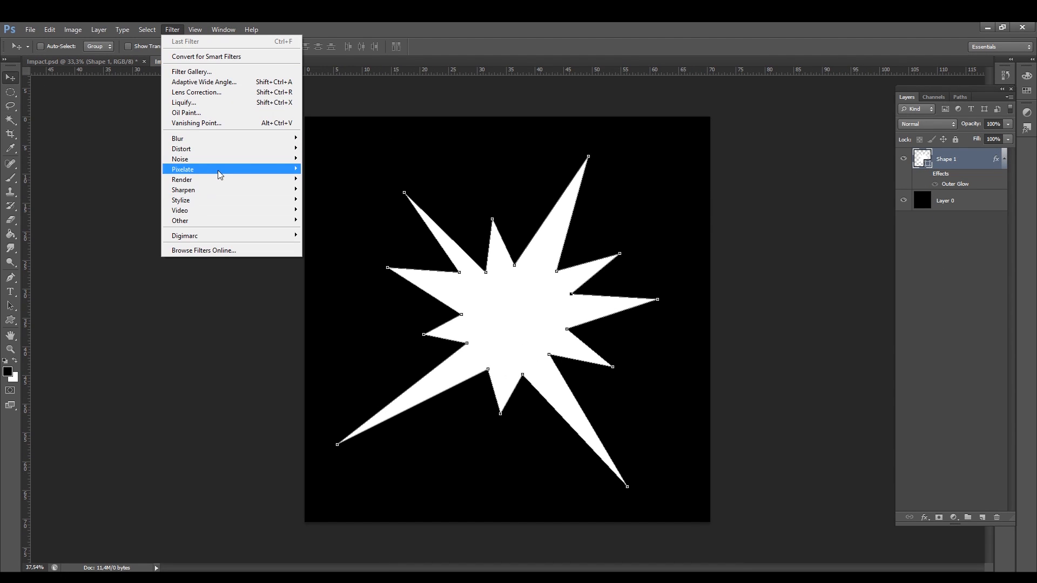
pyautogui.moveTo(236, 141)
pyautogui.click(409, 207)
pyautogui.press('Return')
pyautogui.moveTo(528, 155); pyautogui.dragTo(736, 123)
pyautogui.moveTo(690, 280); pyautogui.dragTo(695, 281)
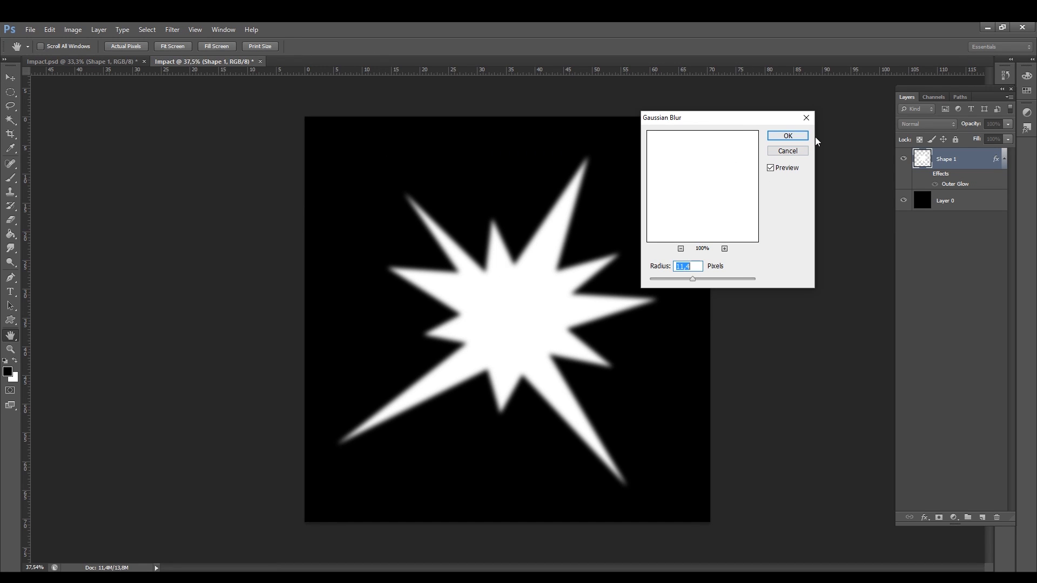
pyautogui.click(788, 136)
# Step: Show the blurred starburst's Outer Glow again with its spread reduced to the minimum, and hide the black Layer 0
pyautogui.click(935, 184)
pyautogui.doubleClick(955, 184)
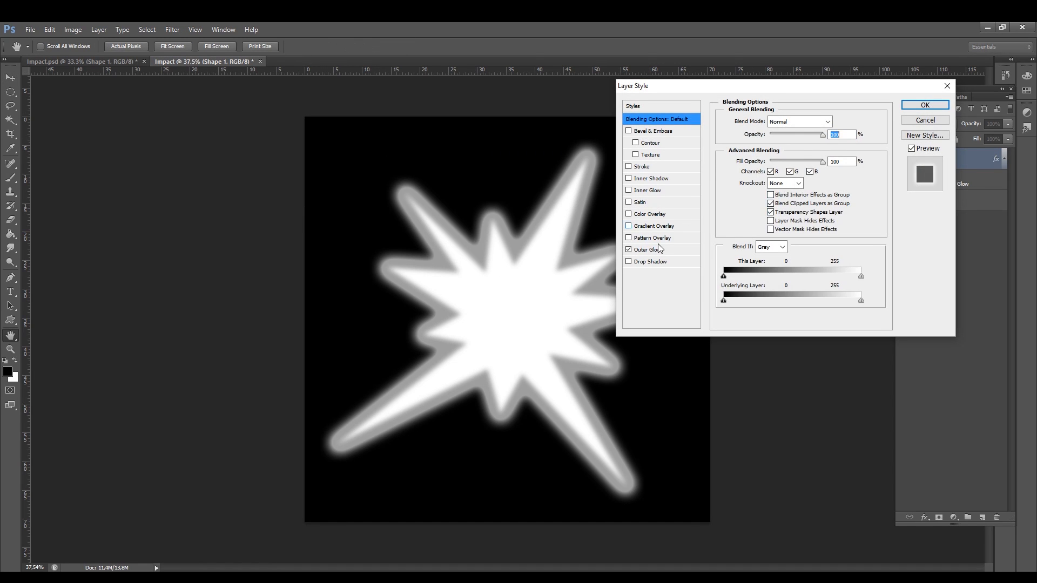
pyautogui.moveTo(774, 202); pyautogui.dragTo(759, 207)
pyautogui.click(925, 105)
pyautogui.click(904, 200)
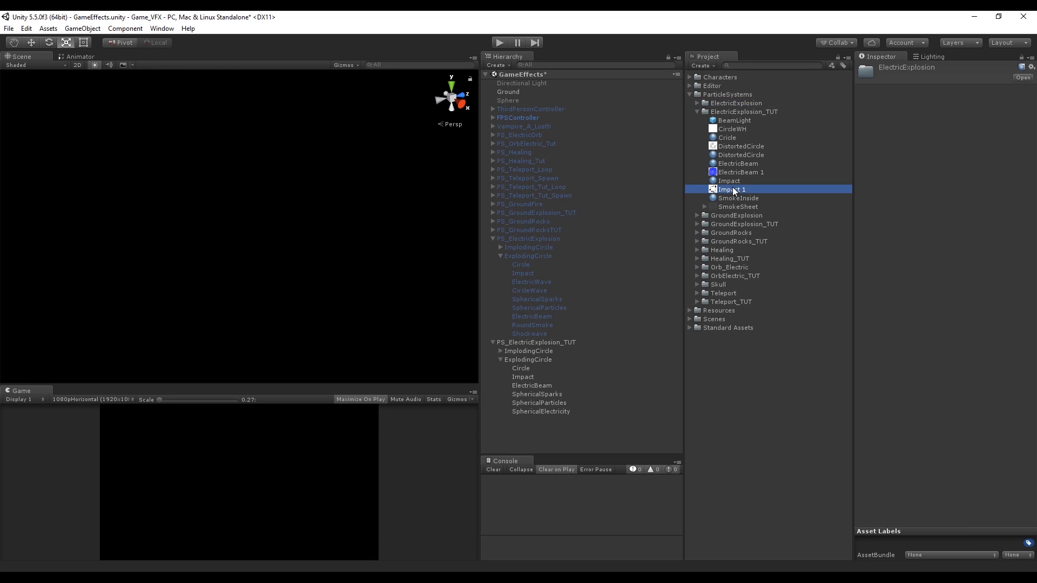
# Step: Rename the imported Impact 1 texture in Unity's ElectricExplosion_TUT folder to Impact
pyautogui.click(733, 189)
pyautogui.click(751, 190)
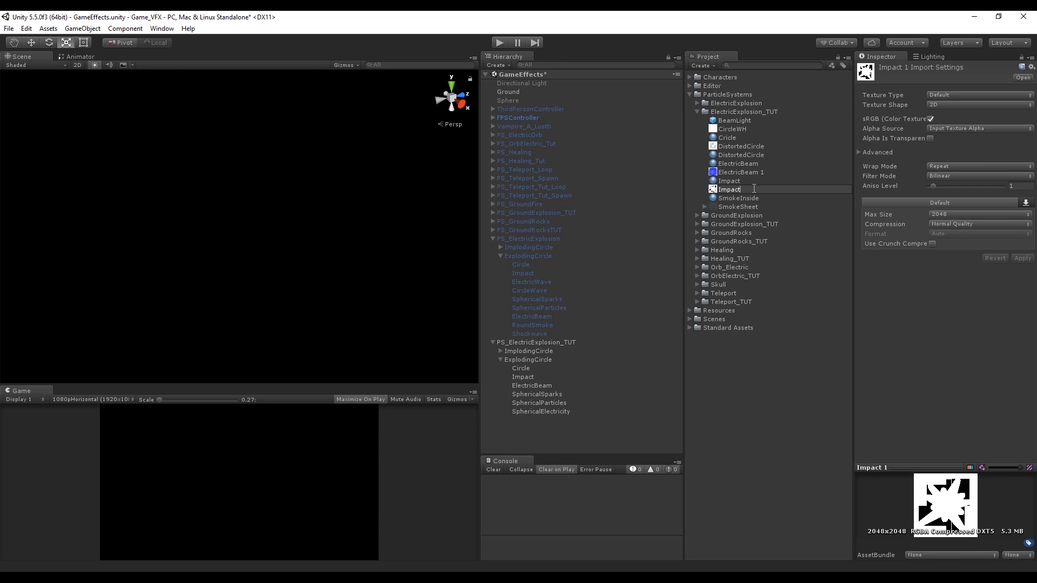
# Step: Give the Impact material the Particles/Additive shader and the Impact texture, and apply it to the Impact particle system
pyautogui.click(732, 183)
pyautogui.click(918, 77)
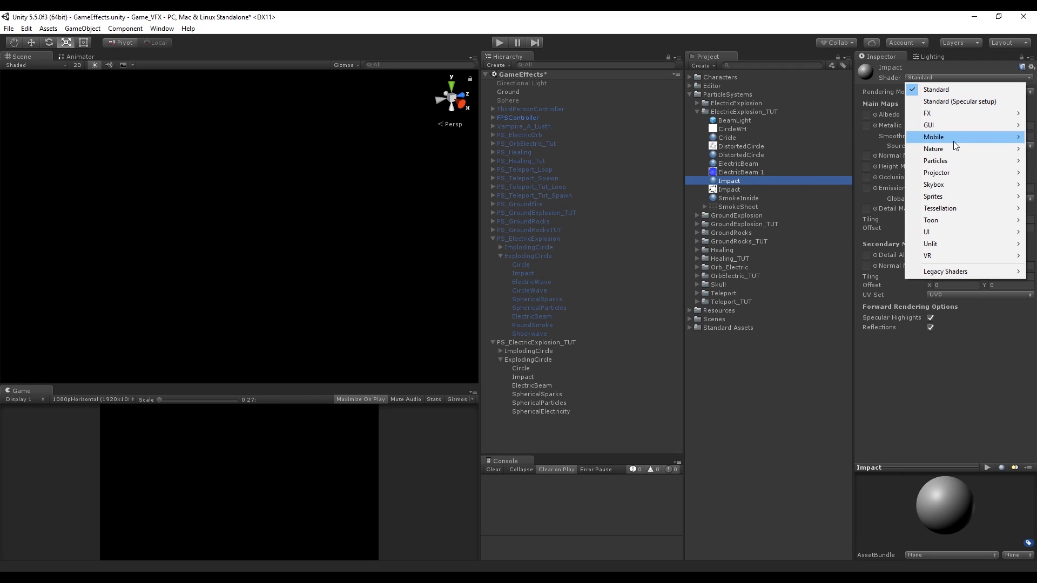
pyautogui.moveTo(955, 161)
pyautogui.click(832, 161)
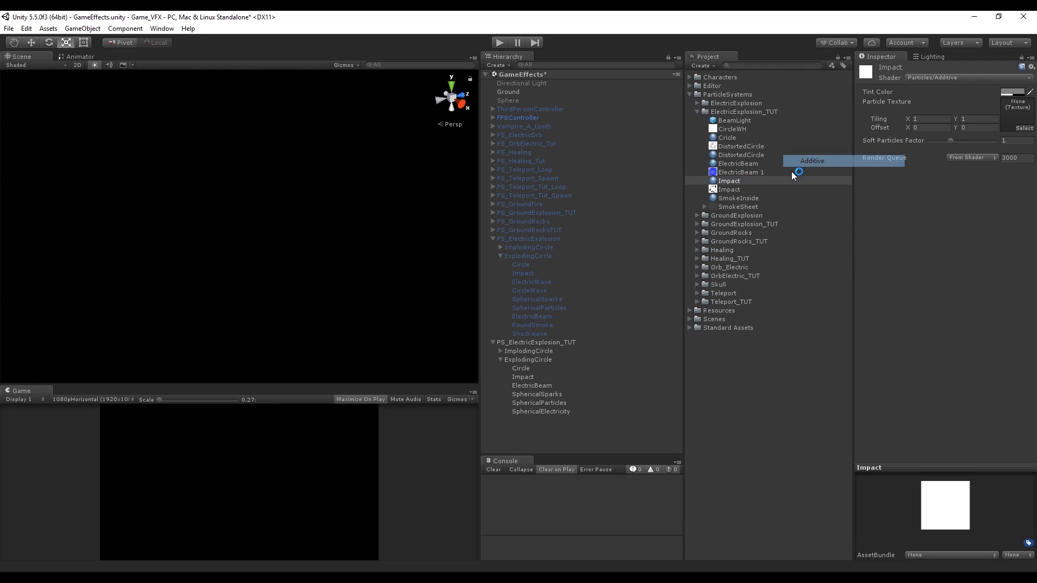
pyautogui.moveTo(1034, 108); pyautogui.dragTo(1025, 117)
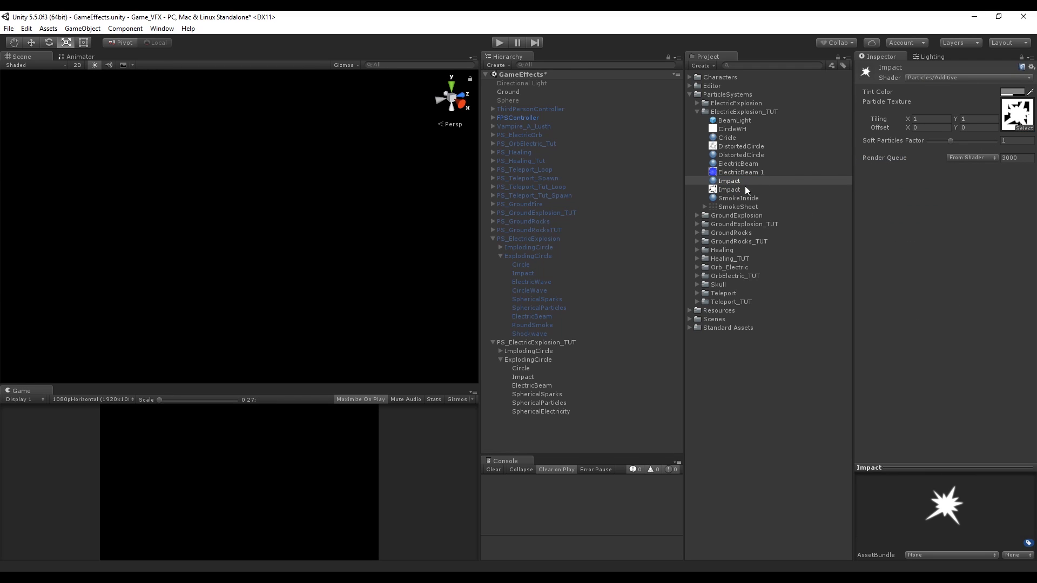
pyautogui.moveTo(733, 181); pyautogui.dragTo(527, 372)
# Step: Deactivate Circle, ElectricBeam, SphericalSparks, SphericalParticles and SphericalElectricity under ExplodingCircle of PS_ElectricExplosion_TUT
pyautogui.click(534, 369)
pyautogui.keyDown('ctrl'); pyautogui.click(533, 385); pyautogui.keyUp('ctrl')
pyautogui.keyDown('ctrl'); pyautogui.click(535, 394); pyautogui.keyUp('ctrl')
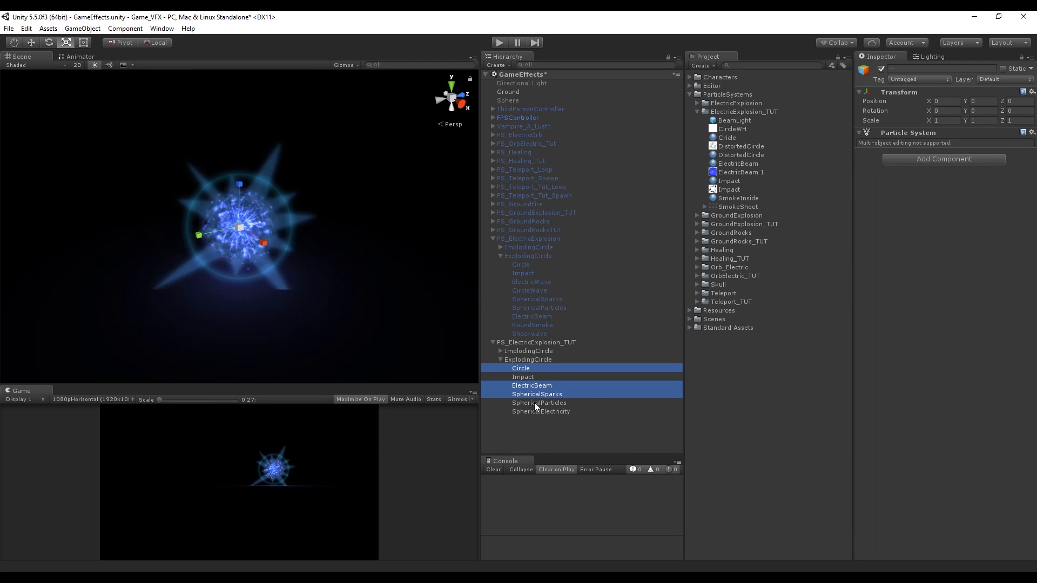
pyautogui.keyDown('ctrl'); pyautogui.click(534, 403); pyautogui.keyUp('ctrl')
pyautogui.keyDown('ctrl'); pyautogui.click(536, 412); pyautogui.keyUp('ctrl')
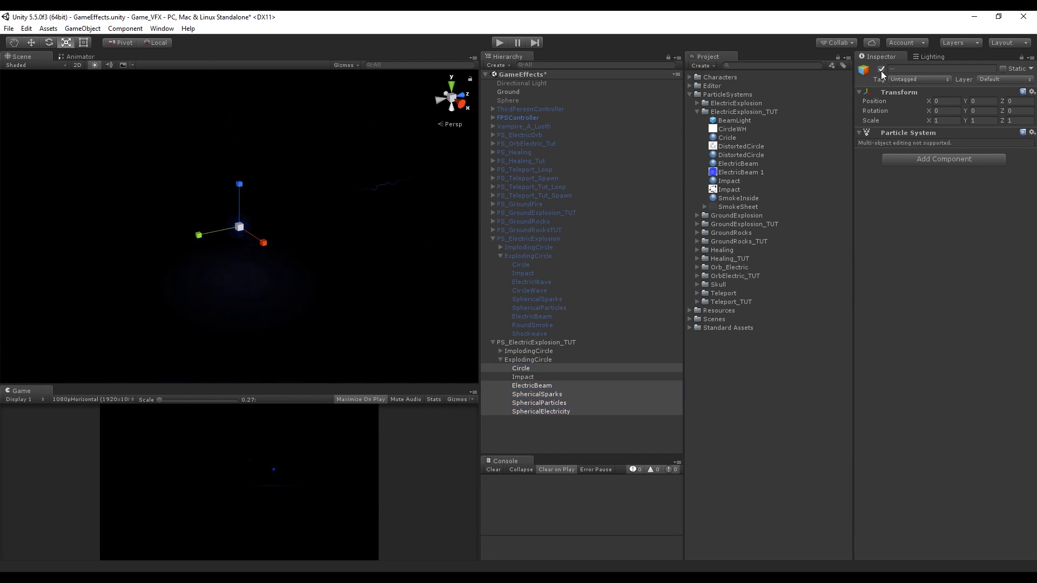
# Step: Set the Impact system's Max Particles to 500 and reduce its bursts to two of 20 particles at 0.00 and 0.20
pyautogui.click(529, 376)
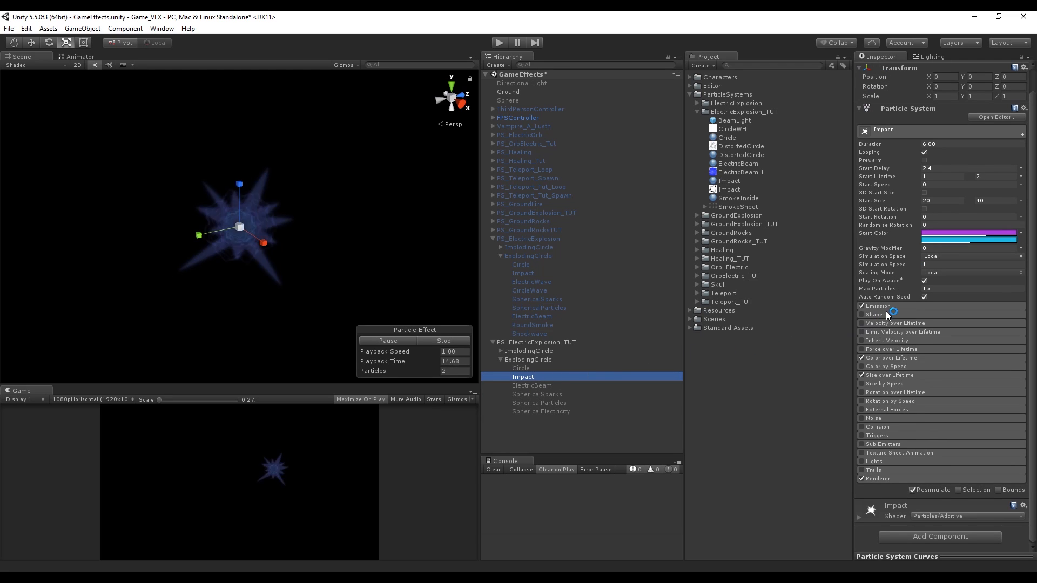
pyautogui.click(933, 305)
pyautogui.click(943, 288)
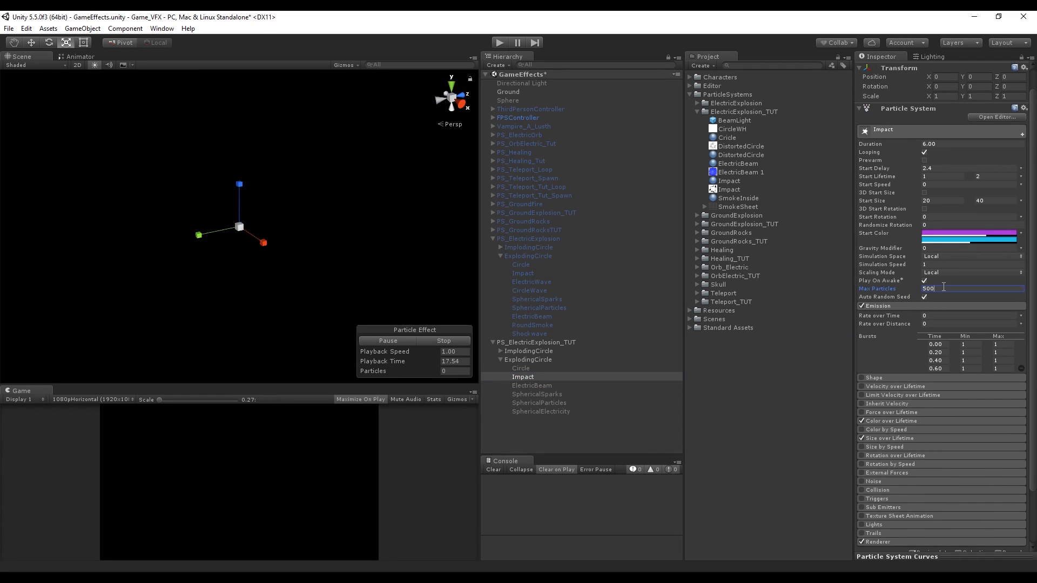
pyautogui.click(1021, 367)
pyautogui.click(1021, 361)
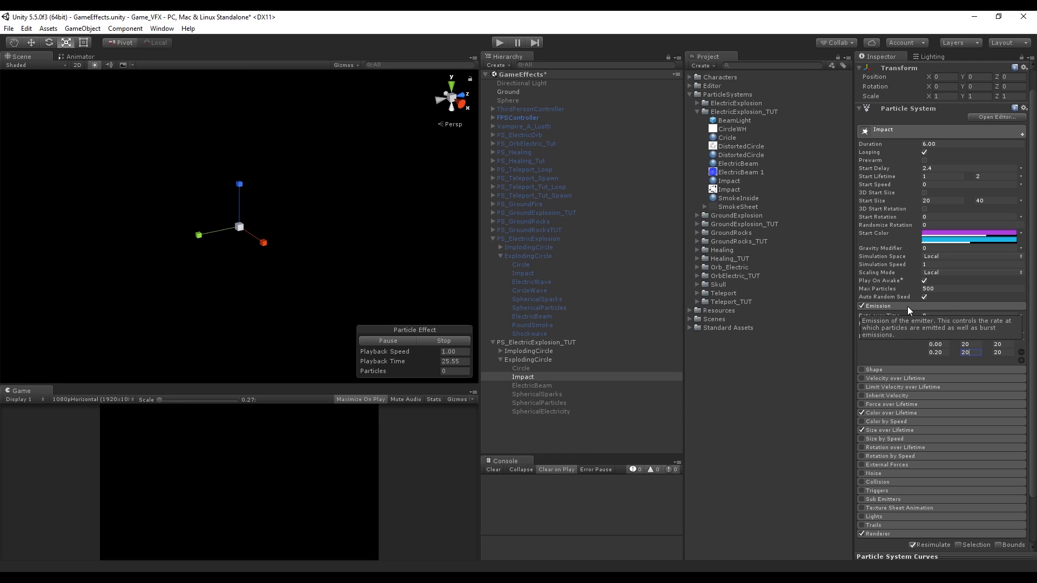
# Step: Set Impact's start size to 1–30 and its start rotation to random between two constants, 0 and 360
pyautogui.click(935, 200)
pyautogui.write('1')
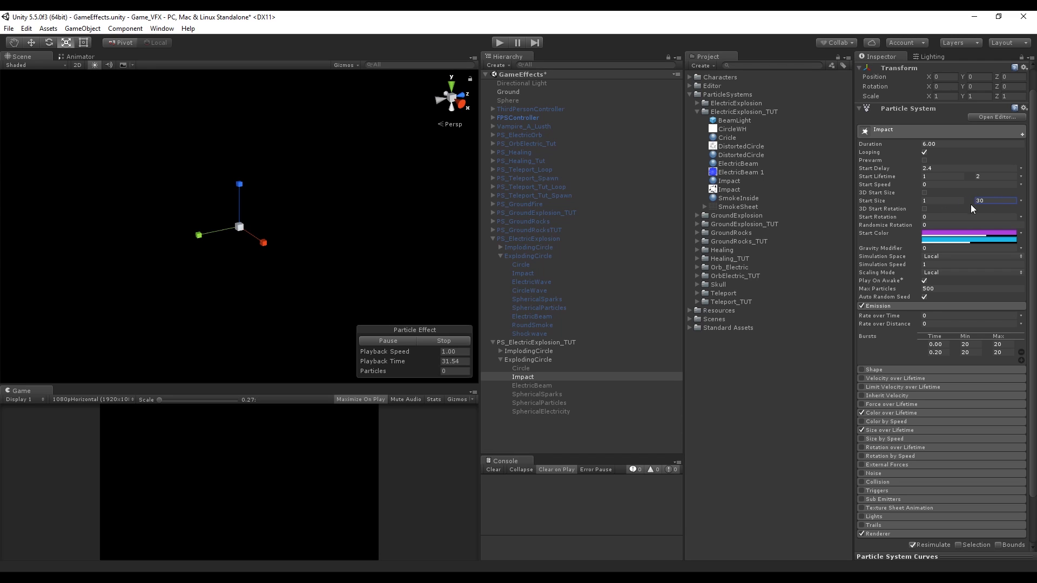
pyautogui.click(1021, 216)
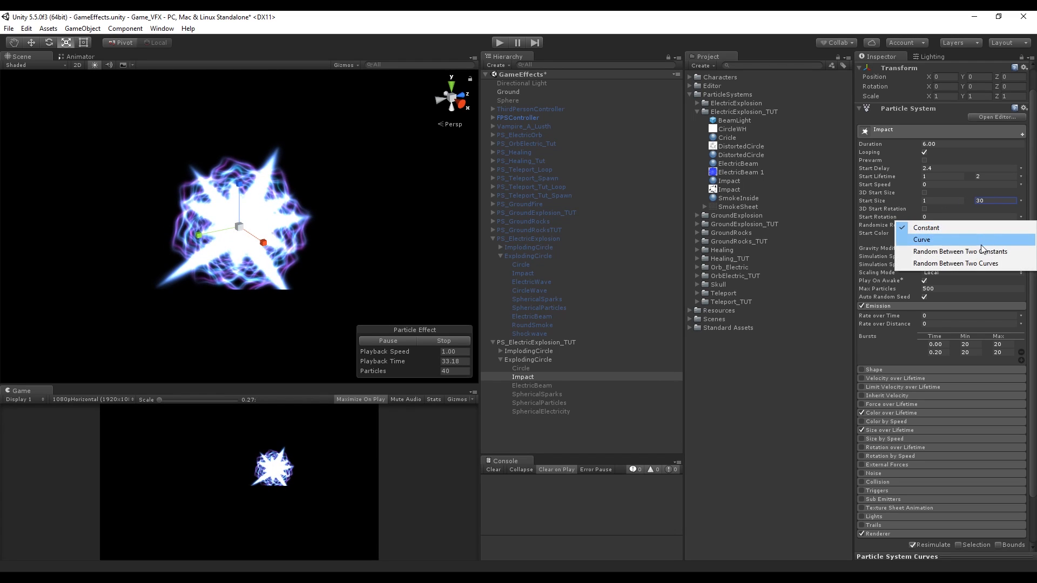
pyautogui.click(960, 251)
pyautogui.click(988, 216)
pyautogui.write('360')
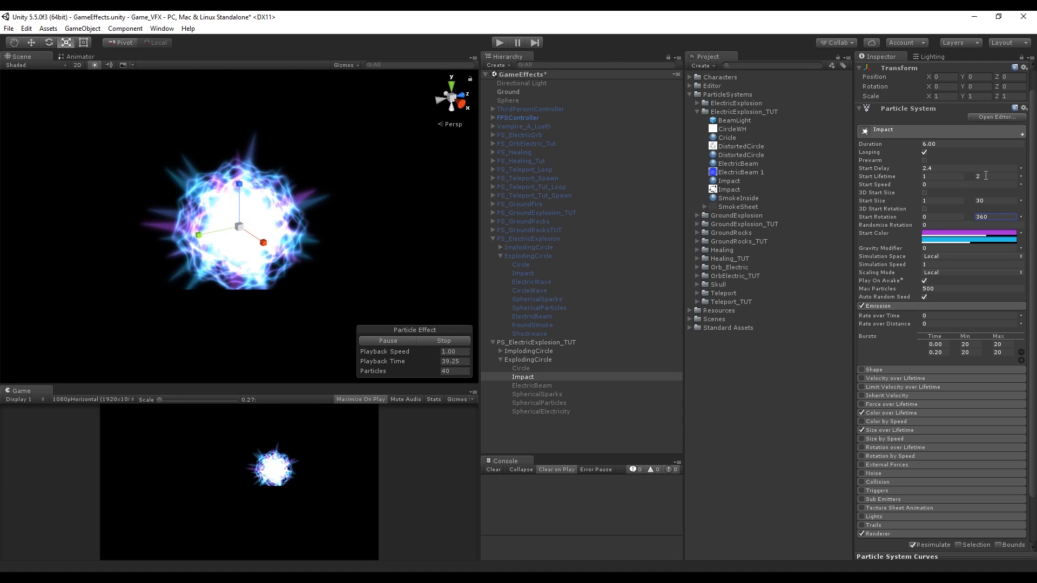
# Step: Set Impact's minimum start lifetime to 0.4 and its start delay to 2.2
pyautogui.click(943, 177)
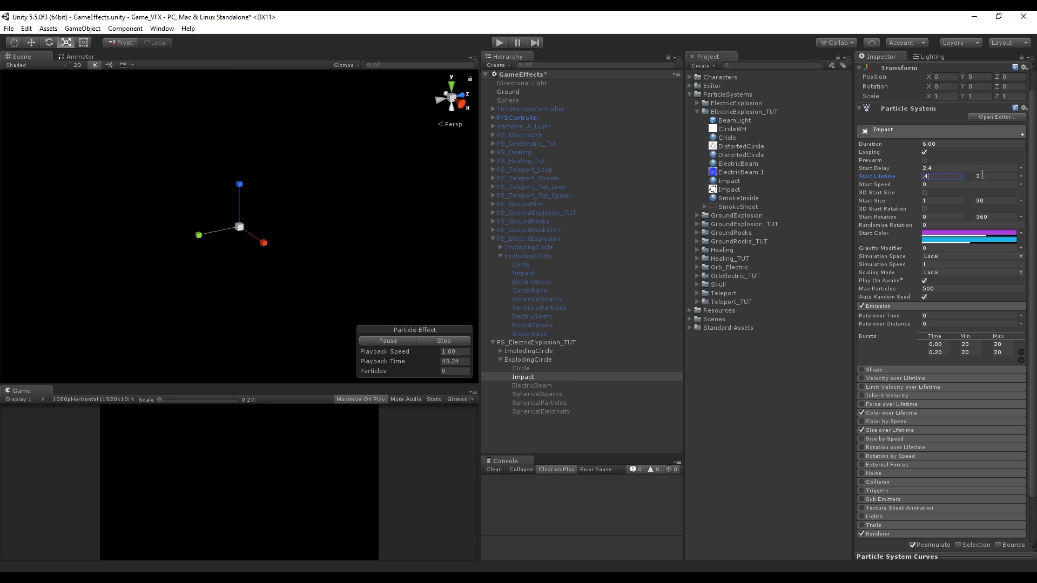
pyautogui.write('.4')
pyautogui.click(927, 169)
pyautogui.write('2.2')
# Step: Enable the Shape module of the Impact system, set it to Sphere and reduce its radius
pyautogui.scroll(-3, 897, 296)
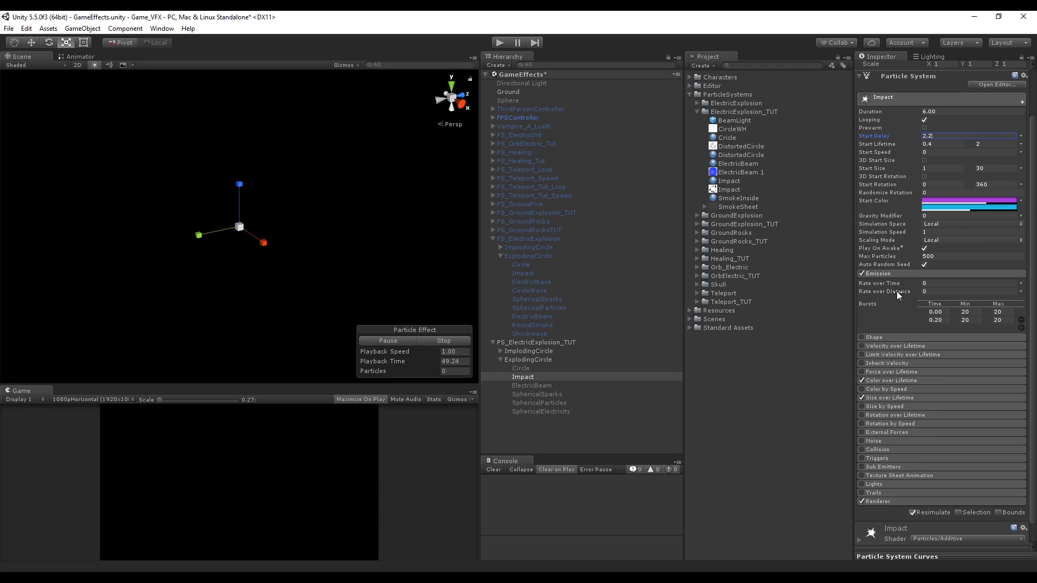
pyautogui.scroll(-2, 896, 290)
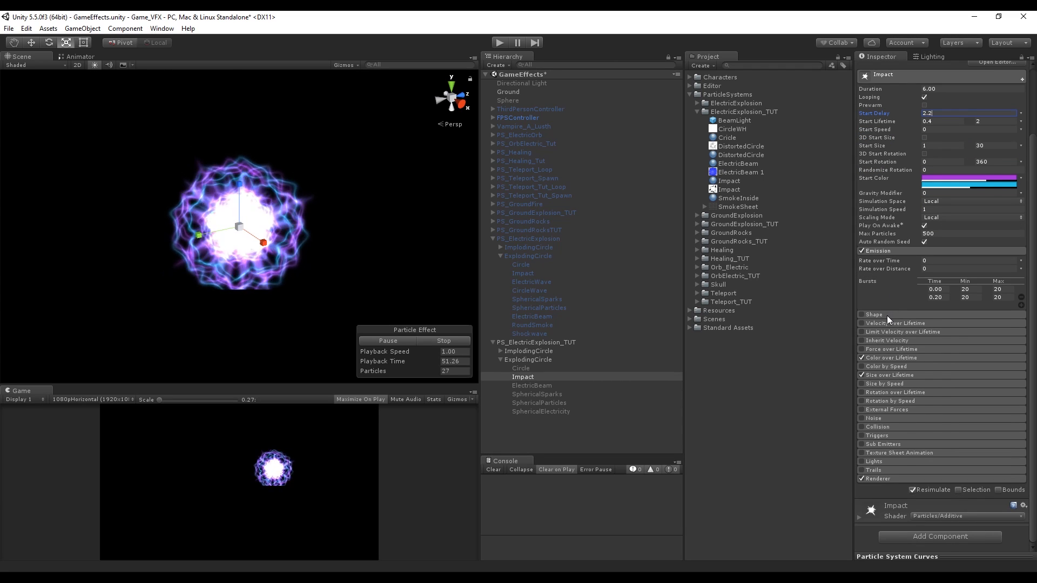
pyautogui.click(902, 315)
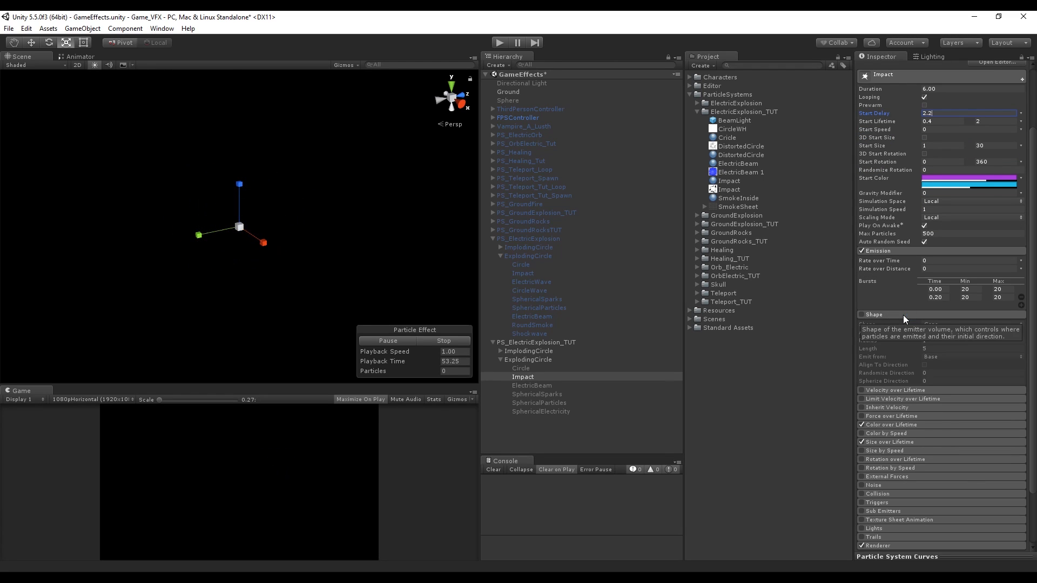
pyautogui.click(862, 315)
pyautogui.click(931, 325)
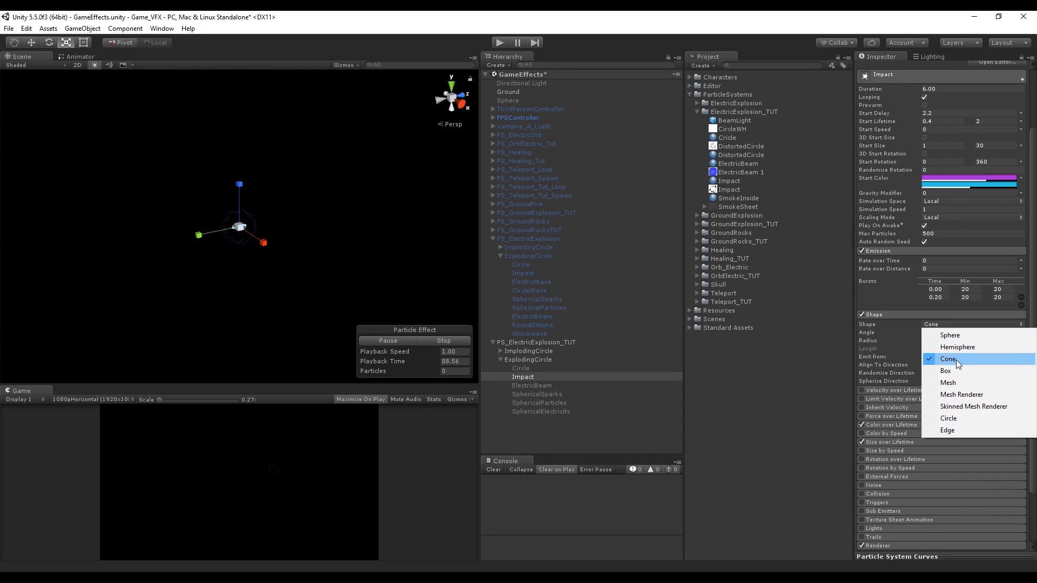
pyautogui.click(943, 336)
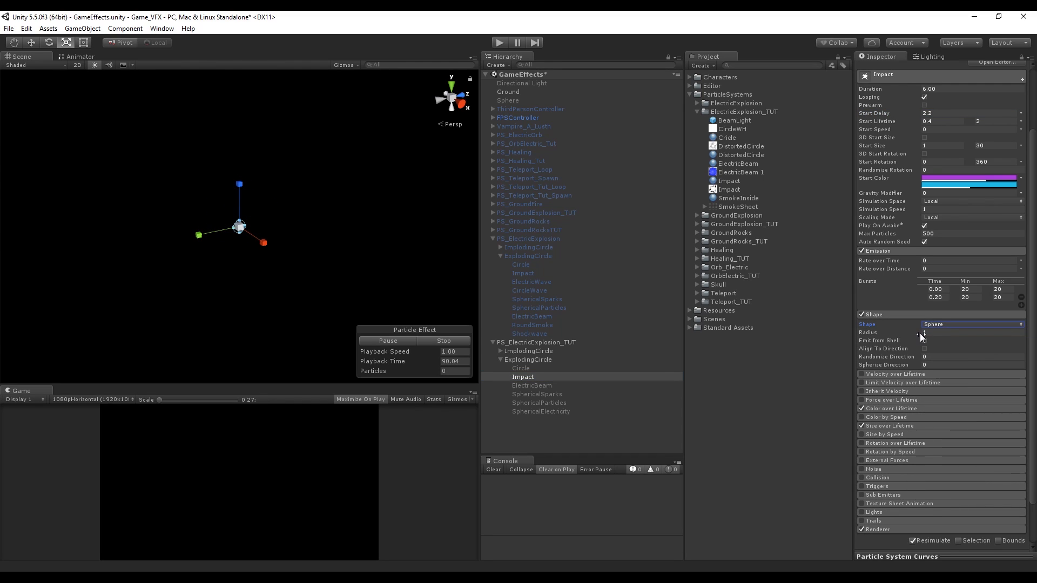
pyautogui.moveTo(920, 332); pyautogui.dragTo(915, 335)
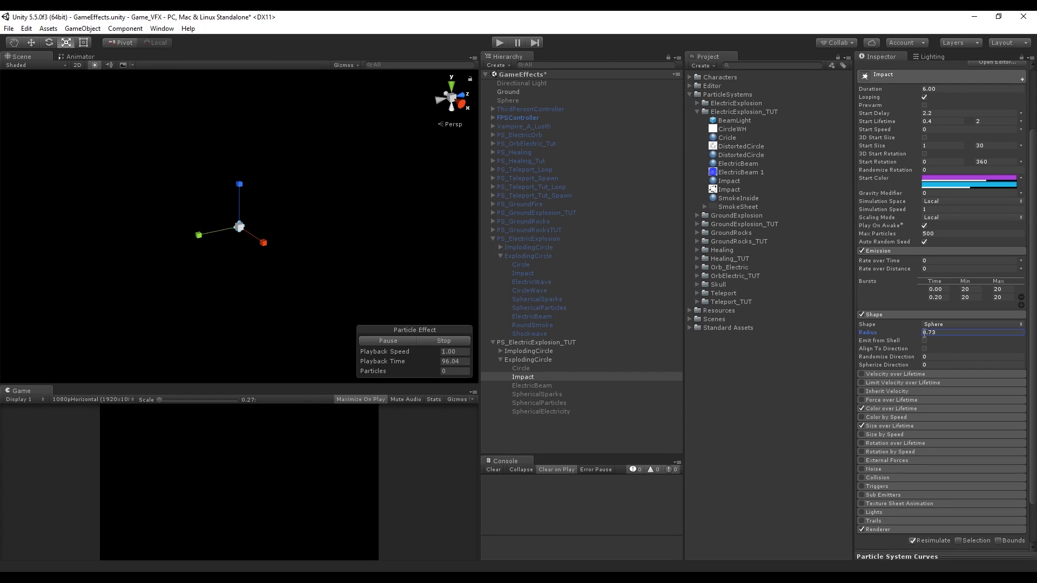
pyautogui.click(920, 315)
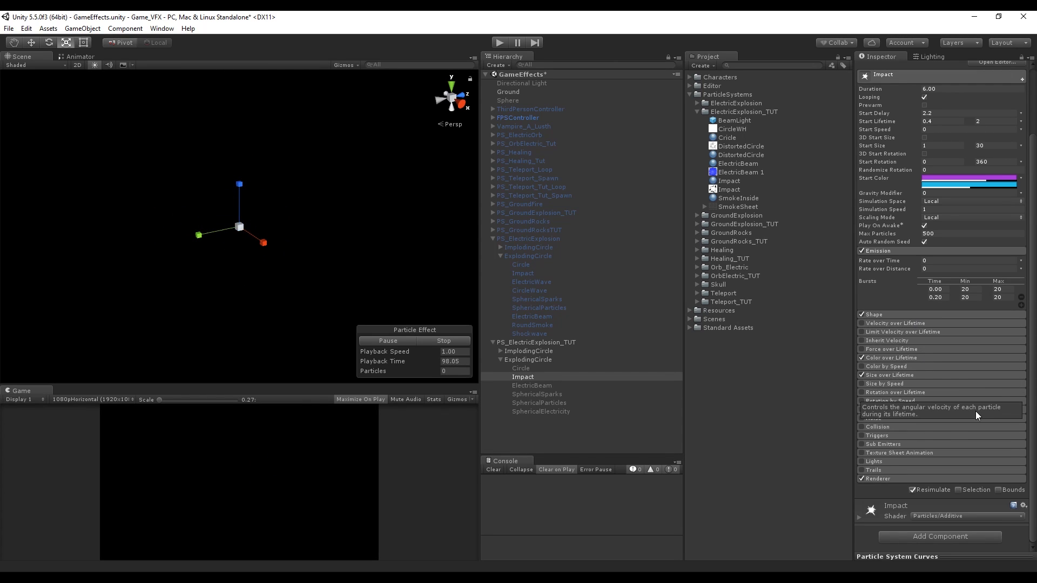
# Step: Change Impact's Size over Lifetime to a preset curve that rises quickly to 1.0 and falls gradually to zero
pyautogui.click(942, 376)
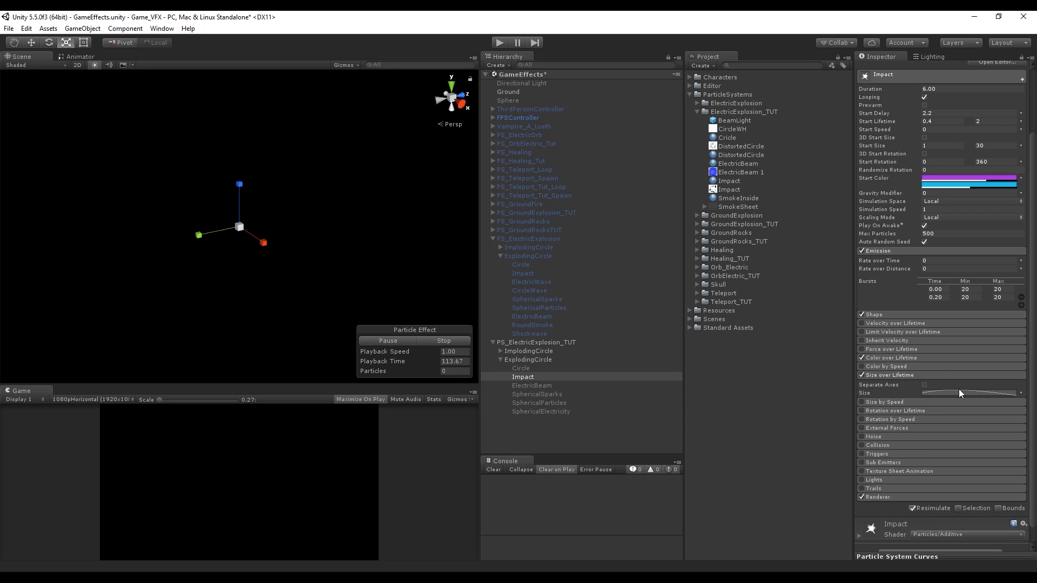
pyautogui.moveTo(934, 557); pyautogui.dragTo(940, 464)
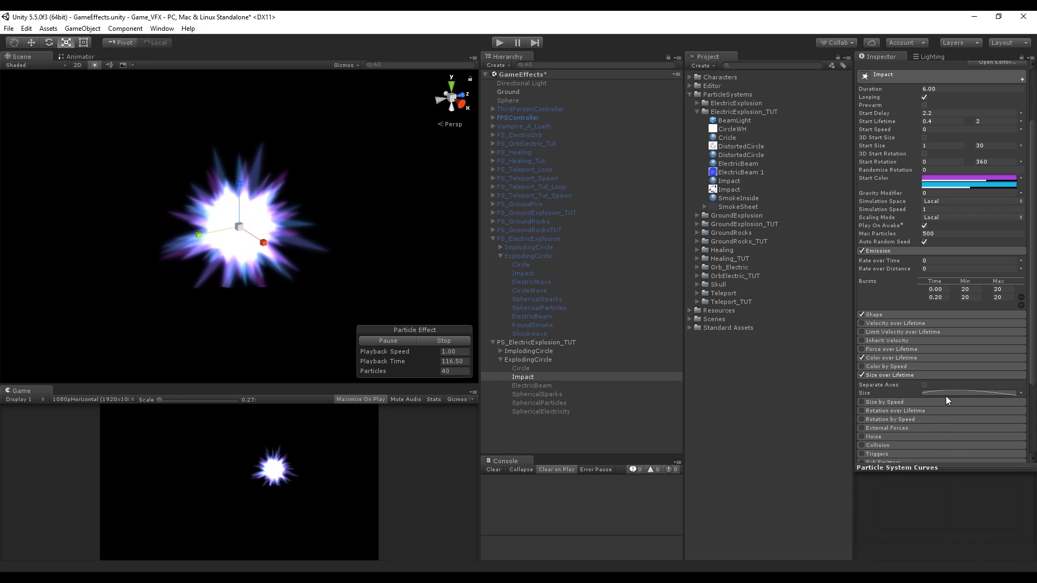
pyautogui.click(945, 394)
pyautogui.click(867, 552)
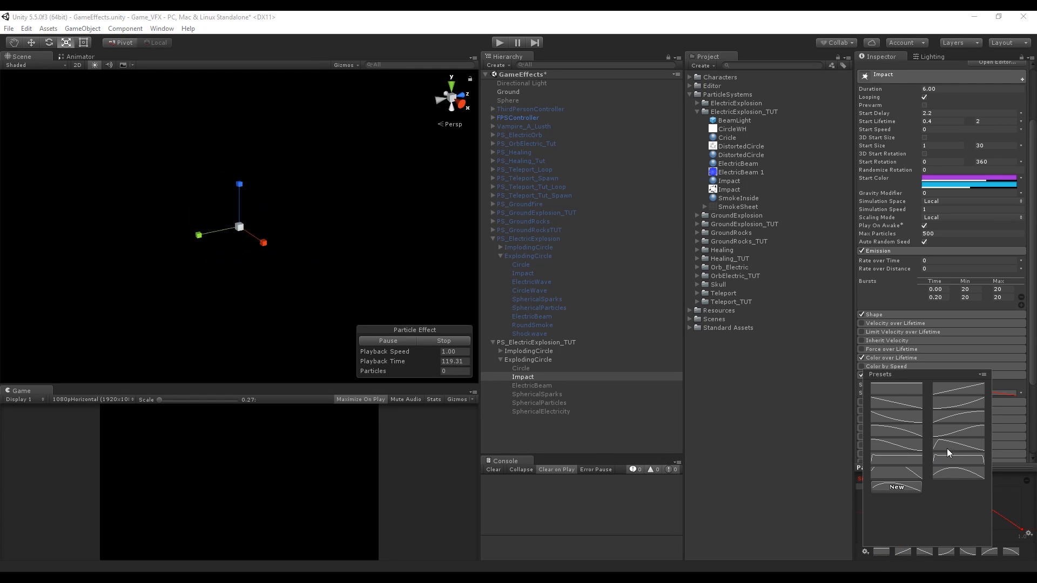
pyautogui.click(769, 520)
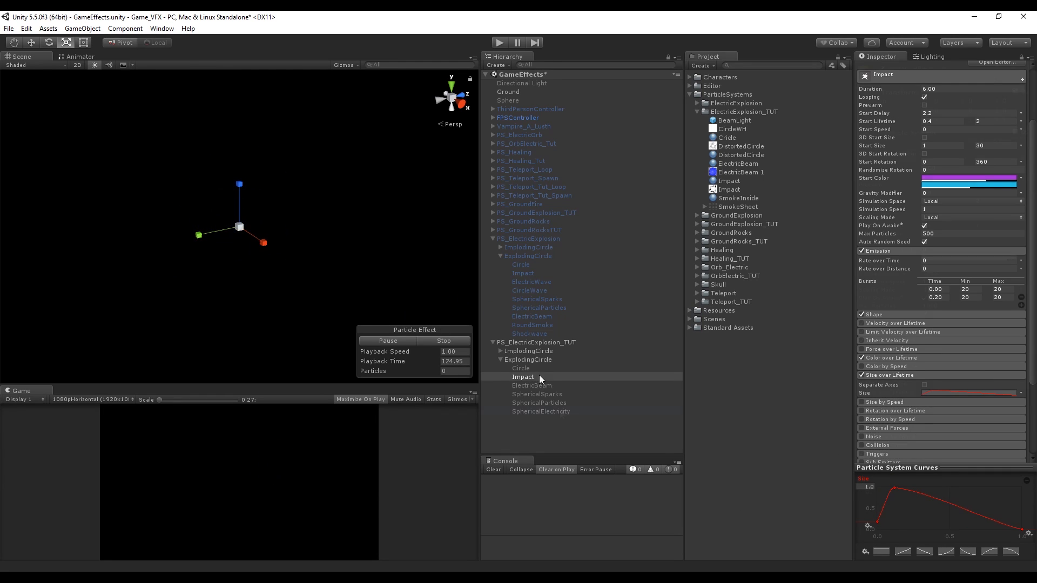
# Step: Reactivate the five deactivated systems under ExplodingCircle and select SphericalParticles
pyautogui.click(548, 410)
pyautogui.click(546, 404)
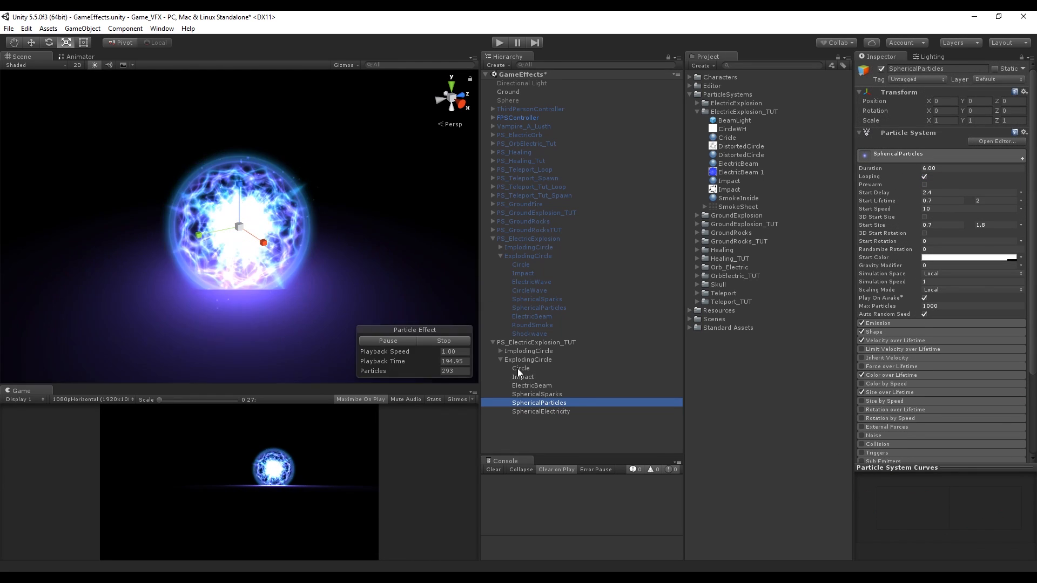
# Step: Deactivate the five systems from Circle to SphericalParticles, and duplicate SphericalElectricity, naming the copy CircleElectricity
pyautogui.keyDown('shift'); pyautogui.click(520, 368); pyautogui.keyUp('shift')
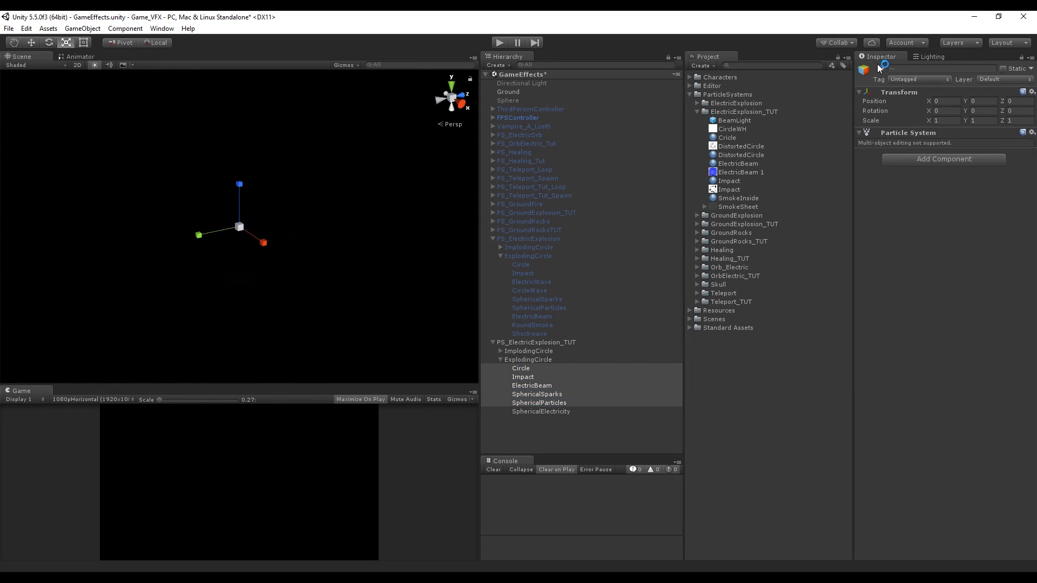
pyautogui.click(541, 412)
pyautogui.hotkey('ctrl', 'd')
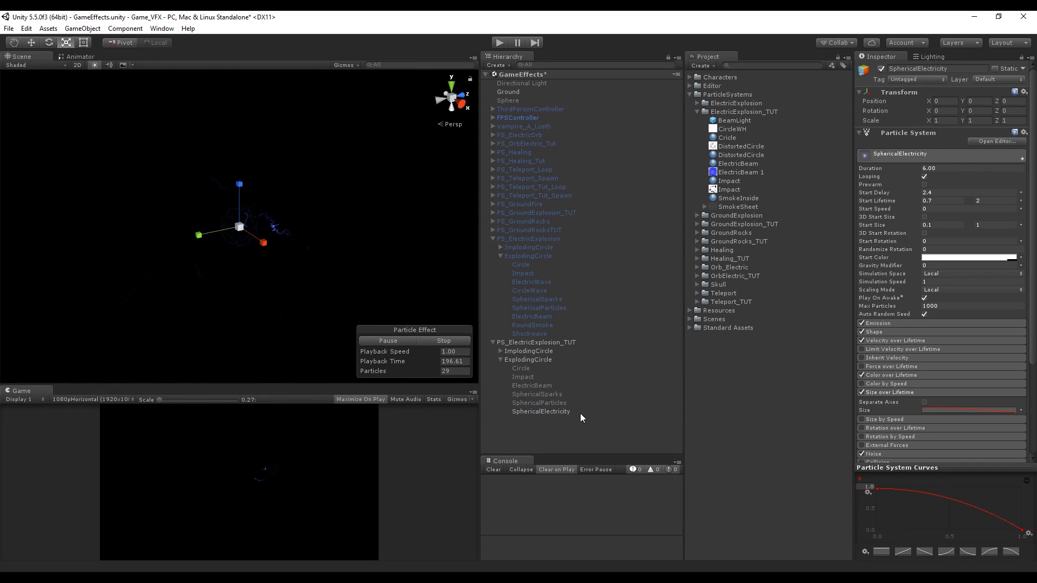
pyautogui.doubleClick(917, 69)
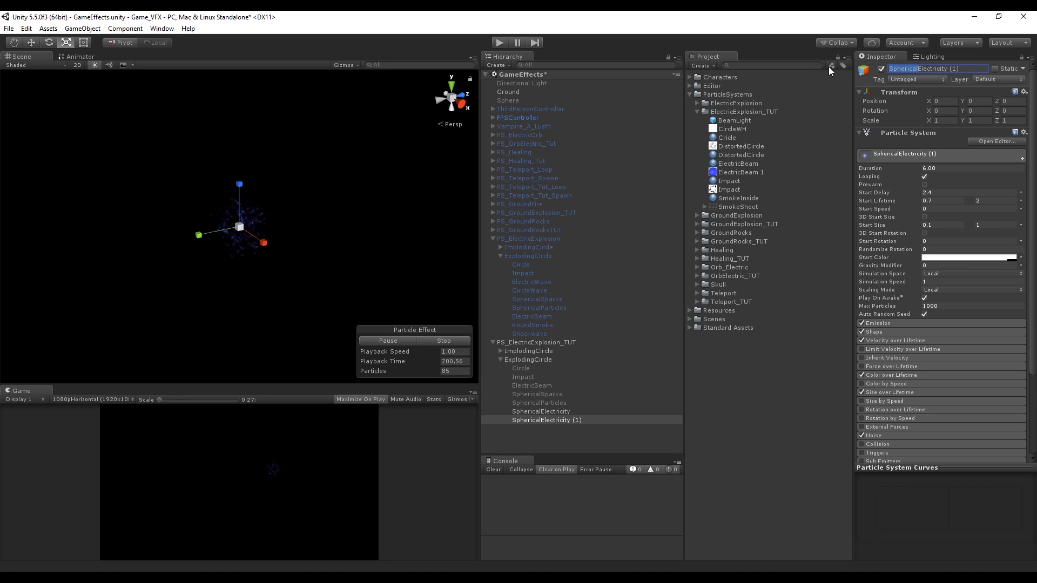
pyautogui.write('Circle')
pyautogui.press('BackSpace')
pyautogui.press('BackSpace')
pyautogui.press('BackSpace')
pyautogui.press('BackSpace')
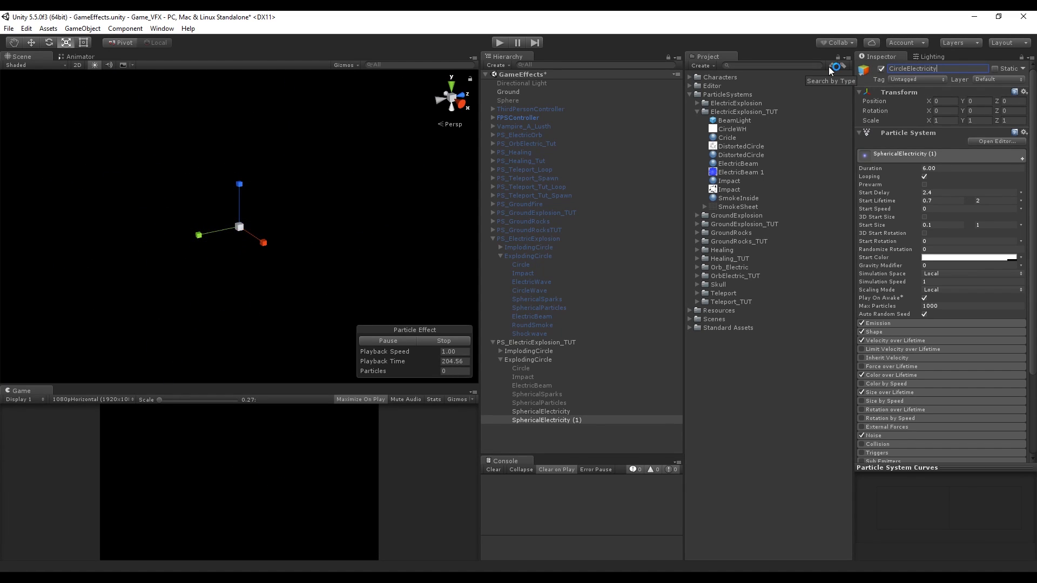
pyautogui.press('Return')
# Step: Change the emitter shape of CircleElectricity to Circle and widen its radius
pyautogui.click(891, 331)
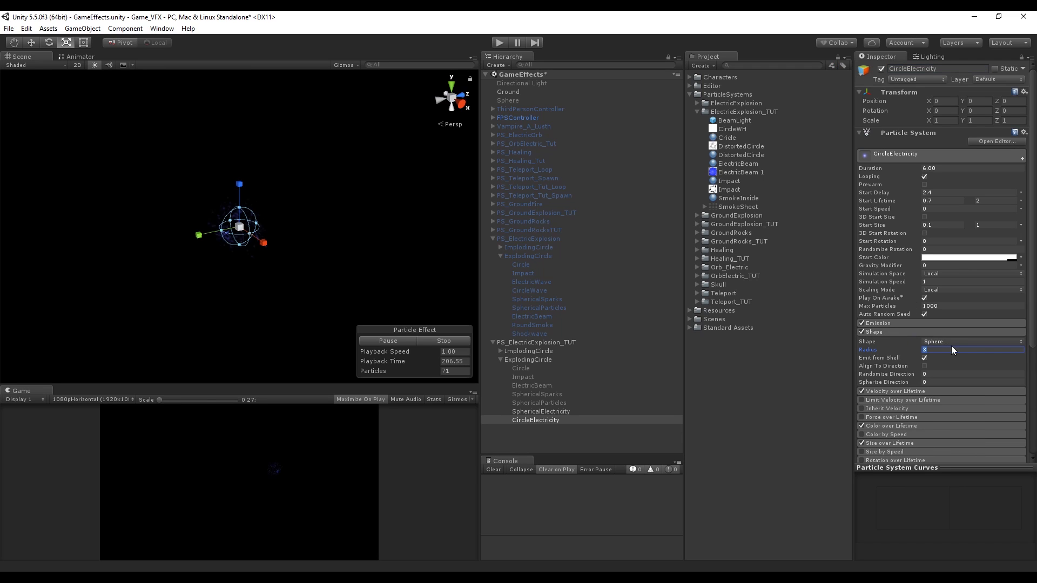
pyautogui.click(951, 343)
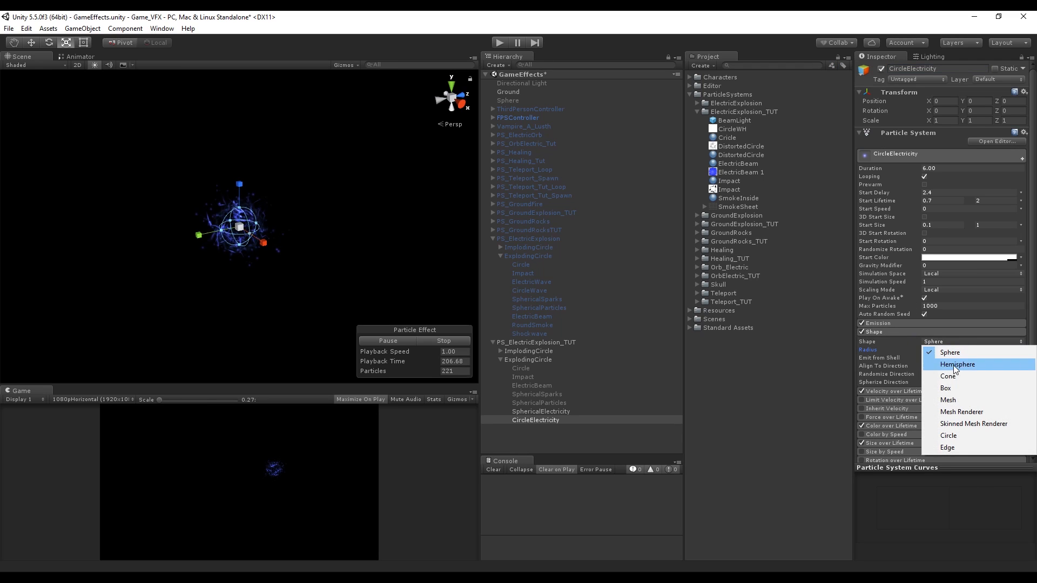
pyautogui.click(965, 434)
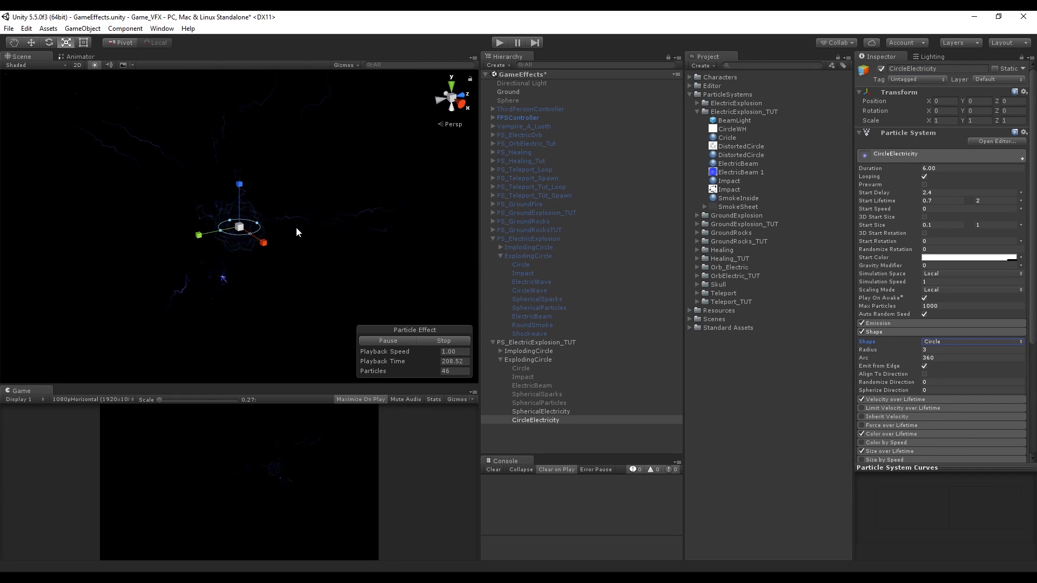
pyautogui.scroll(4, 243, 230)
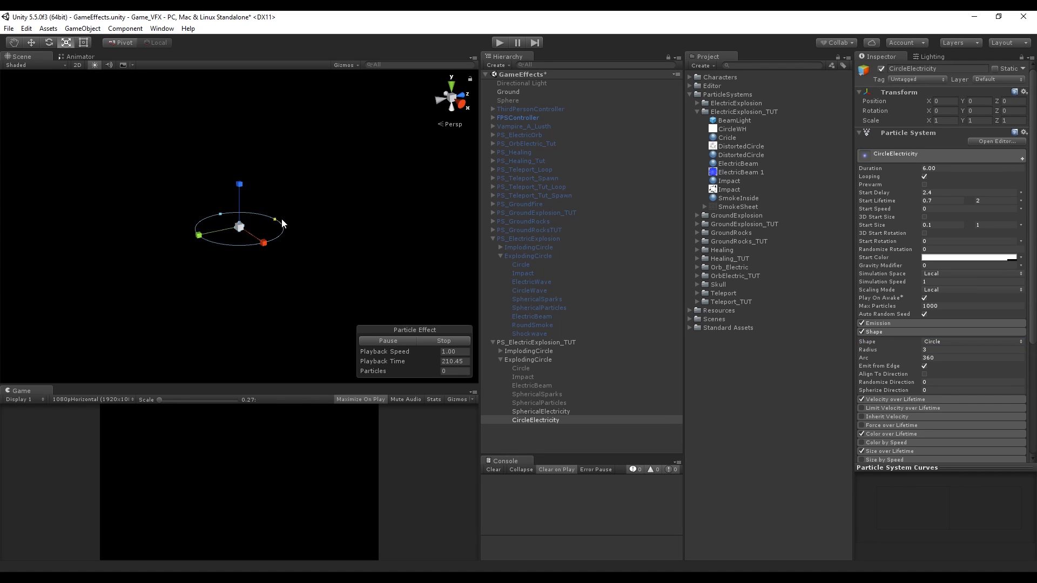
pyautogui.click(882, 333)
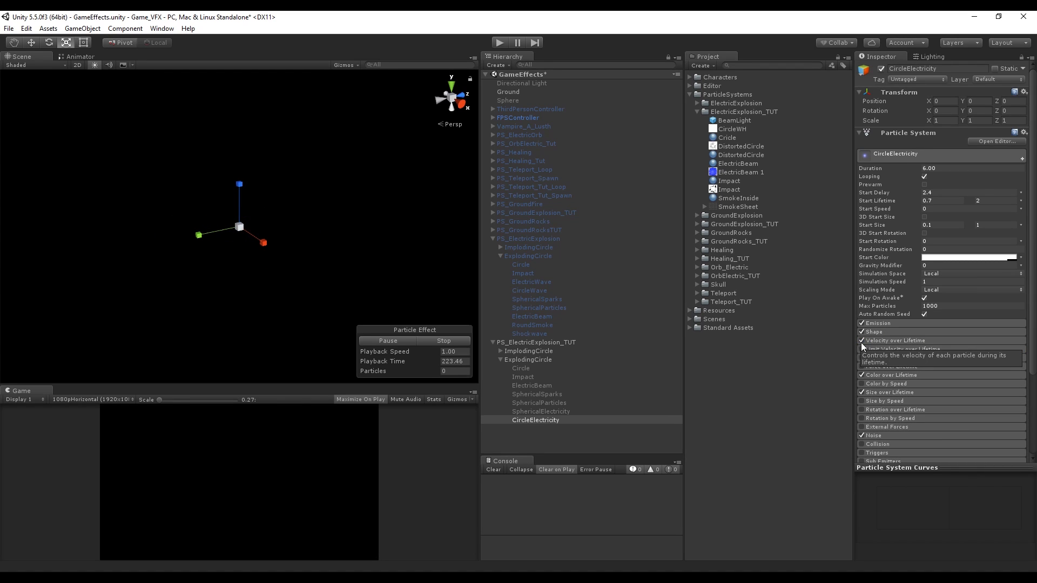
# Step: Turn off Velocity over Lifetime for CircleElectricity and make its start speed random between two constants, with a minimum of 0.5
pyautogui.click(862, 341)
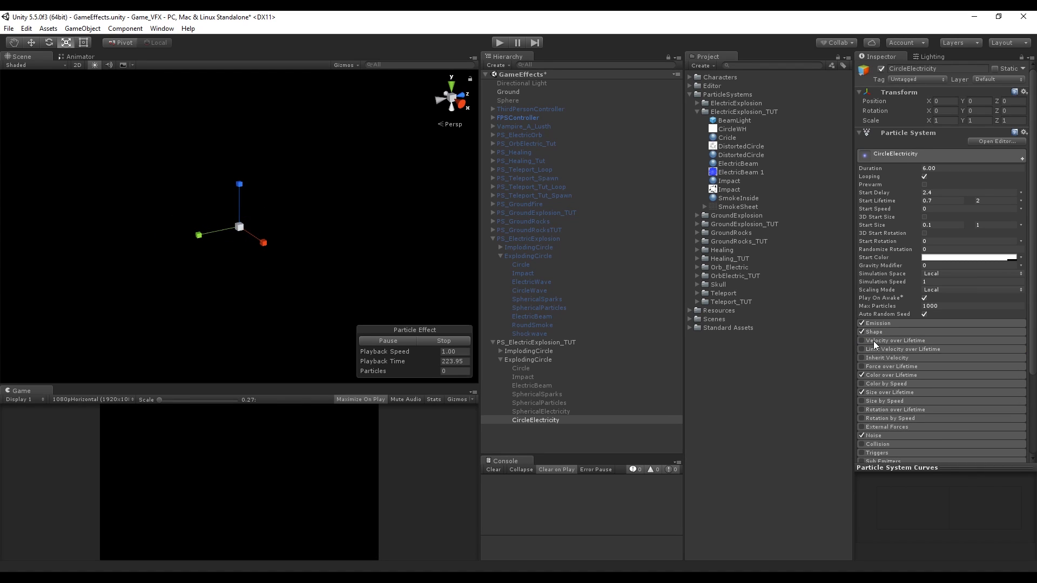
pyautogui.click(873, 342)
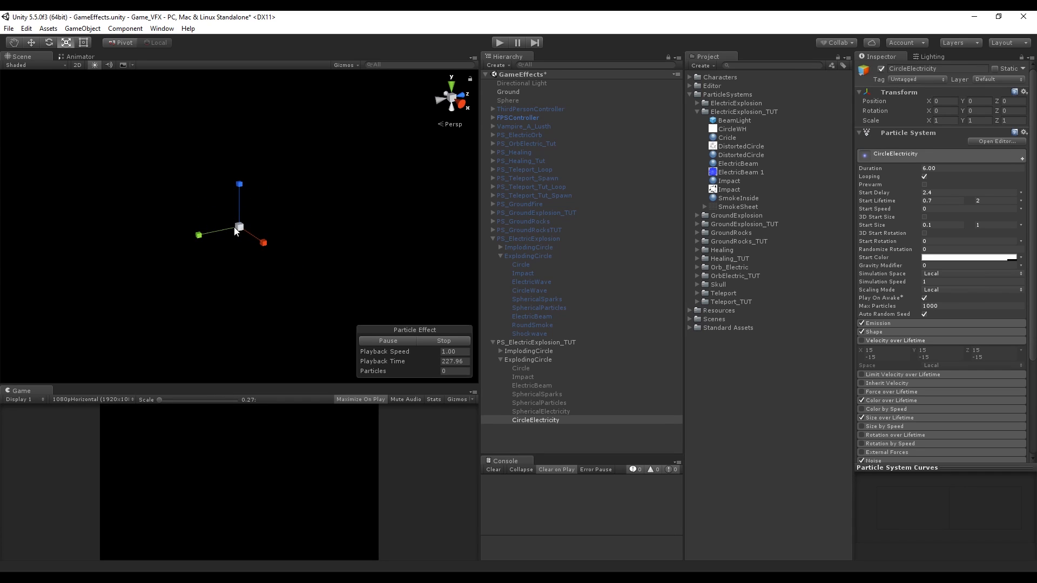
pyautogui.click(1020, 209)
pyautogui.click(949, 241)
pyautogui.click(945, 210)
pyautogui.write('0.5')
# Step: Reactivate the six systems from Circle to SphericalElectricity to preview them together with CircleElectricity
pyautogui.click(521, 369)
pyautogui.keyDown('shift'); pyautogui.click(540, 412); pyautogui.keyUp('shift')
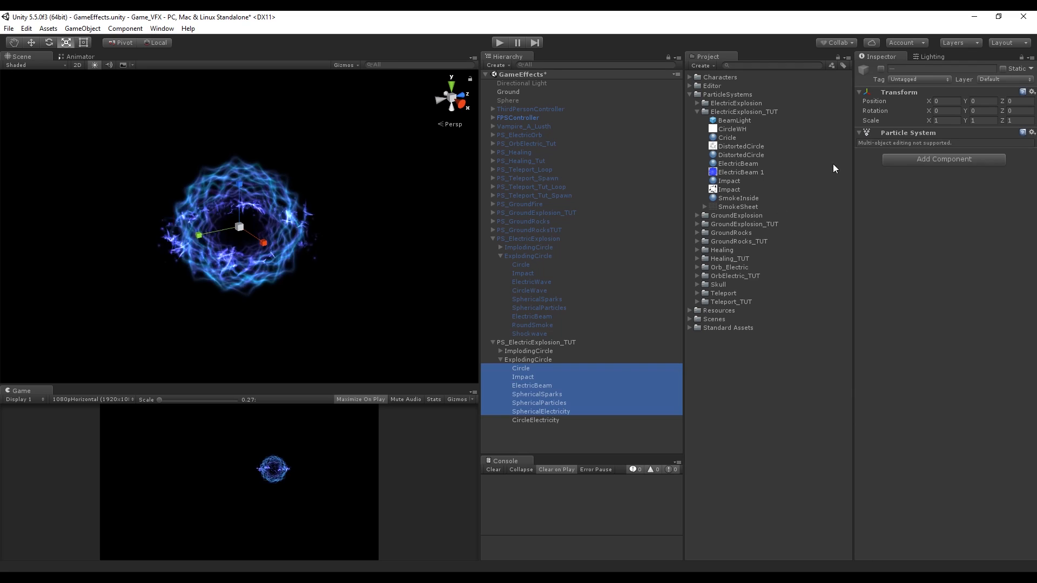
pyautogui.click(883, 69)
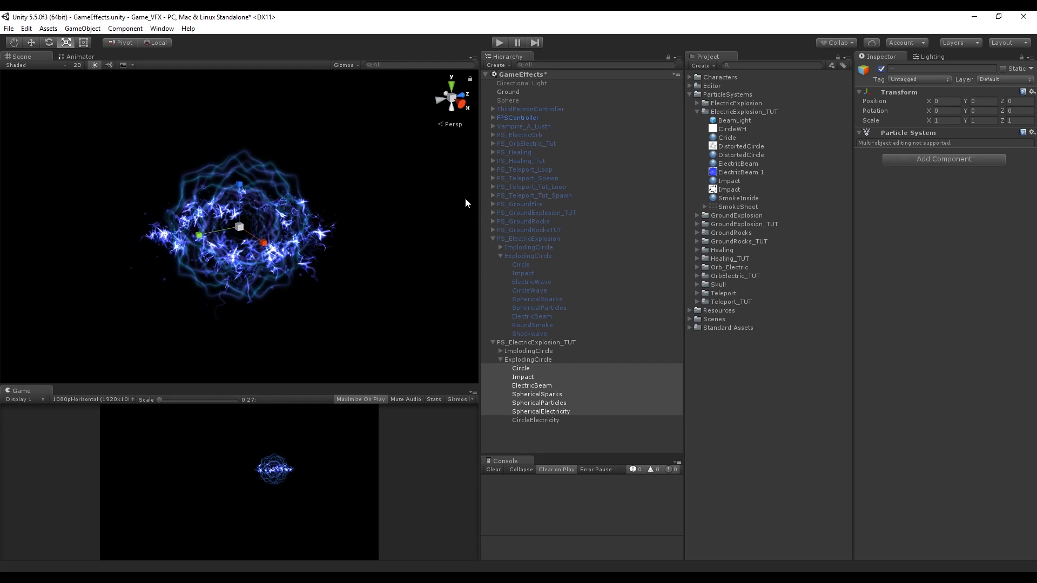
pyautogui.click(558, 403)
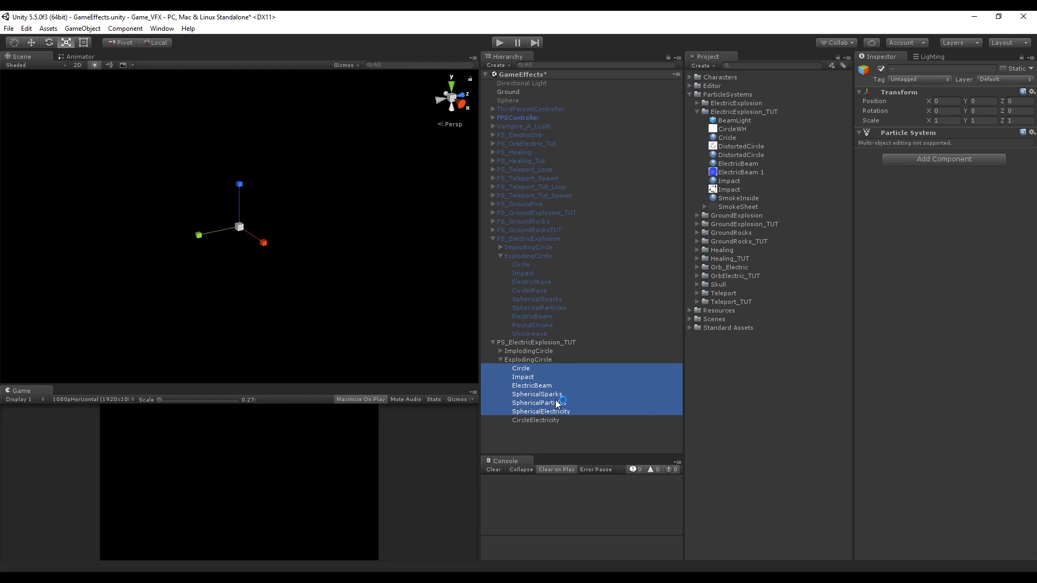
pyautogui.click(556, 412)
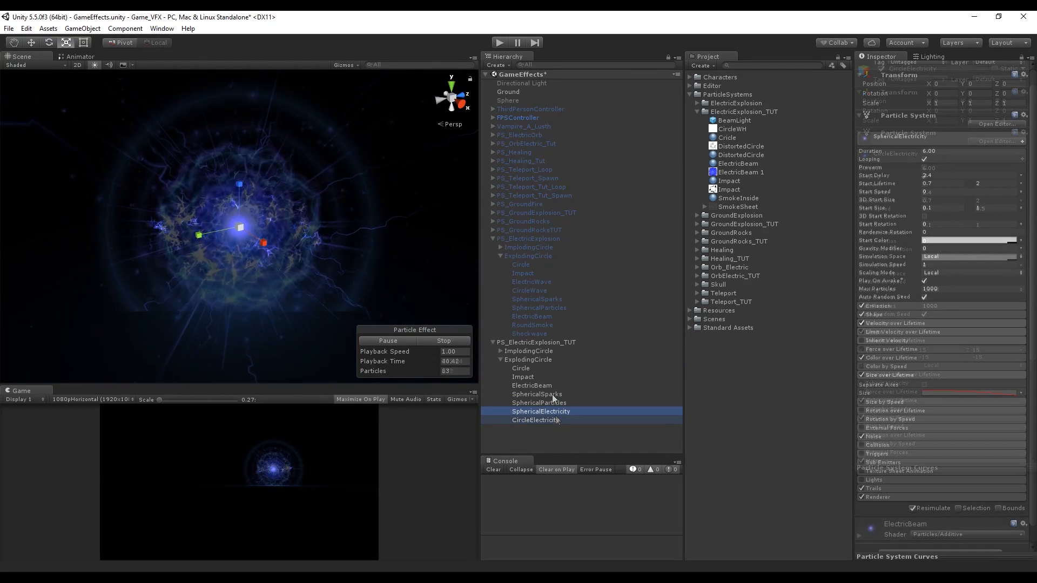
# Step: Duplicate SphericalSparks and rename the copy RoundSmoke
pyautogui.click(552, 395)
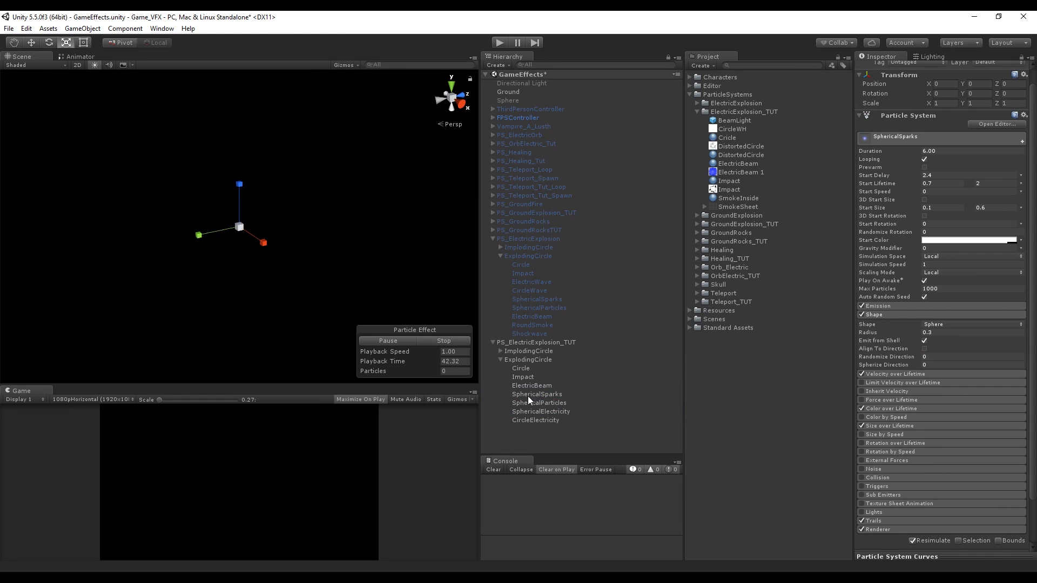
pyautogui.hotkey('ctrl', 'd')
pyautogui.click(949, 69)
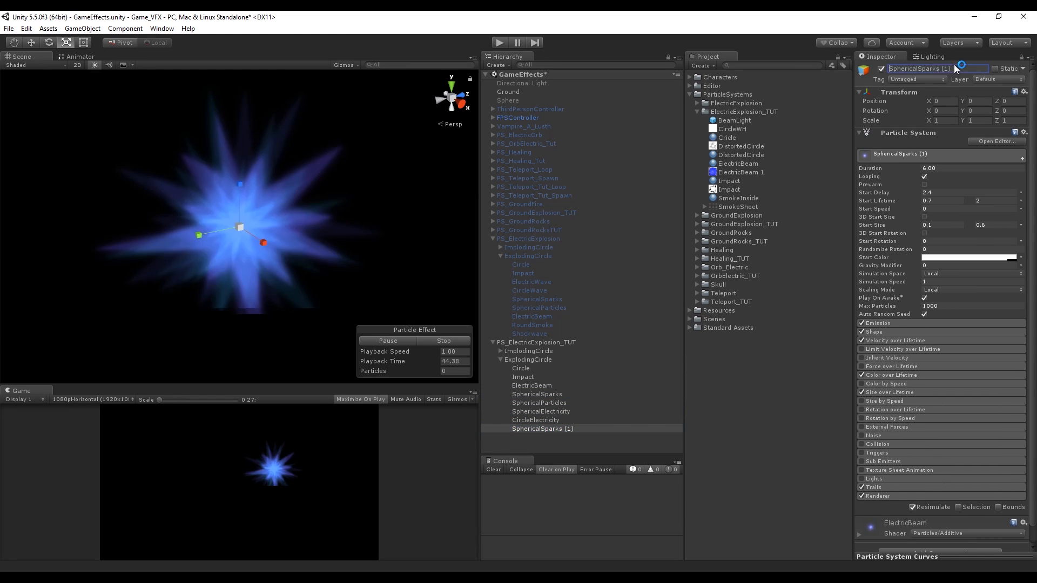
pyautogui.write('RoundSmoke')
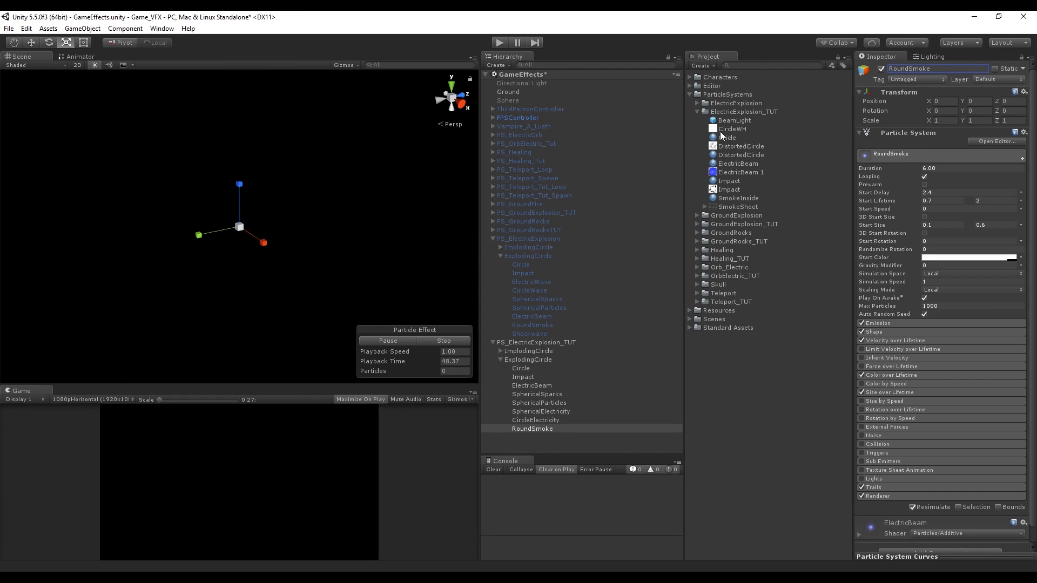
# Step: Create a new material named Smoke in the ElectricExplosion_TUT folder
pyautogui.click(737, 112)
pyautogui.rightClick(737, 111)
pyautogui.moveTo(784, 118)
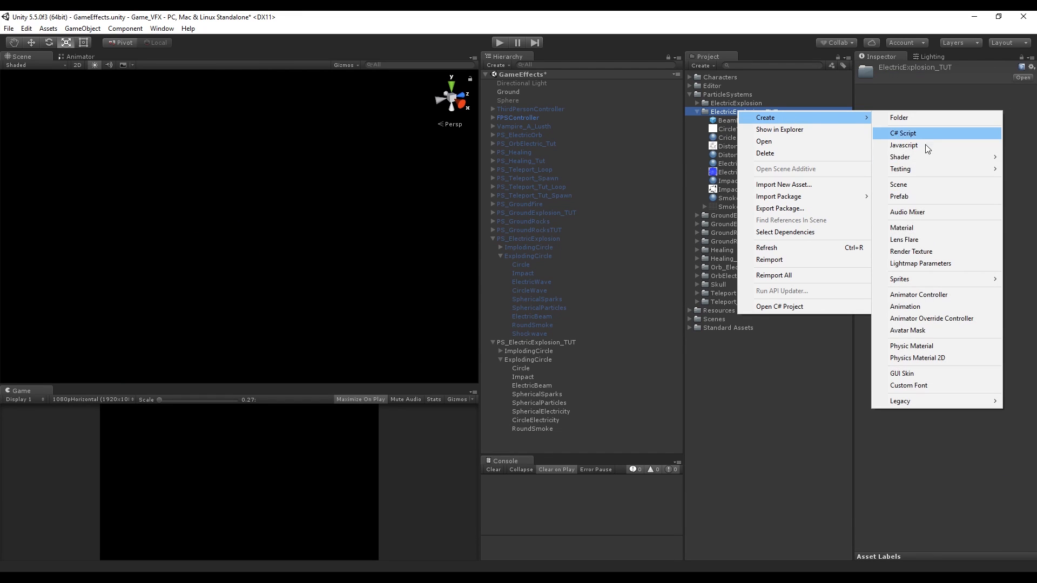
pyautogui.click(923, 227)
pyautogui.write('Smoke')
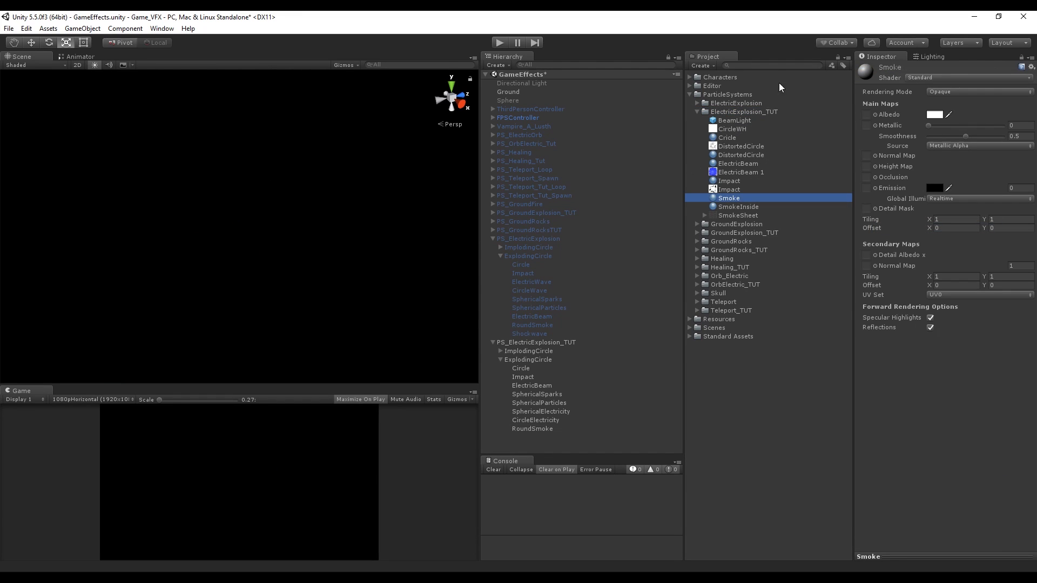
# Step: Move the duplicated smoke texture from the ElectricExplosion folder into ElectricExplosion_TUT and rename it smoke
pyautogui.click(698, 103)
pyautogui.click(732, 223)
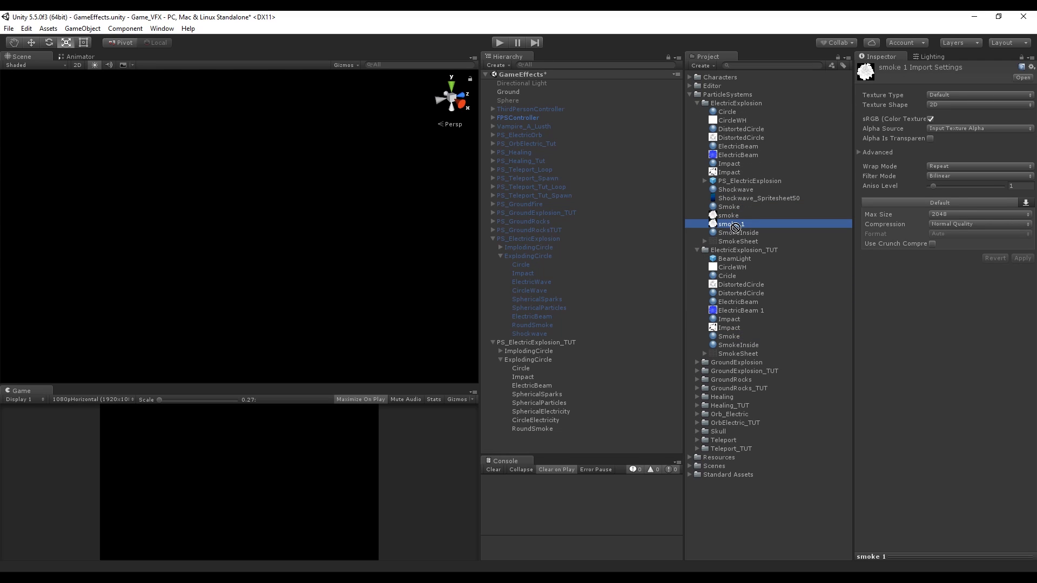
pyautogui.moveTo(739, 256); pyautogui.dragTo(739, 254)
pyautogui.click(697, 103)
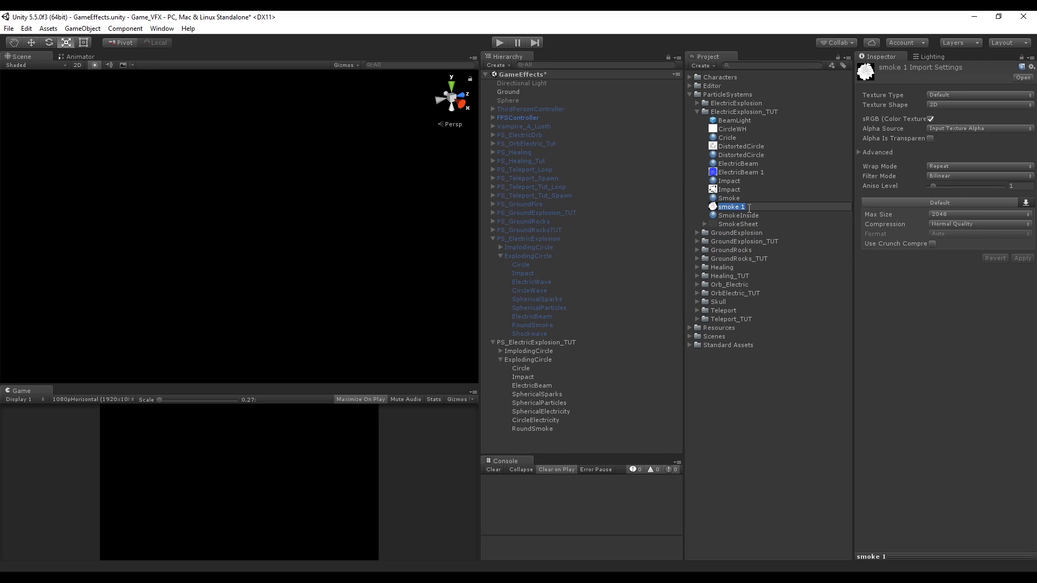
# Step: Give the Smoke material the Particles/Additive shader and the smoke texture, and apply it to RoundSmoke
pyautogui.click(731, 198)
pyautogui.click(929, 78)
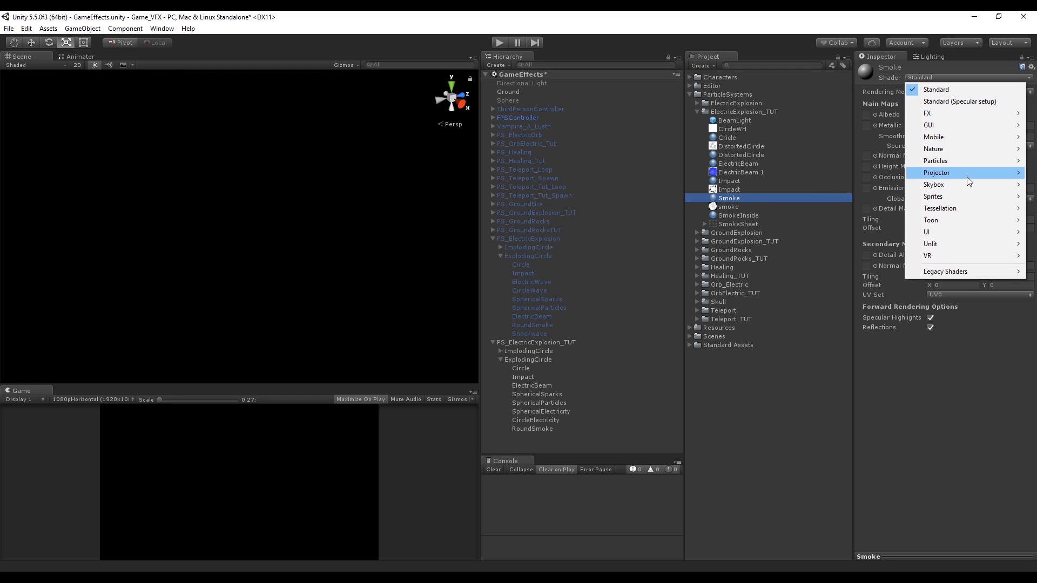
pyautogui.moveTo(951, 160)
pyautogui.click(846, 161)
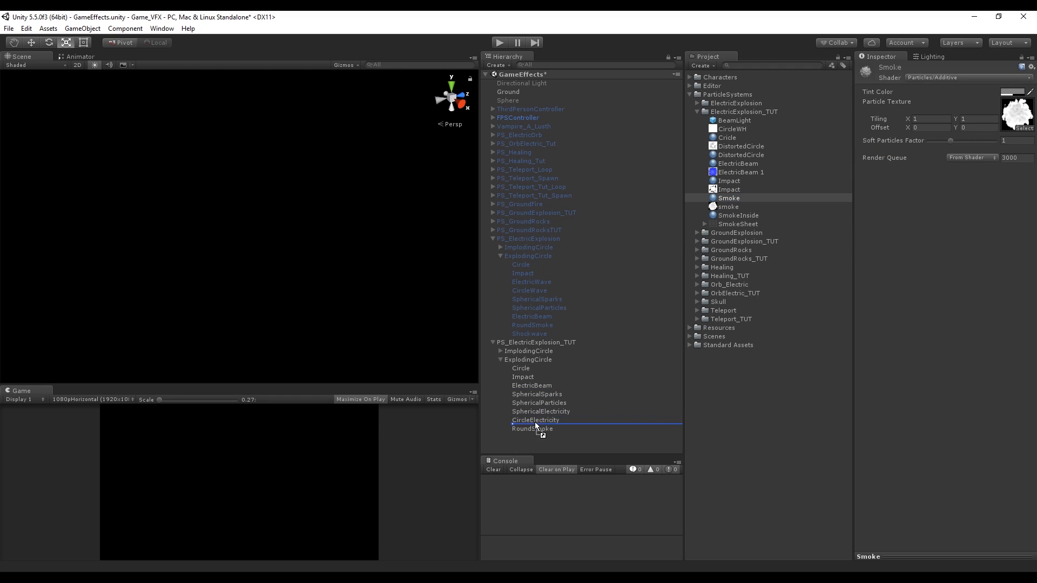
pyautogui.moveTo(534, 423); pyautogui.dragTo(538, 417)
# Step: Deactivate the seven other systems under ExplodingCircle and turn off the Trails module of RoundSmoke
pyautogui.keyDown('shift'); pyautogui.click(534, 368); pyautogui.keyUp('shift')
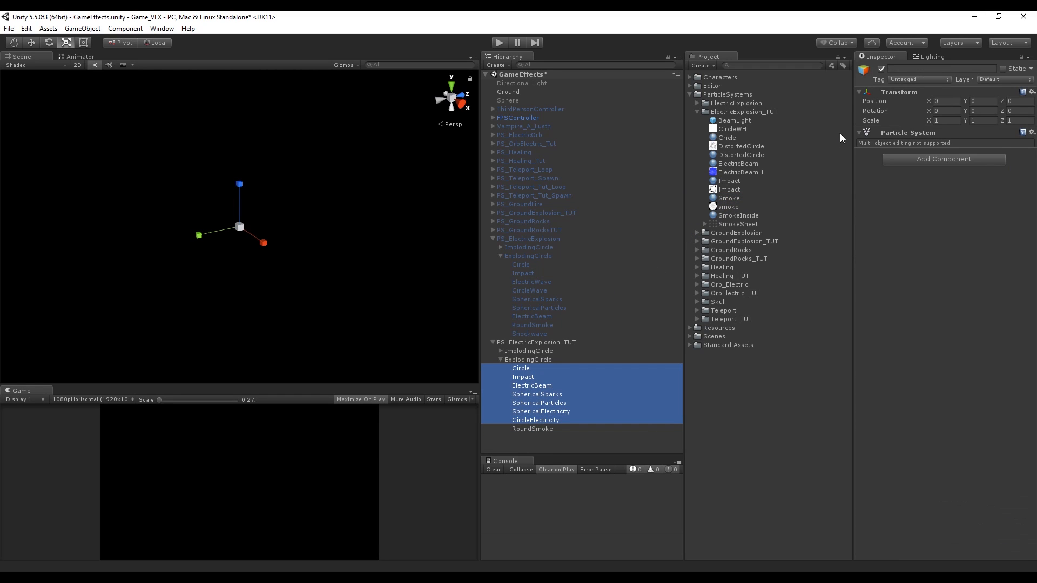
pyautogui.click(882, 69)
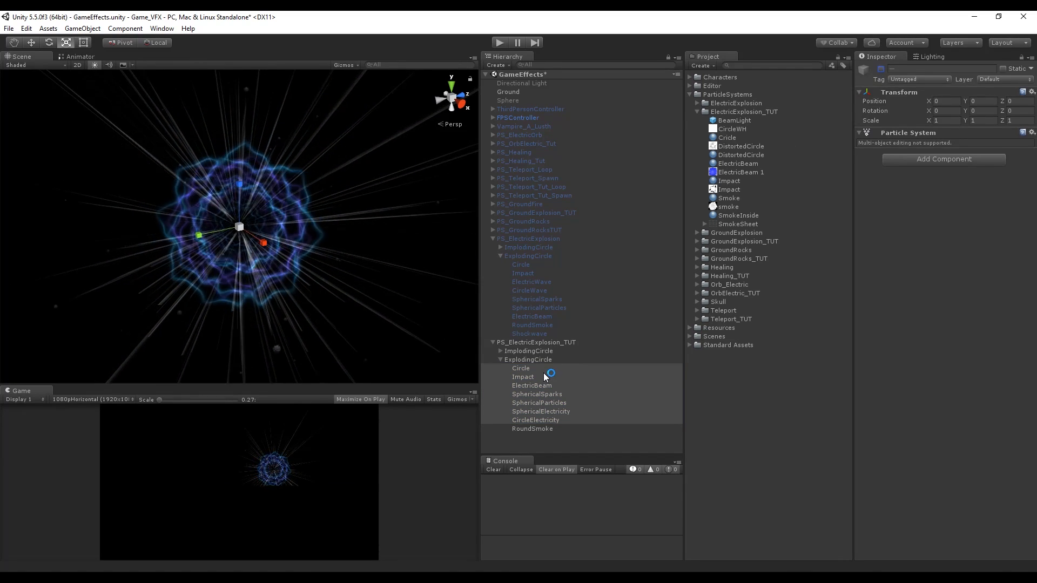
pyautogui.click(546, 428)
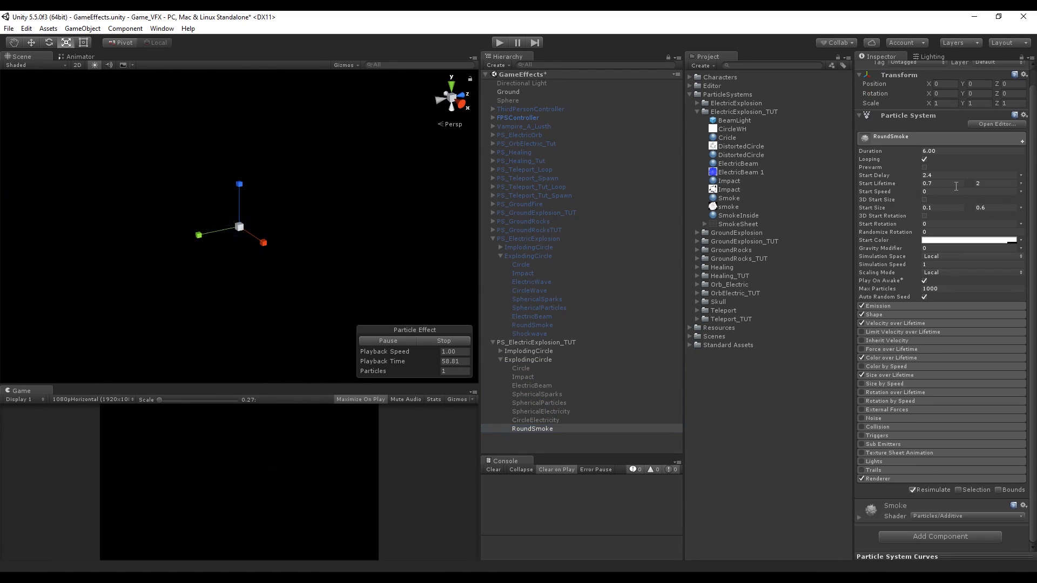
# Step: Set RoundSmoke's start lifetime to range from 1 to 2.7
pyautogui.click(955, 185)
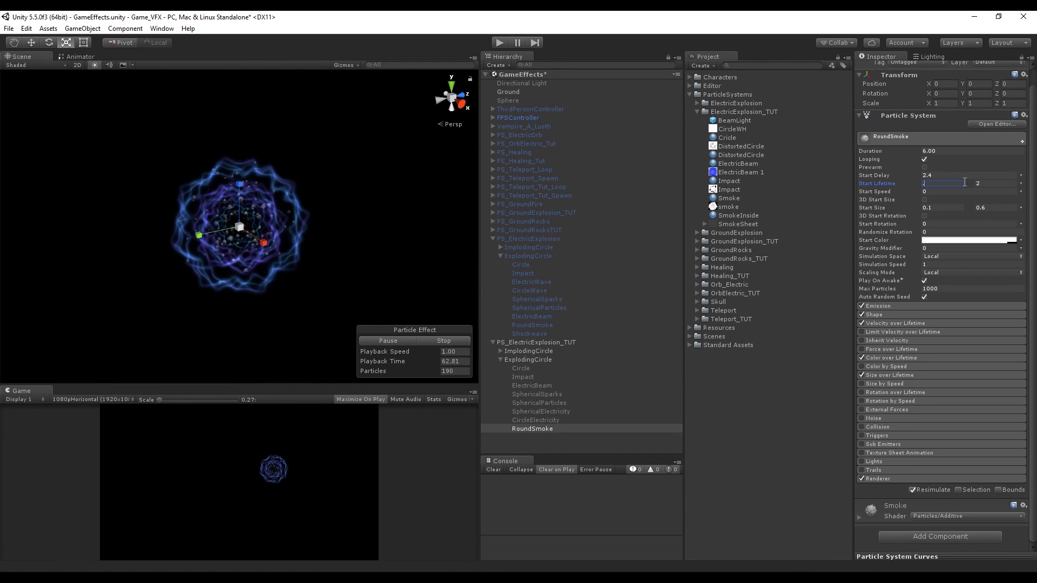
pyautogui.write('1')
pyautogui.click(986, 179)
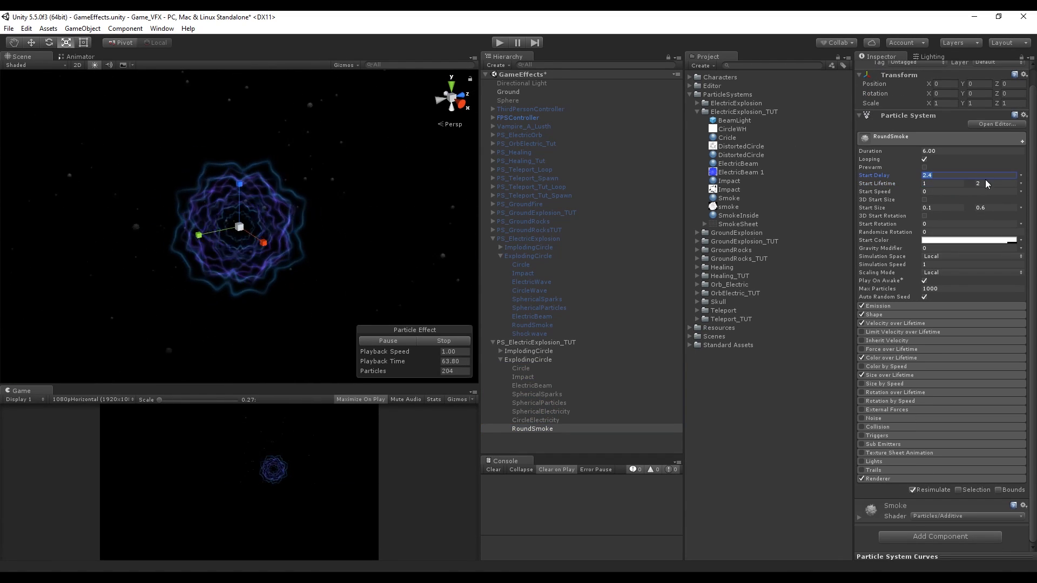
pyautogui.click(991, 183)
pyautogui.write('2.7')
# Step: Make RoundSmoke's start speed random between two constants, 1 and 3
pyautogui.click(1021, 192)
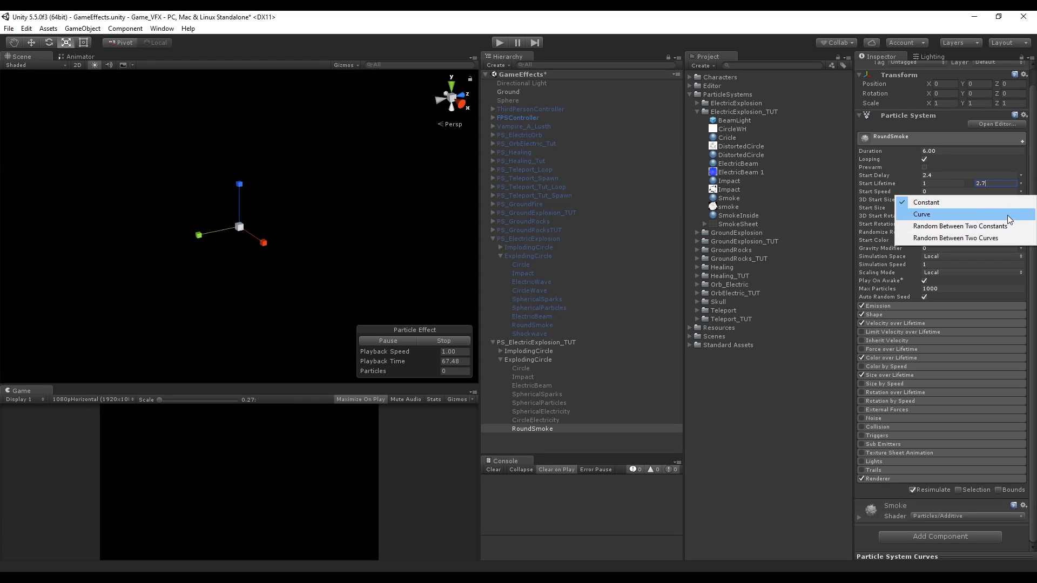
pyautogui.click(972, 226)
pyautogui.write('1')
pyautogui.click(990, 192)
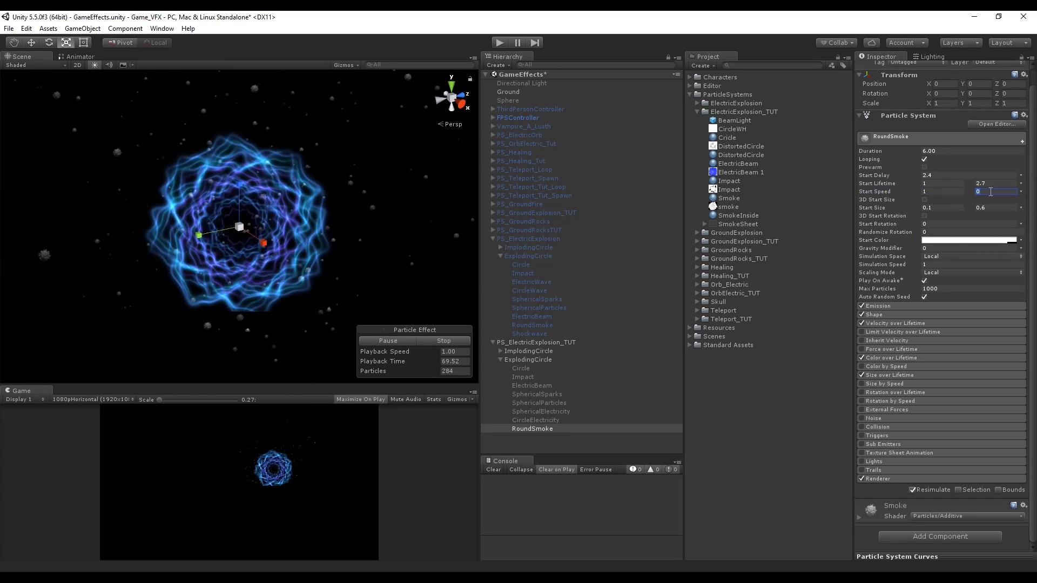
pyautogui.write('3')
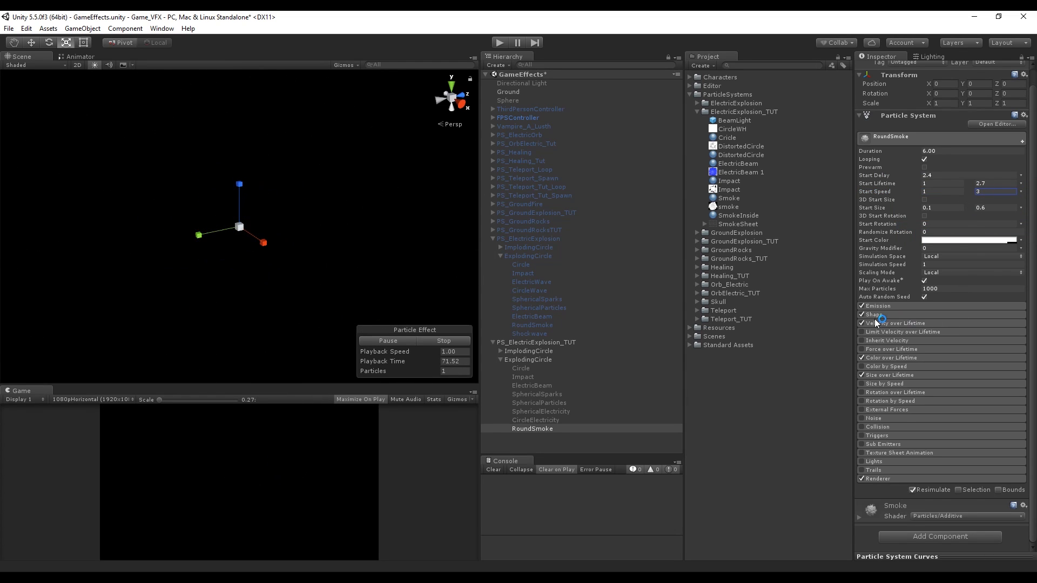
# Step: Turn off Velocity over Lifetime for RoundSmoke and set the radius of its sphere shape to 7
pyautogui.click(875, 317)
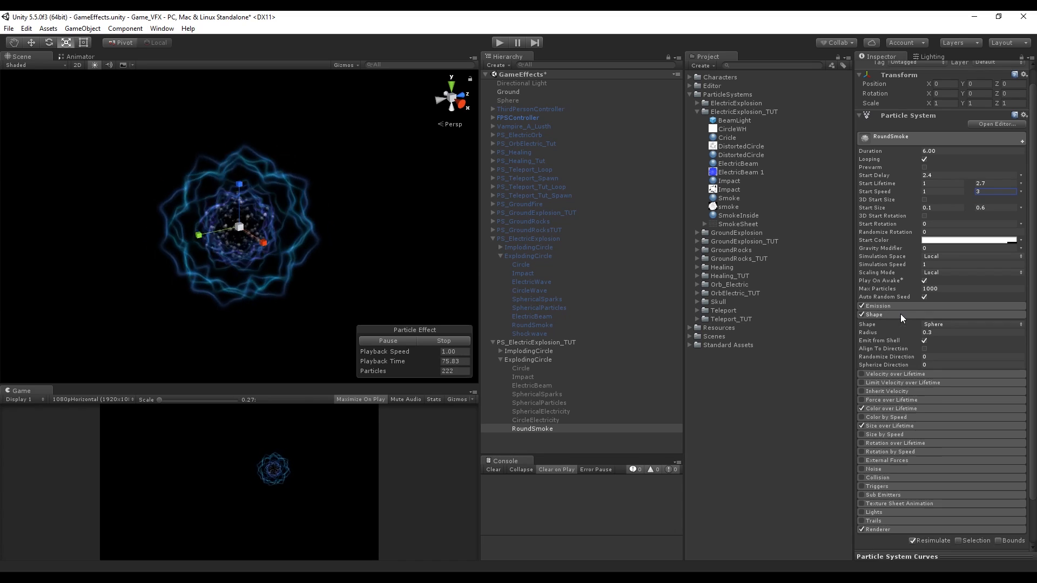
pyautogui.click(947, 331)
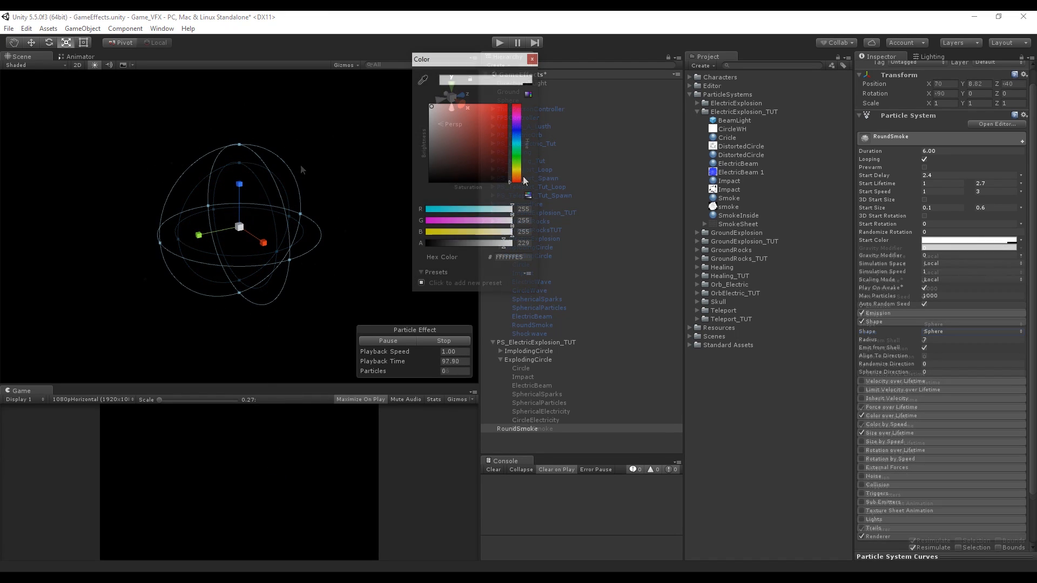
# Step: Make RoundSmoke's start color random between two semi-transparent colors, a purple and a blue
pyautogui.moveTo(517, 111); pyautogui.dragTo(490, 118)
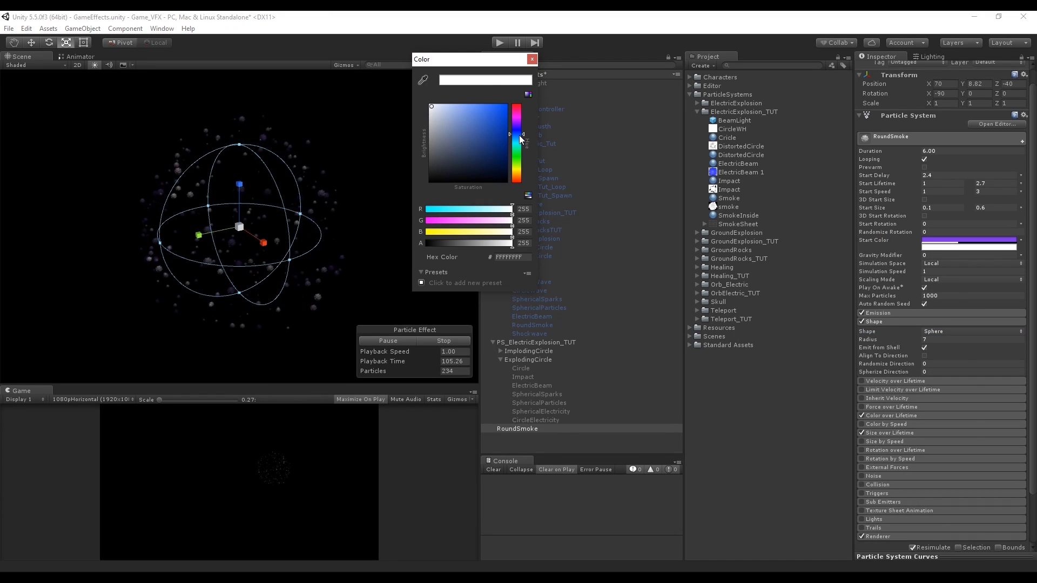
pyautogui.moveTo(489, 114); pyautogui.dragTo(491, 118)
pyautogui.click(532, 59)
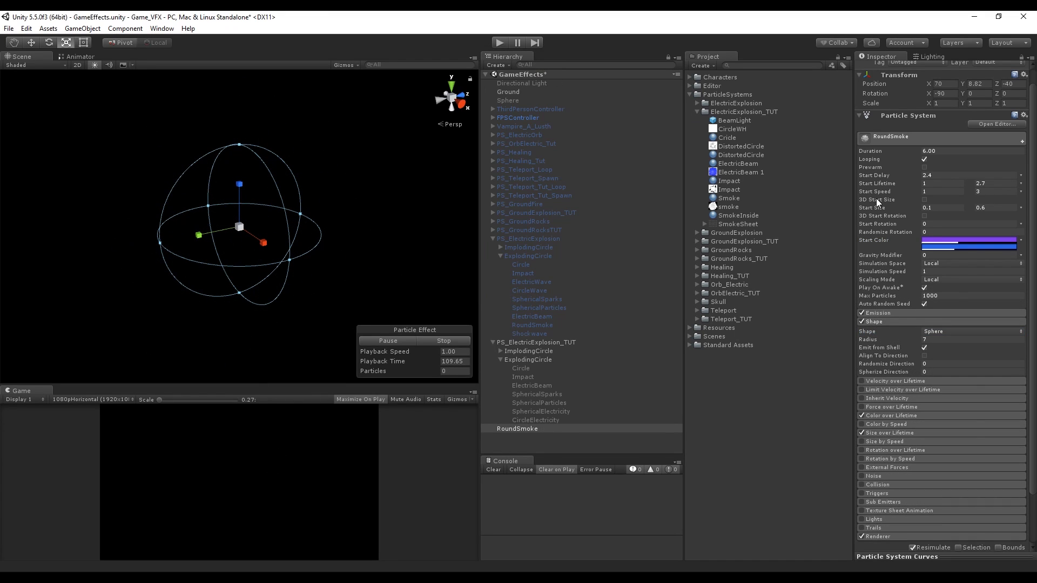
# Step: Make RoundSmoke's start rotation random between 0 and 360 and set its start size to range from 2 to 5
pyautogui.click(1021, 223)
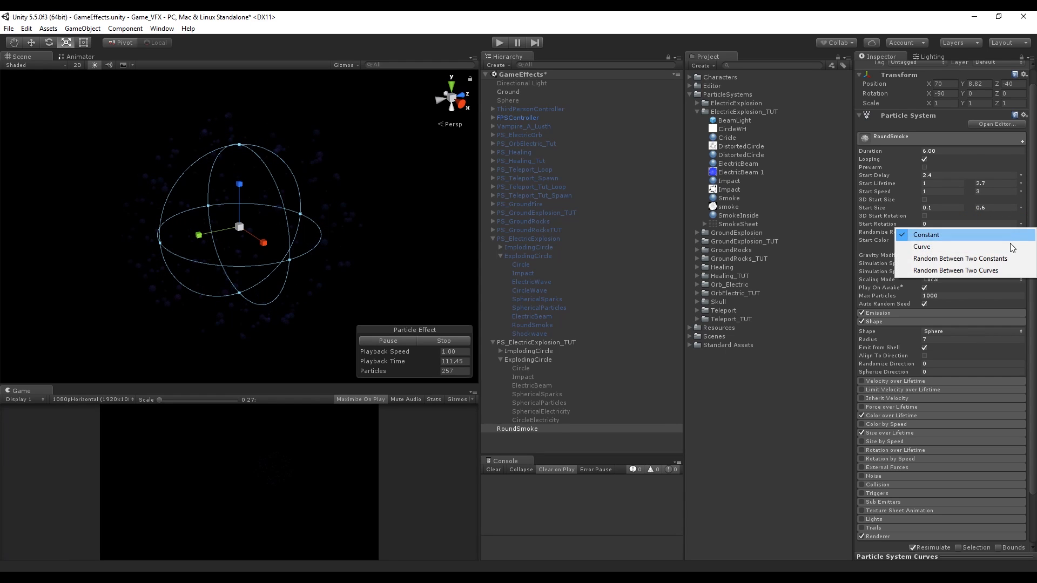
pyautogui.click(972, 258)
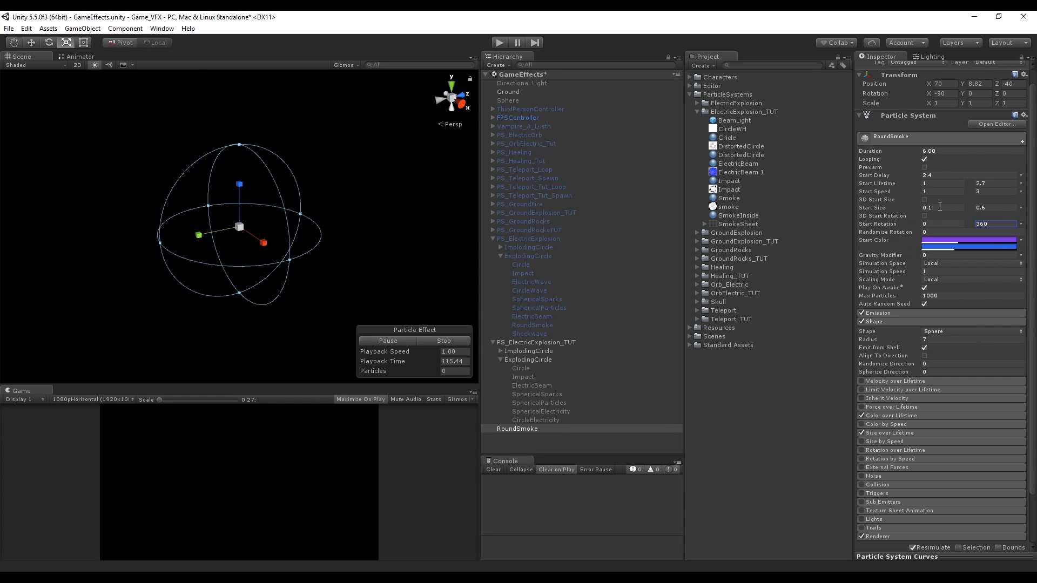
pyautogui.write('2')
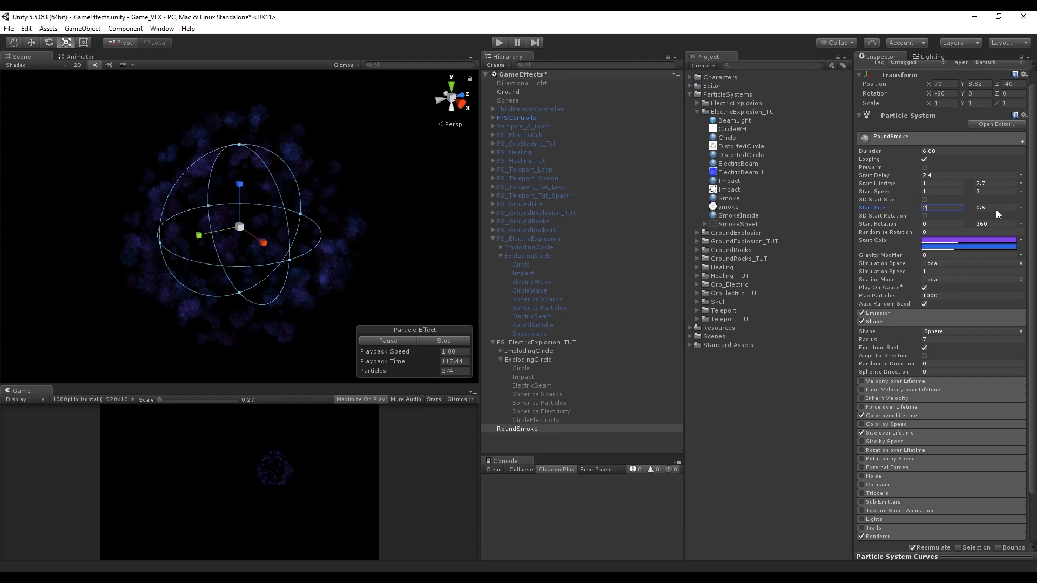
pyautogui.click(996, 209)
pyautogui.write('5')
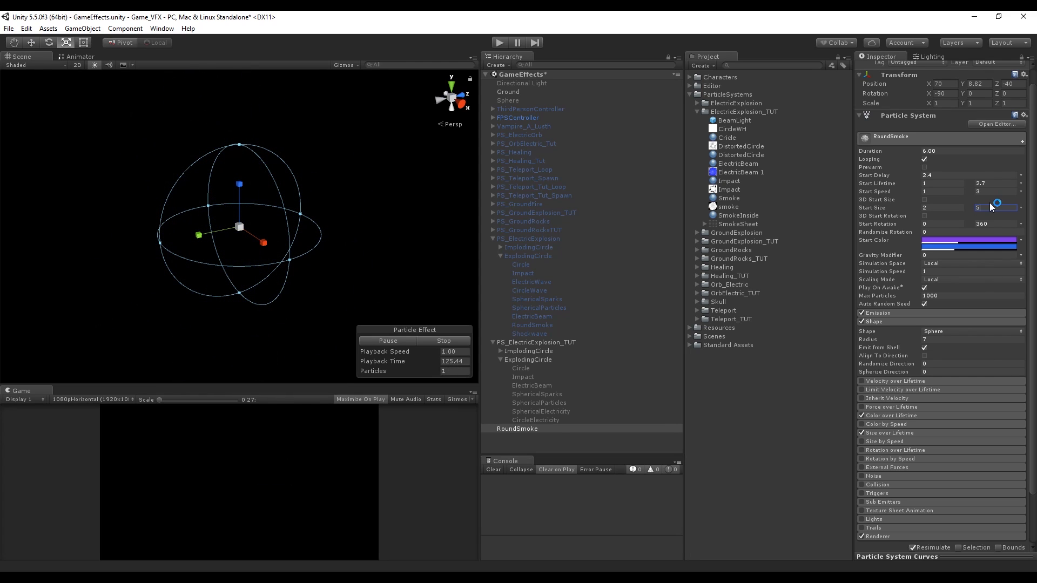
# Step: Set RoundSmoke's emission bursts at 0.00 and 0.20 to a minimum of 150 and a maximum of 200 particles
pyautogui.click(920, 324)
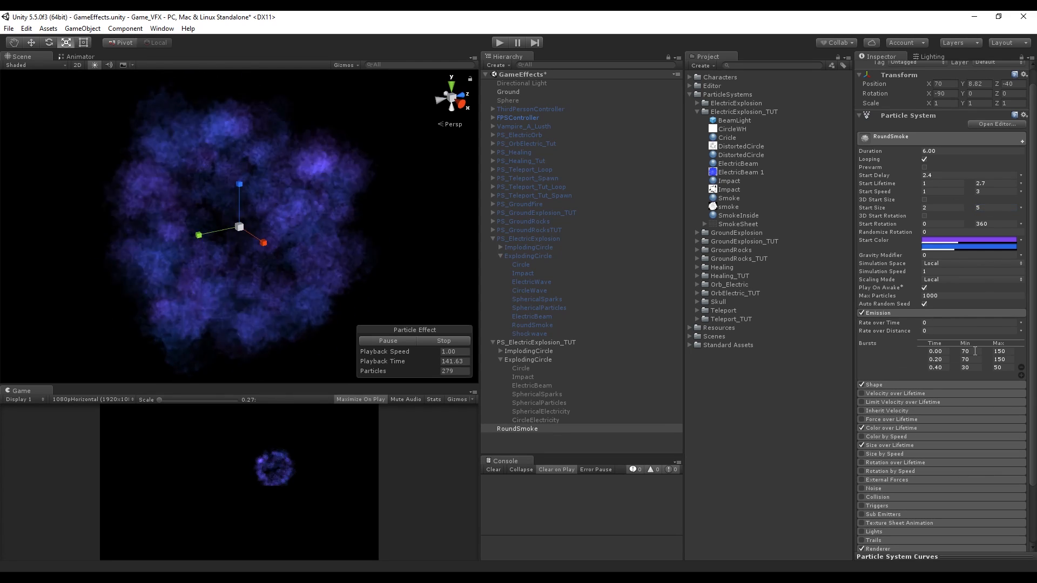
pyautogui.click(974, 353)
pyautogui.click(976, 351)
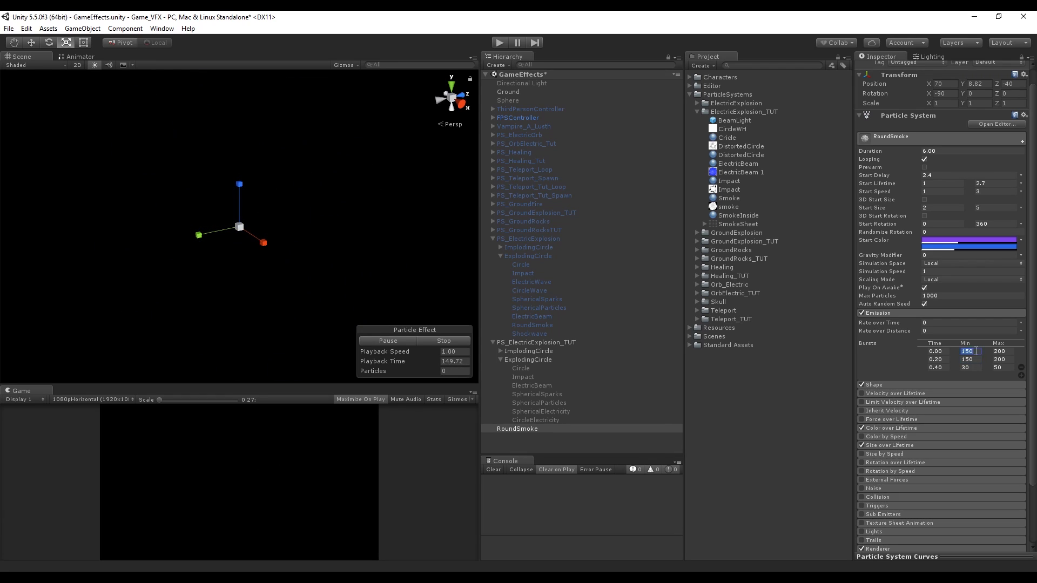
pyautogui.click(1000, 368)
pyautogui.write('200')
pyautogui.click(918, 313)
# Step: Check RoundSmoke's Color over Lifetime and Size over Lifetime settings and turn on Rotation over Lifetime
pyautogui.click(904, 365)
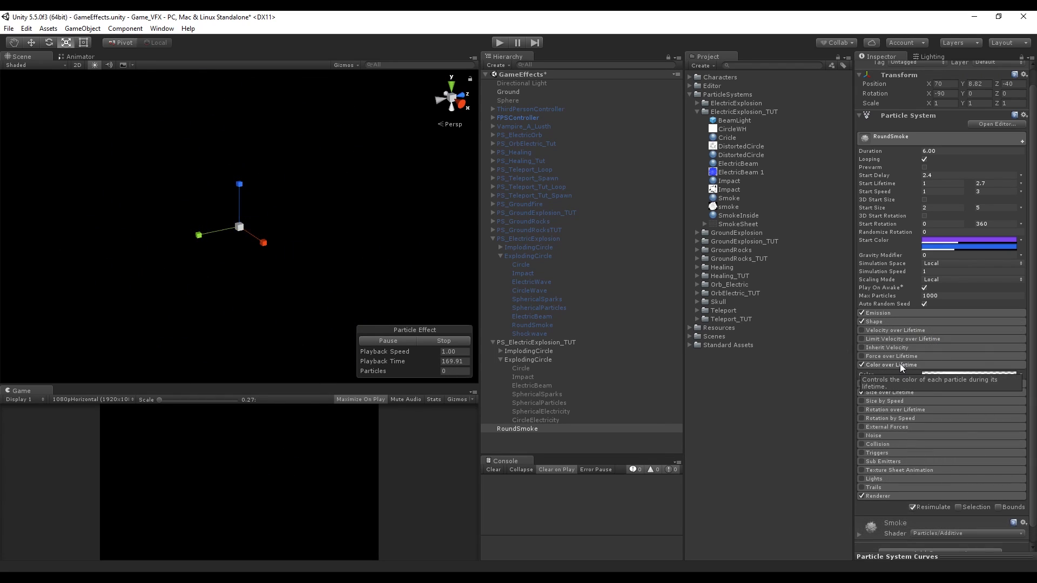
pyautogui.click(905, 367)
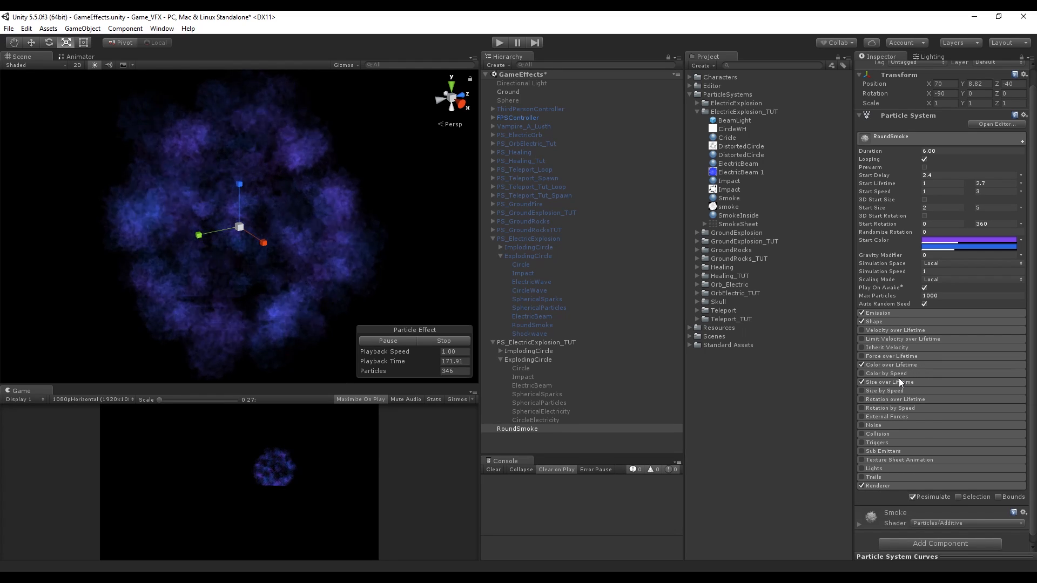
pyautogui.click(899, 380)
pyautogui.click(901, 381)
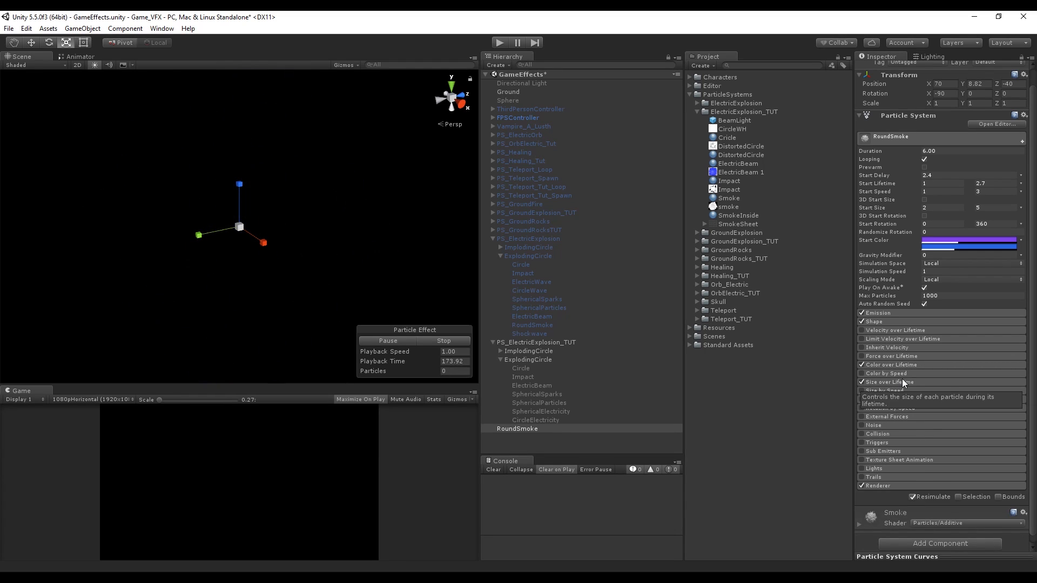
pyautogui.click(871, 401)
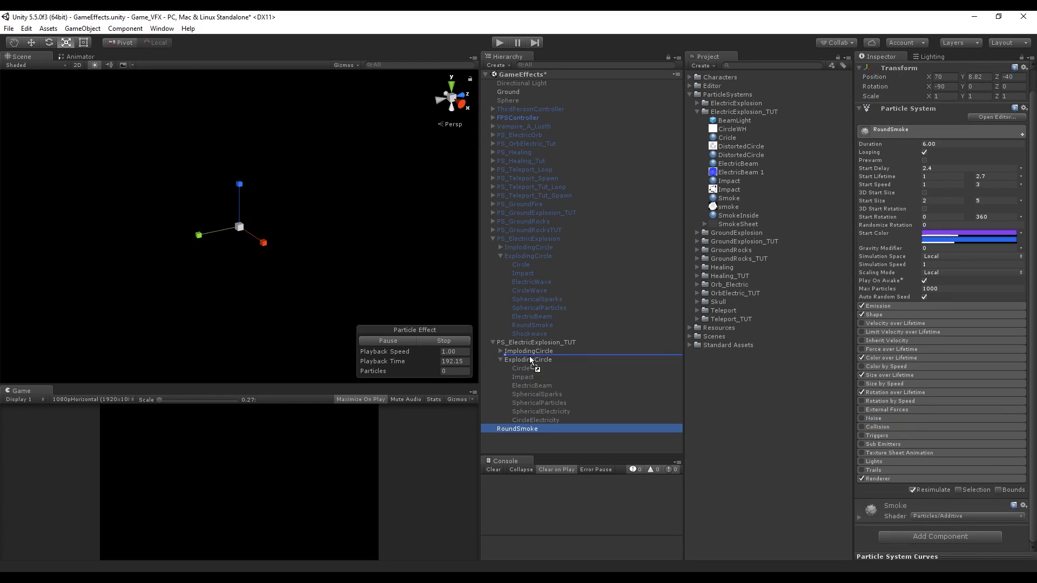
# Step: Nest RoundSmoke under ExplodingCircle with the seven other systems reactivated, and preview the full effect in Play mode
pyautogui.click(524, 368)
pyautogui.keyDown('shift'); pyautogui.click(535, 420); pyautogui.keyUp('shift')
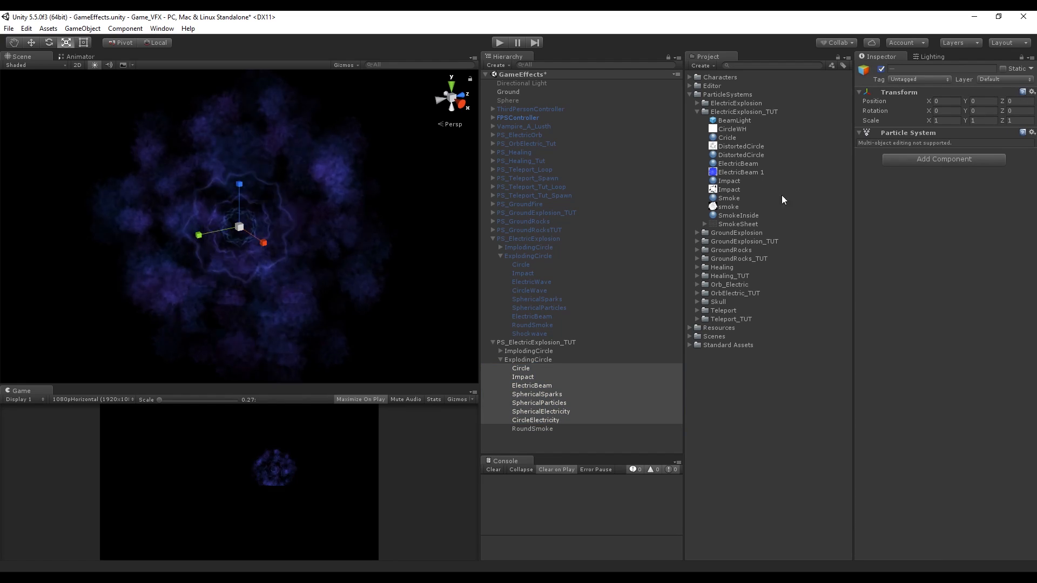
pyautogui.click(500, 42)
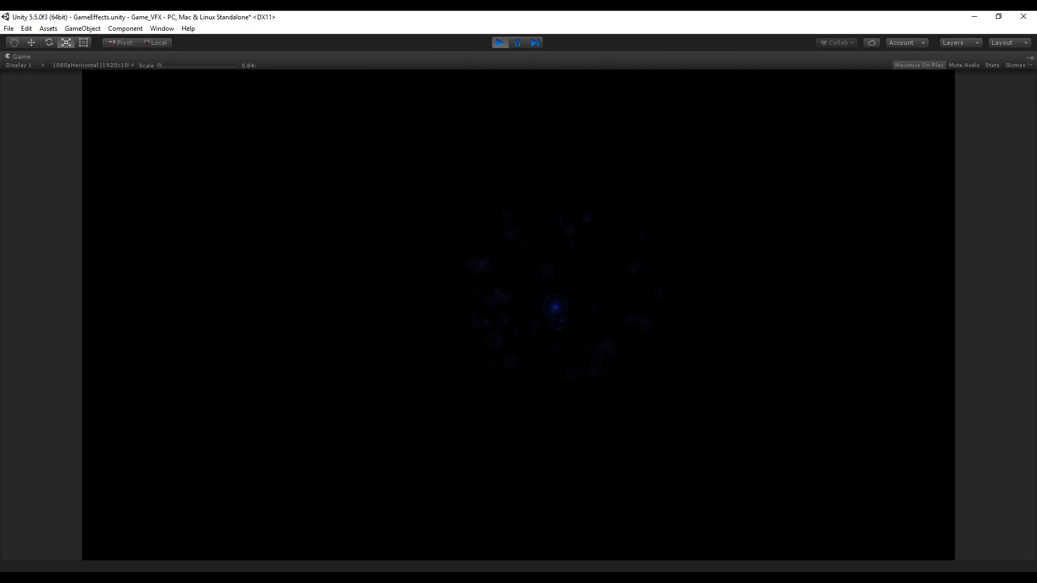
pyautogui.click(504, 45)
# Step: Lower the alpha of RoundSmoke's start colors and set the radius of its sphere shape to 9
pyautogui.click(521, 368)
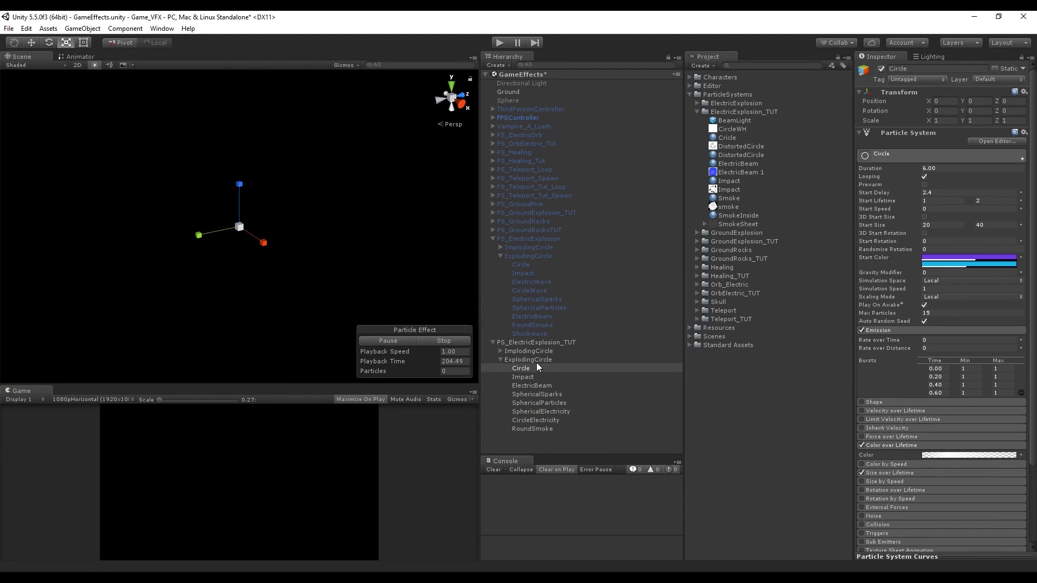
pyautogui.click(532, 385)
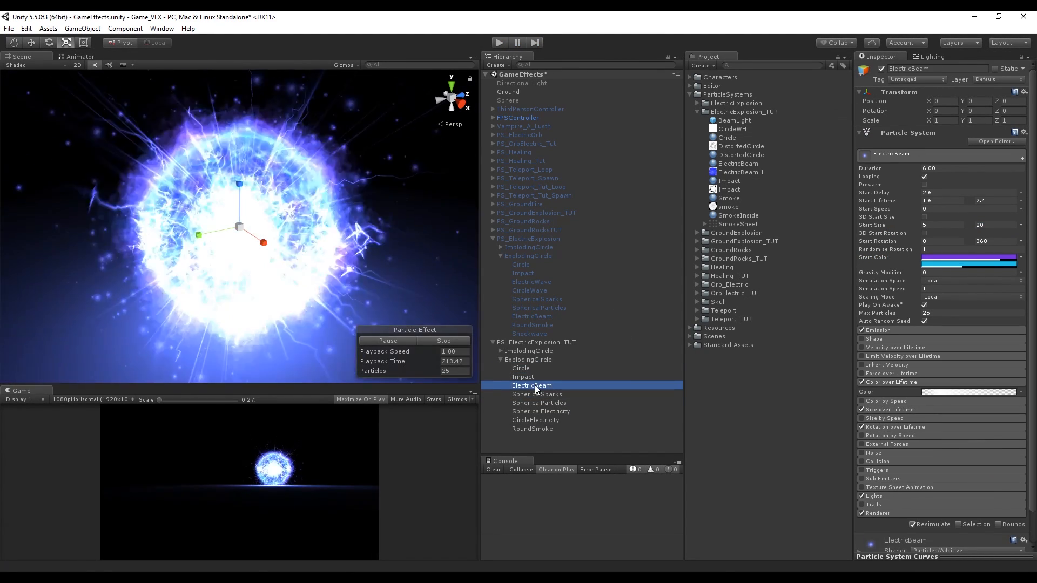
pyautogui.click(532, 428)
pyautogui.click(967, 264)
pyautogui.click(439, 243)
pyautogui.click(532, 59)
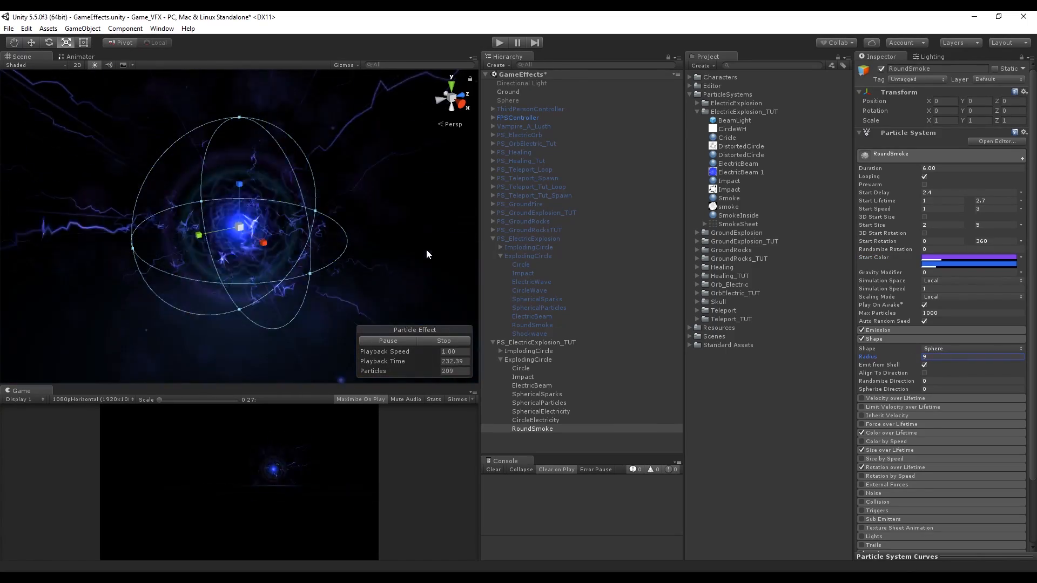
pyautogui.click(918, 339)
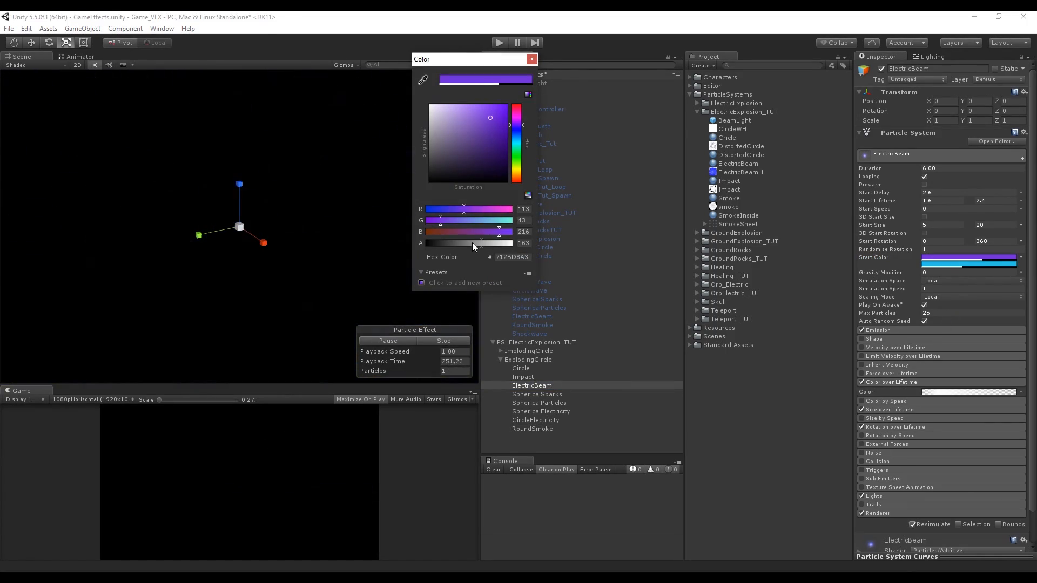
# Step: Adjust SphericalElectricity's emission bursts, with 100 to 150 particles at 0.20 and a minimum of 100 at 0.40
pyautogui.click(537, 394)
pyautogui.click(541, 411)
pyautogui.click(918, 324)
pyautogui.scroll(-1, 951, 303)
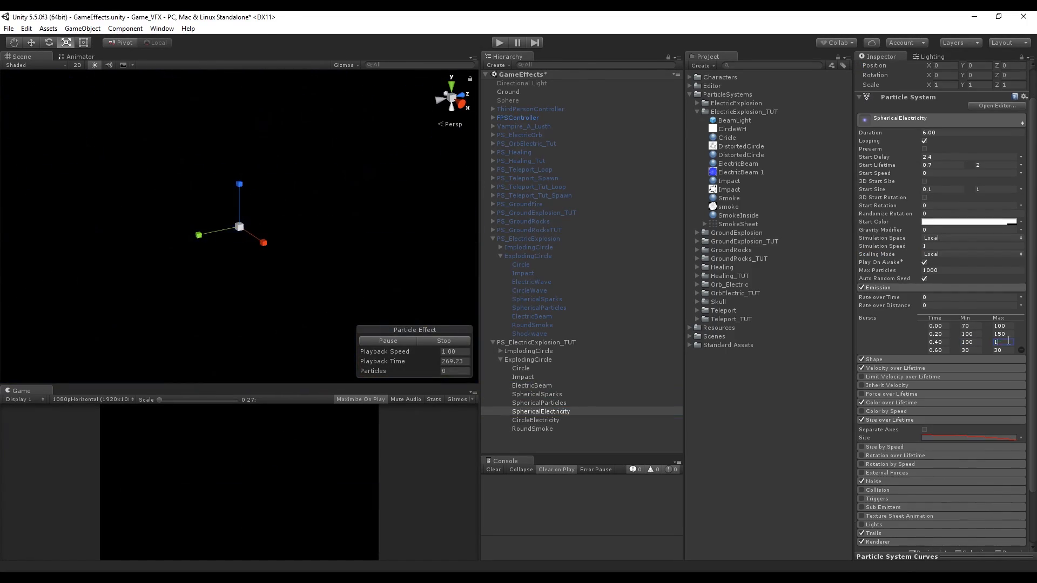
pyautogui.scroll(-2, 972, 378)
pyautogui.click(940, 468)
# Step: Activate the original PS_ElectricExplosion and start Play mode to compare it with the tutorial version
pyautogui.click(528, 238)
pyautogui.click(882, 69)
pyautogui.hotkey('ctrl', 'p')
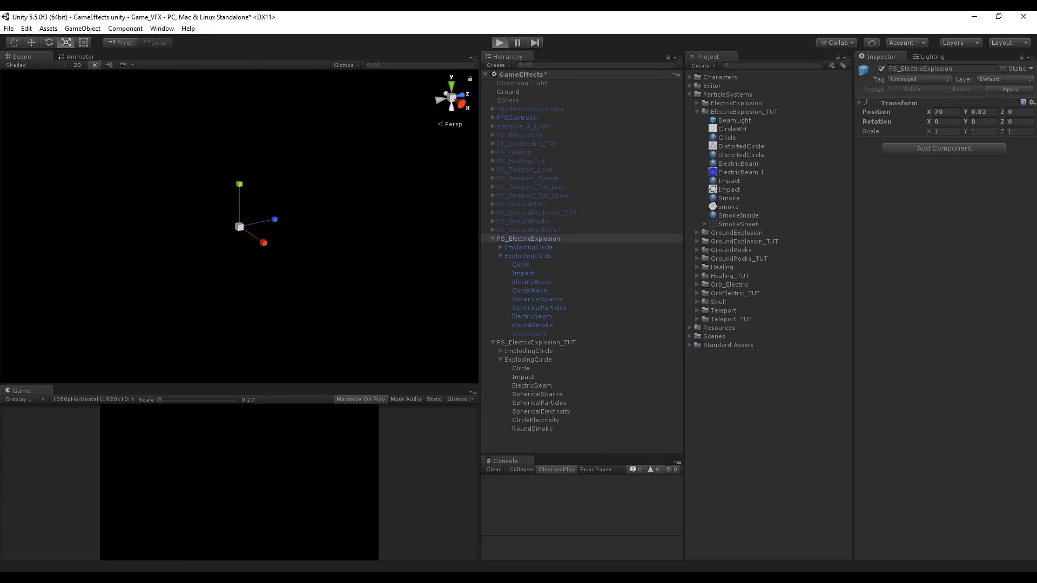